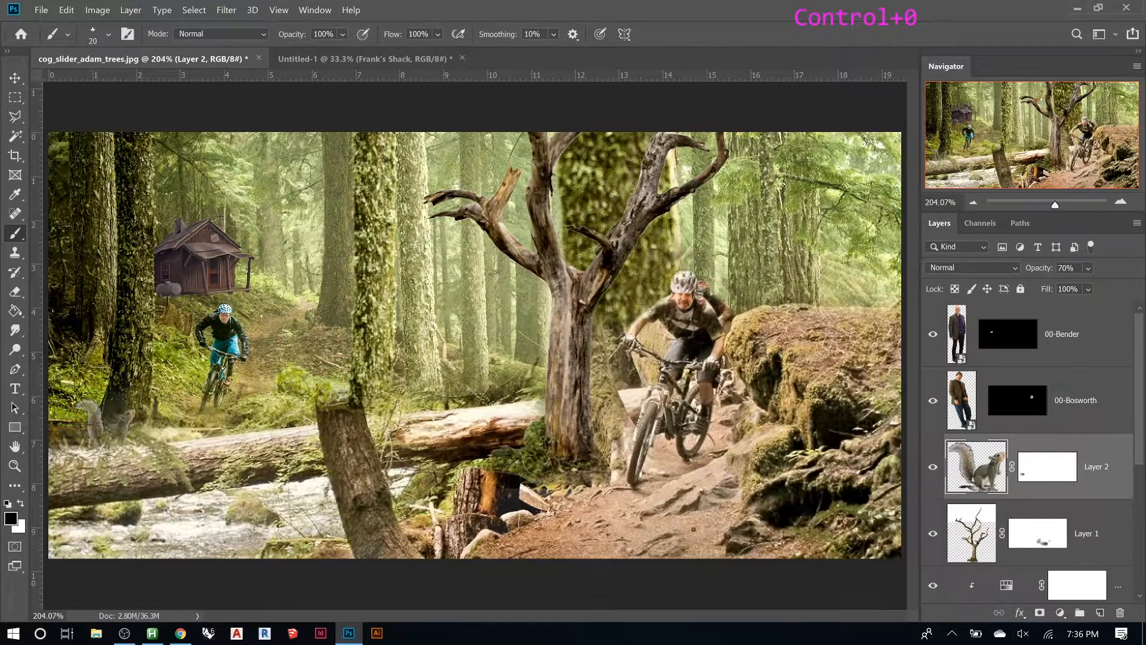
Add a Hue/Saturation adjustment layer directly above the 00-Bender layer and collapse its properties
left_click(1141, 441)
mouse_move(1141, 440)
left_mouse_down()
mouse_move(1141, 539)
mouse_move(1141, 438)
left_mouse_up()
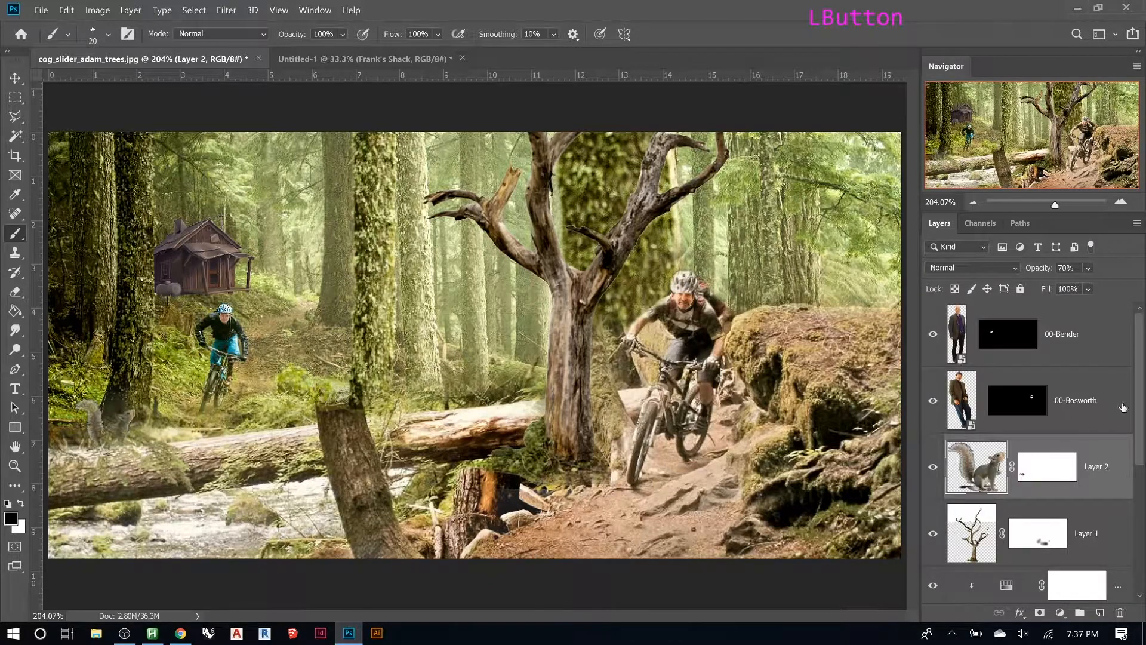
left_click(1080, 345)
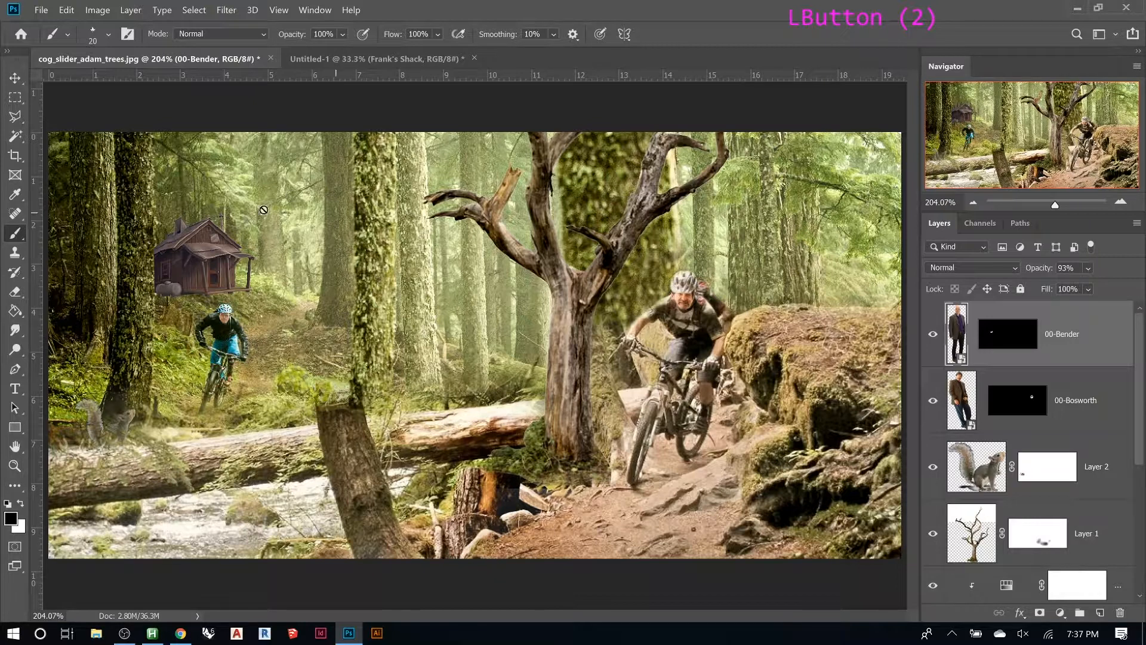
left_click(1060, 612)
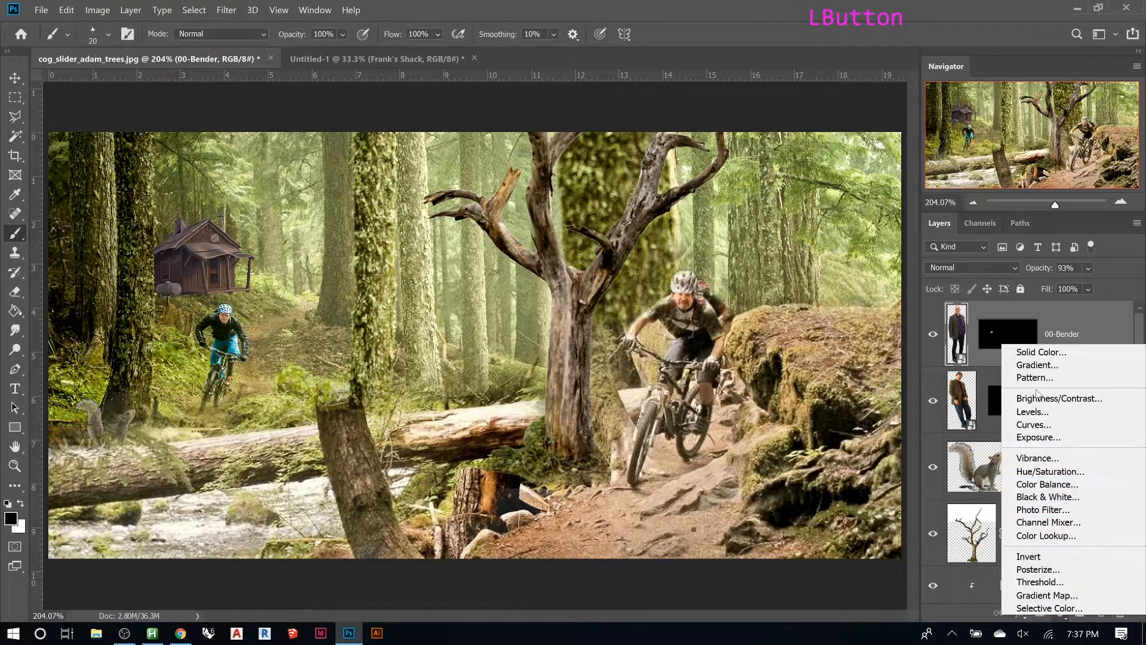
left_click(1060, 472)
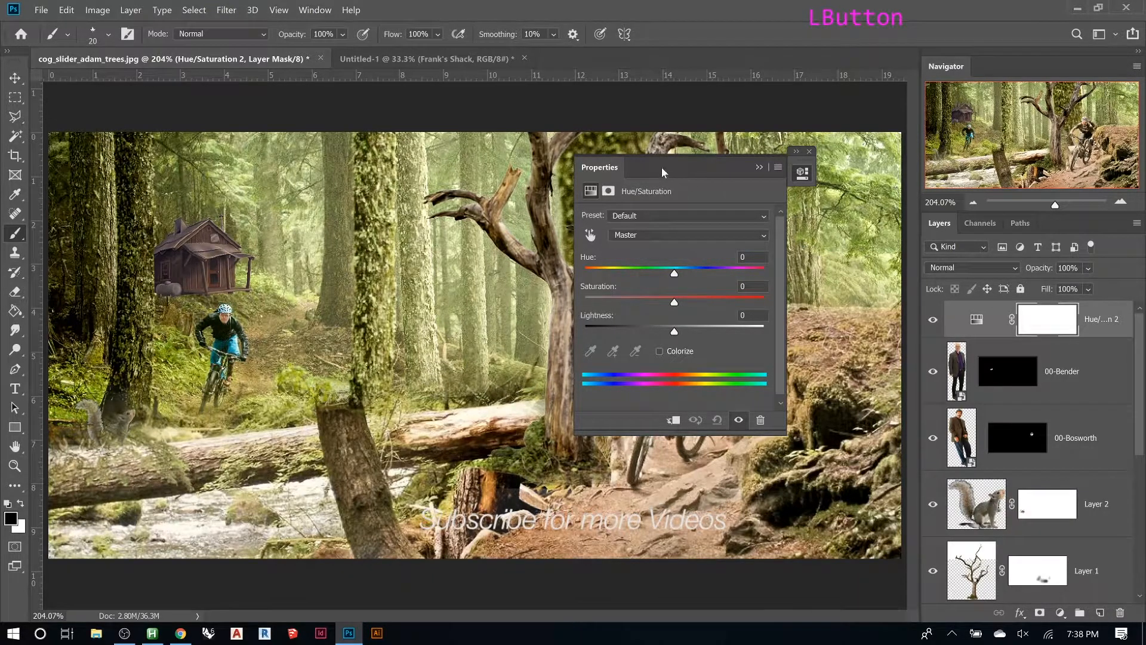
left_click(758, 167)
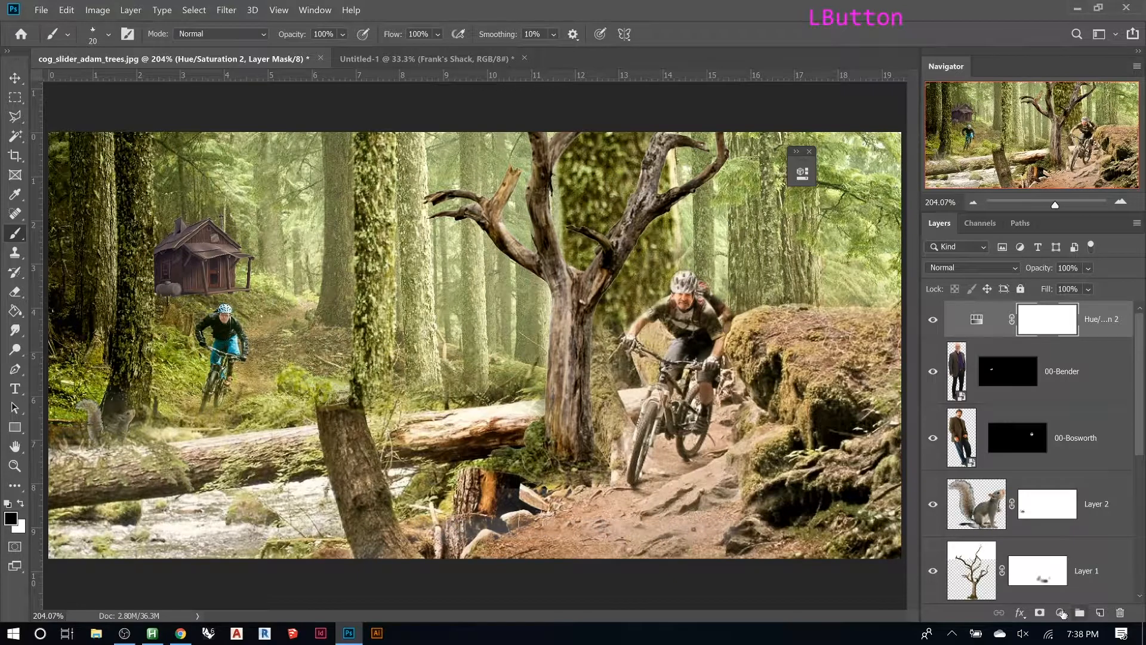
Add a white Solid Color fill layer above the Hue/Saturation layer
left_click(1063, 612)
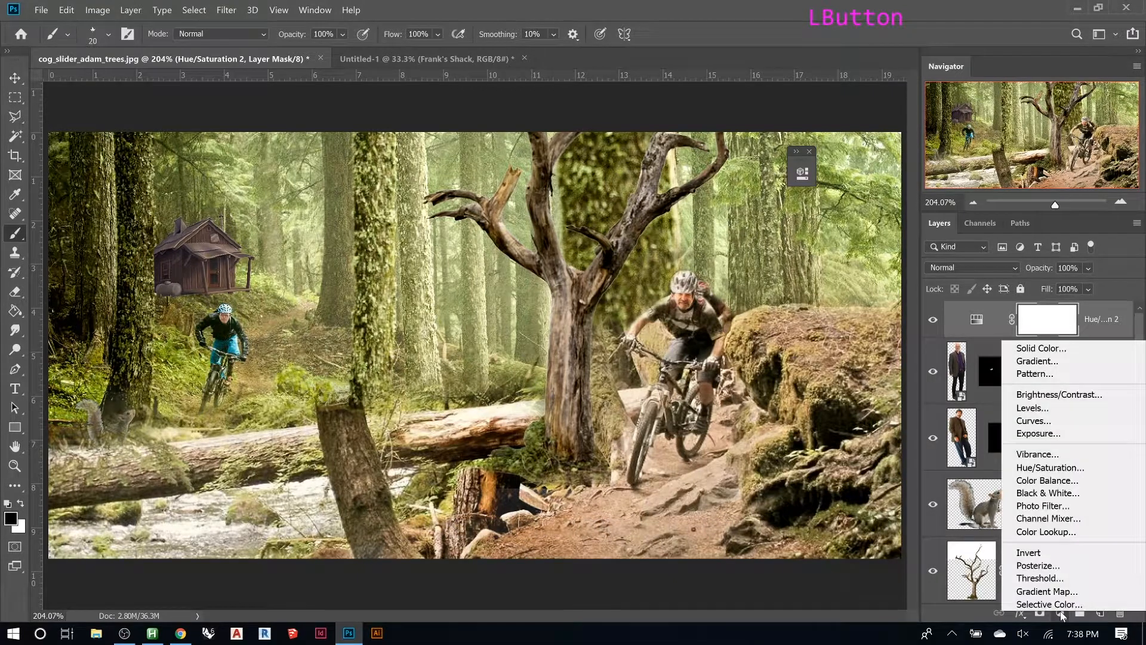
left_click(1041, 348)
left_click_drag(621, 324, 379, 244)
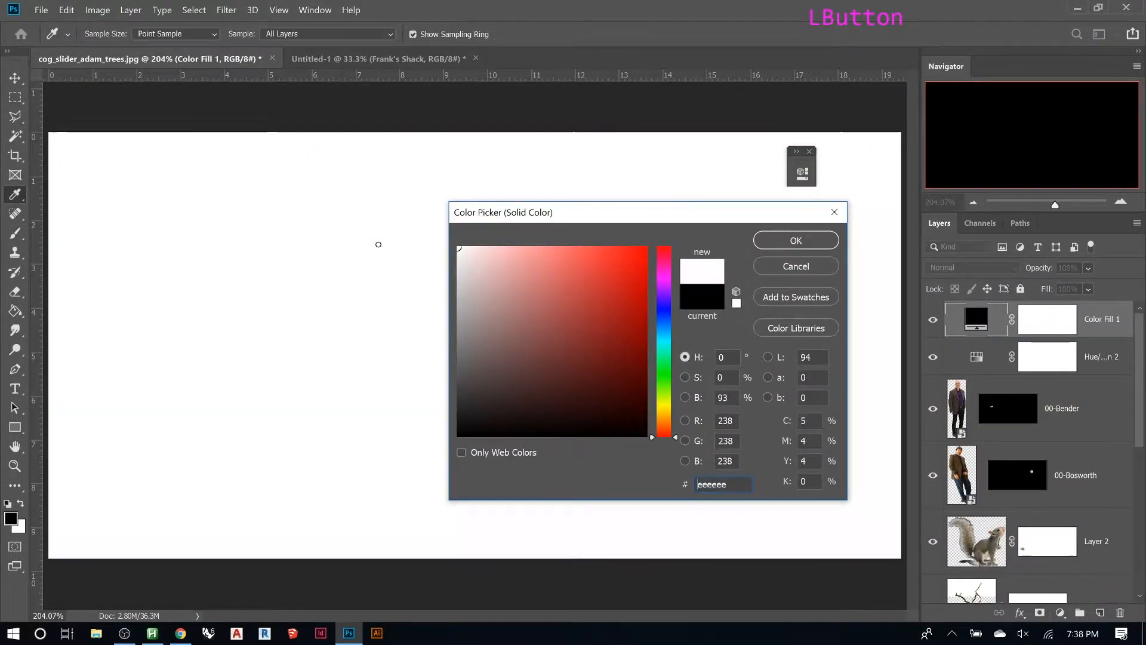
left_click(789, 241)
key("b")
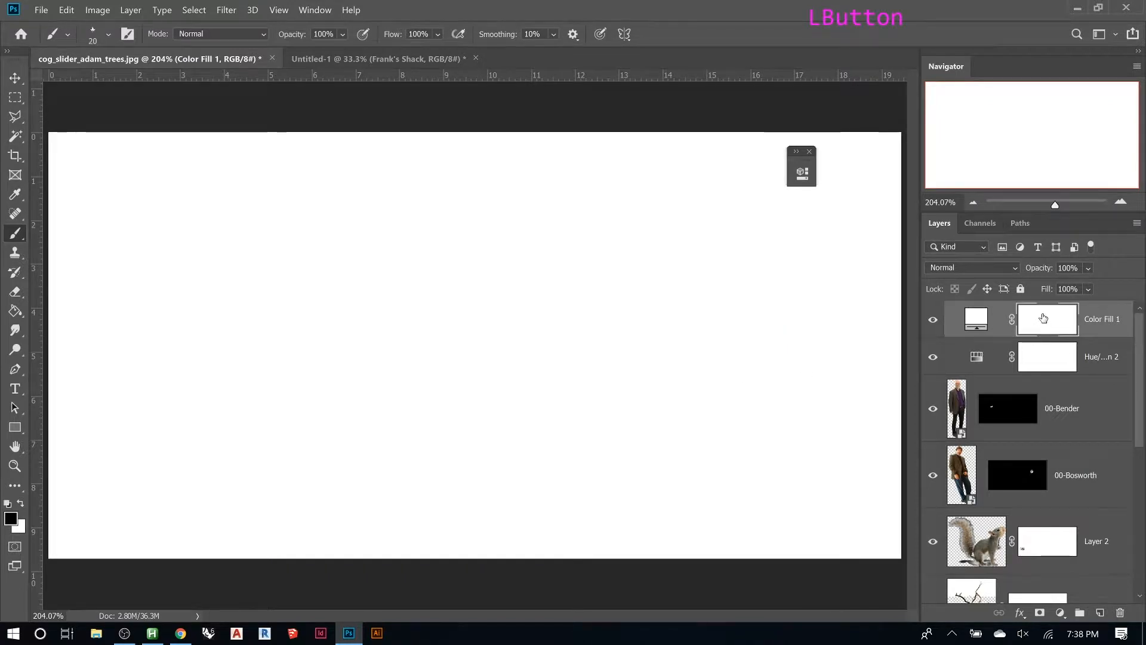
Invert the color fill layer's mask to black and then back to white
left_click(1044, 318)
key("ctrl+i")
key("b")
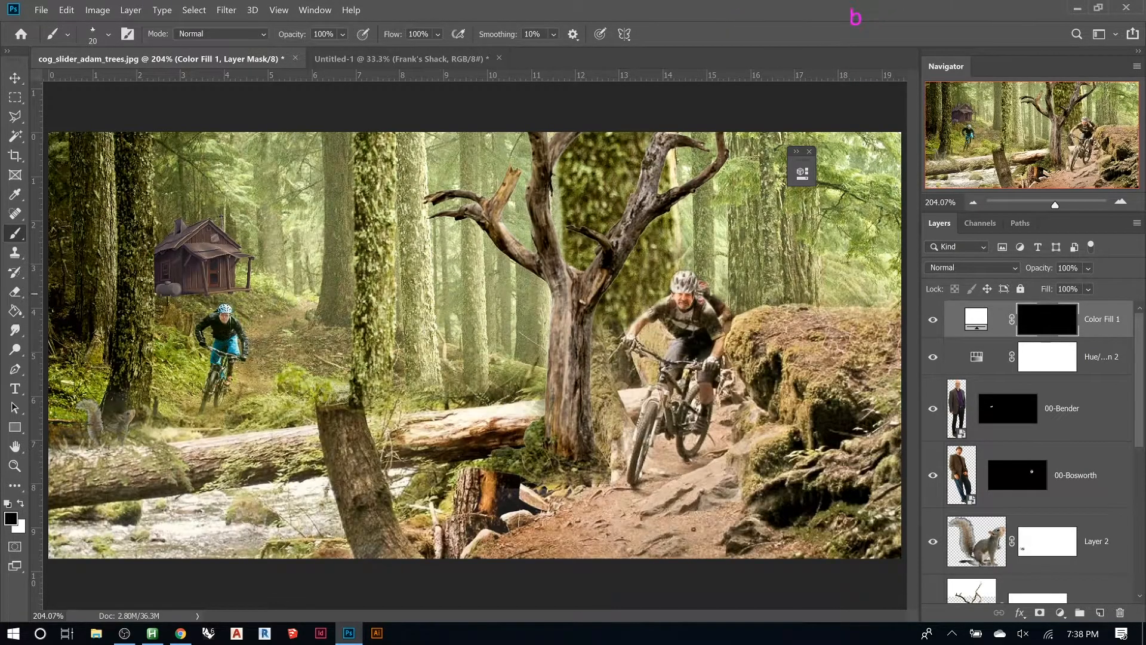
left_click(1039, 325)
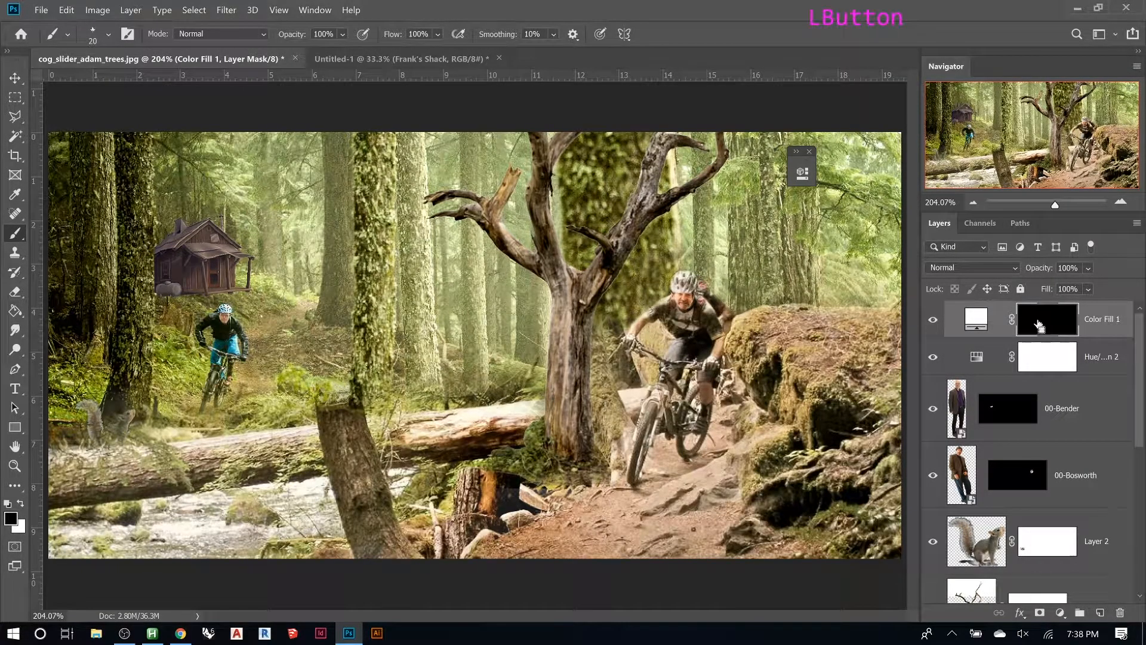
key("ctrl+i")
key("x")
key("x")
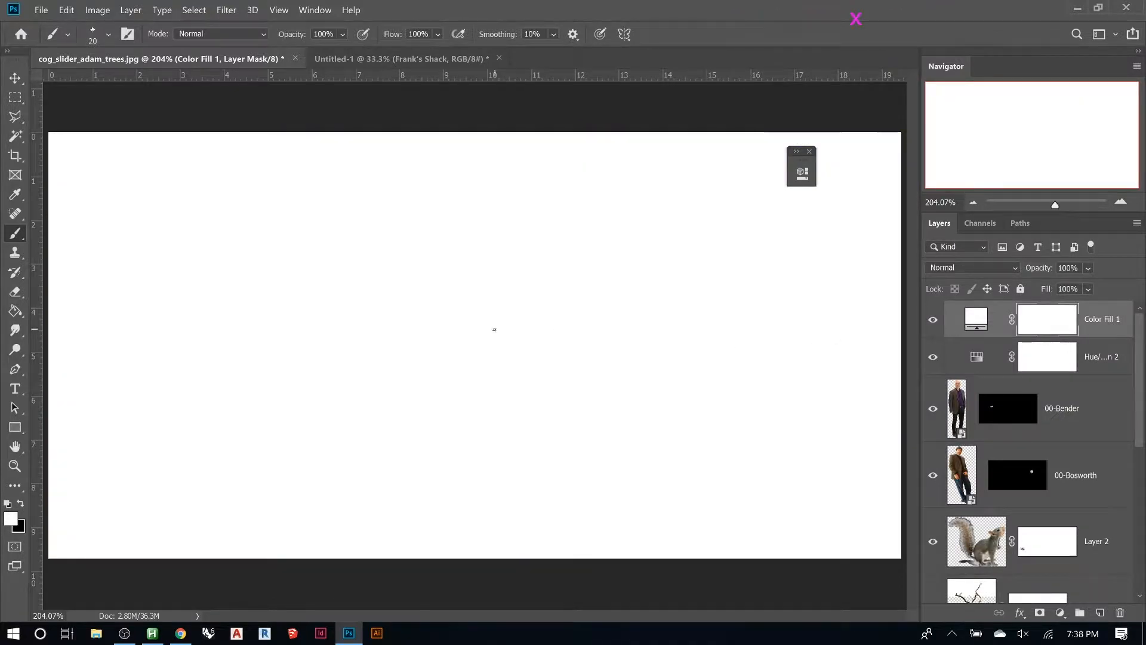
Set up a Soft Round brush with black paint, 20% opacity and a size of 800 px
key("b")
key("2")
key("bracketright")
key("bracketright")
key("bracketright")
key("bracketright")
key("bracketright")
key("bracketright")
key("bracketright")
key("bracketright")
key("bracketright")
key("bracketright")
key("bracketright")
key("bracketright")
key("bracketright")
right_click(431, 330)
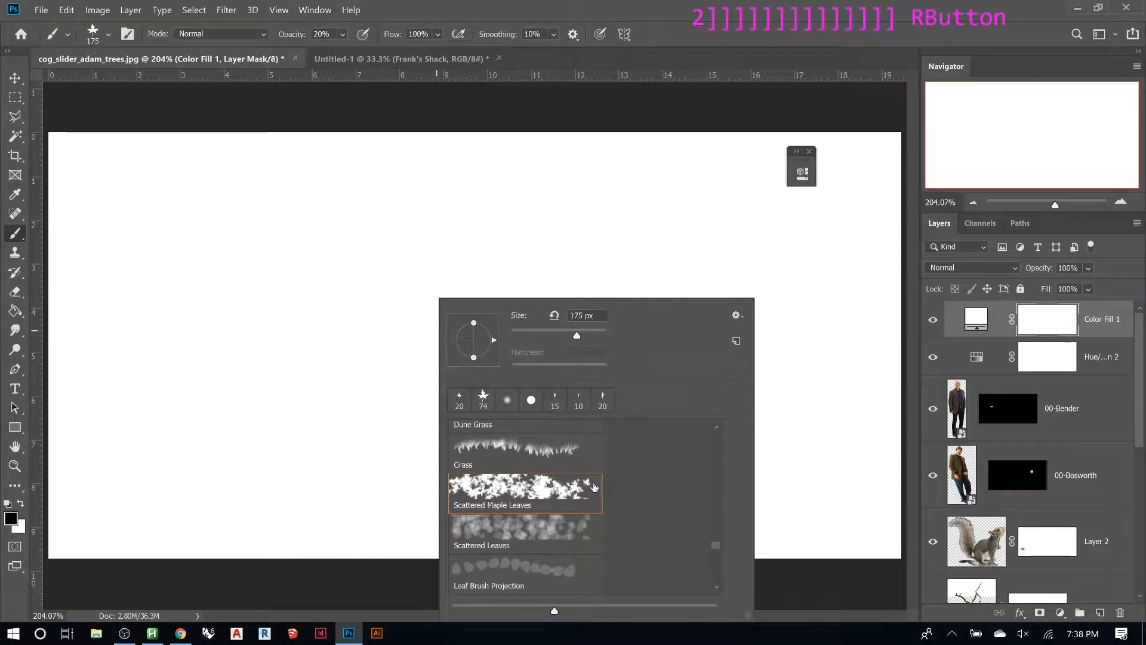
left_click(505, 401)
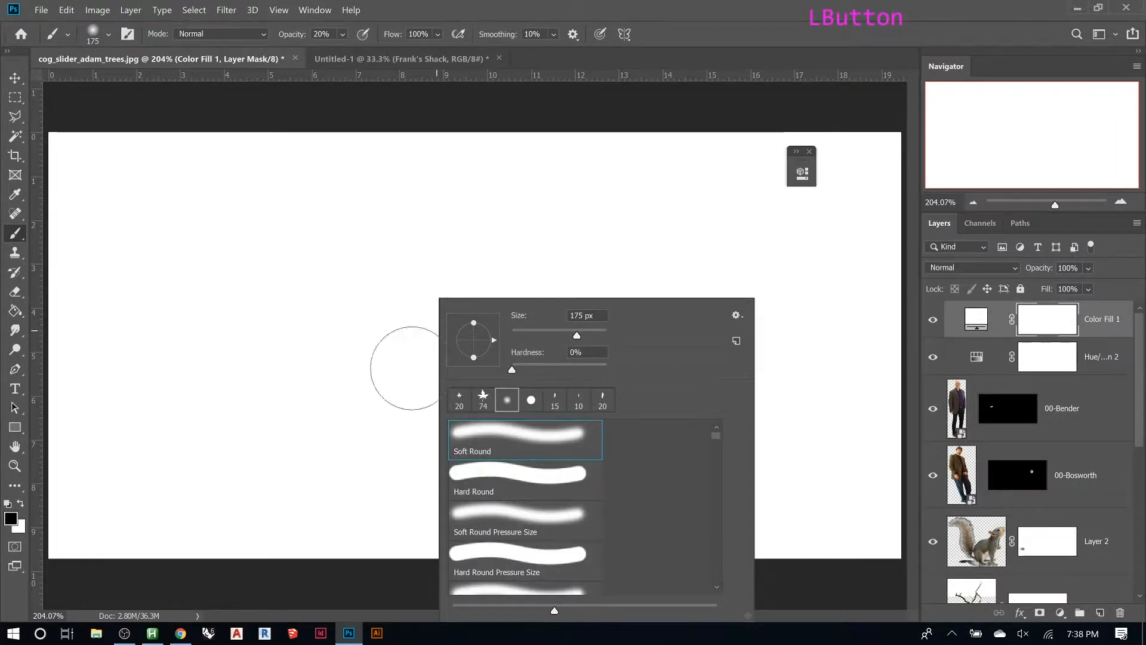
key("Return")
key("bracketright")
key("bracketright")
key("bracketright")
key("bracketright")
key("bracketright")
key("bracketright")
key("bracketright")
key("bracketright")
key("bracketright")
key("bracketright")
Paint black over the middle of the color fill mask to reveal the forest scene inside a white vignette
left_click(349, 353)
left_click(349, 353)
left_click(281, 346)
left_click(205, 332)
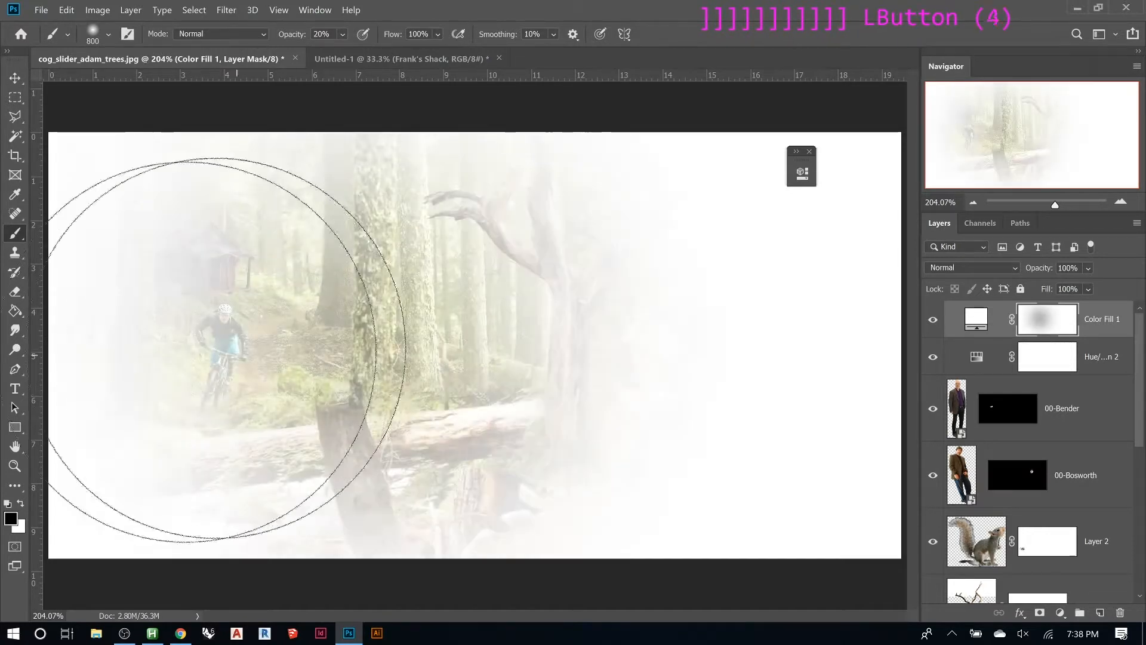
left_click(394, 382)
left_click(563, 410)
left_click(512, 307)
left_click(538, 311)
left_click(597, 322)
left_click(710, 341)
left_click(716, 370)
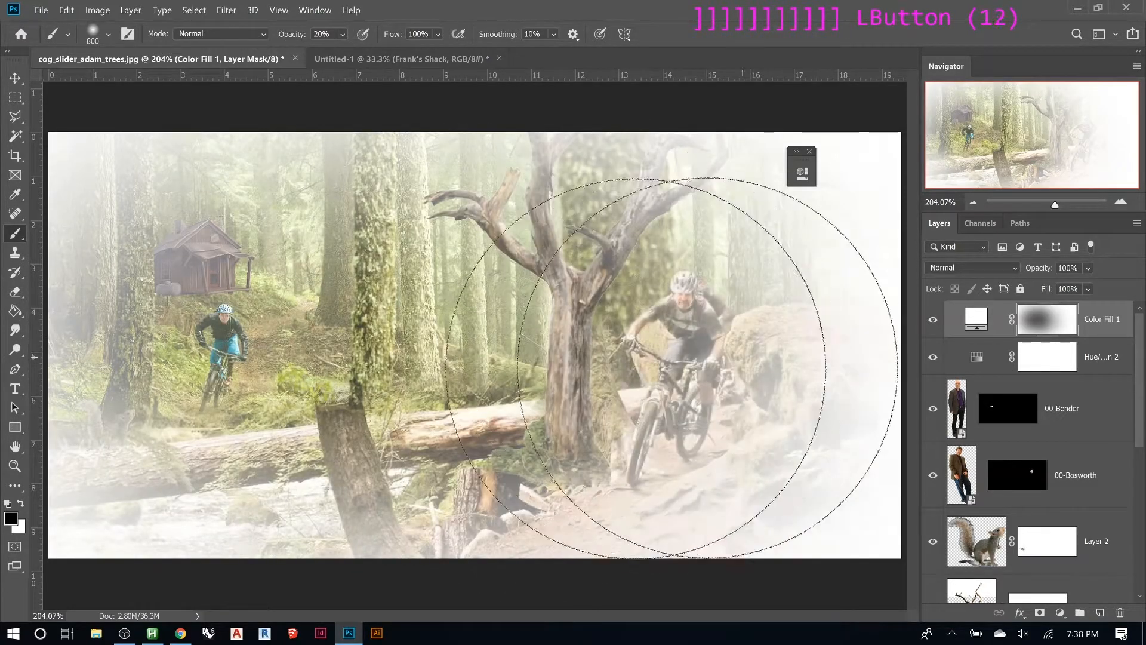
left_click(597, 370)
left_click(525, 370)
left_click(776, 418)
left_click(836, 478)
left_click(878, 525)
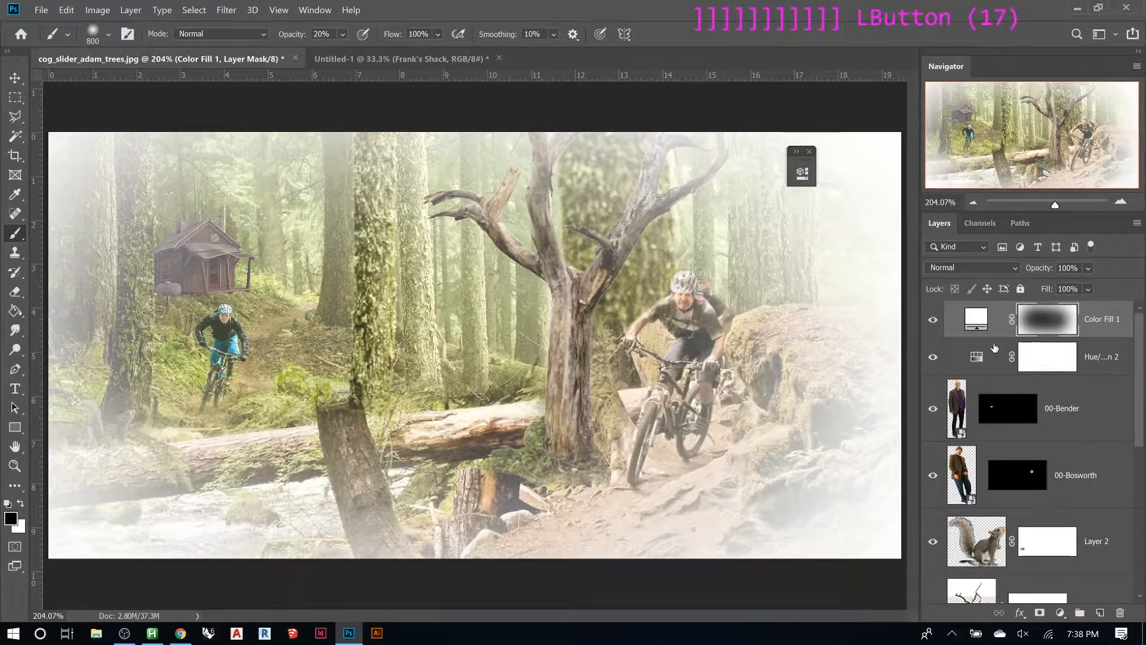
Toggle the color fill layer's visibility to compare the scene with and without the white vignette
left_click(935, 321)
left_click(935, 322)
left_click(934, 322)
left_click(935, 323)
left_click(935, 323)
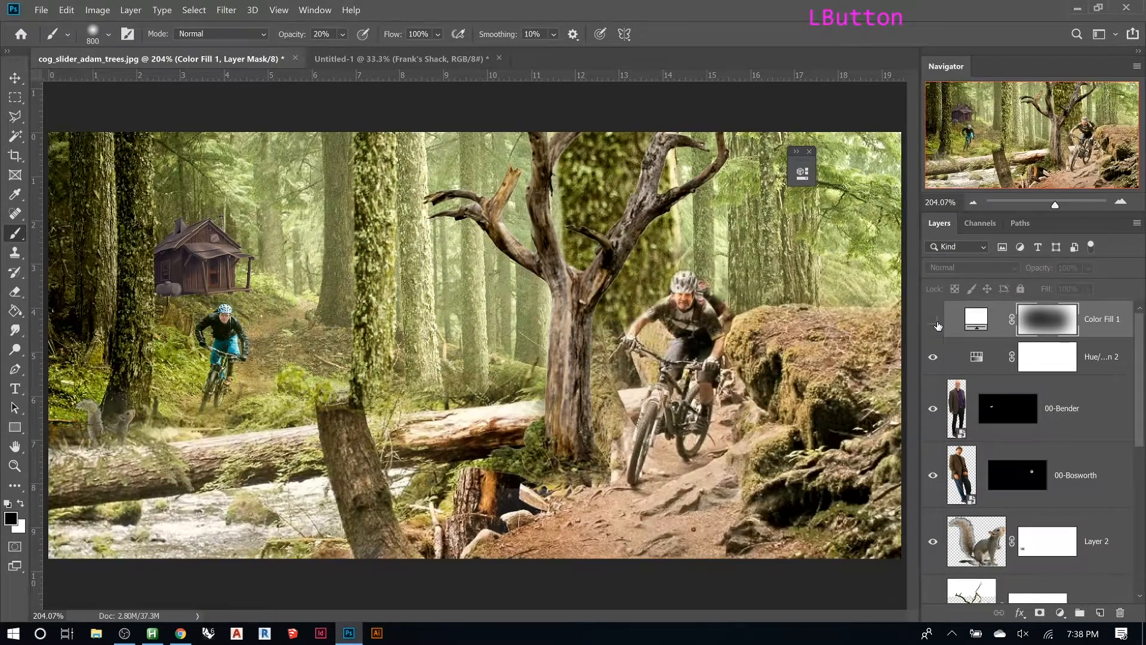
left_click(935, 323)
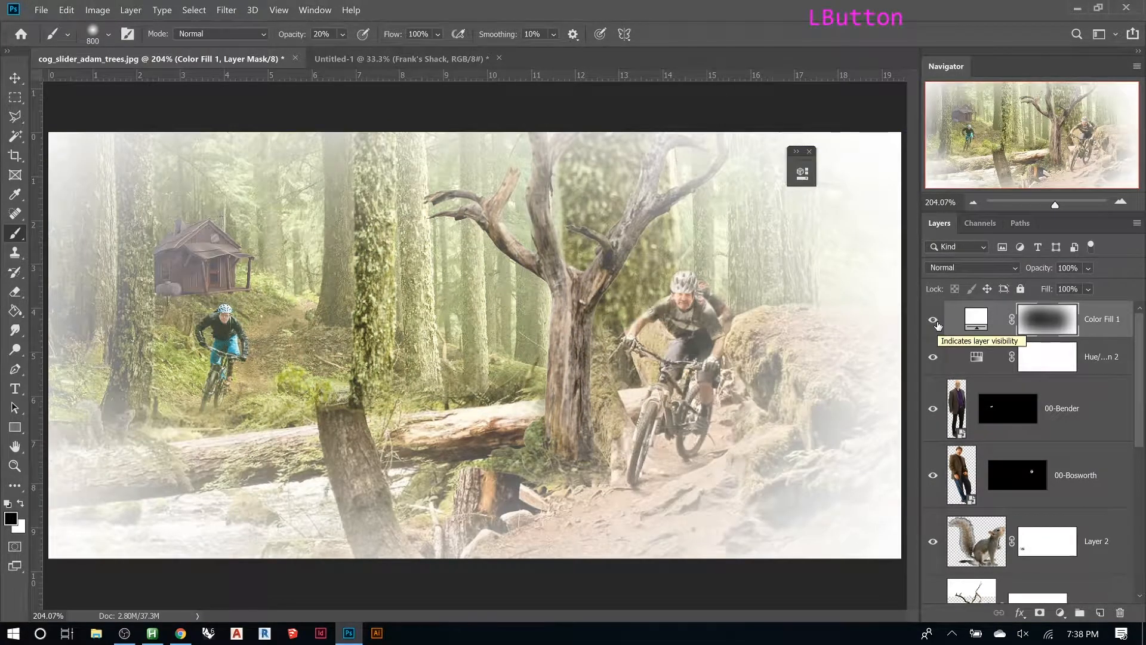
Delete the white color fill layer and close the floating Properties panel
left_click(977, 322)
key("Delete")
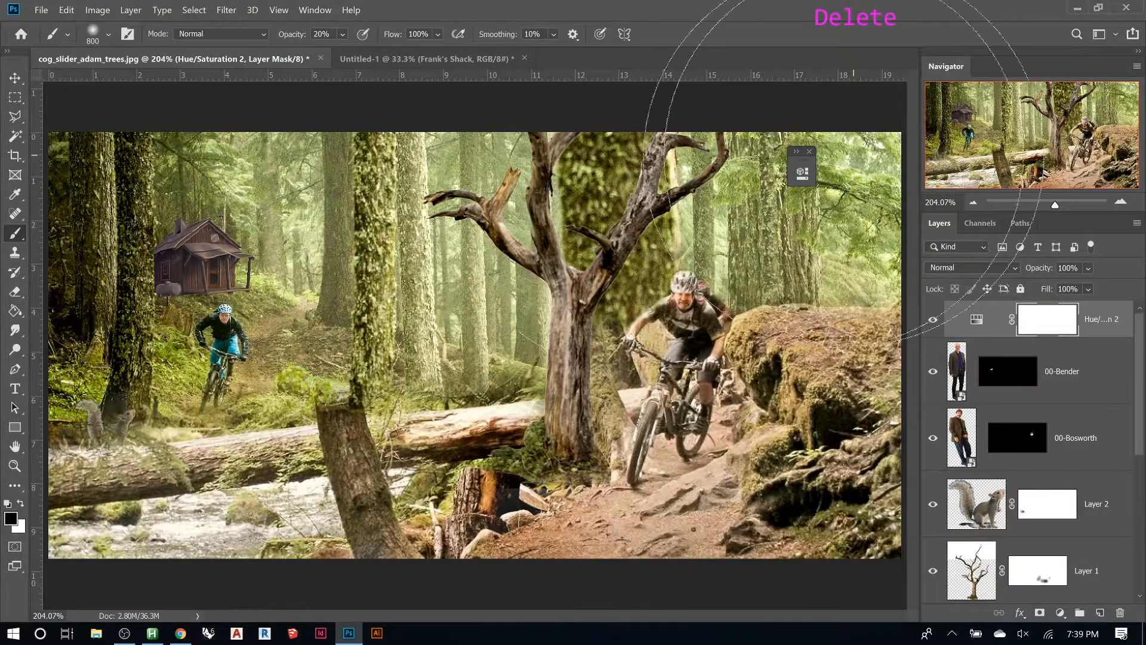
left_click(810, 151)
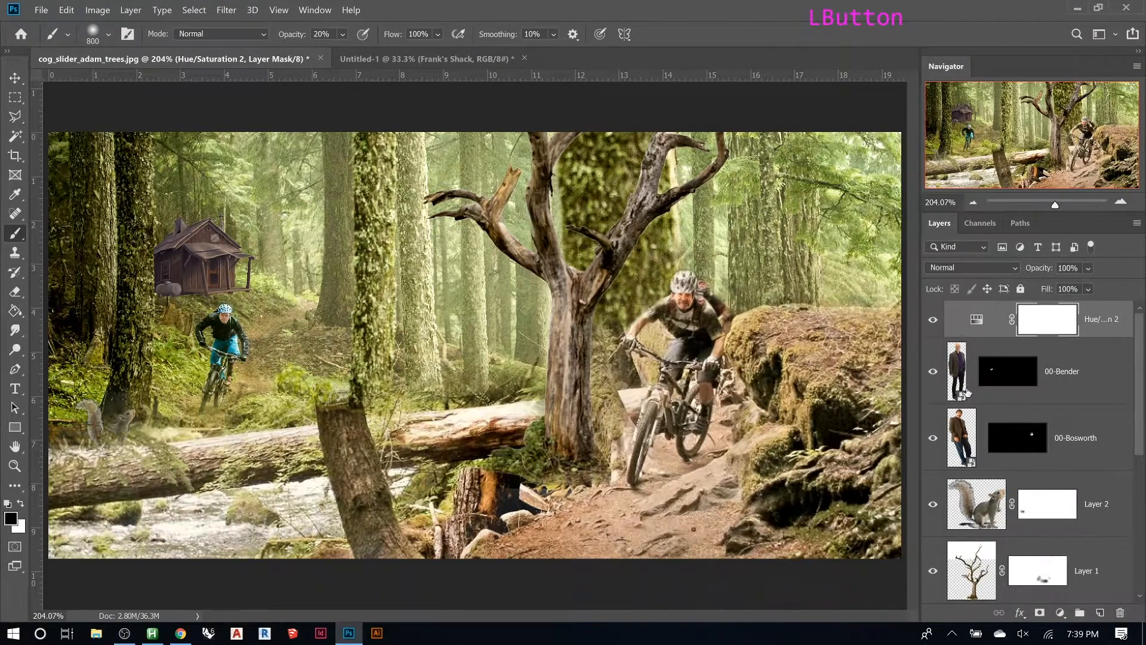
Set the Hue/Saturation layer's saturation to -67 and lightness to +23, and dock its collapsed properties beside the Navigator
left_click(979, 322)
double_click(980, 323)
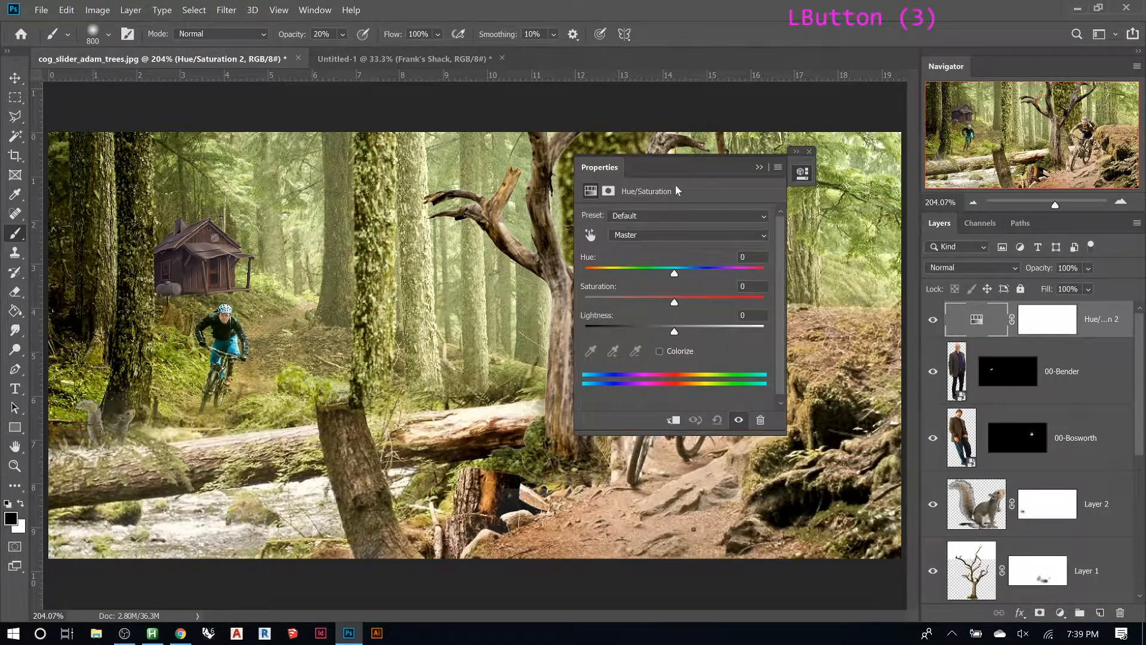
left_click(797, 155)
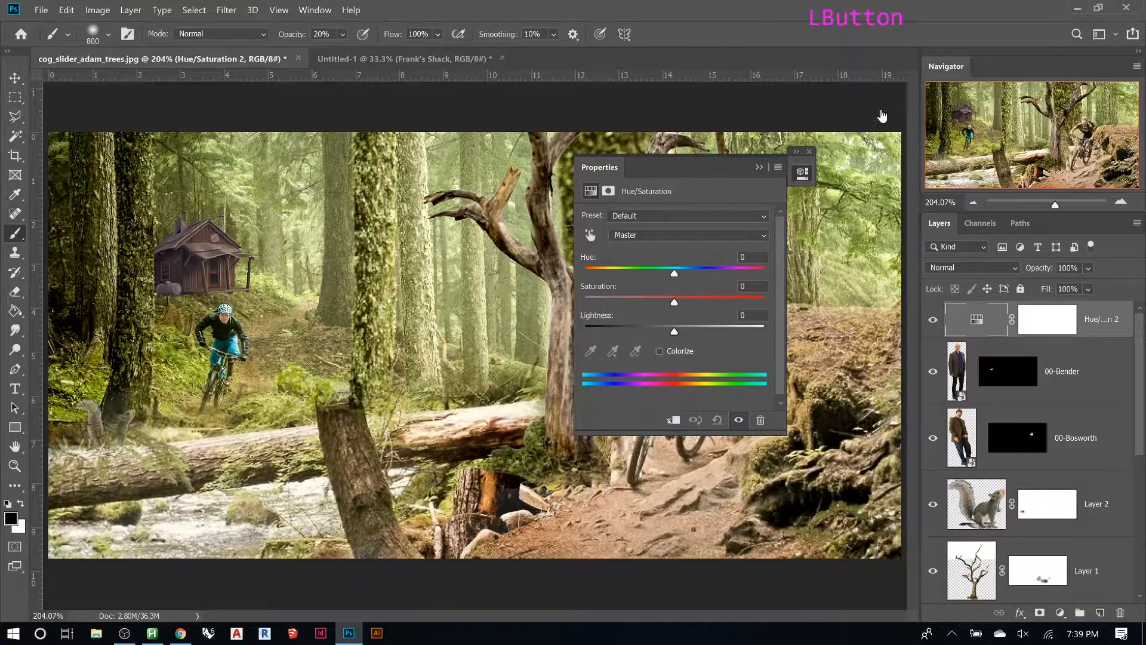
left_click_drag(682, 169, 805, 109)
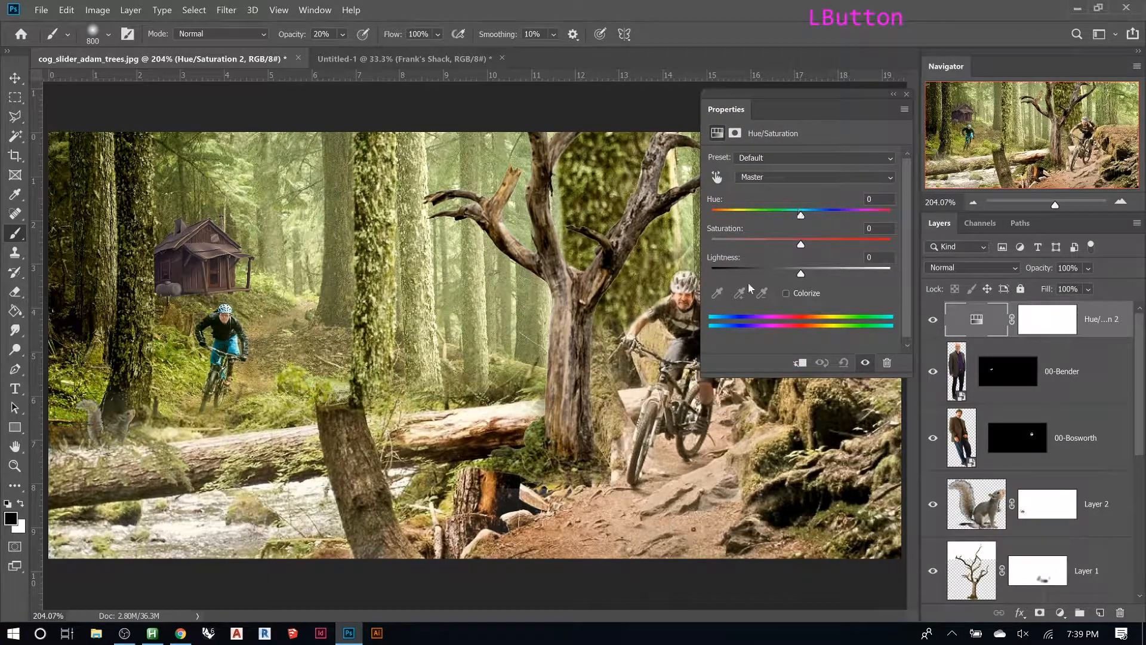
left_click_drag(801, 244, 750, 248)
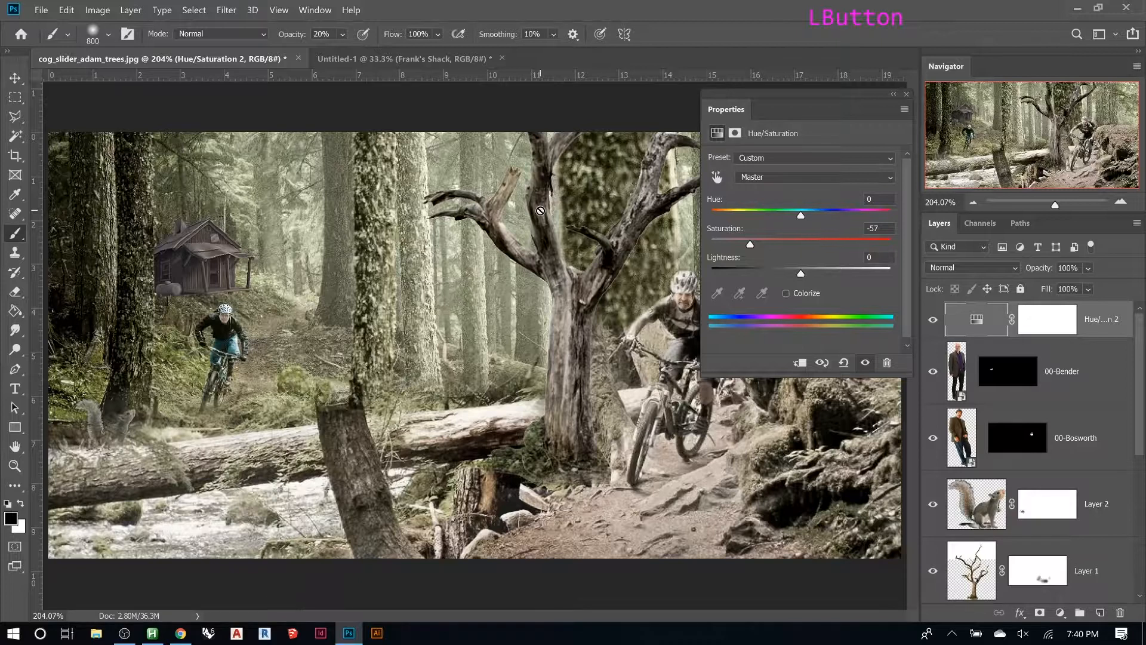
left_click_drag(804, 277, 821, 275)
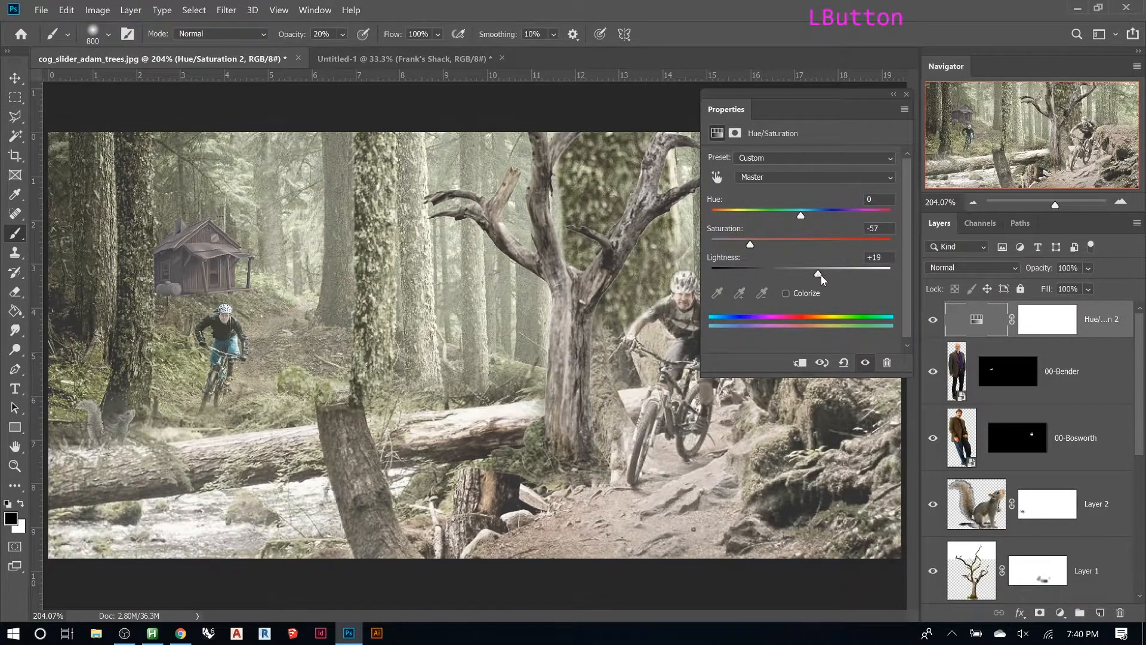
left_click_drag(751, 249, 742, 245)
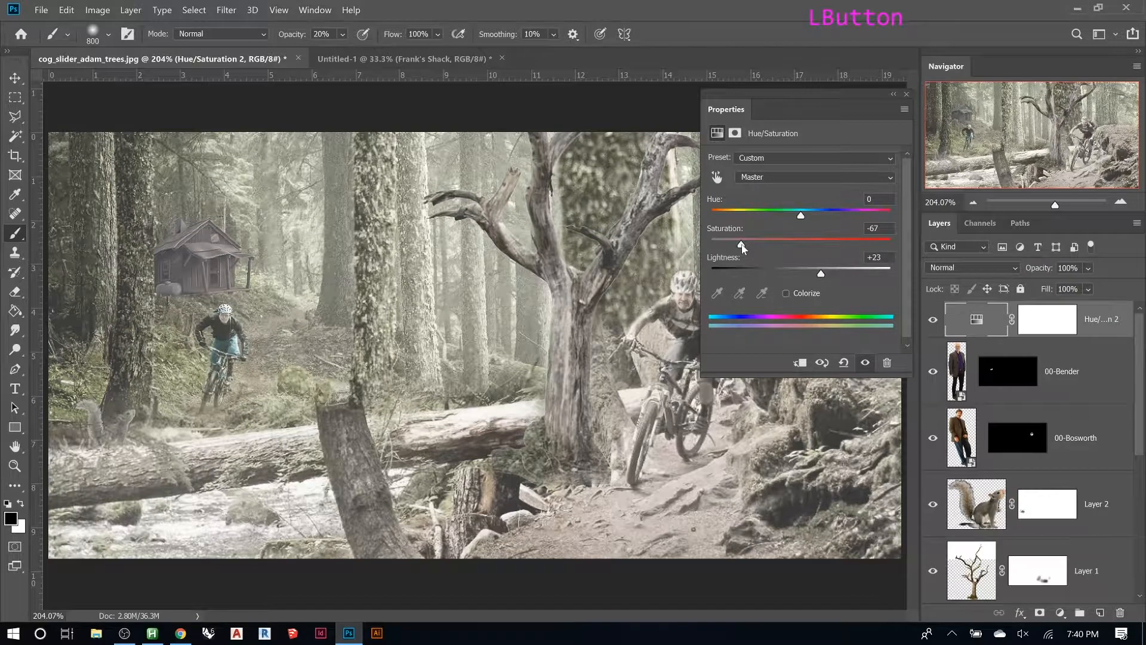
left_click_drag(820, 276, 820, 275)
left_click(893, 95)
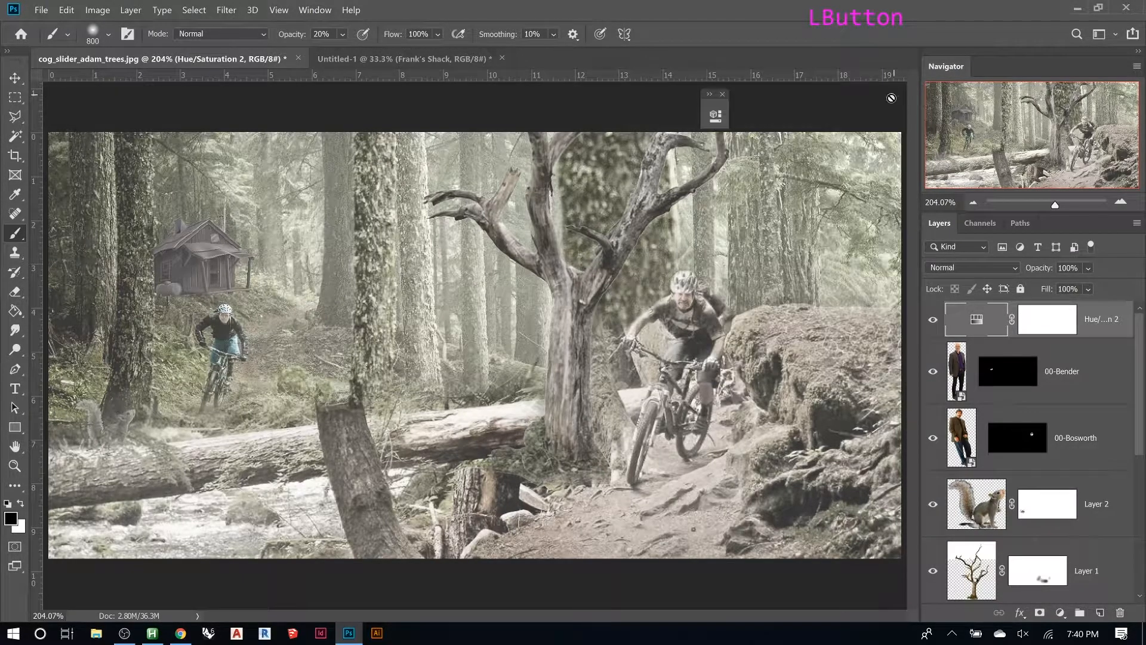
left_click_drag(716, 109, 910, 102)
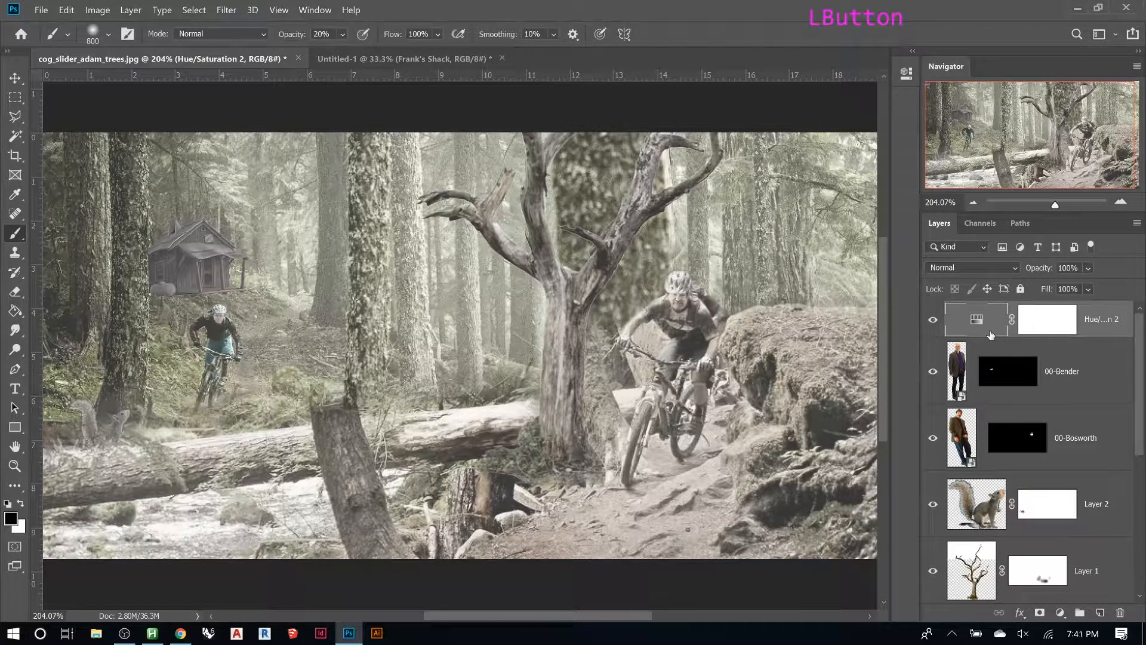
Paint black on the Hue/Saturation mask with a 300 px brush to restore color around the foreground rider and trail
left_click(1035, 332)
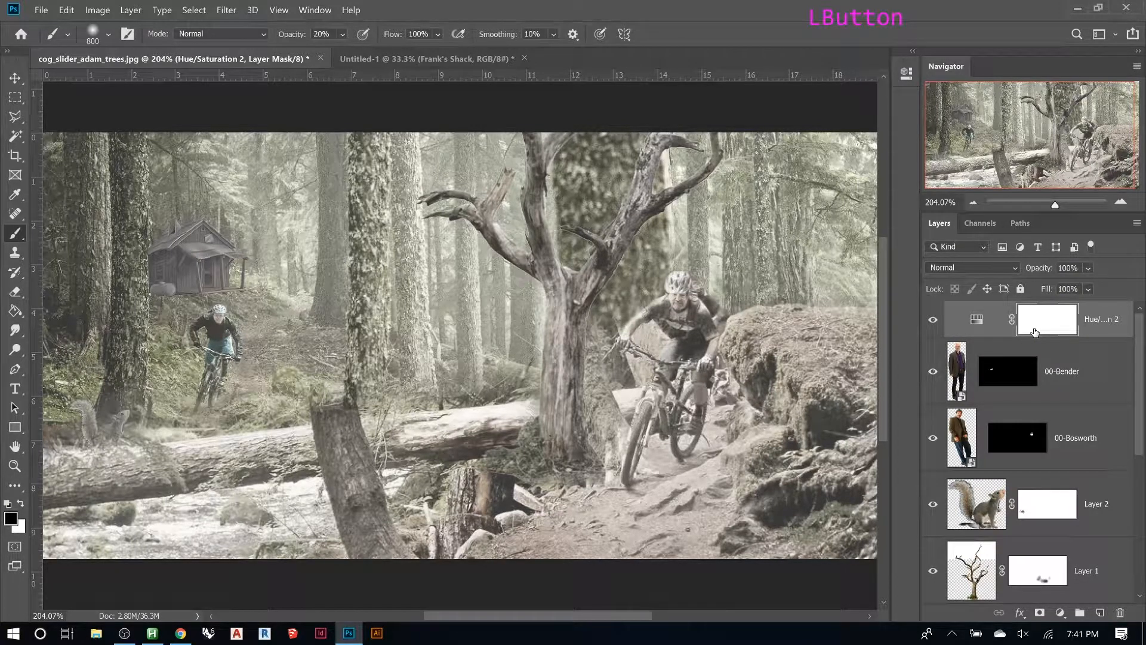
key("b")
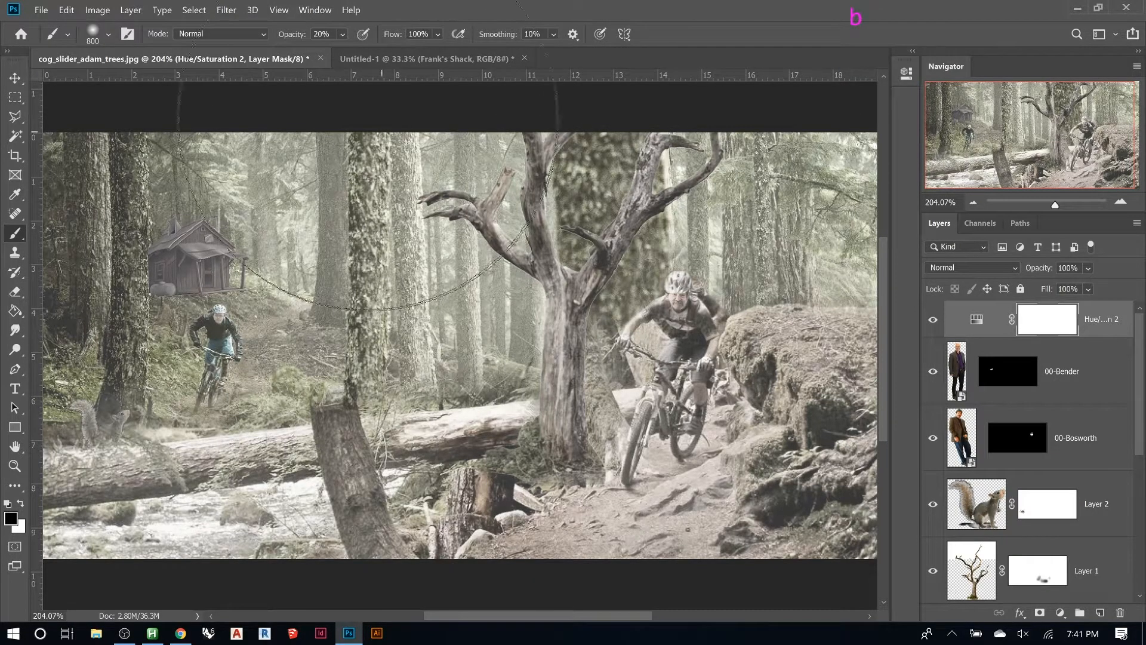
key("bracketleft")
key("bracketleft")
key("bracketleft")
key("bracketleft")
key("bracketleft")
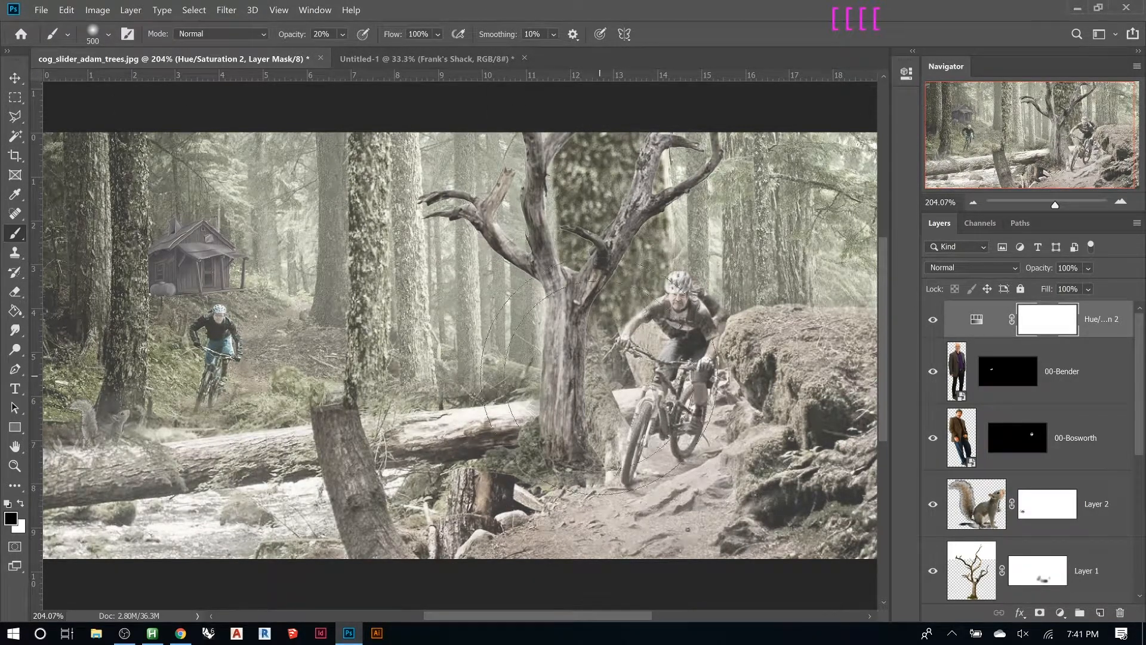
left_click(603, 513)
left_click(536, 561)
left_click_drag(536, 560, 608, 507)
mouse_move(632, 501)
left_mouse_down()
mouse_move(647, 497)
mouse_move(656, 400)
mouse_move(710, 418)
left_mouse_up()
mouse_move(758, 403)
left_mouse_down()
mouse_move(769, 395)
mouse_move(645, 380)
left_mouse_up()
left_click(681, 505)
left_click(588, 573)
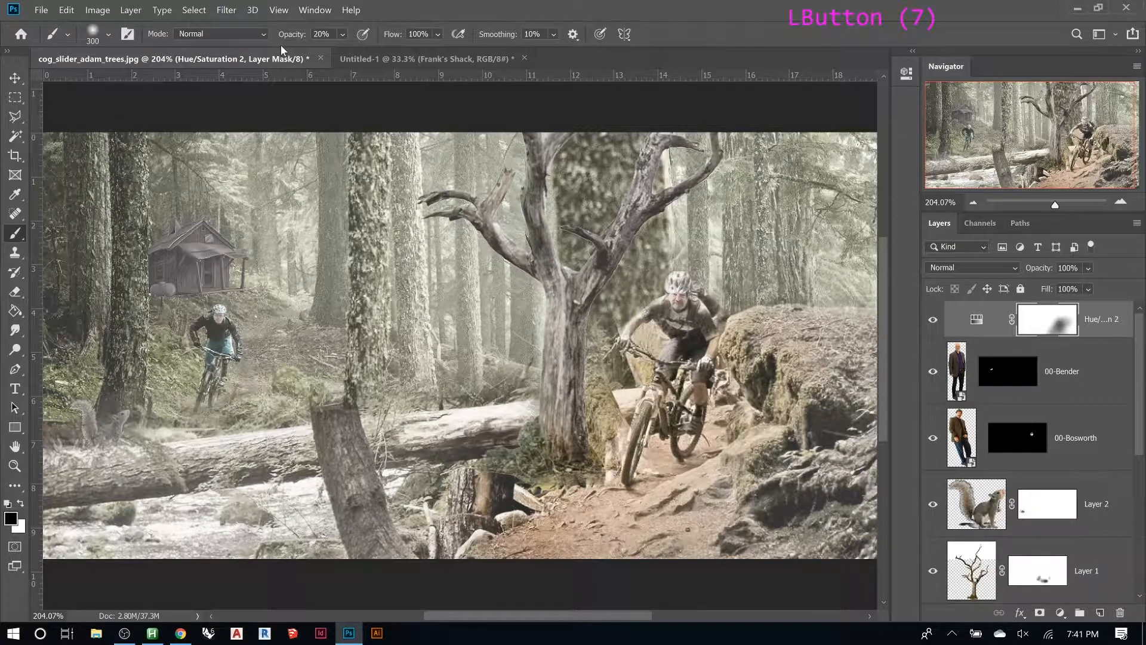
left_click(651, 406)
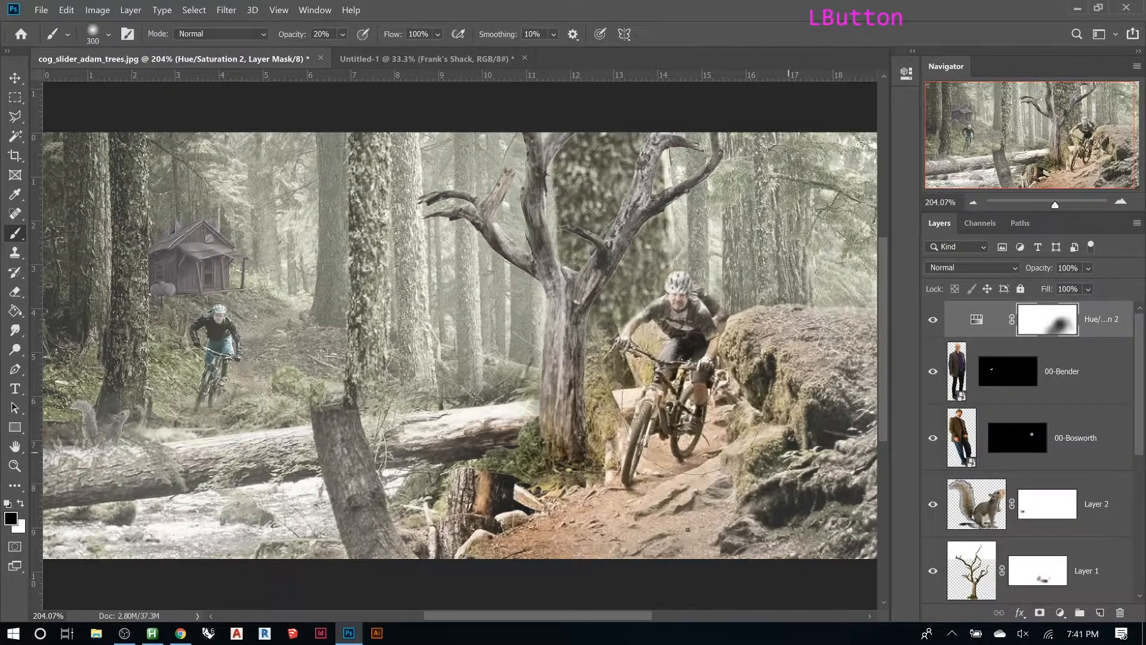
Paint black on the Hue/Saturation mask over the distant rider and the cabin to bring back their color
left_click(287, 358)
left_click(233, 310)
left_click(196, 280)
Paint black on the Hue/Saturation mask across the stream, fallen log, stumps and central undergrowth to restore their color
left_click(240, 495)
left_click(256, 478)
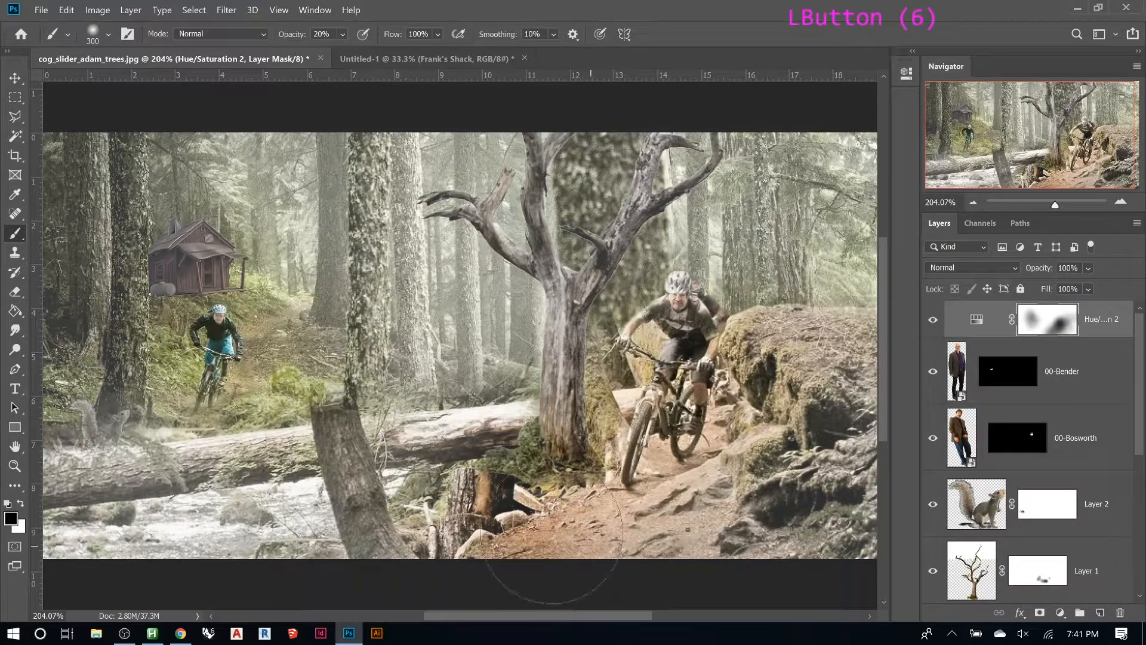
left_click(346, 531)
left_click(376, 508)
left_click(310, 507)
left_click(597, 489)
left_click(438, 388)
left_click(483, 359)
left_click(588, 365)
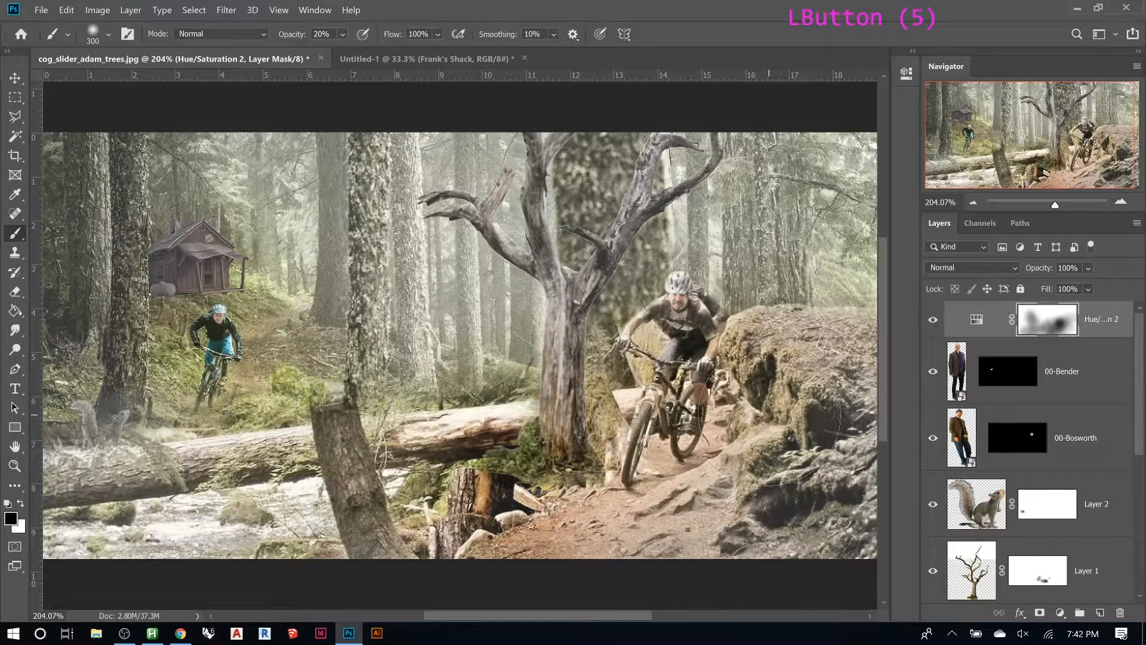
Paint black on the Hue/Saturation mask with a 70 px brush along the dead tree's trunk and lower branches to restore their color
key("bracketleft")
key("bracketleft")
key("bracketleft")
key("bracketleft")
key("bracketleft")
key("bracketleft")
key("bracketleft")
key("bracketleft")
key("bracketleft")
left_click(573, 352)
left_click(586, 310)
left_click(577, 319)
left_click(572, 364)
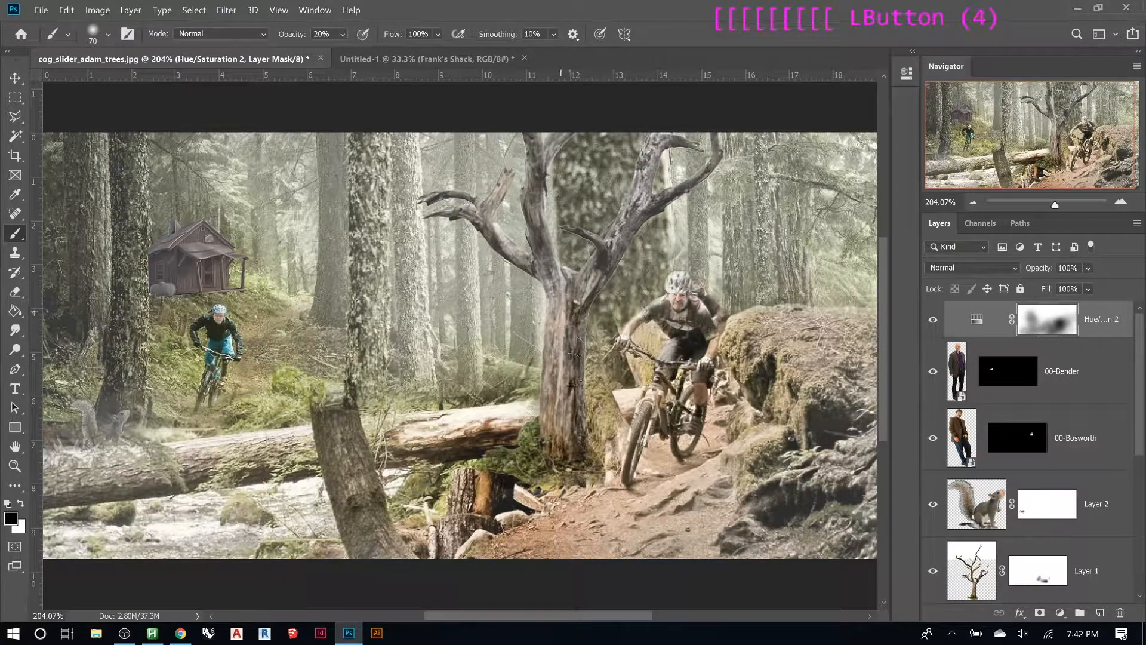
left_click(545, 257)
left_click(545, 266)
left_click(579, 316)
left_click(608, 271)
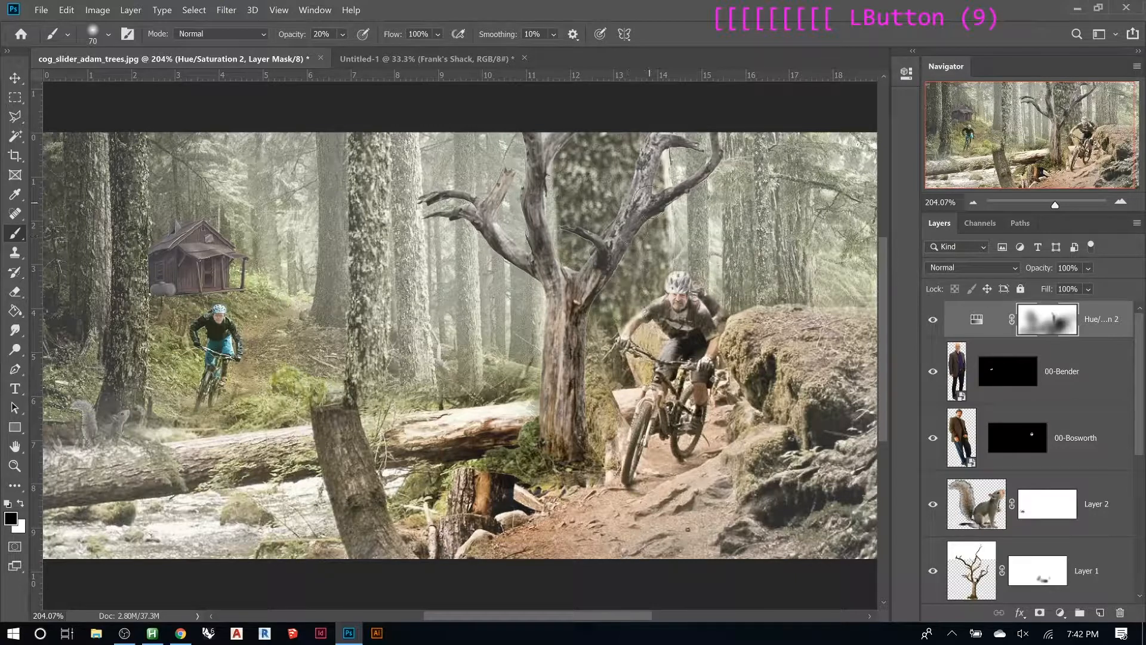
Paint black on the Hue/Saturation mask along the dirt trail and foreground rocks beneath the front rider
left_click(788, 507)
left_click(728, 478)
left_click(659, 456)
left_click(694, 455)
left_click(619, 508)
left_click(561, 507)
left_click(512, 496)
left_click(668, 465)
left_click(711, 440)
left_click(710, 459)
left_click(679, 449)
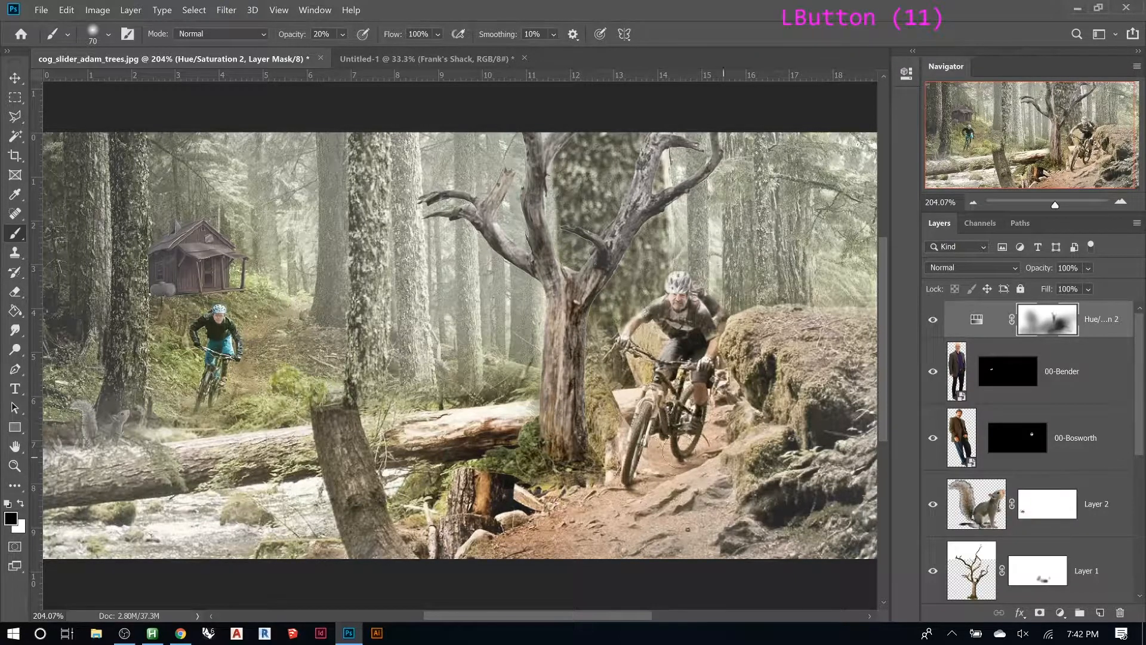
Display the Hue/Saturation mask by itself, darken it over the distant rider, and return to the image with the mask selected
left_click(1057, 316, "alt")
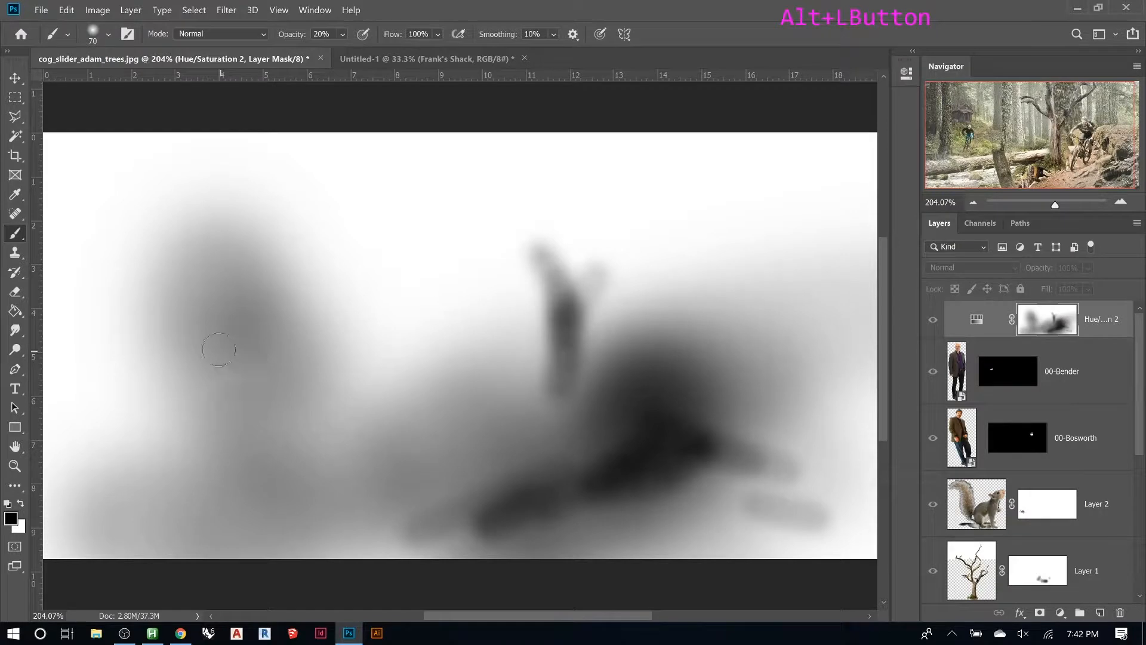
mouse_move(231, 309)
left_mouse_down()
mouse_move(236, 319)
mouse_move(196, 336)
mouse_move(253, 334)
left_mouse_up()
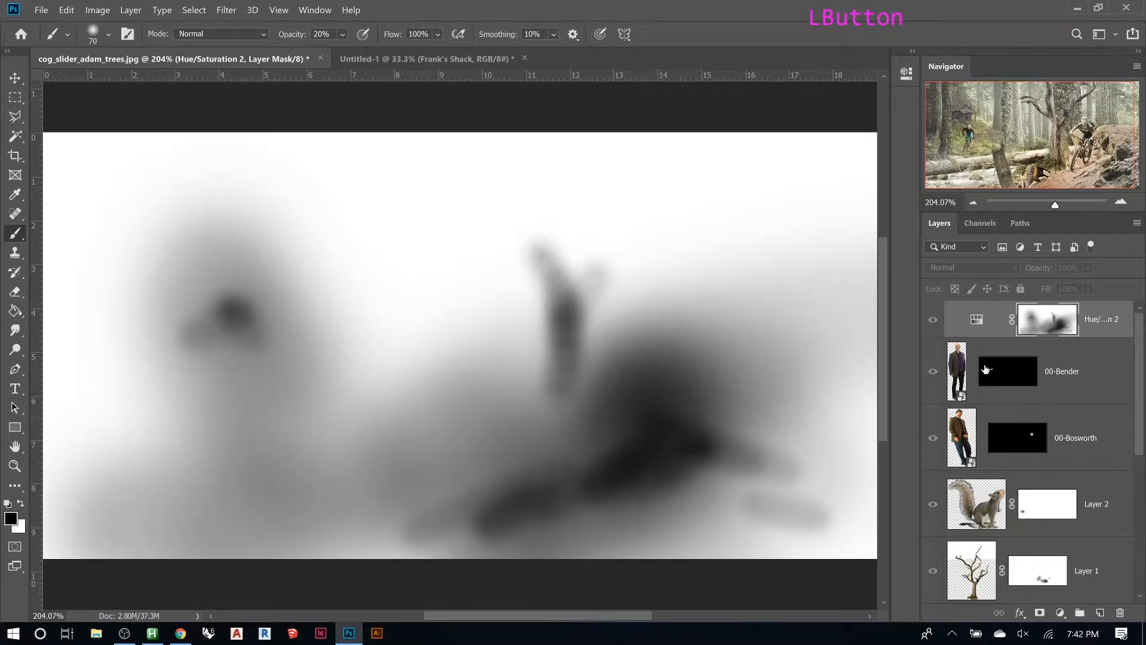
left_click(979, 322)
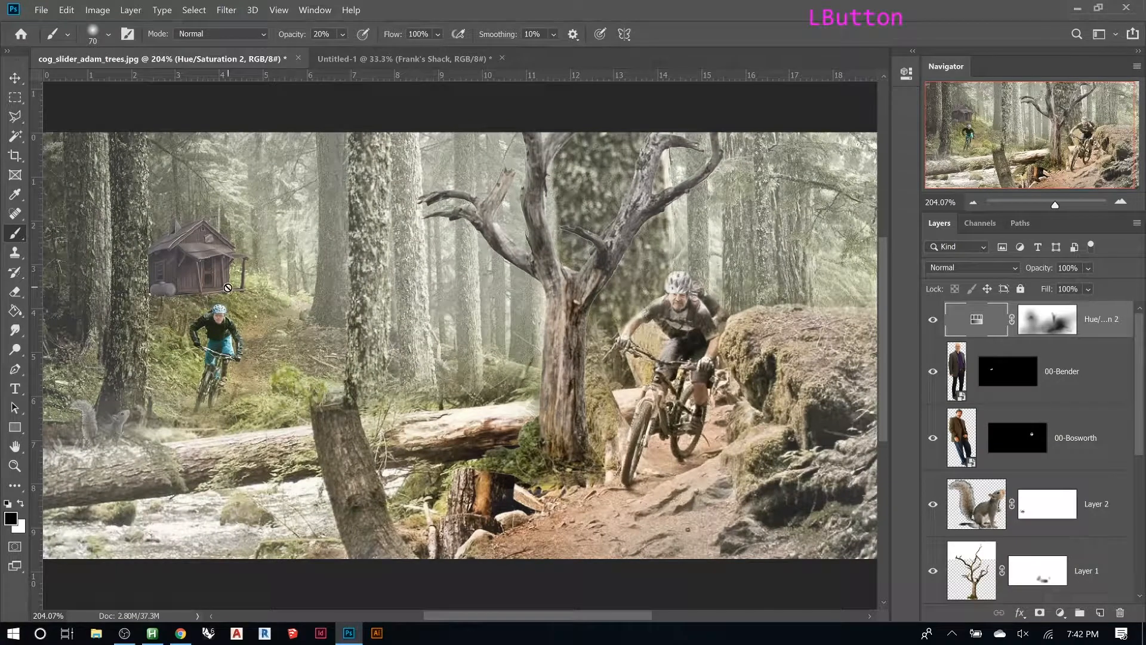
key("b")
left_click(1047, 319)
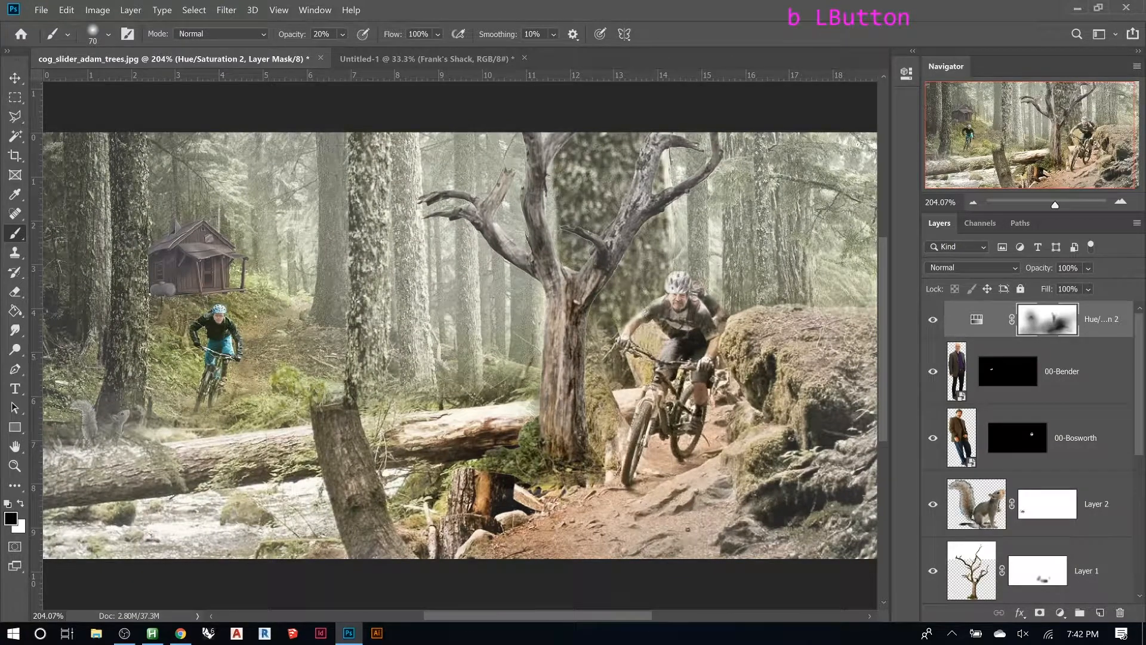
Paint black on the mask around the distant rider's bike and surrounding ground, enlarging the brush to 250 px for softer strokes
left_click(227, 392)
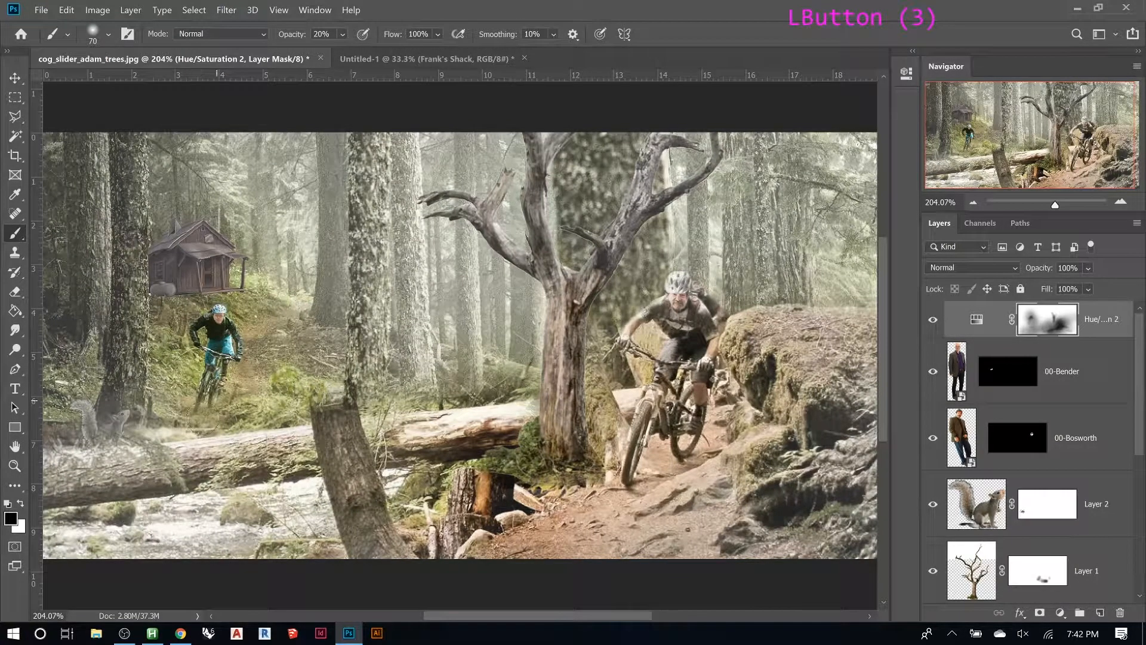
left_click(230, 403)
key("bracketright")
key("bracketright")
key("bracketright")
key("bracketright")
key("bracketright")
key("bracketright")
key("bracketright")
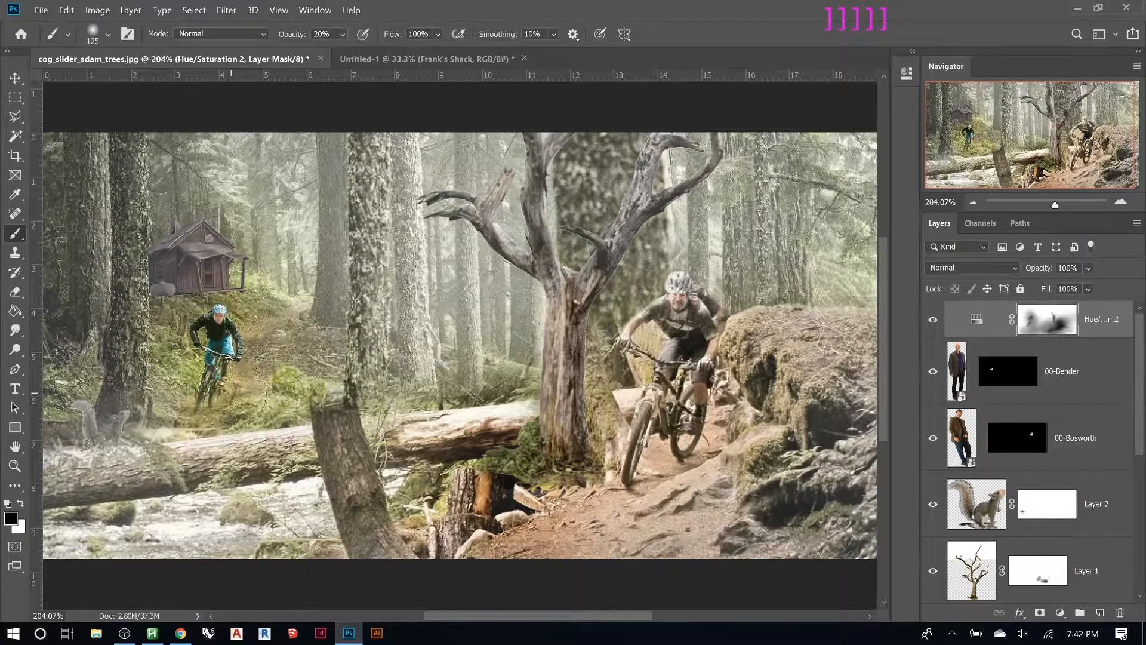
key("bracketright")
left_click(230, 391)
left_click(209, 389)
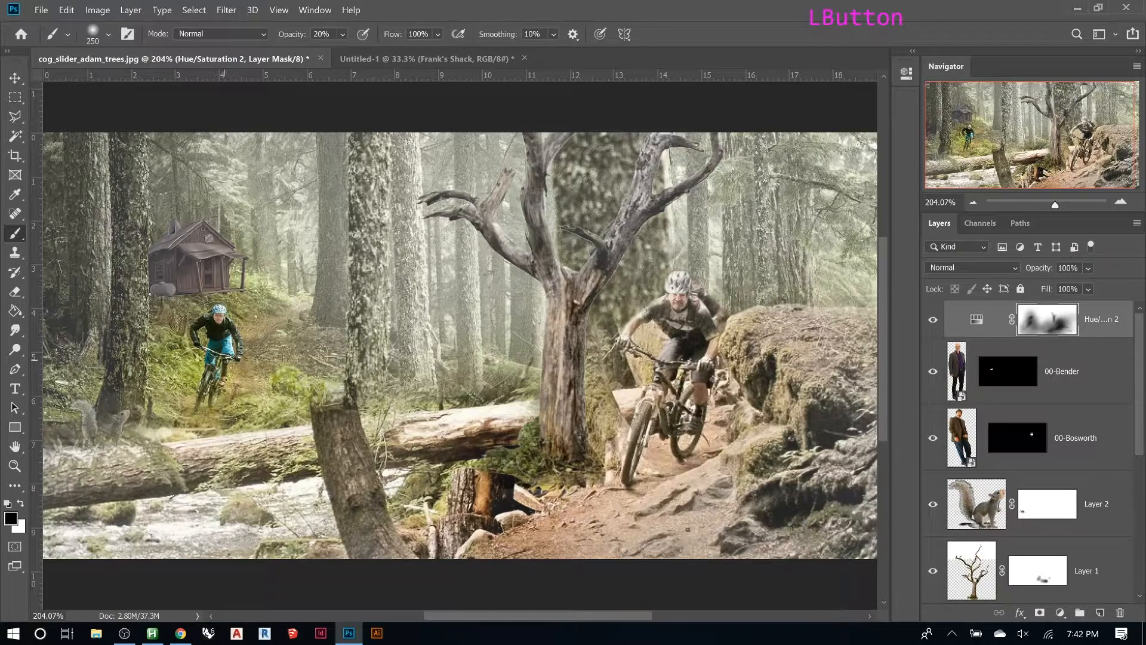
Paint black on the mask with the 250 px brush over the cabin, the central undergrowth and the area around the dead tree
left_click(197, 268)
left_click(200, 269)
left_click(262, 305)
left_click(412, 453)
left_click(572, 397)
left_click(454, 406)
left_click(502, 412)
left_click(495, 310)
left_click(507, 233)
left_click(897, 21)
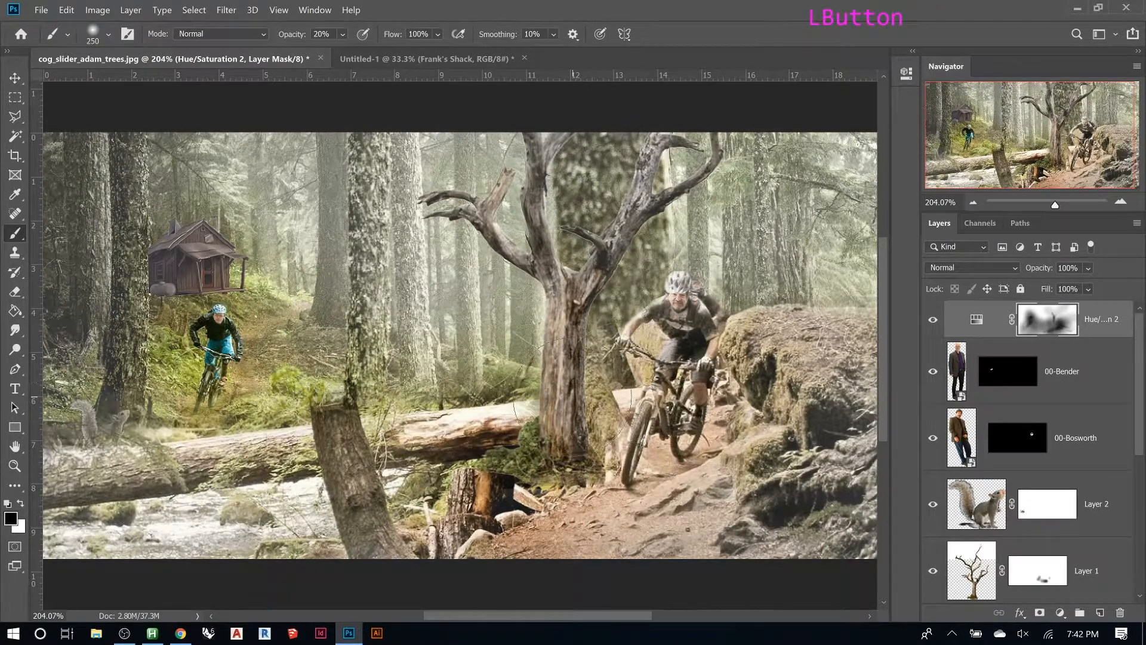
Compare the image with and without the Hue/Saturation layer, and look at the masked shack in the Untitled-1 document
left_click(936, 321)
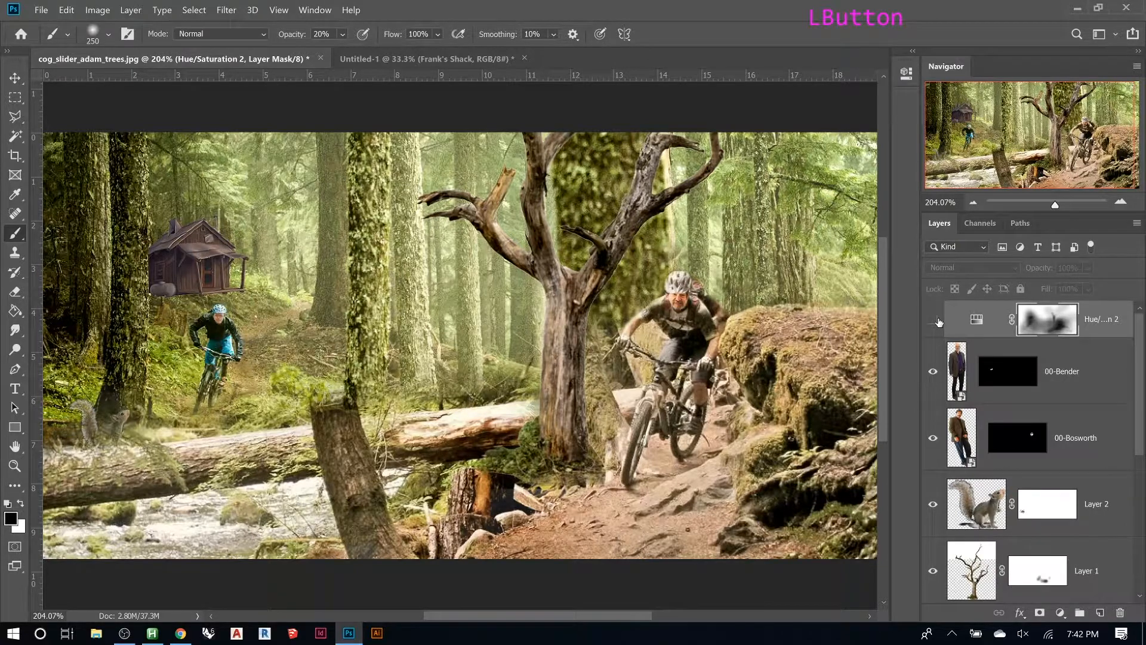
left_click(935, 321)
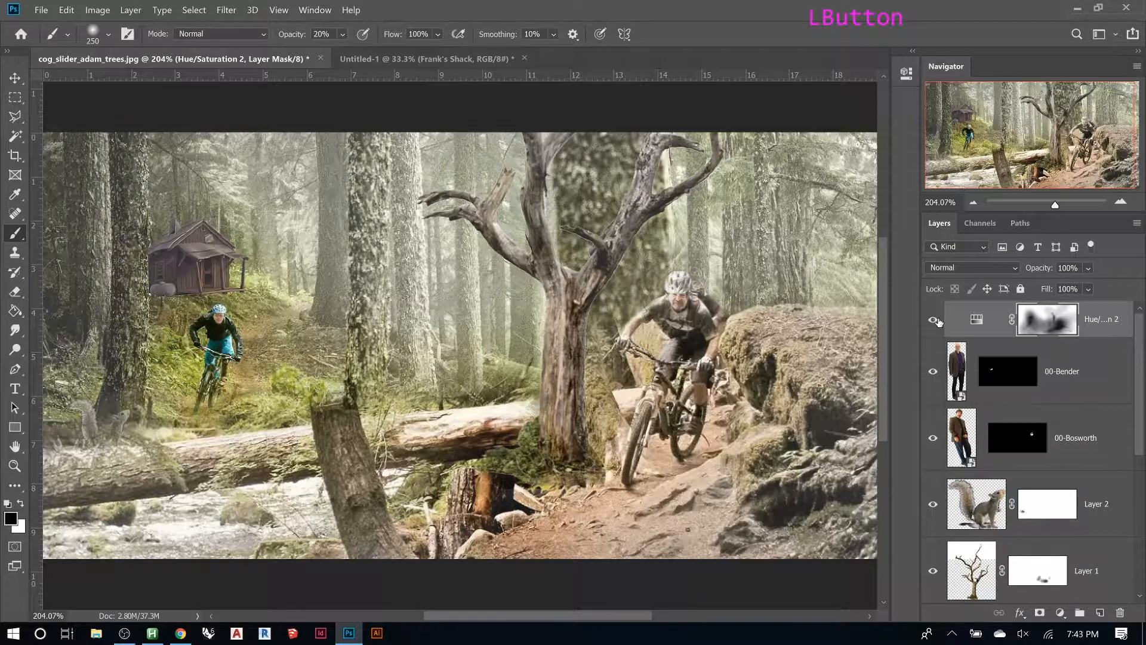
left_click(388, 58)
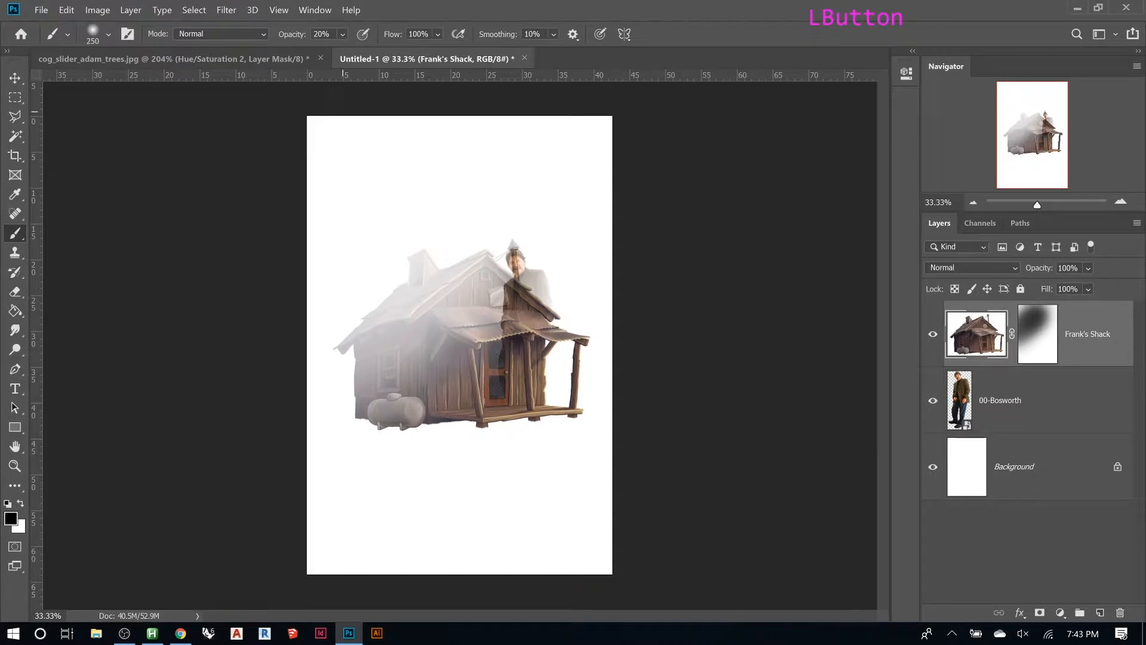
left_click(204, 57)
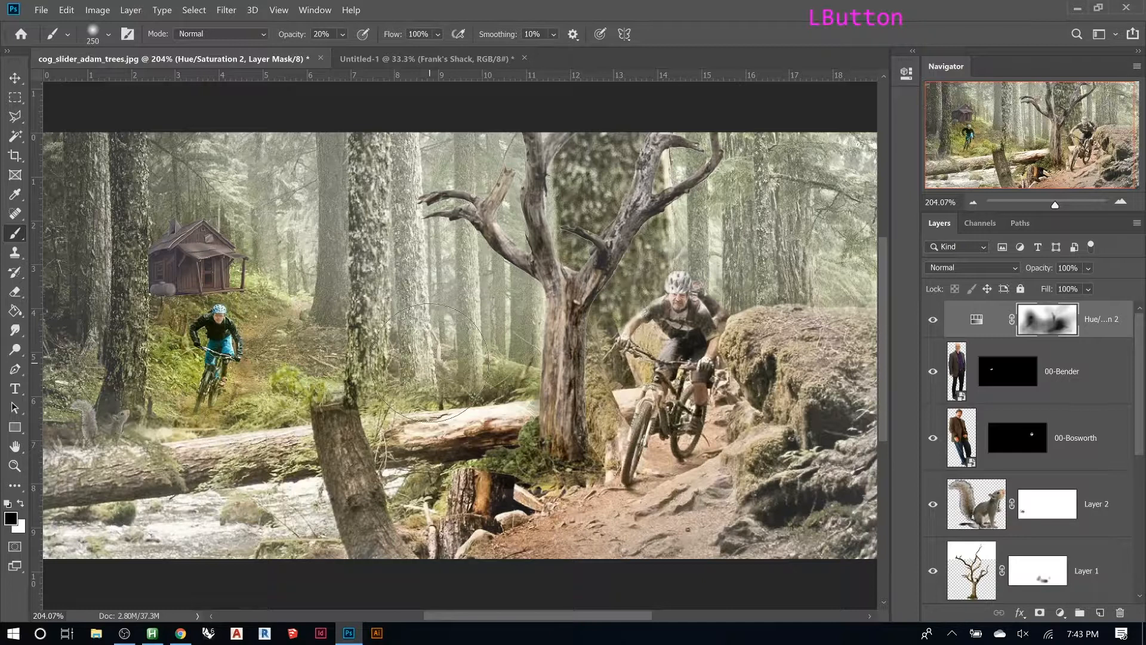
Paint black on the mask across the hillside behind the distant rider, the middle trees, the dead tree's base and the mossy boulder
mouse_move(429, 362)
left_mouse_down()
mouse_move(418, 370)
mouse_move(277, 326)
left_mouse_up()
left_click(269, 337)
left_click(275, 358)
left_click(296, 343)
left_click(433, 346)
left_click(450, 304)
left_click(481, 361)
left_click(472, 280)
left_click(508, 418)
left_click(573, 430)
left_click(720, 287)
left_click(776, 280)
left_click(770, 417)
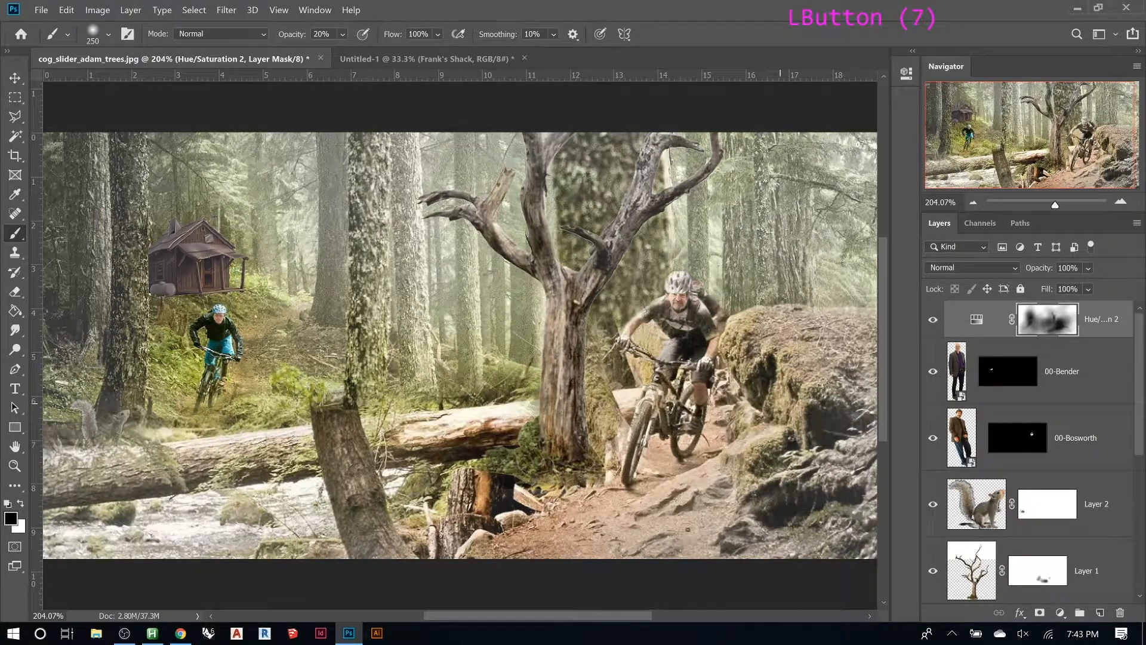
left_click(597, 394)
left_click(597, 394)
left_click(1055, 332, "alt")
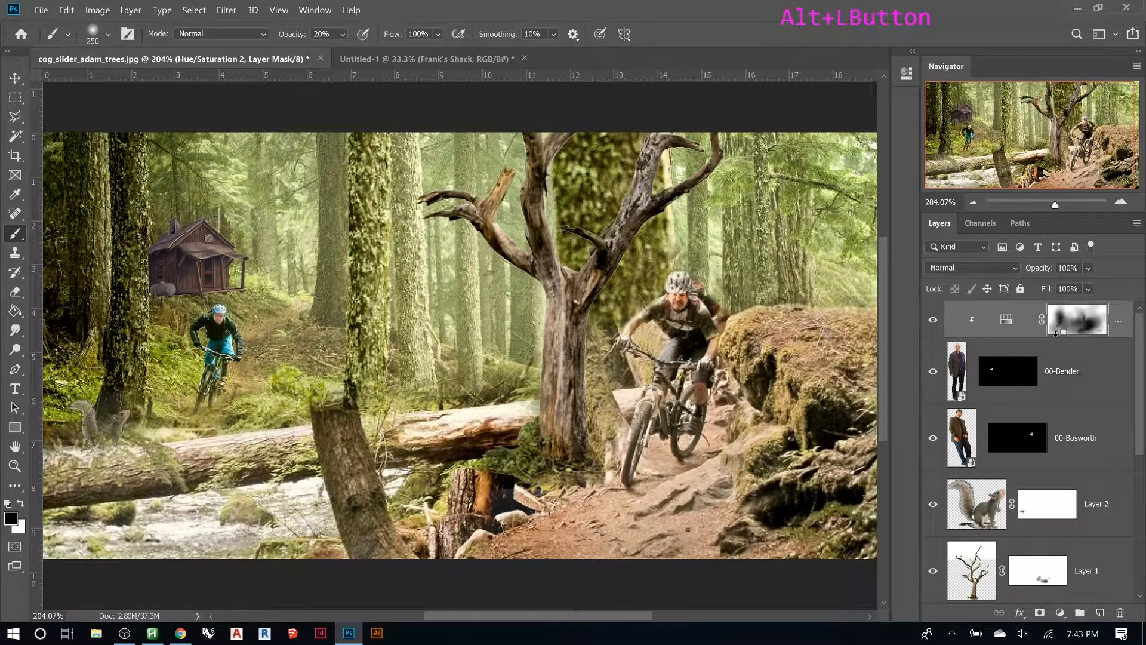
left_click(1061, 329, "alt")
left_click(1060, 329, "alt")
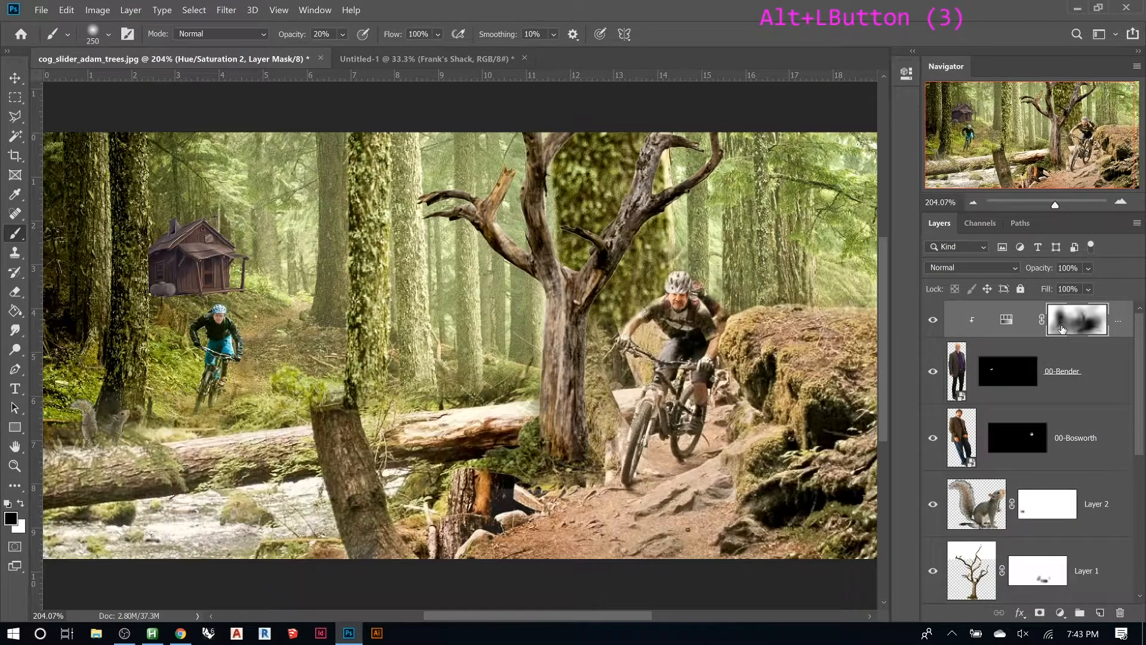
left_click(975, 321)
left_click(973, 322)
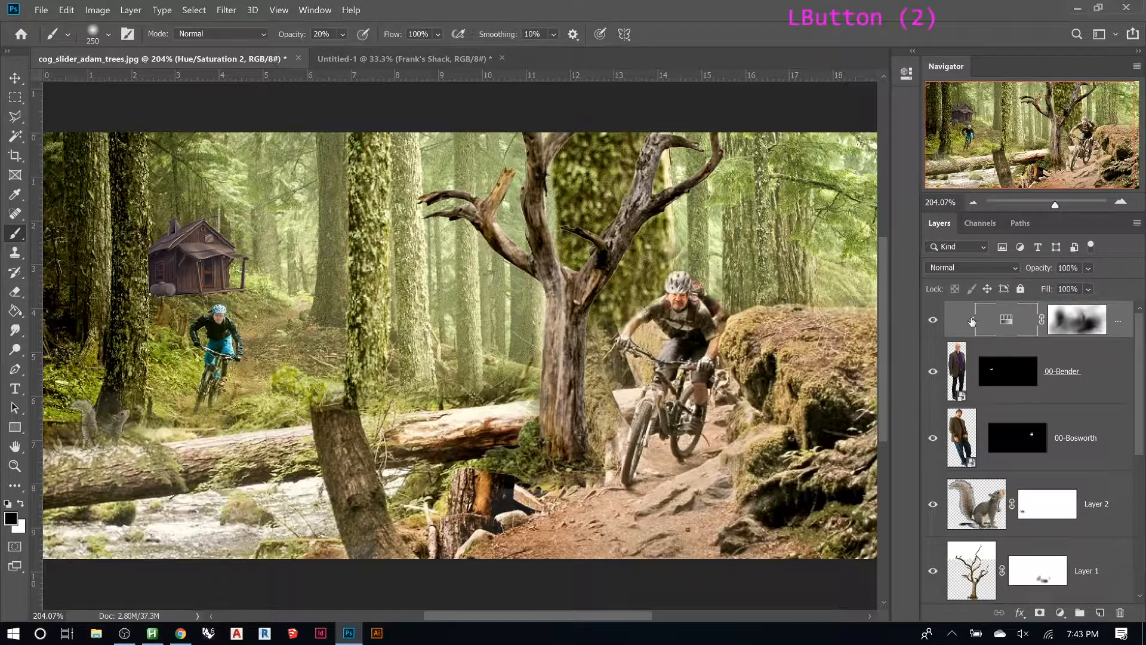
left_click(976, 341, "alt")
Disable and re-enable the Hue/Saturation layer mask to compare the image with and without masking
left_click(1046, 325)
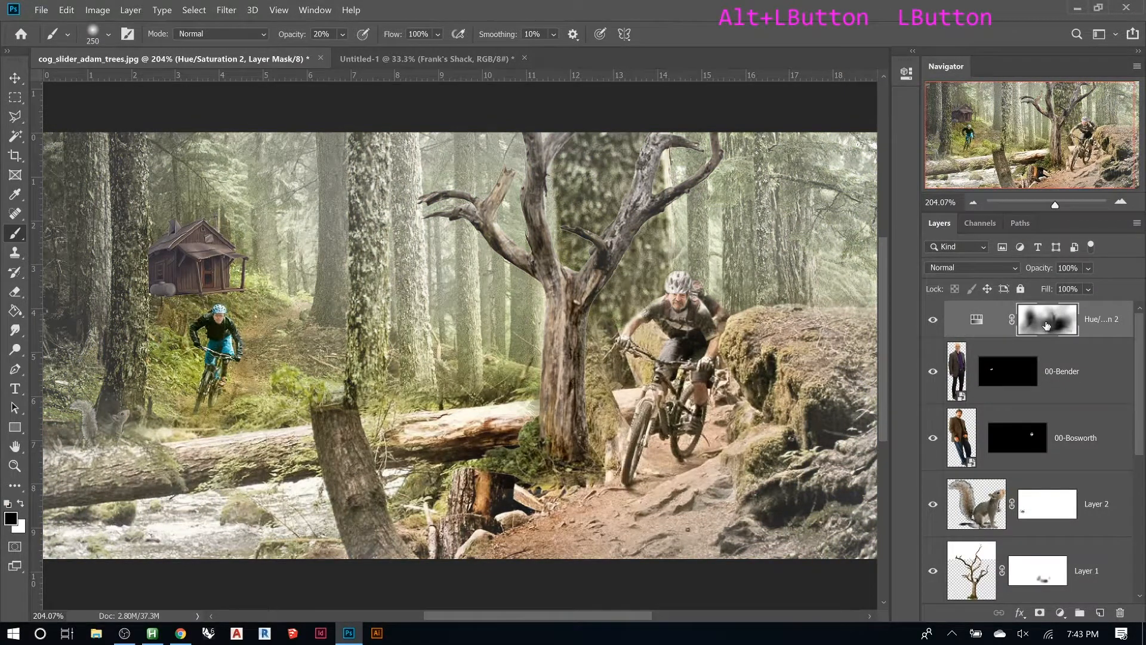
left_click(1046, 325, "shift")
left_click(1046, 326, "shift")
left_click(1046, 325, "shift")
left_click(1047, 325, "shift")
left_click(982, 320)
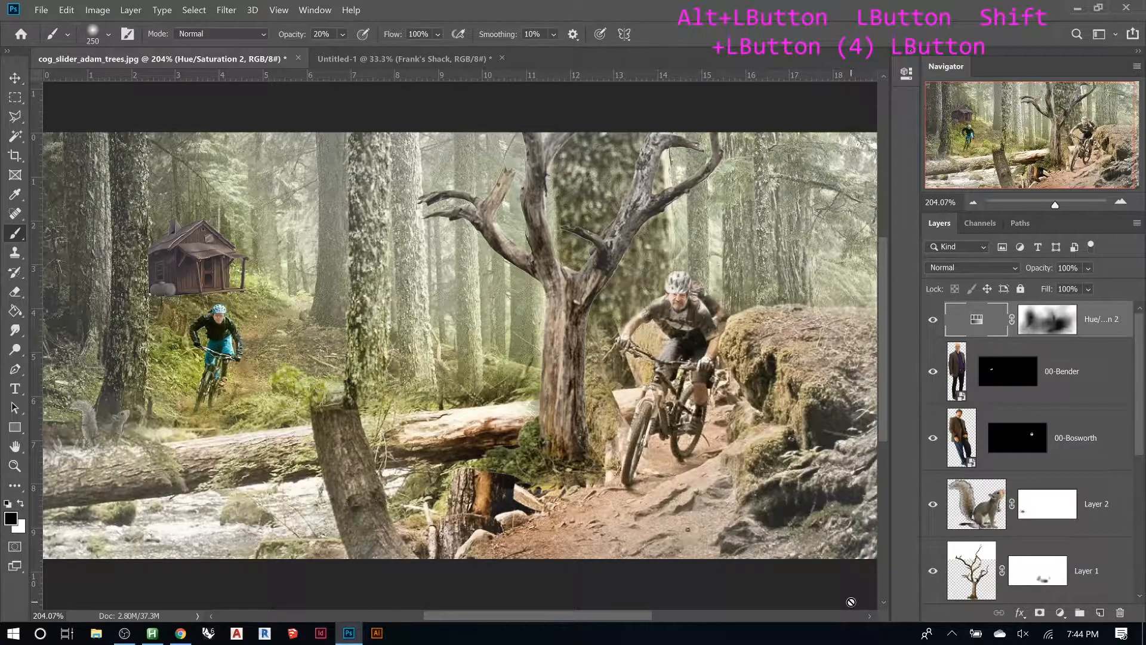
Add a Curves adjustment layer above the Hue/Saturation layer and move its black and white points slightly inward
left_click(1060, 613)
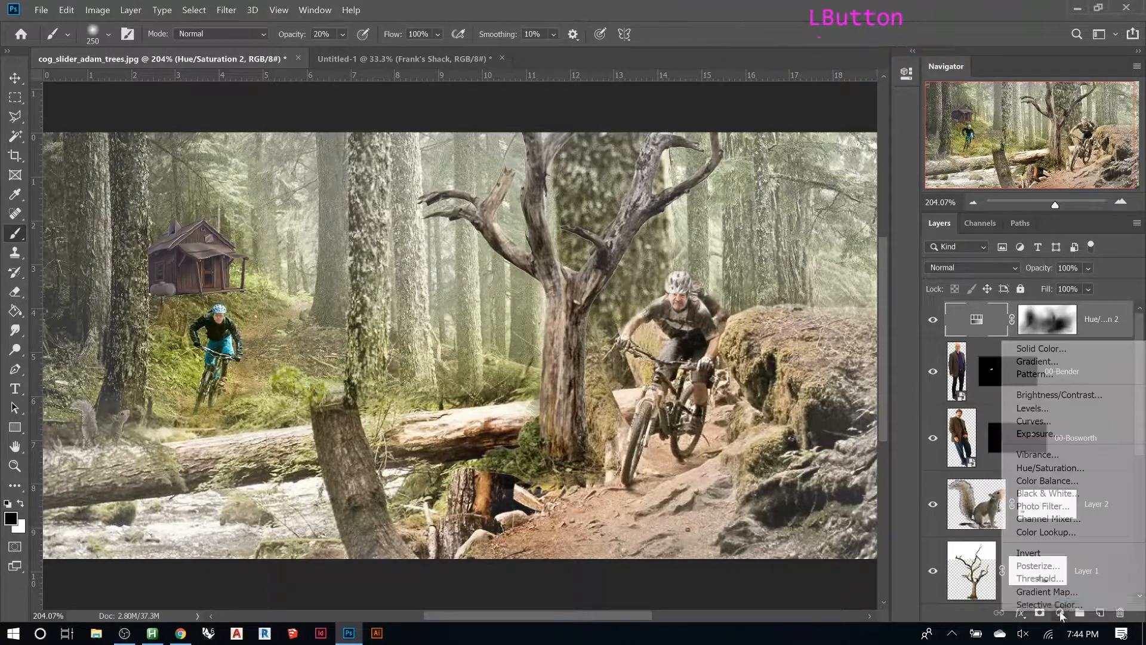
left_click(1062, 421)
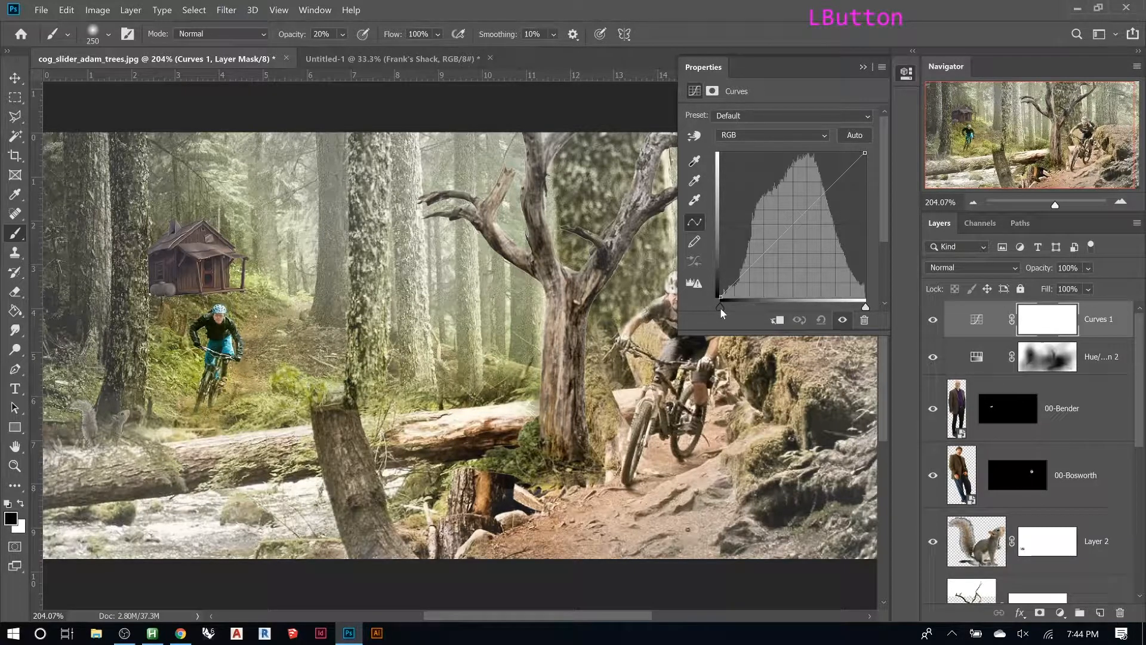
left_click_drag(721, 307, 732, 307)
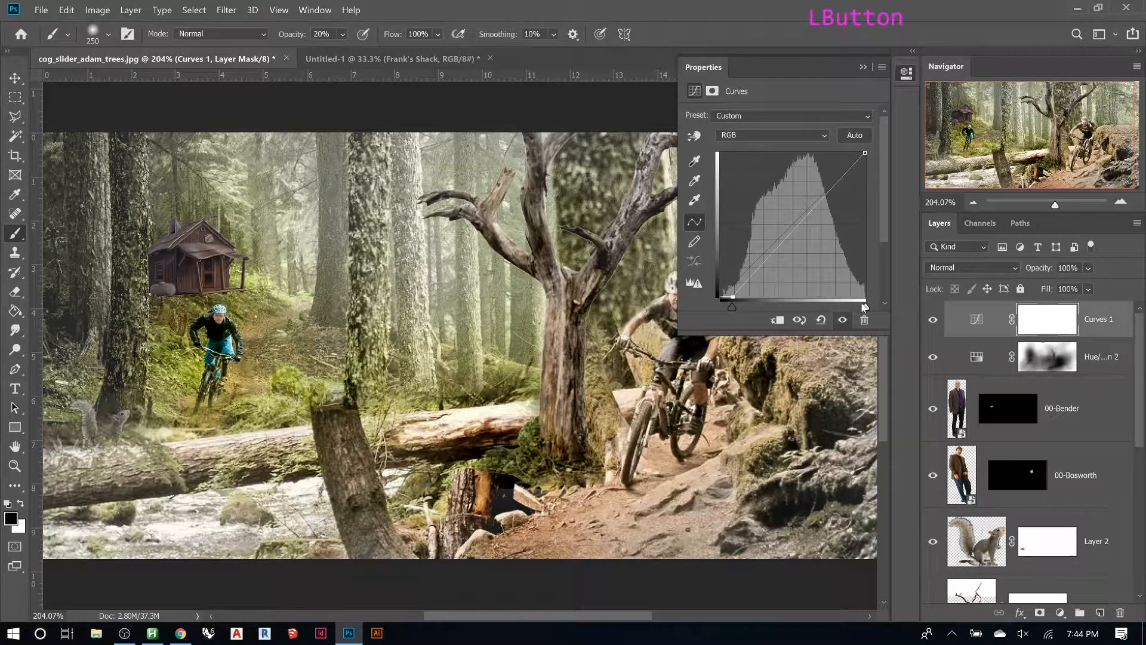
left_click_drag(865, 307, 859, 310)
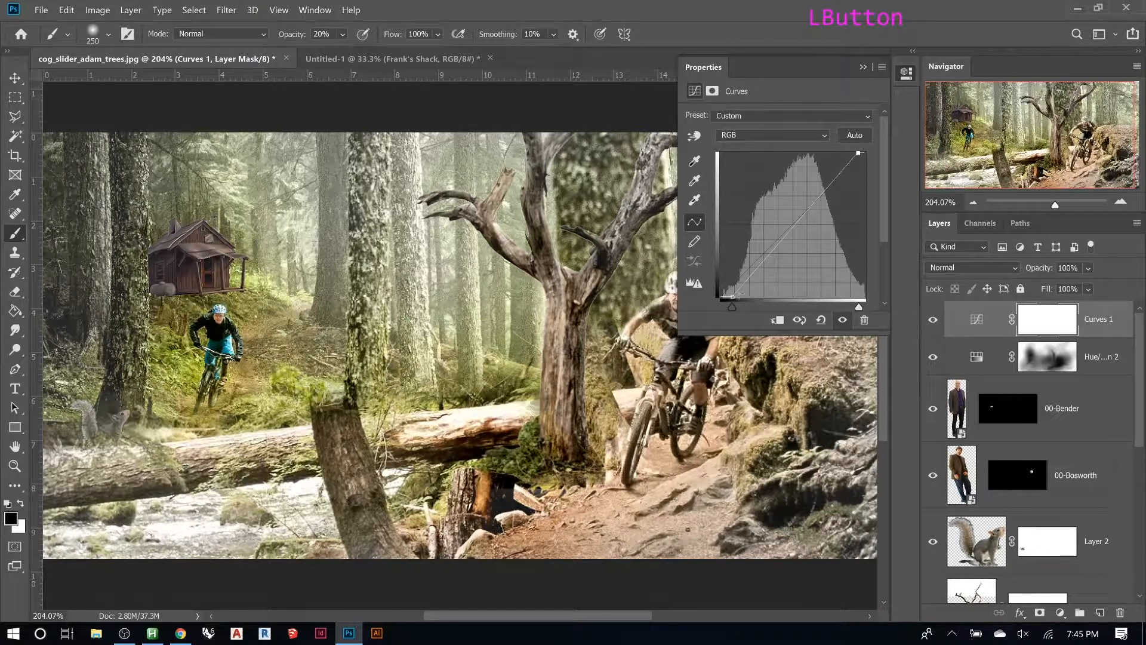
Add a lowered shadow point and a raised highlight point to the RGB curve, forming a steep S-curve for strong contrast
left_click(858, 154)
left_click(789, 234)
left_click_drag(790, 234, 758, 284)
left_click_drag(812, 216, 808, 191)
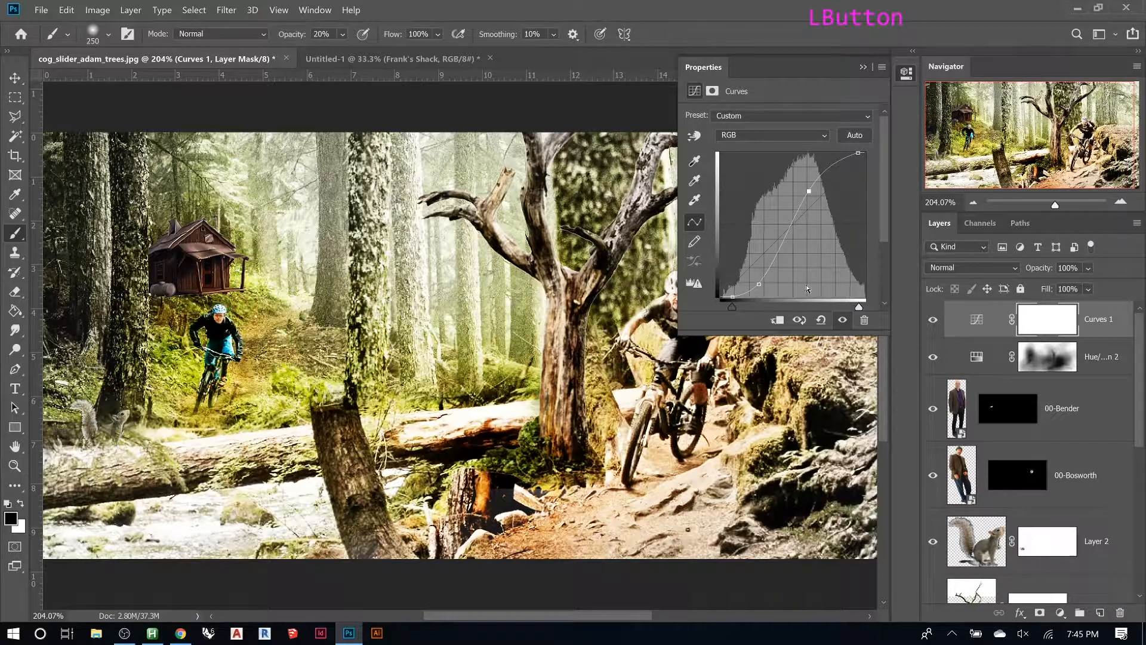
Flatten the curve to a gentle contrast, move the black and white points back outward, and collapse the Curves properties
left_click_drag(809, 191, 829, 186)
left_click_drag(759, 284, 774, 257)
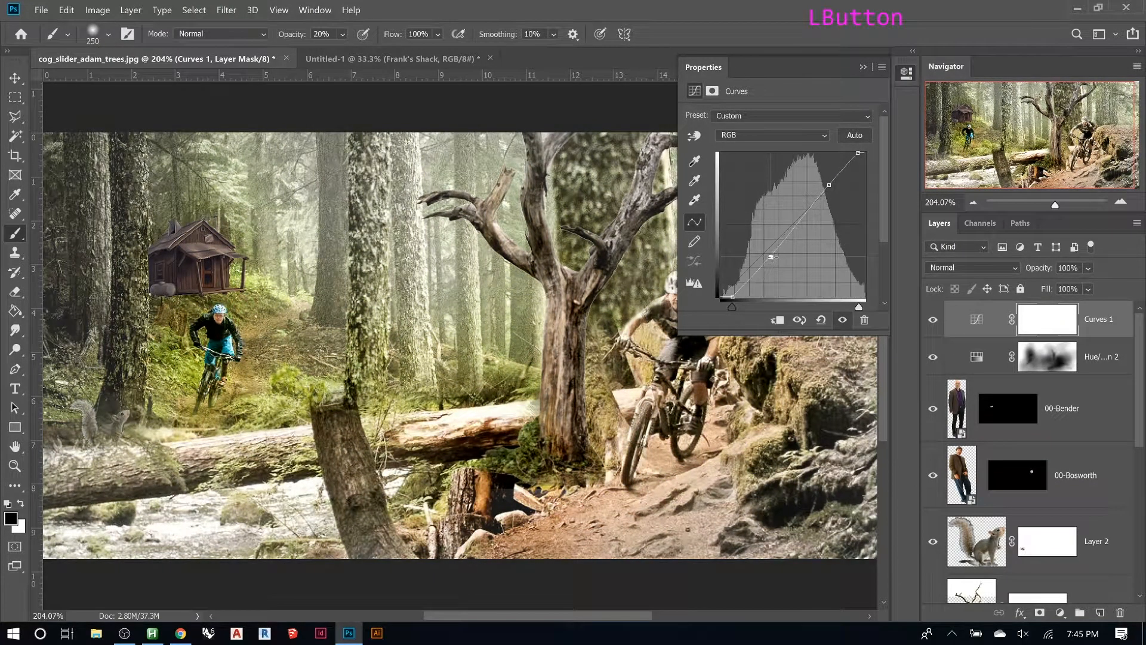
left_click(827, 184)
left_click_drag(825, 185, 831, 186)
left_click_drag(858, 306, 866, 306)
left_click_drag(729, 305, 725, 305)
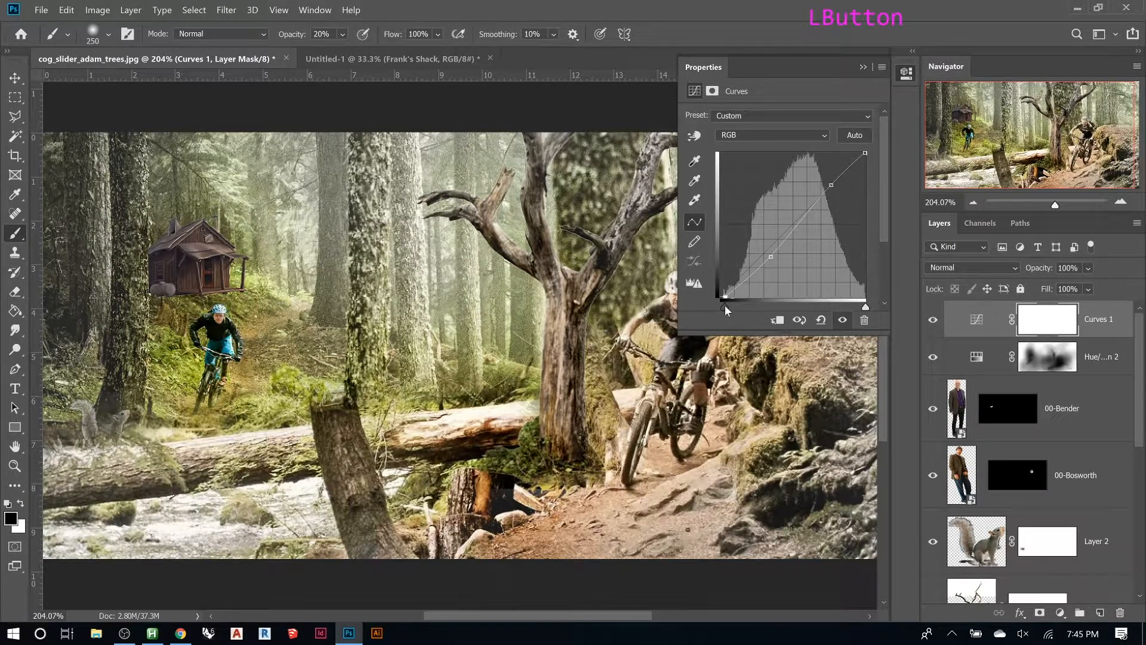
mouse_move(770, 257)
left_mouse_down()
mouse_move(760, 266)
mouse_move(776, 256)
left_mouse_up()
left_click(861, 67)
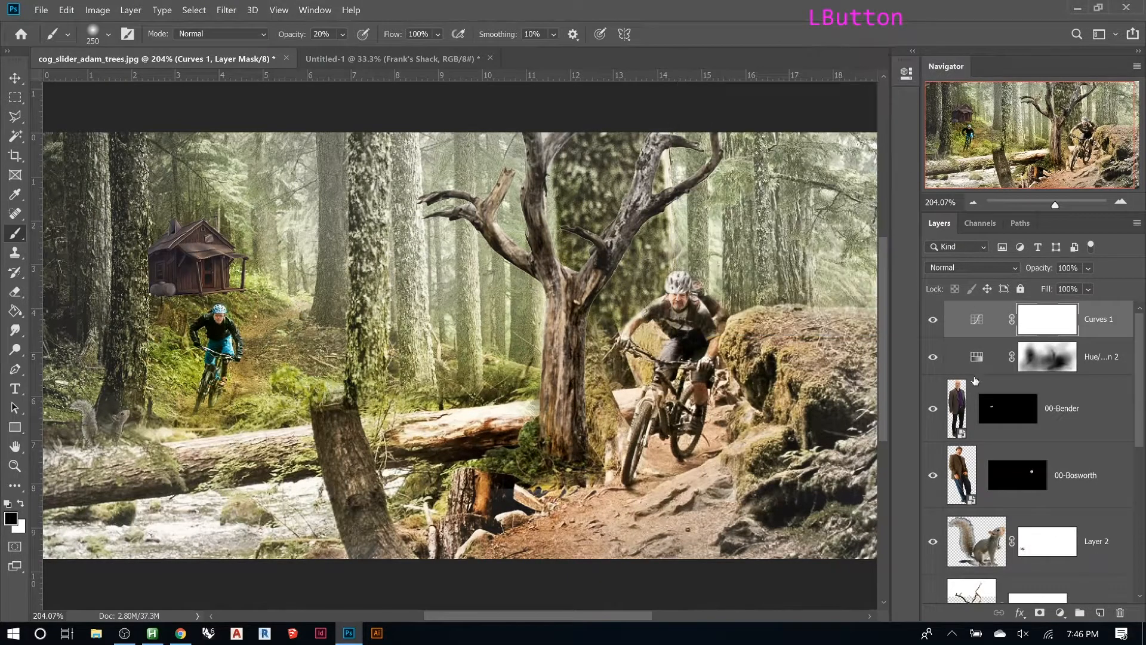
Toggle the visibility of the Curves and Hue/Saturation layers to compare the image before and after the adjustments
left_click(932, 322)
left_click(932, 322)
left_click(933, 321)
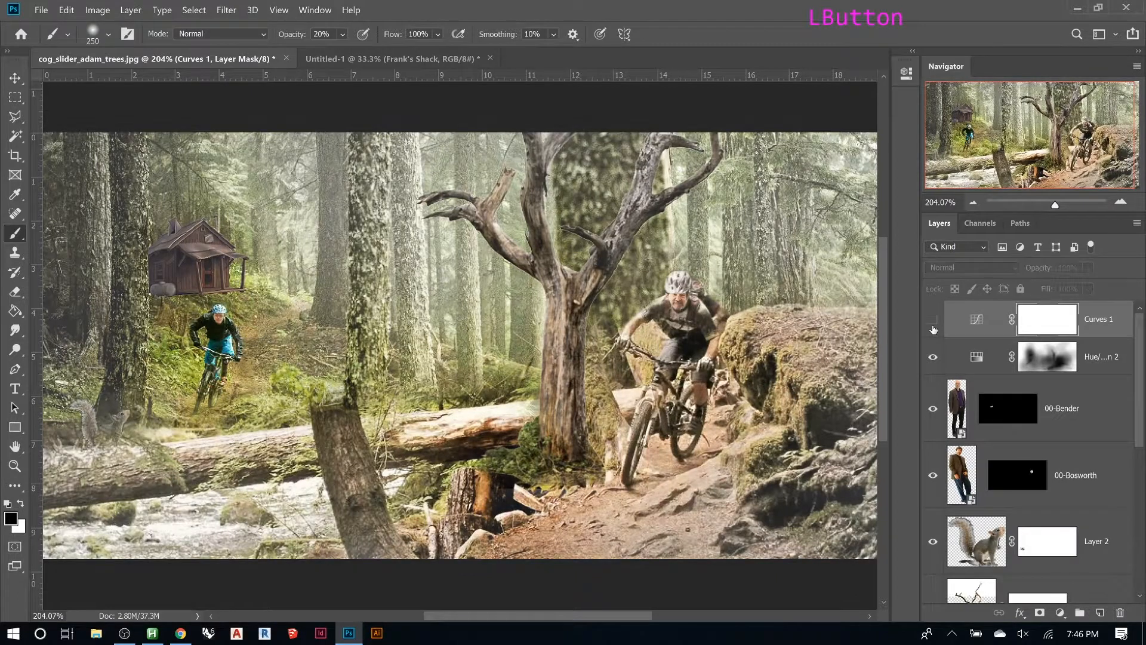
left_click(933, 322)
left_click_drag(933, 328, 934, 353)
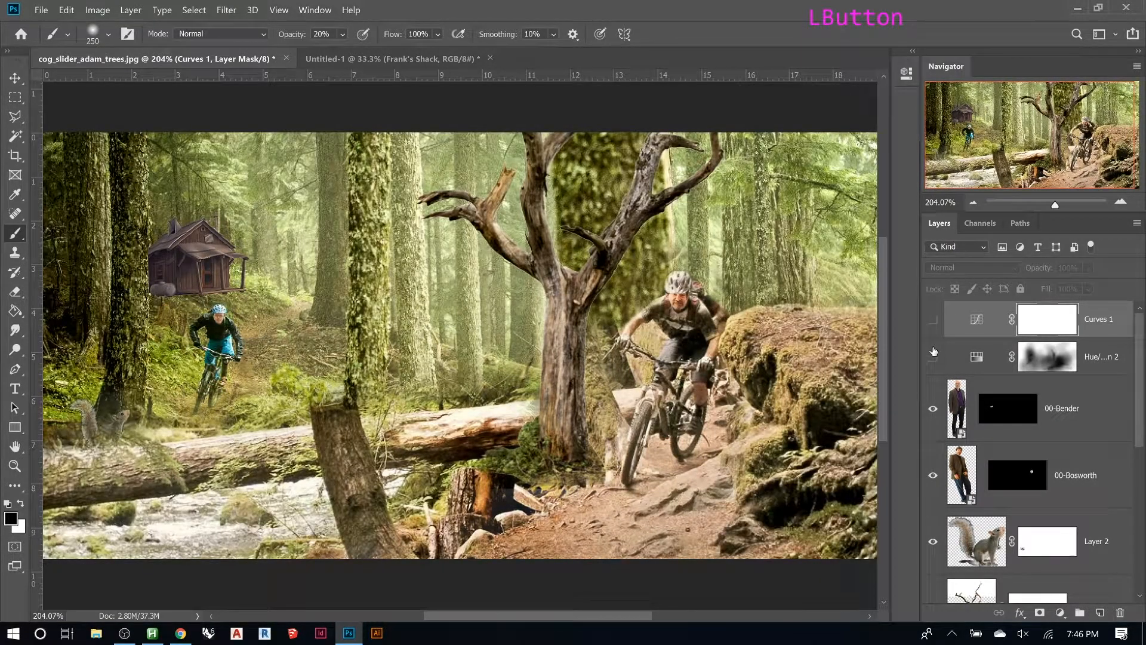
left_click_drag(934, 353, 933, 336)
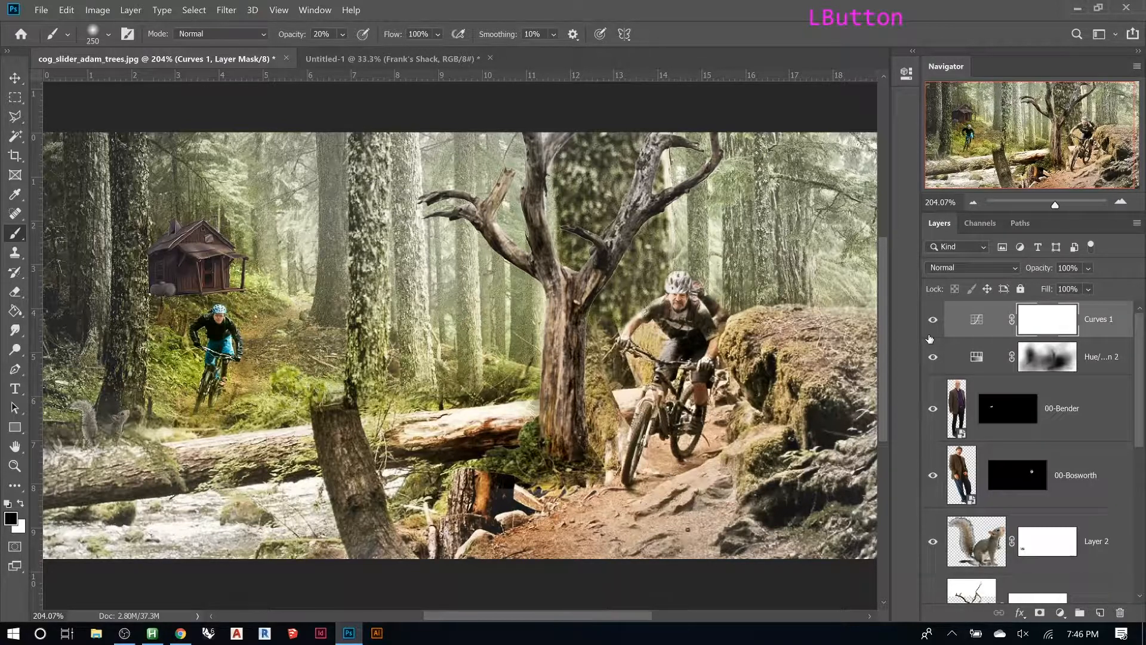
Review the blend modes available for the Curves layer, keep Normal, and look through the lower layers of the stack
left_click(972, 268)
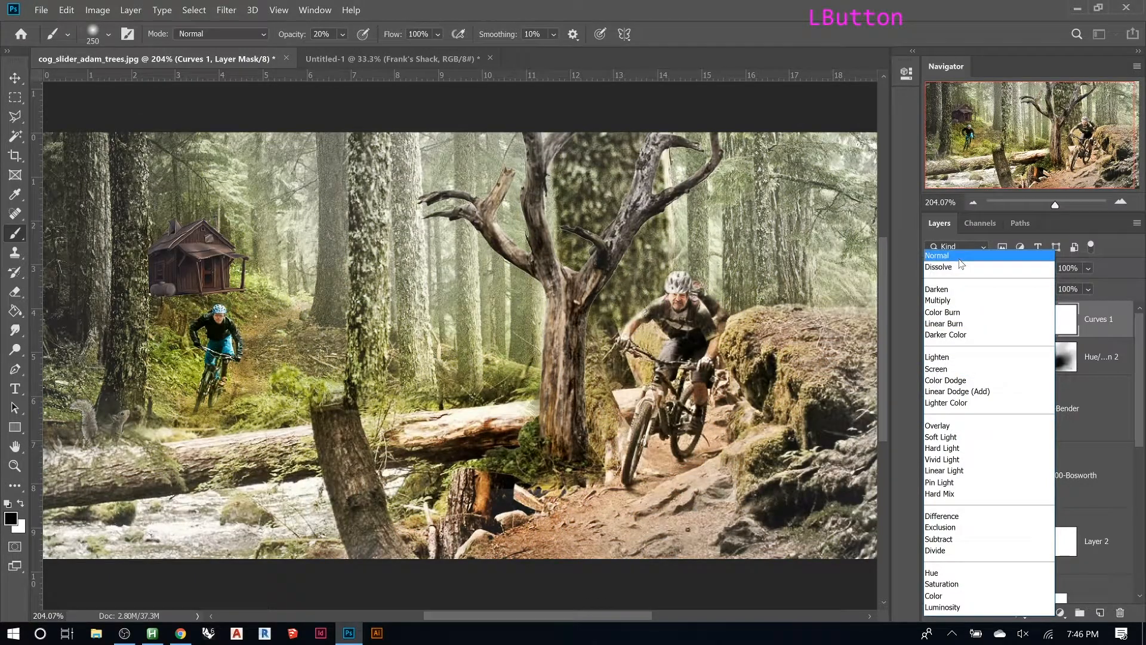
left_click(959, 258)
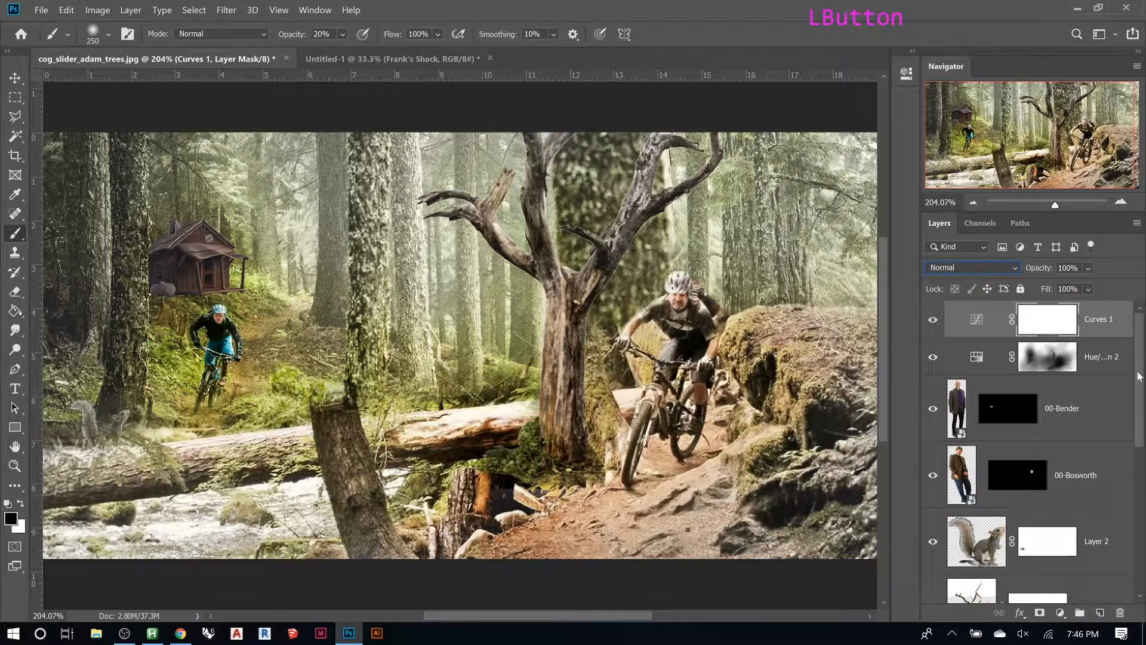
scroll(1125, 449, "down", 10)
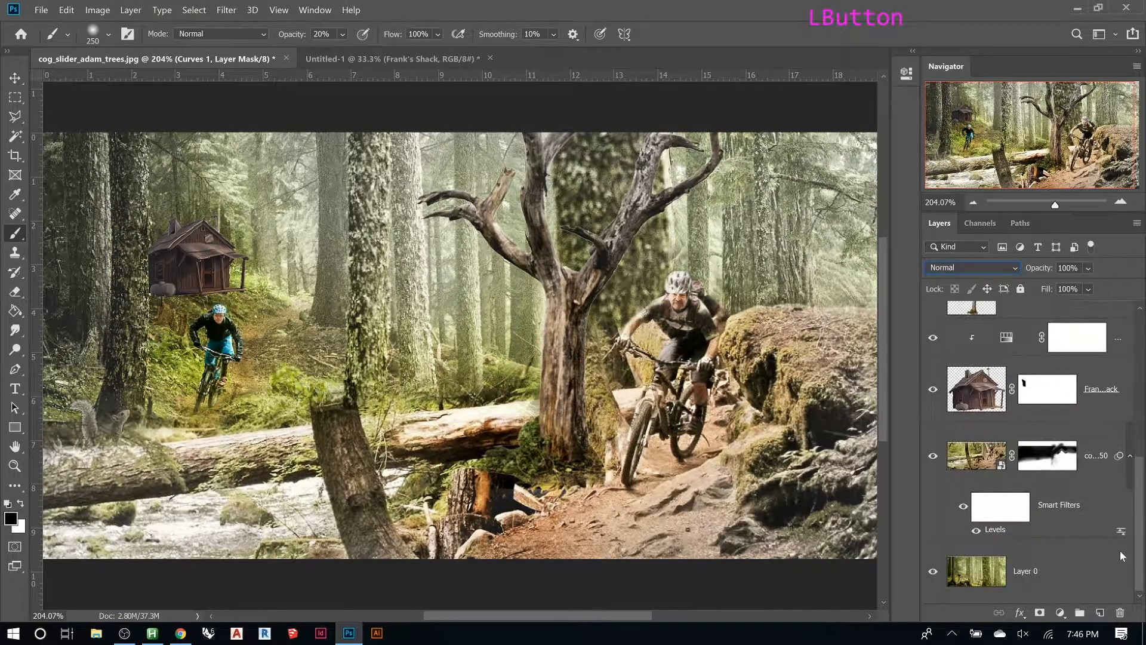
Add a Solid Color fill layer above the Curves layer and choose a bright yellow-orange for it
scroll(1131, 483, "up", 10)
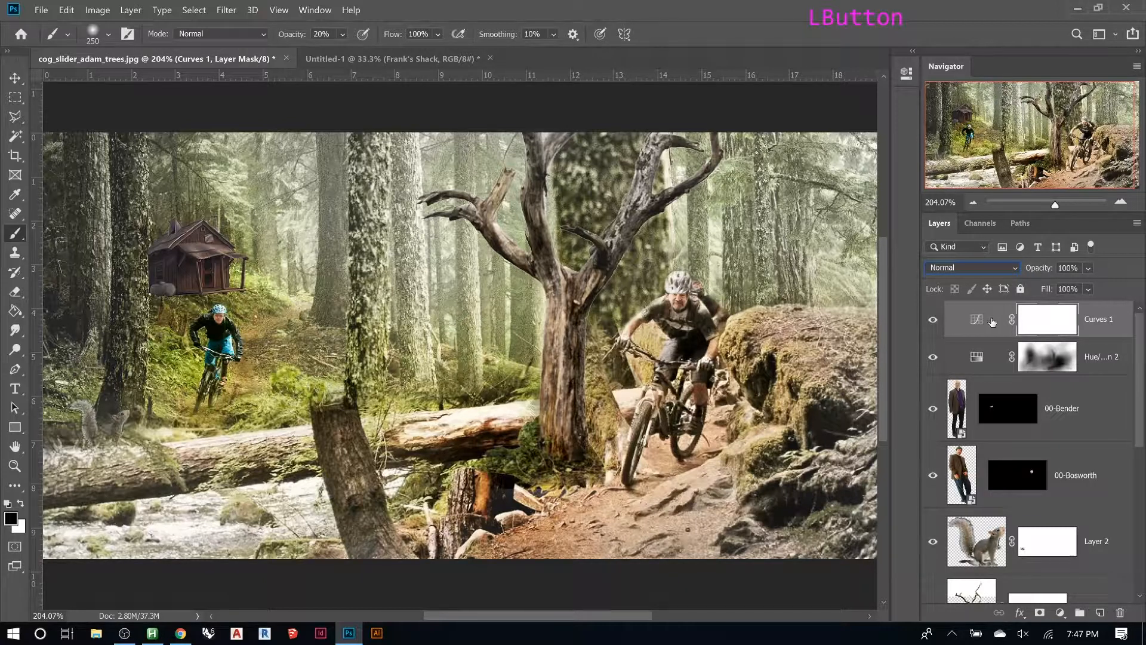
left_click(1060, 613)
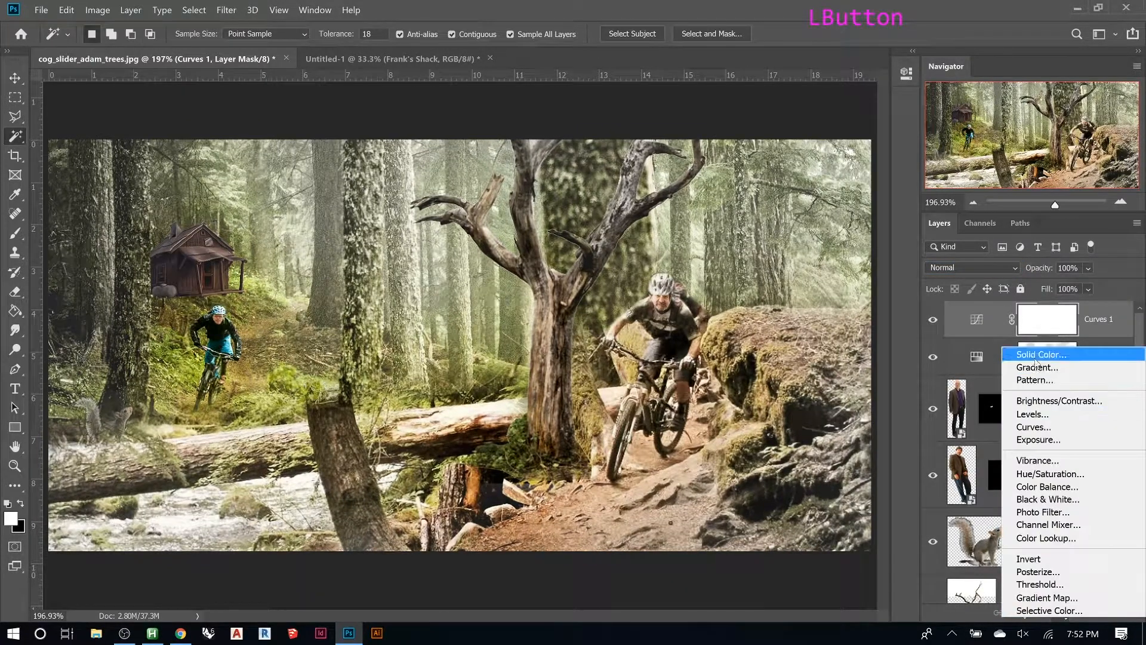
left_click(1027, 356)
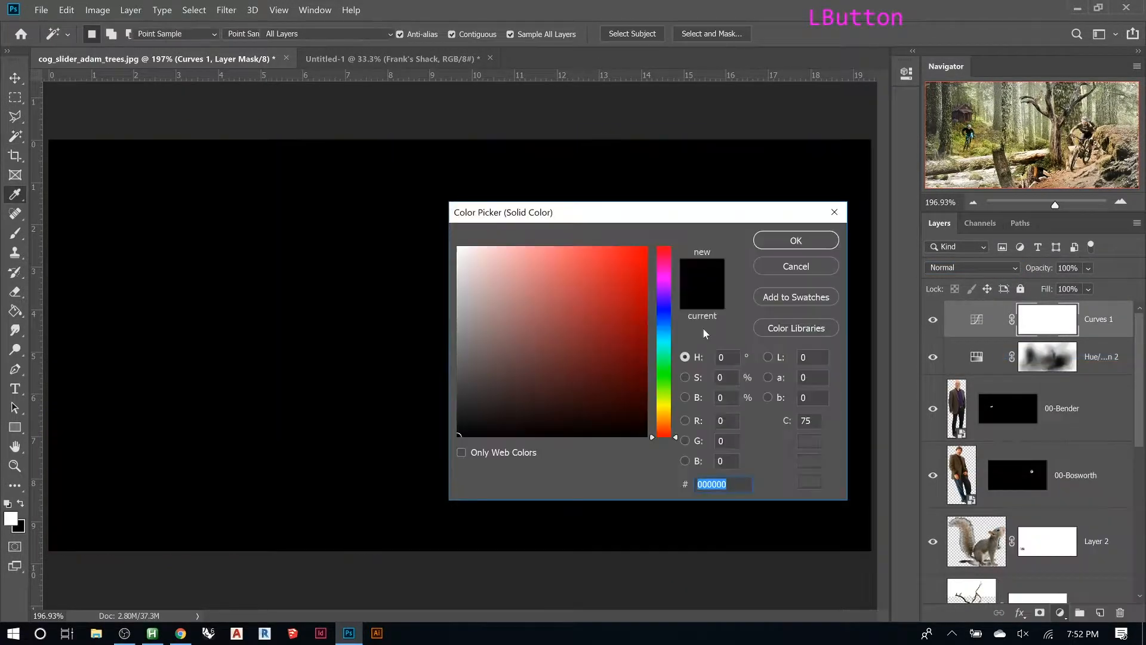
left_click_drag(672, 436, 673, 425)
left_click_drag(599, 337, 617, 276)
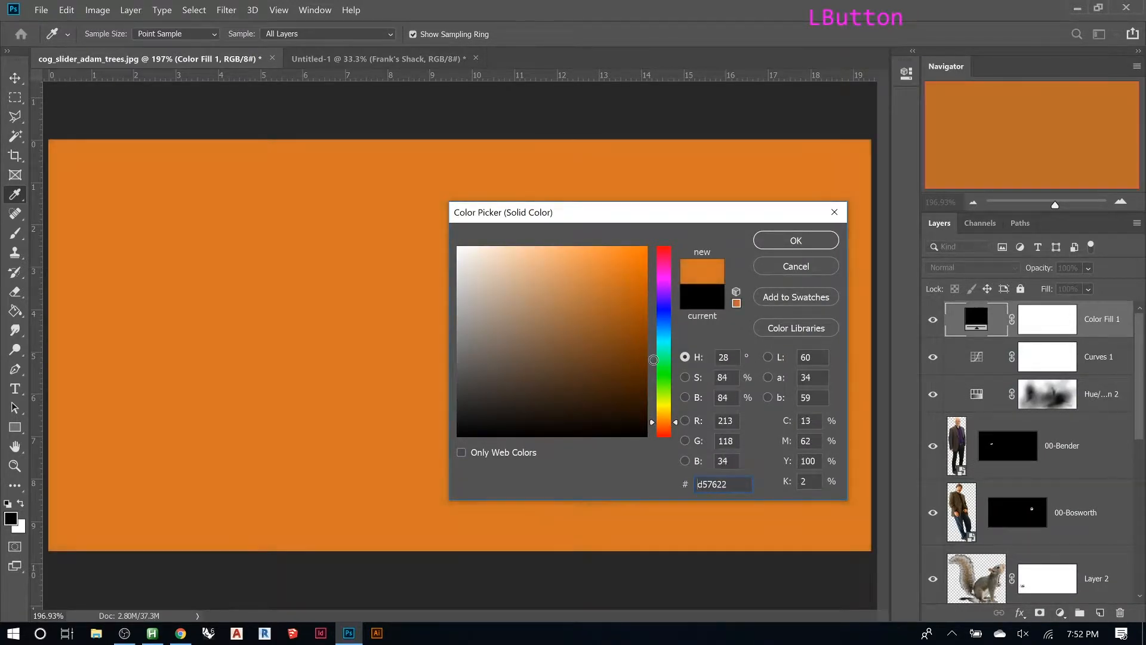
left_click_drag(667, 422, 667, 418)
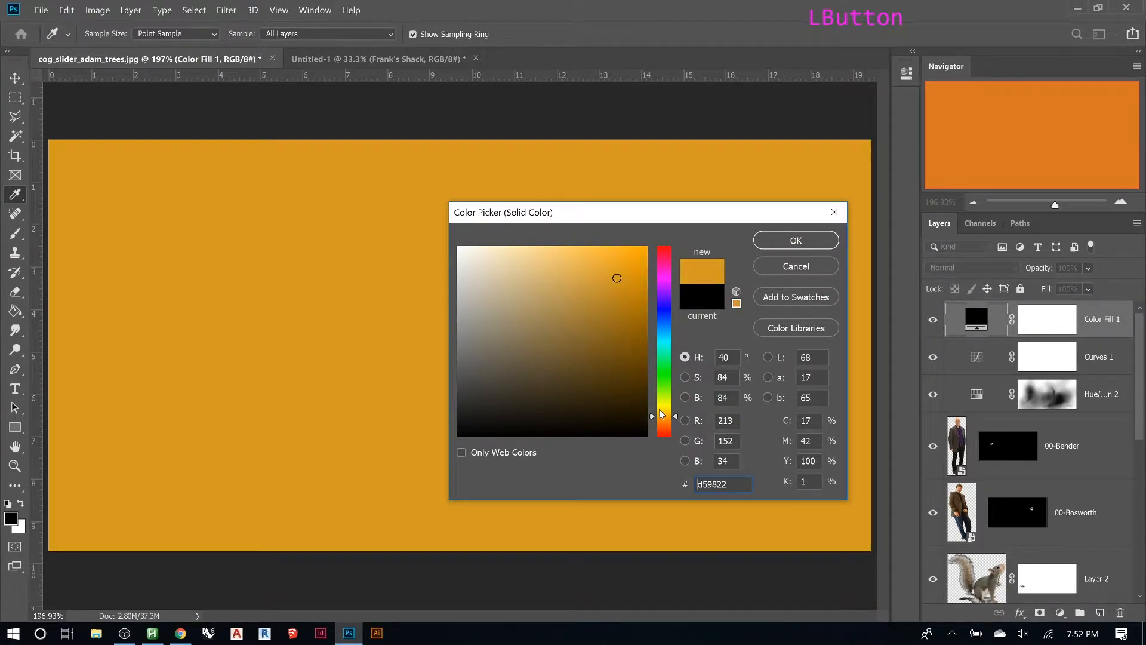
left_click(617, 269)
left_click_drag(617, 269, 628, 263)
left_click(777, 240)
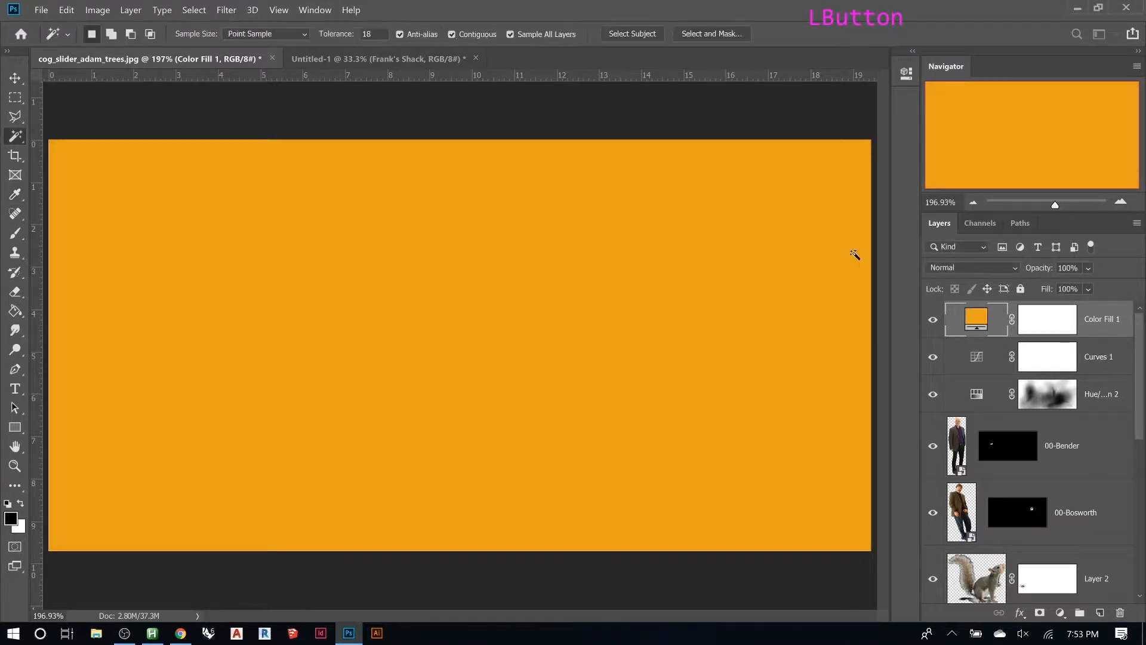
Set the orange fill layer to Overlay at 32% opacity and toggle its visibility to compare the effect
left_click(947, 270)
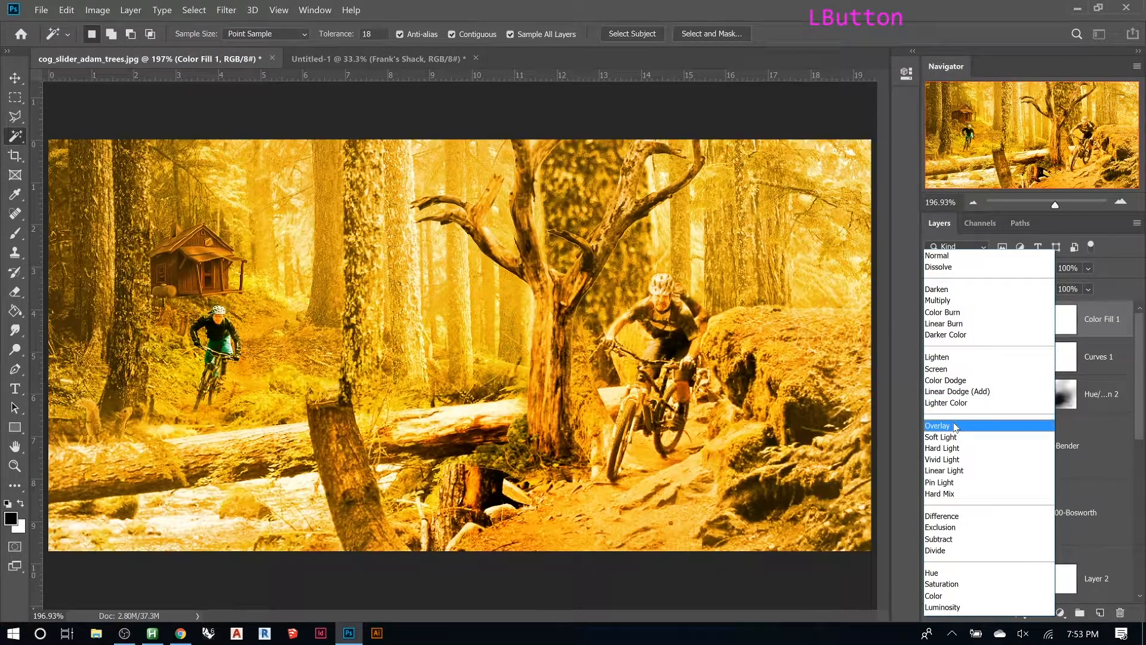
left_click(954, 425)
left_click_drag(1042, 270, 989, 279)
left_click(933, 318)
left_click(933, 319)
left_click(932, 319)
left_click(932, 318)
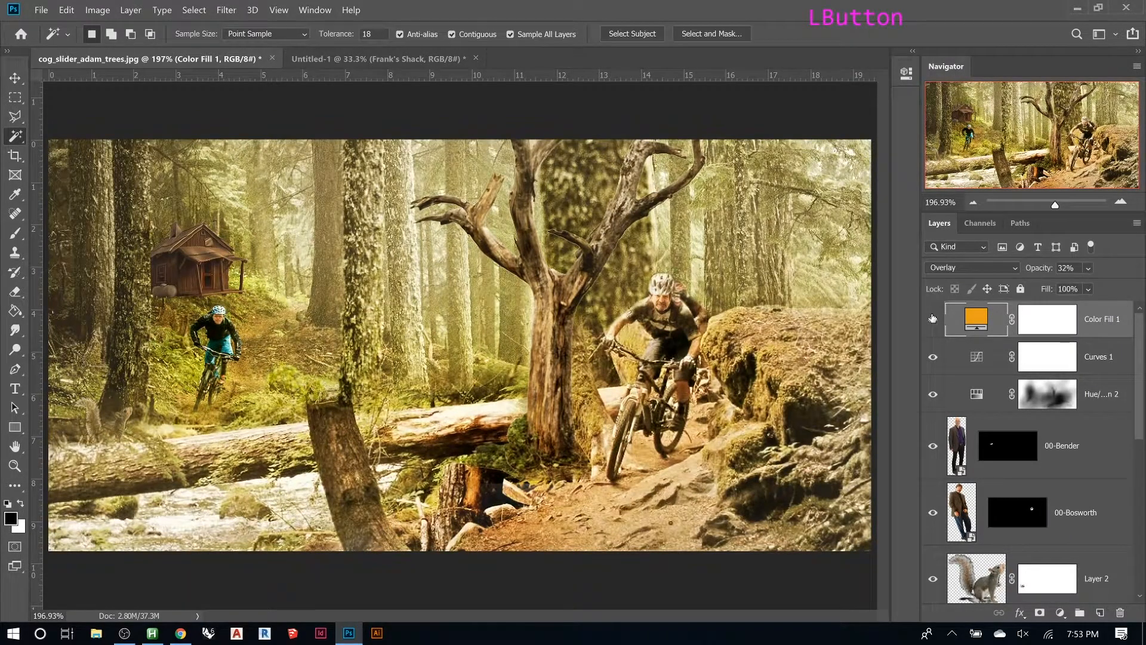
Invert the fill layer's mask to black and brush white at 20% opacity over the left rider's area, the trail and the rocks
left_click(1035, 319)
key("ctrl+i")
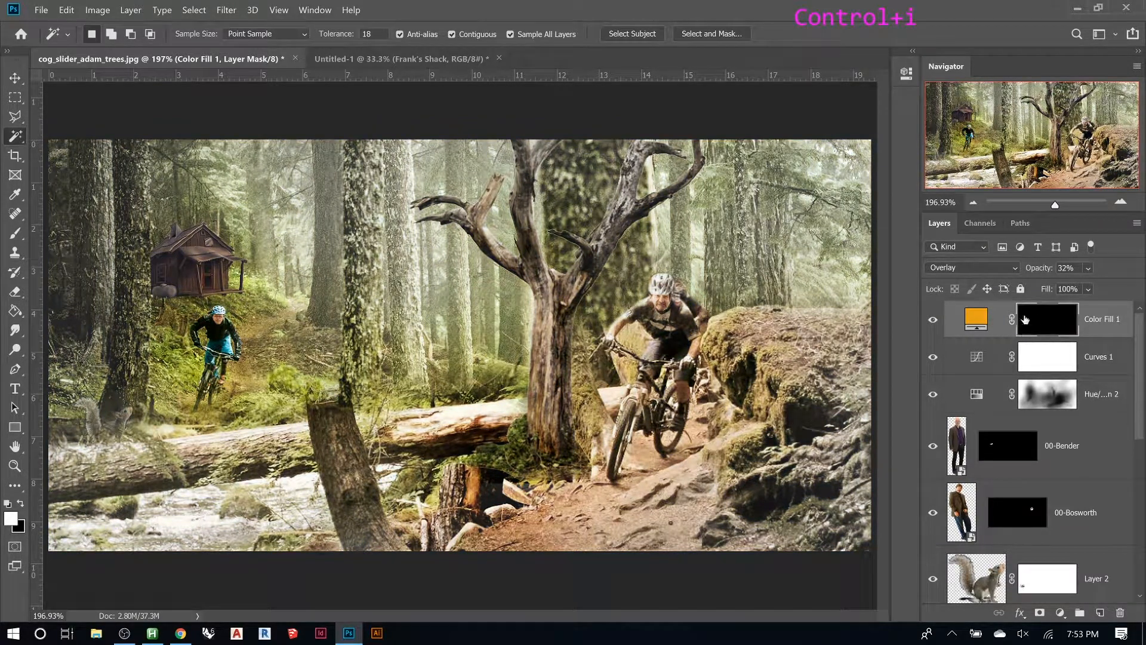
key("b")
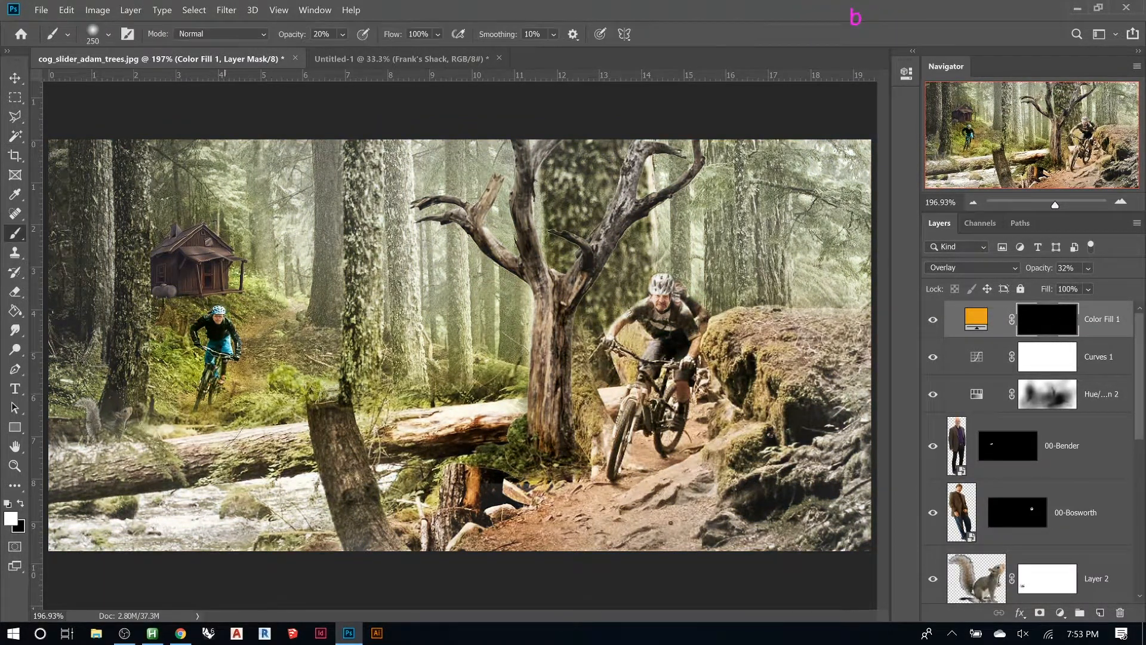
mouse_move(215, 270)
left_mouse_down()
mouse_move(230, 335)
mouse_move(174, 413)
left_mouse_up()
left_click_drag(295, 428, 275, 442)
mouse_move(700, 487)
left_mouse_down()
mouse_move(455, 442)
mouse_move(597, 430)
mouse_move(531, 454)
mouse_move(560, 503)
mouse_move(686, 513)
mouse_move(752, 418)
mouse_move(656, 361)
mouse_move(631, 495)
mouse_move(655, 518)
mouse_move(779, 476)
left_mouse_up()
left_click(776, 471)
left_click(666, 465)
left_click(812, 430)
left_click(794, 436)
left_click(799, 421)
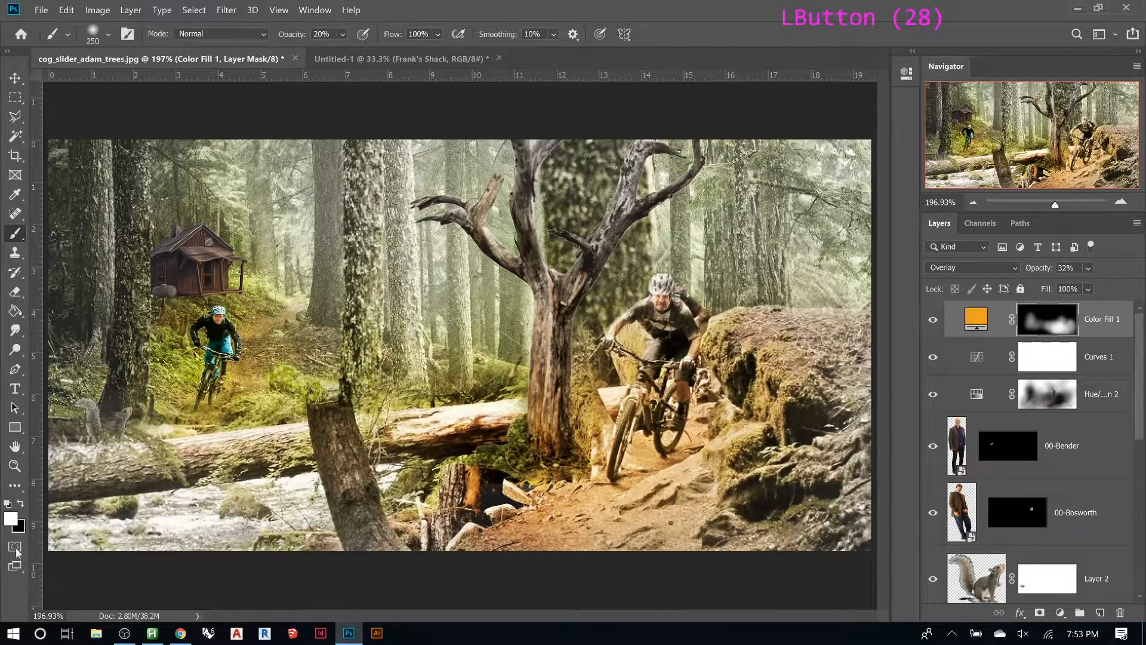
Brush more white on the fill mask around the tree base, stream bank, log and cabin, and compare with the top three layers hidden and shown
left_click(547, 449)
left_click(547, 448)
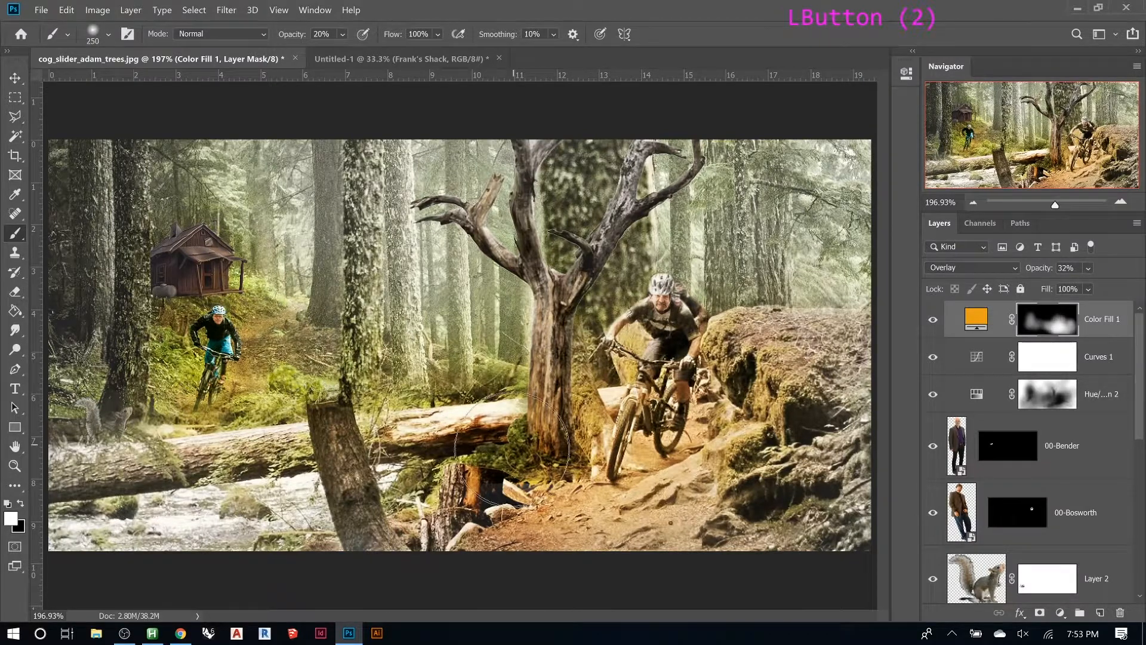
left_click(358, 564)
left_click(305, 552)
left_click(197, 524)
left_click(276, 498)
left_click(469, 442)
left_click(276, 415)
left_click(177, 326)
left_click(186, 281)
left_click(260, 271)
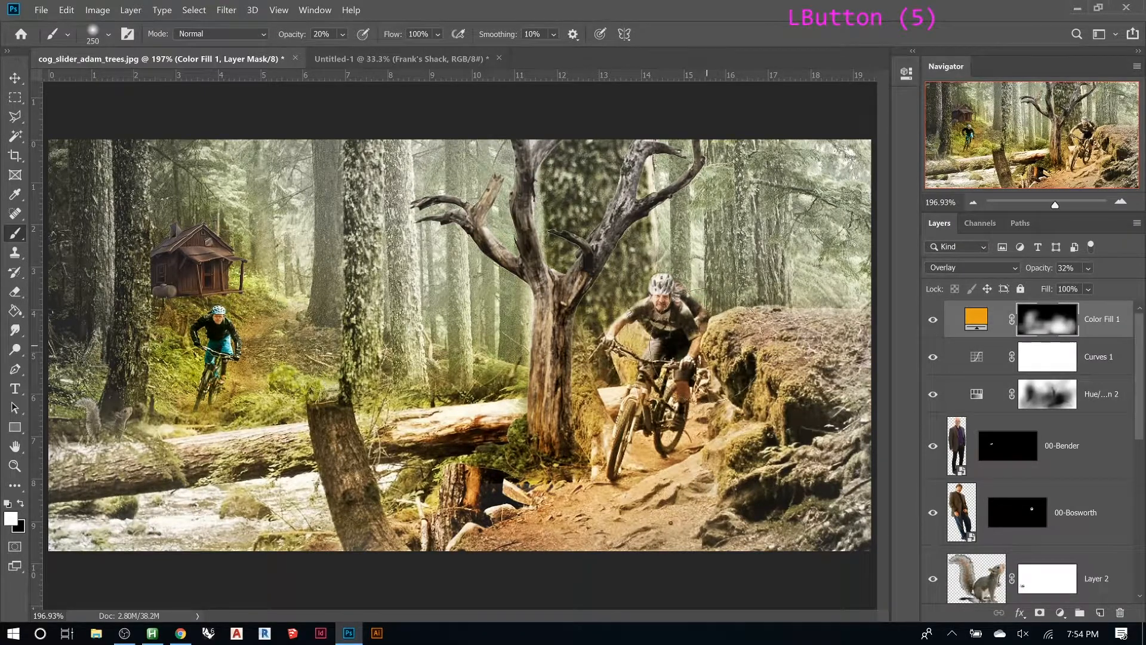
left_click_drag(933, 395, 933, 319)
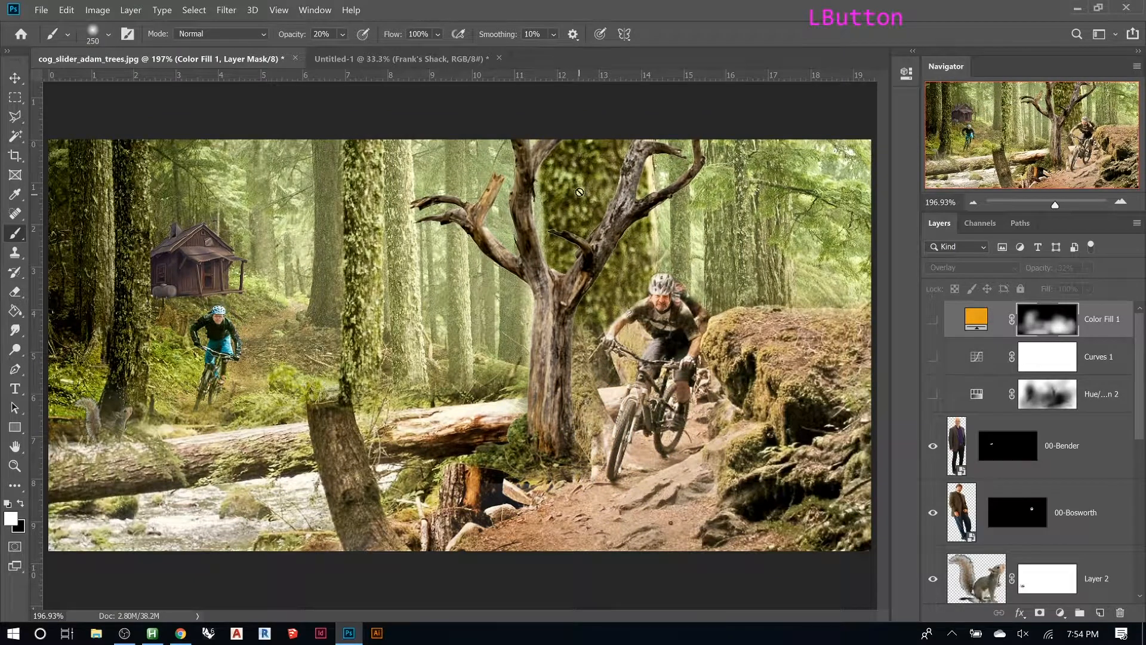
left_click_drag(933, 319, 927, 391)
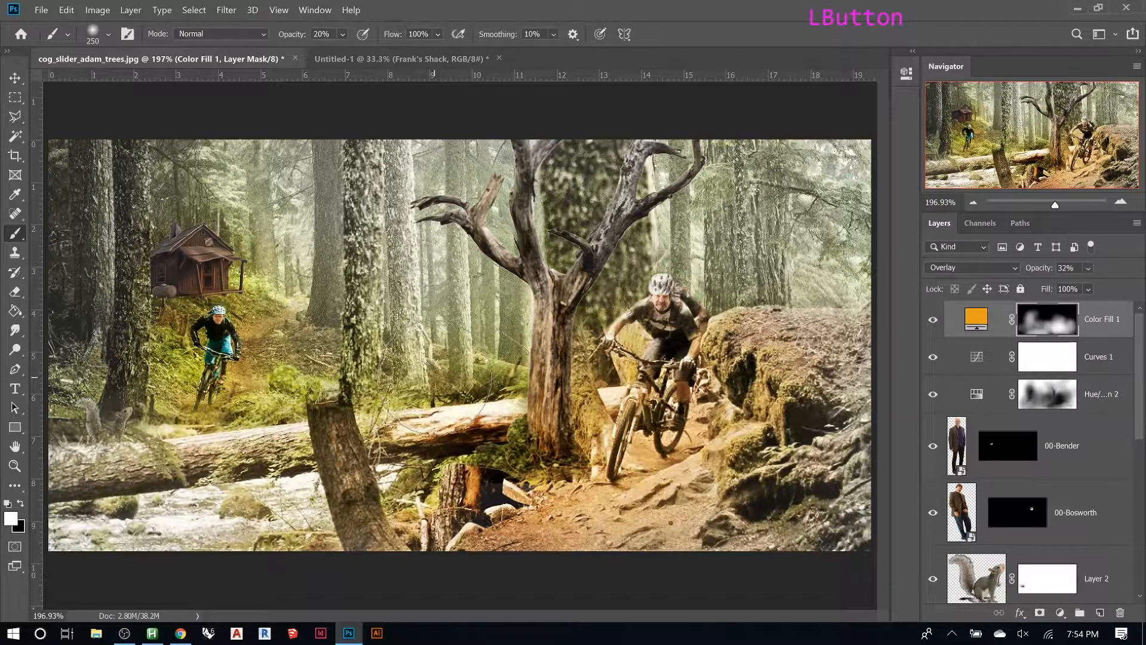
key("z")
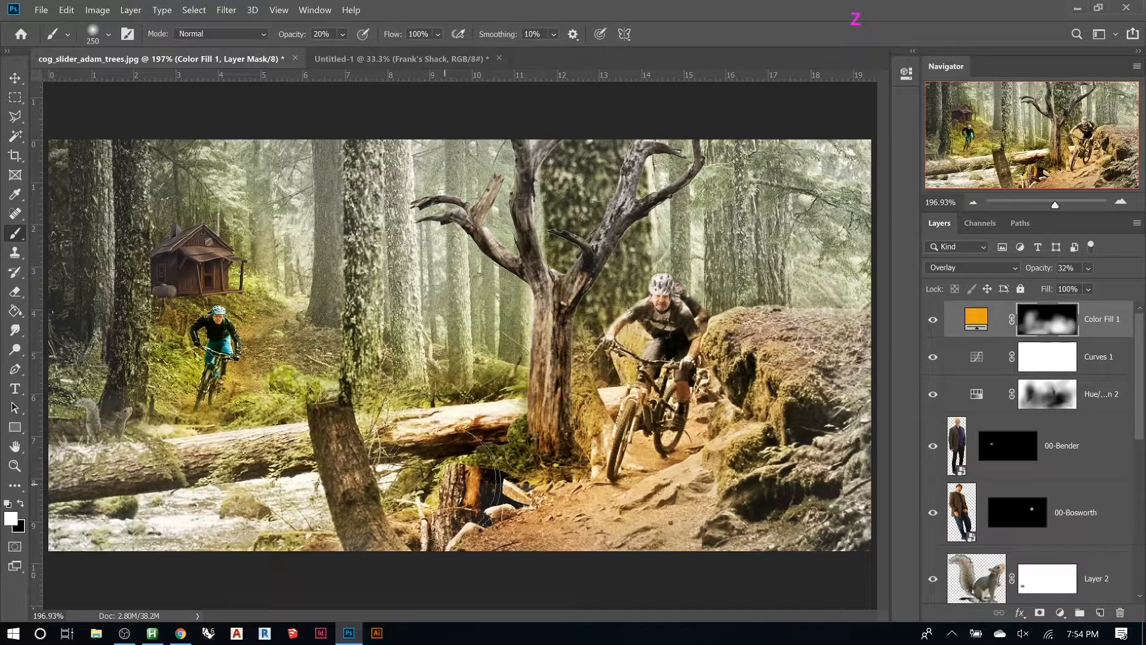
left_click(1066, 452)
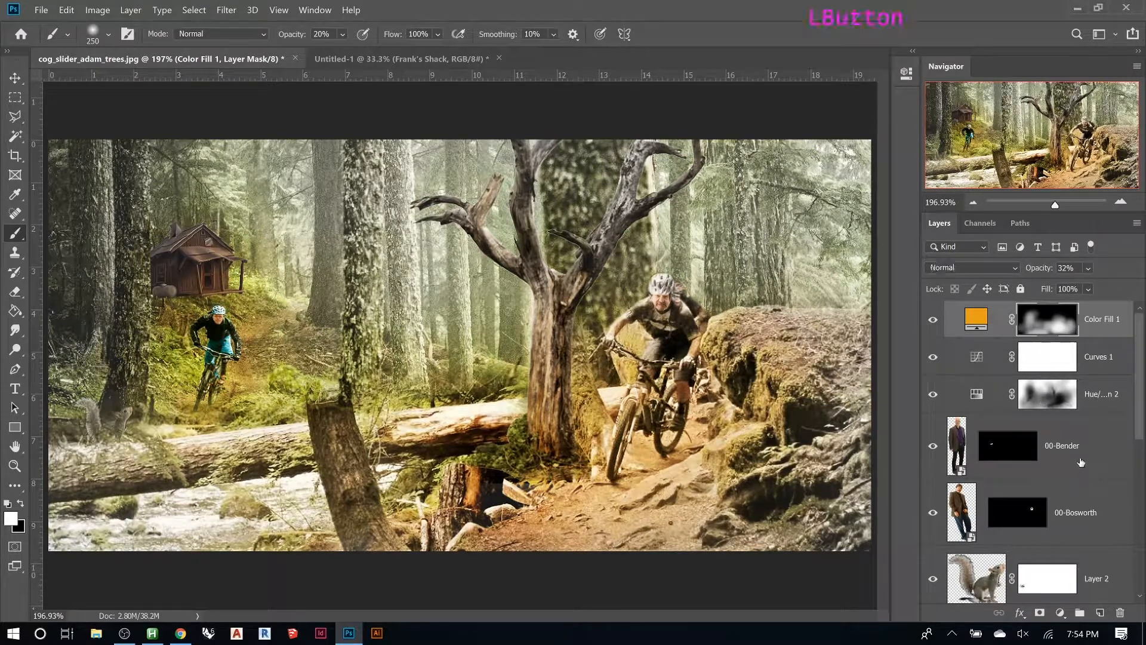
key("z")
key("z")
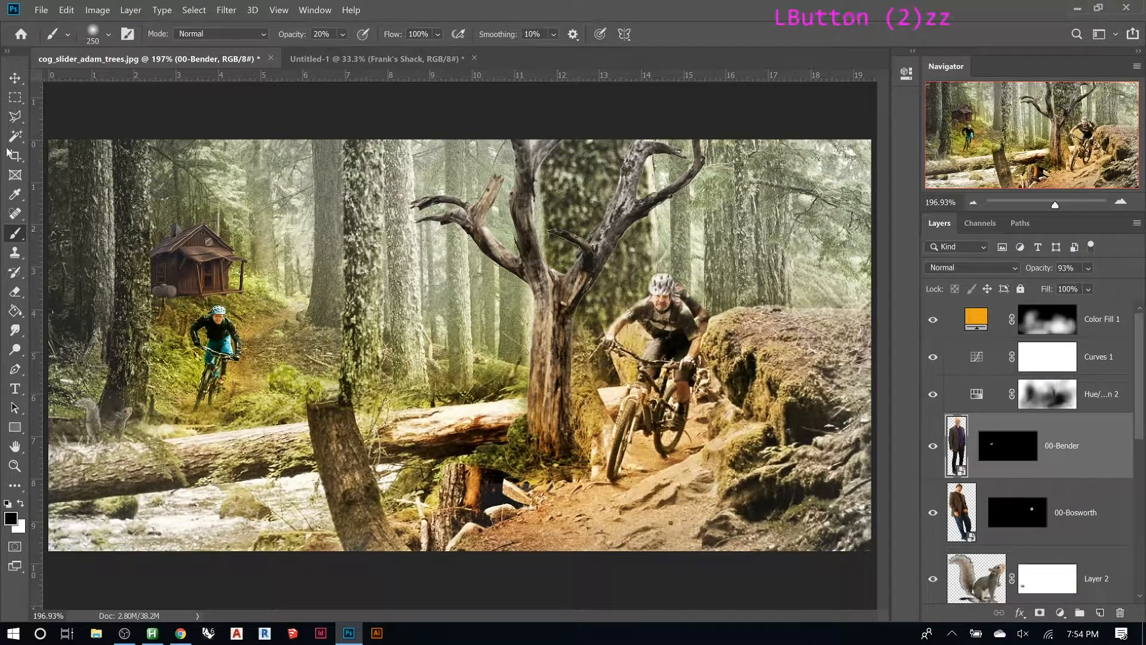
left_click(15, 78)
key("z")
left_click(126, 200)
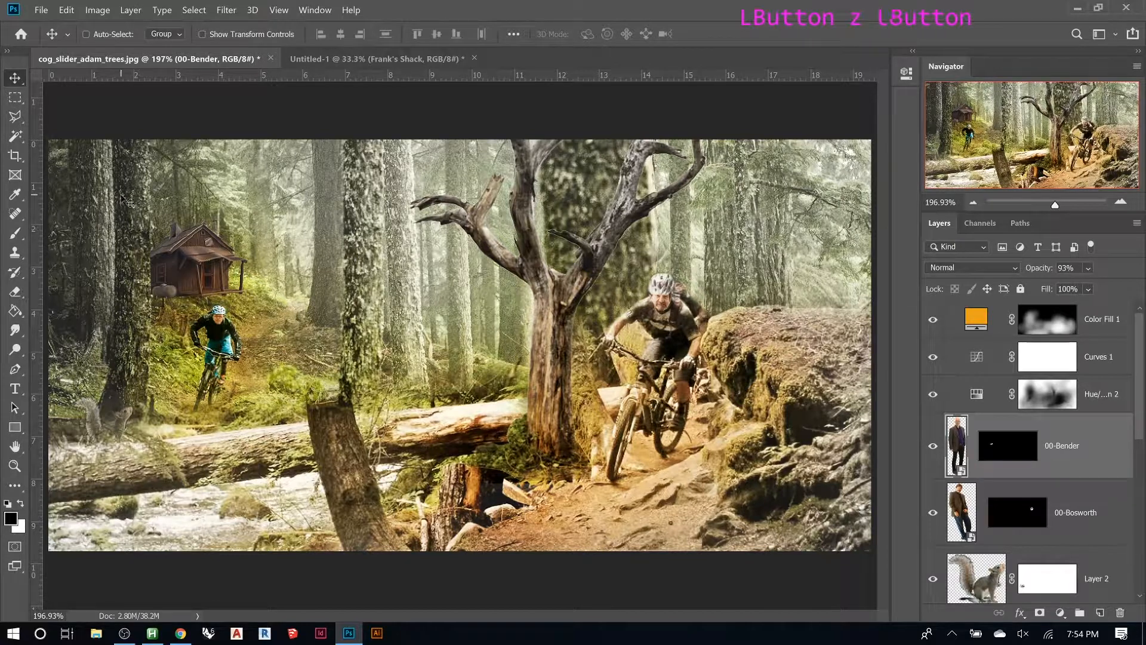
left_click(158, 201)
key("z")
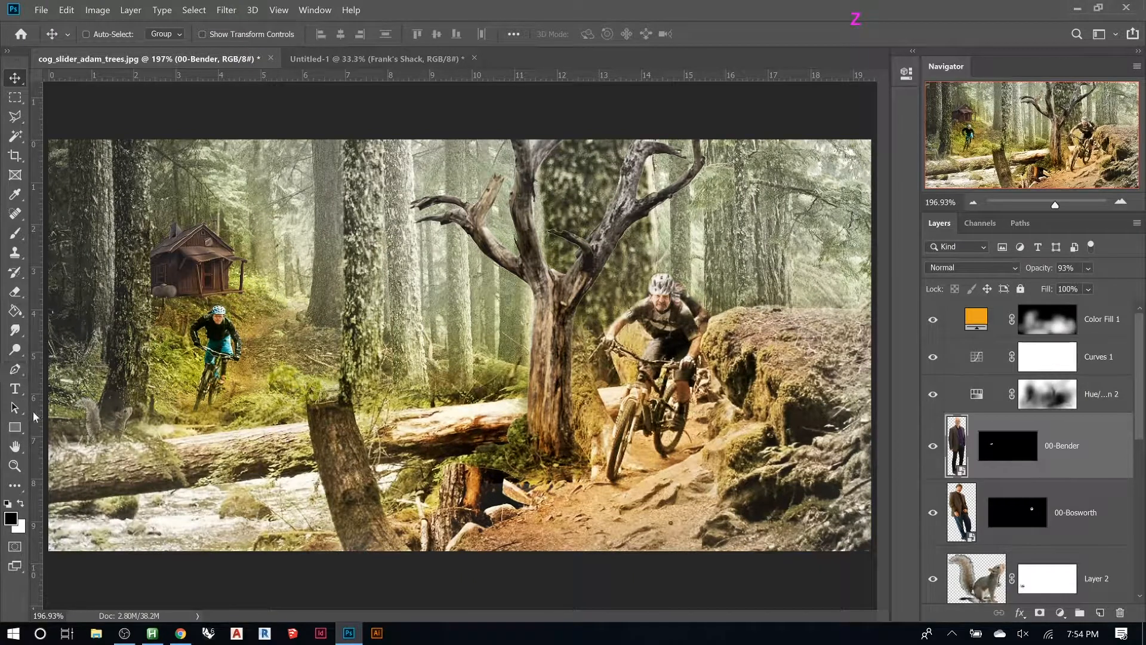
Zoom in on the cabin and toggle the cabin layer's visibility to inspect how it sits in the forest
left_click(11, 468)
left_click_drag(108, 182, 339, 369)
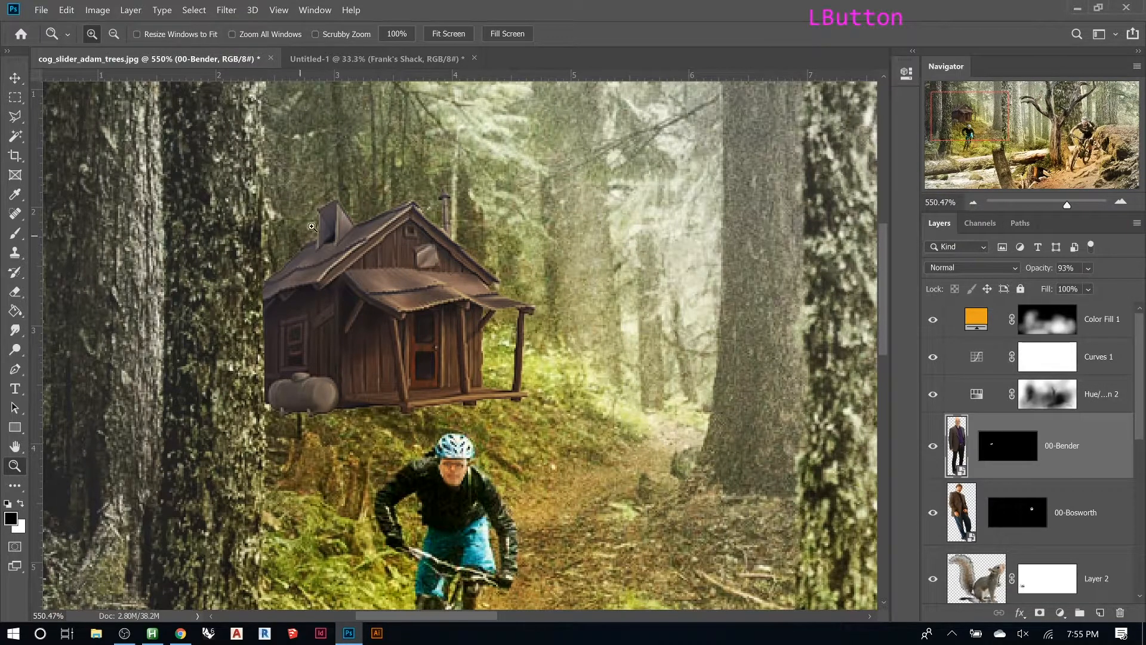
scroll(1003, 434, "down", 6)
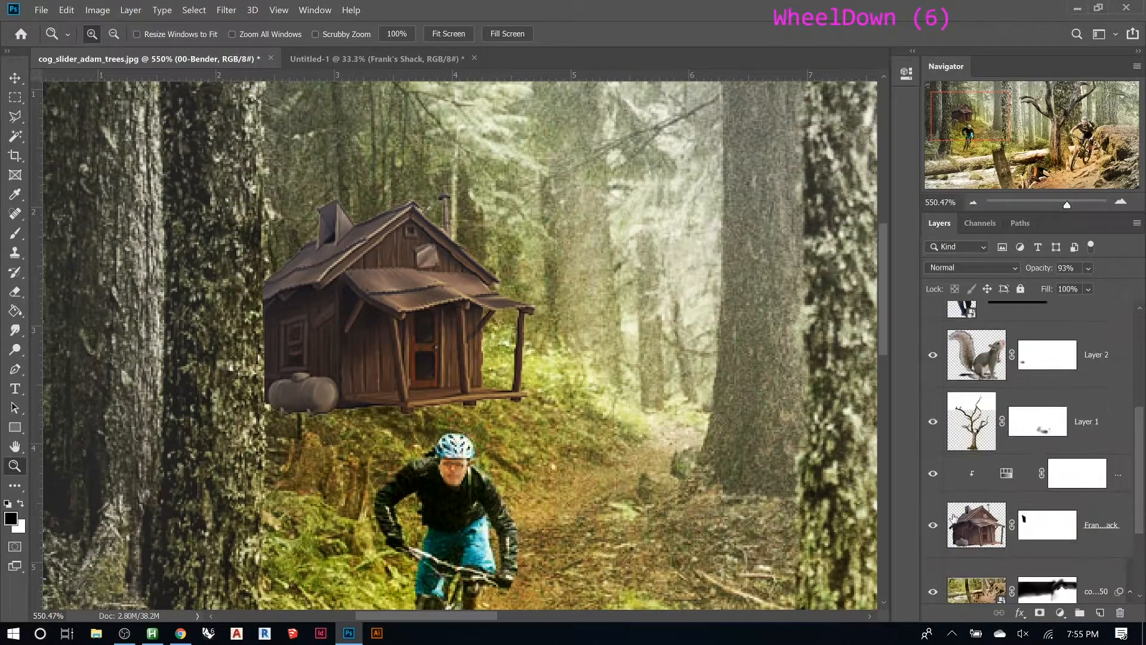
left_click(934, 526)
left_click(935, 527)
left_click(934, 527)
left_click(934, 527)
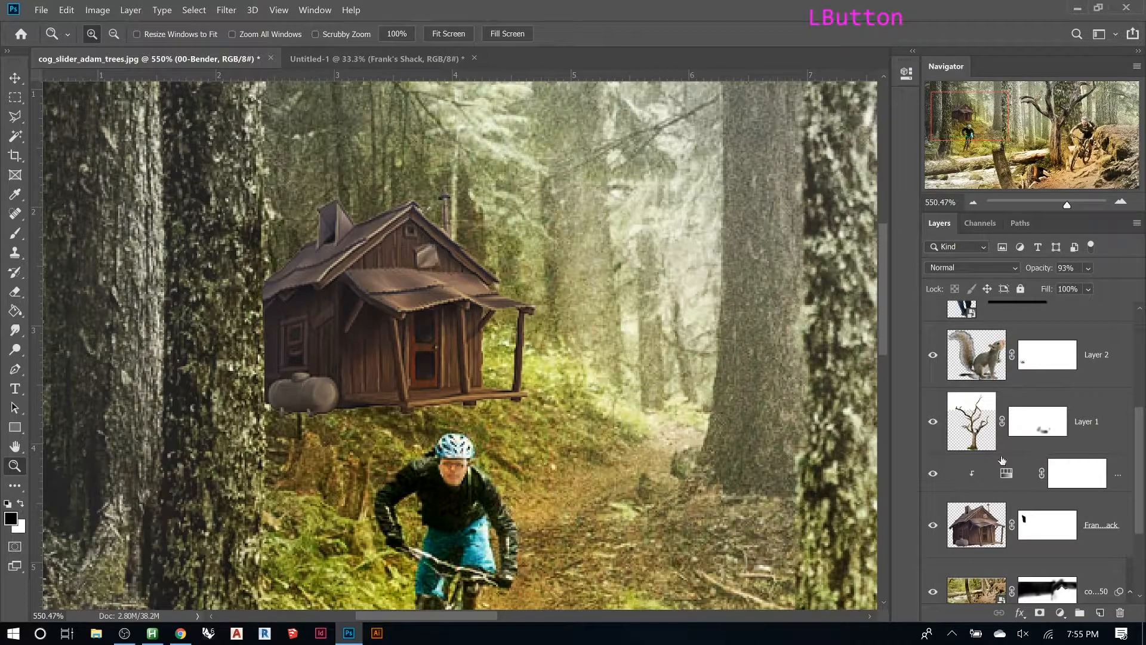
Select the cabin layer's mask and activate the Brush tool
left_click(1044, 531)
key("x")
key("b")
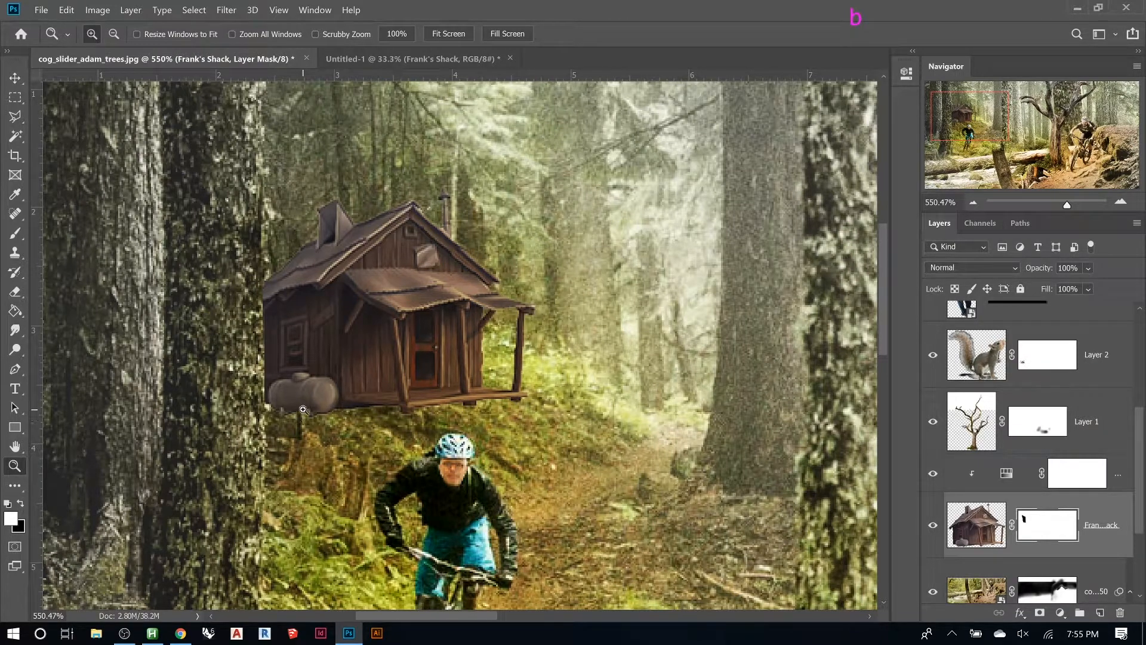
left_click(1041, 531)
key("b")
key("b")
key("b")
left_click(1080, 14)
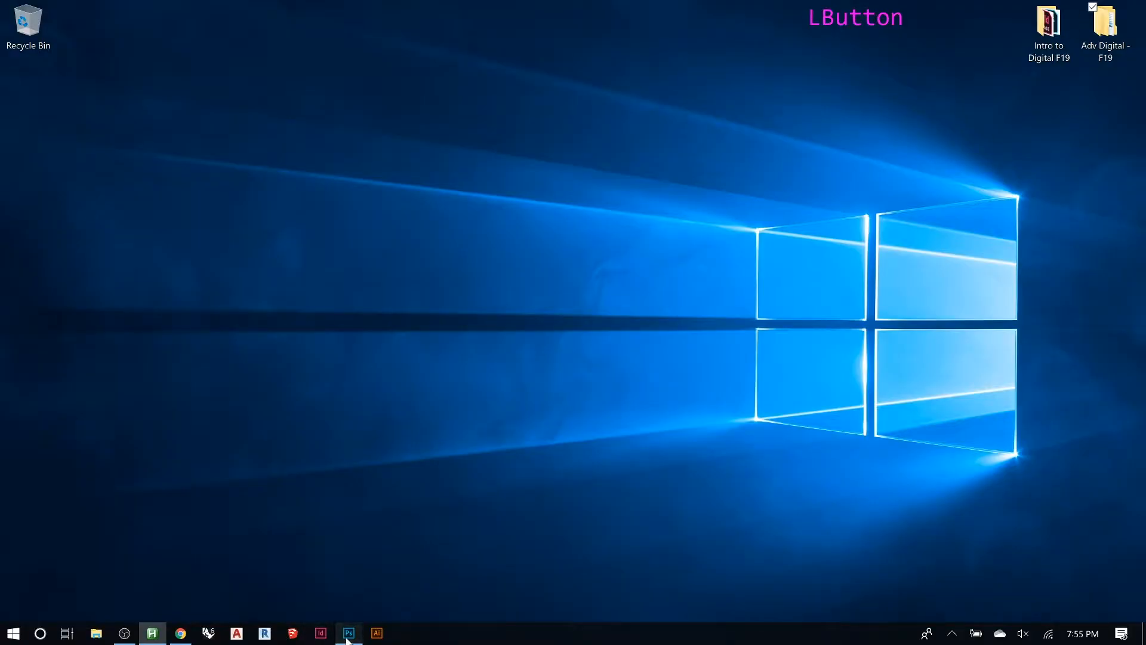
left_click(349, 632)
key("b")
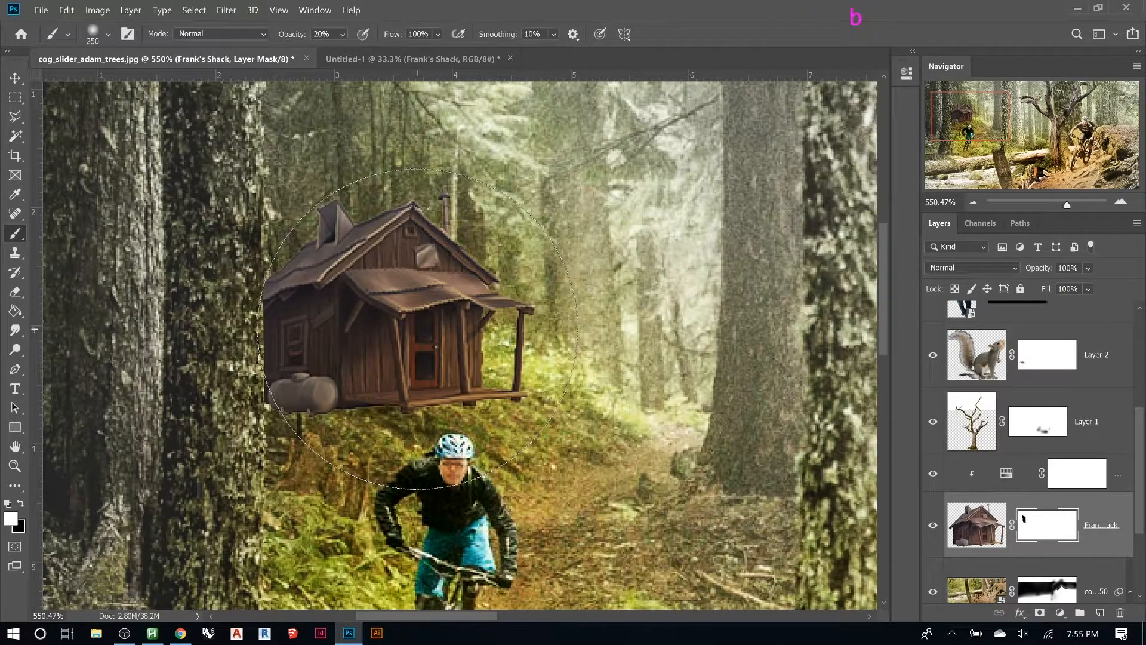
Choose a textured foliage-like brush tip, make black the foreground color, and set 100% opacity and a 7 px size
right_click(417, 328)
left_click(488, 399)
left_click(489, 398)
left_click(465, 402)
key("Return")
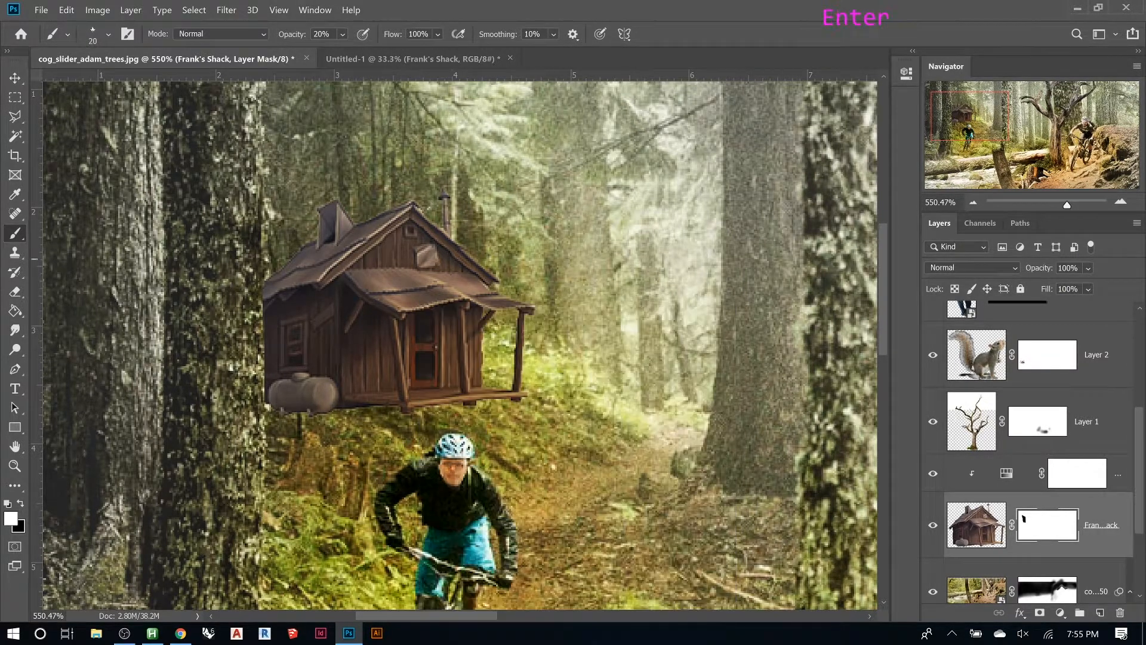
key("x")
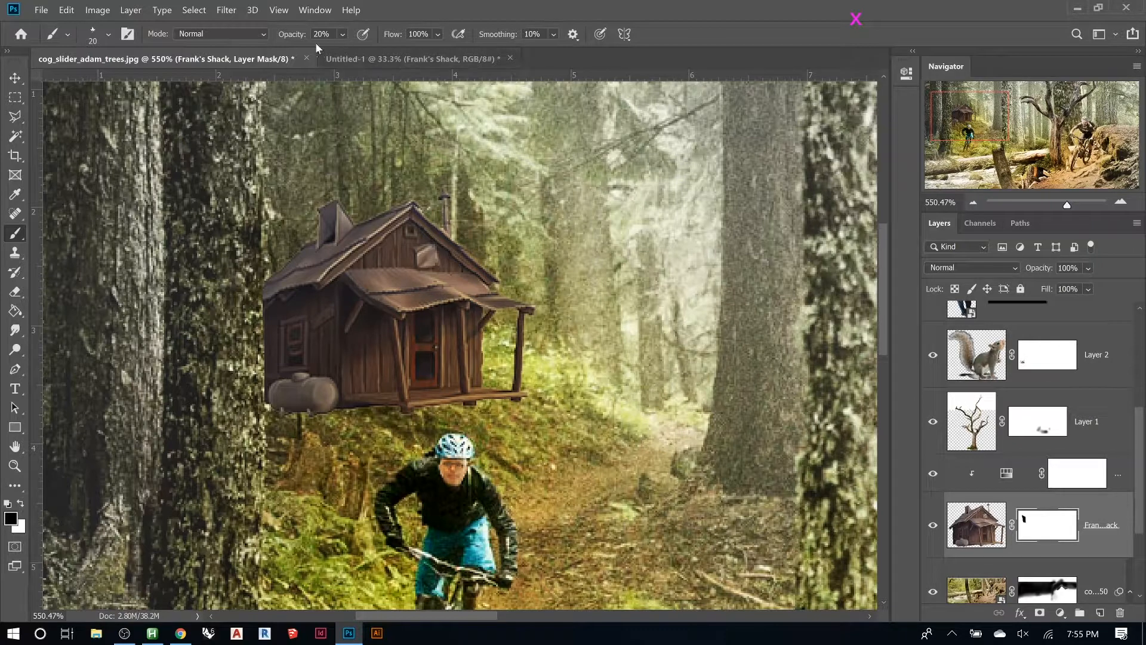
key("0")
key("bracketleft")
key("bracketleft")
key("bracketleft")
key("bracketleft")
Dab black on the cabin mask along its base and over the tank so the undergrowth overlaps them
left_click(304, 416)
left_click(310, 431)
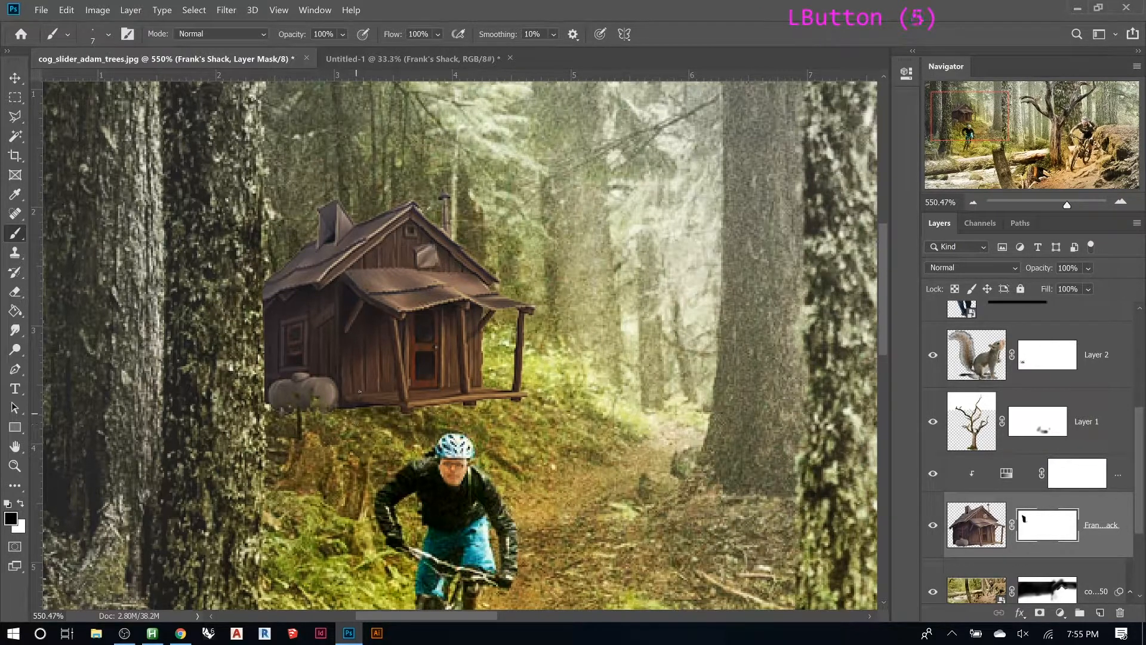
left_click(397, 421)
left_click(358, 418)
left_click(327, 430)
left_click(290, 388)
left_click(276, 385)
Mask parts of the cabin's left roof, chimney base and left wall with the textured brush to let foliage cover them
left_click(295, 232)
left_click(292, 285)
left_click(312, 264)
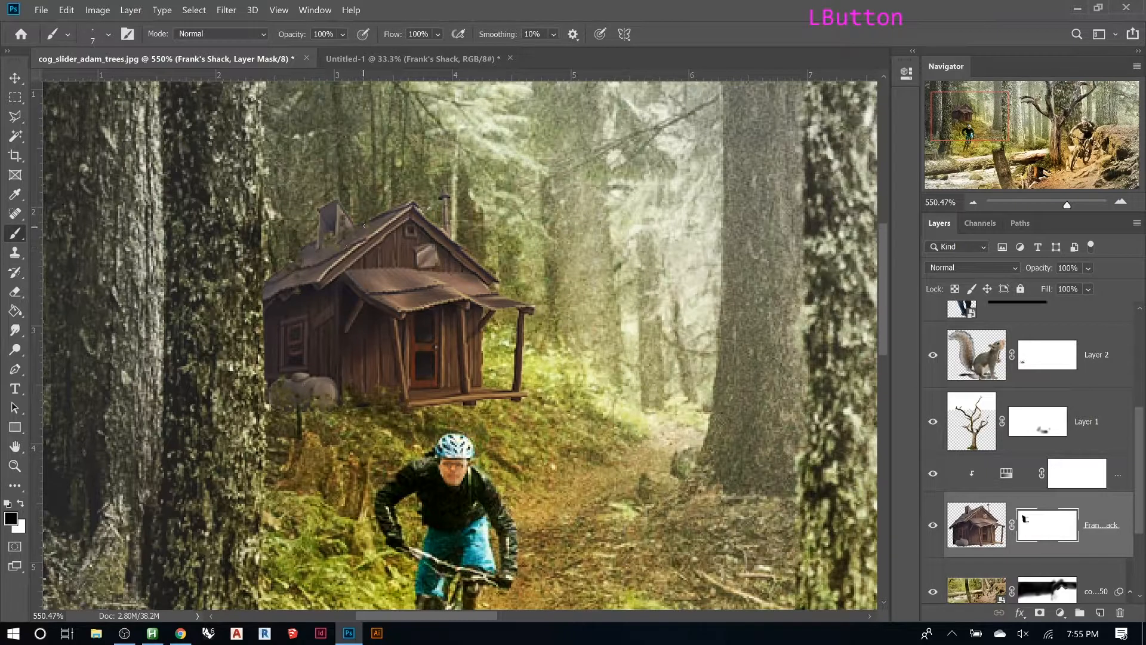
left_click(310, 273)
left_click(276, 288)
left_click(277, 307)
left_click_drag(292, 308, 299, 346)
left_click_drag(316, 303, 274, 333)
left_click(271, 284)
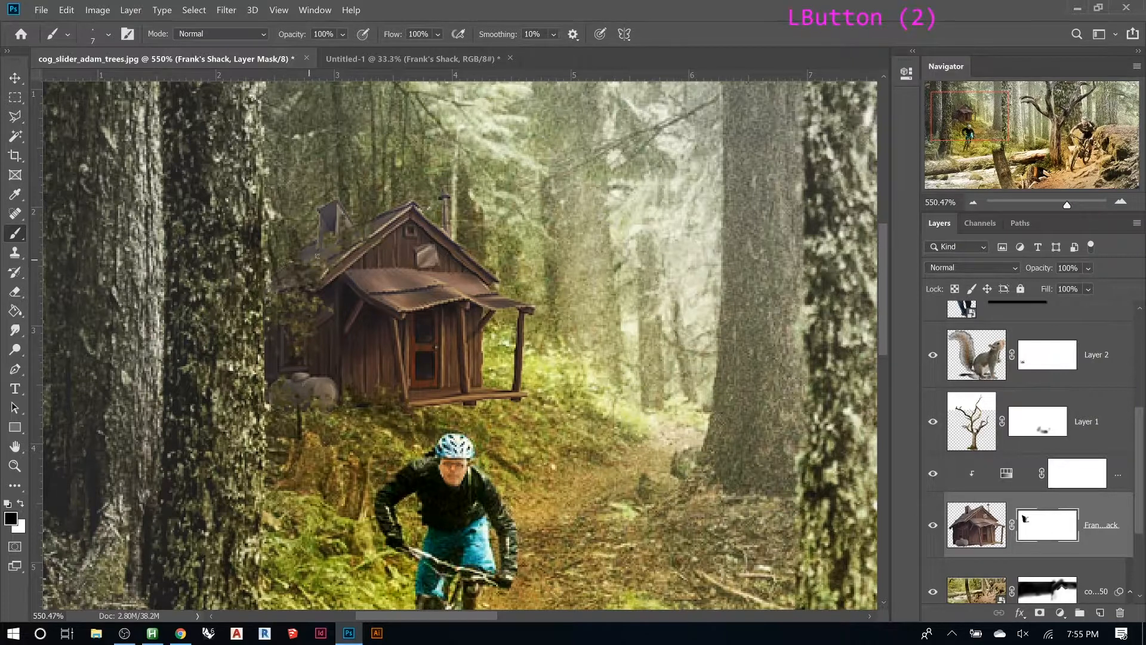
Break up the left slope of the cabin's front gable roof with black dabs on the mask
left_click(395, 214)
left_click(390, 213)
left_click(343, 237)
left_click(355, 227)
left_click(389, 238)
left_click(372, 260)
Dab black on the mask across the porch roof to roughen it with foliage, and check the whole composite
left_click(462, 286)
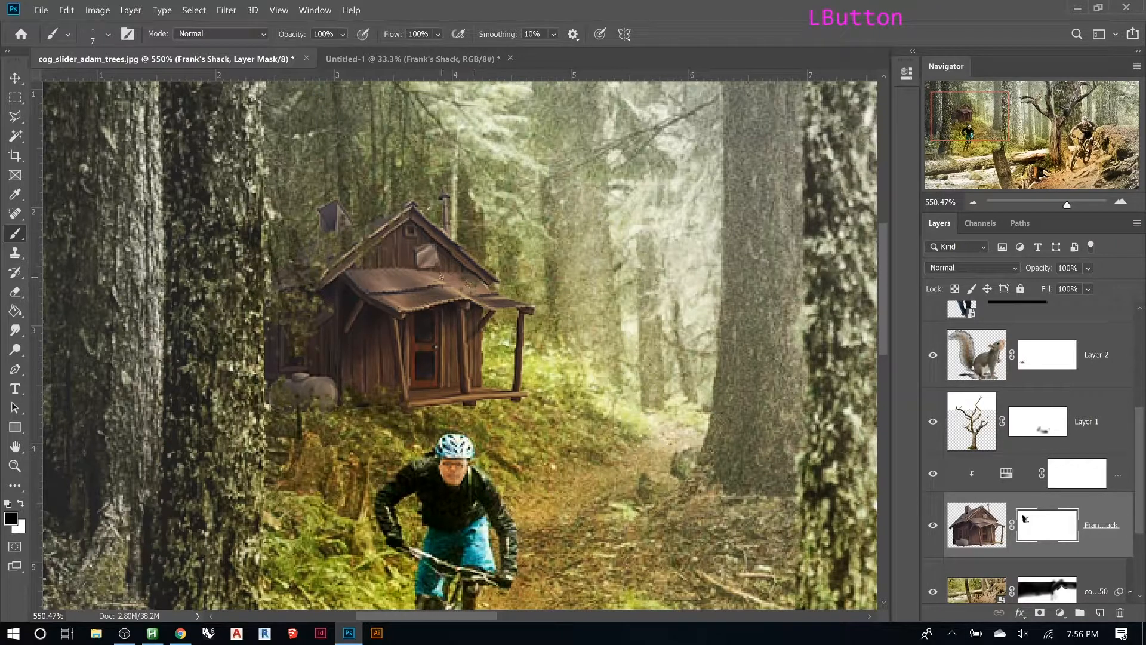
left_click(425, 295)
left_click(451, 278)
left_click(412, 279)
left_click(379, 282)
left_click(361, 279)
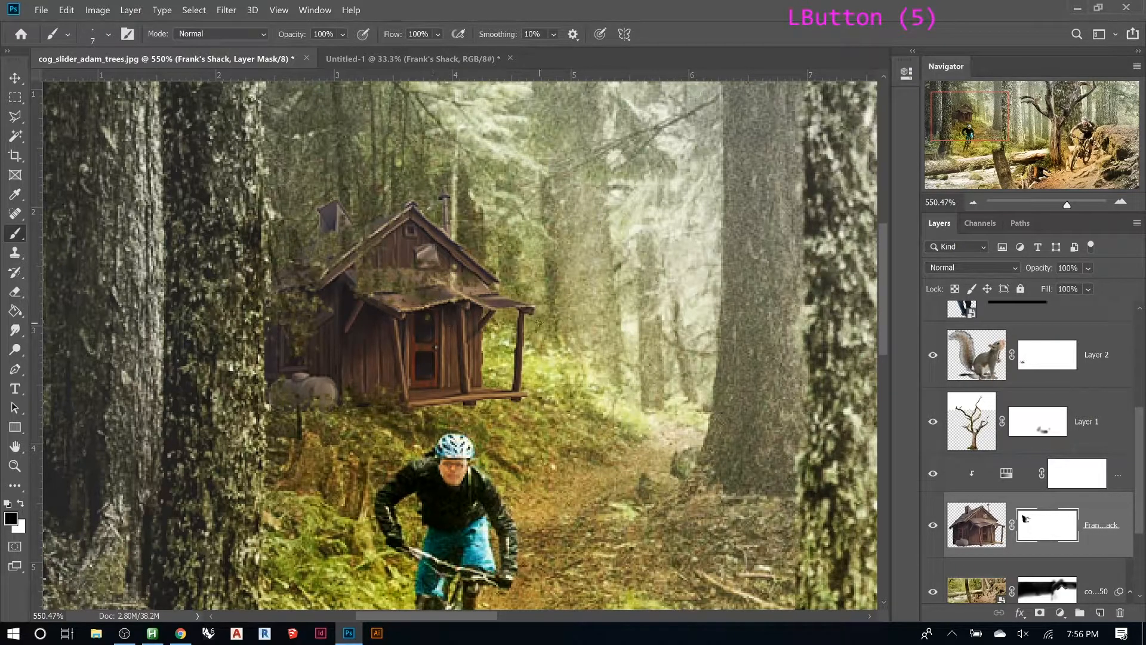
scroll(537, 323, "down", 9, "alt")
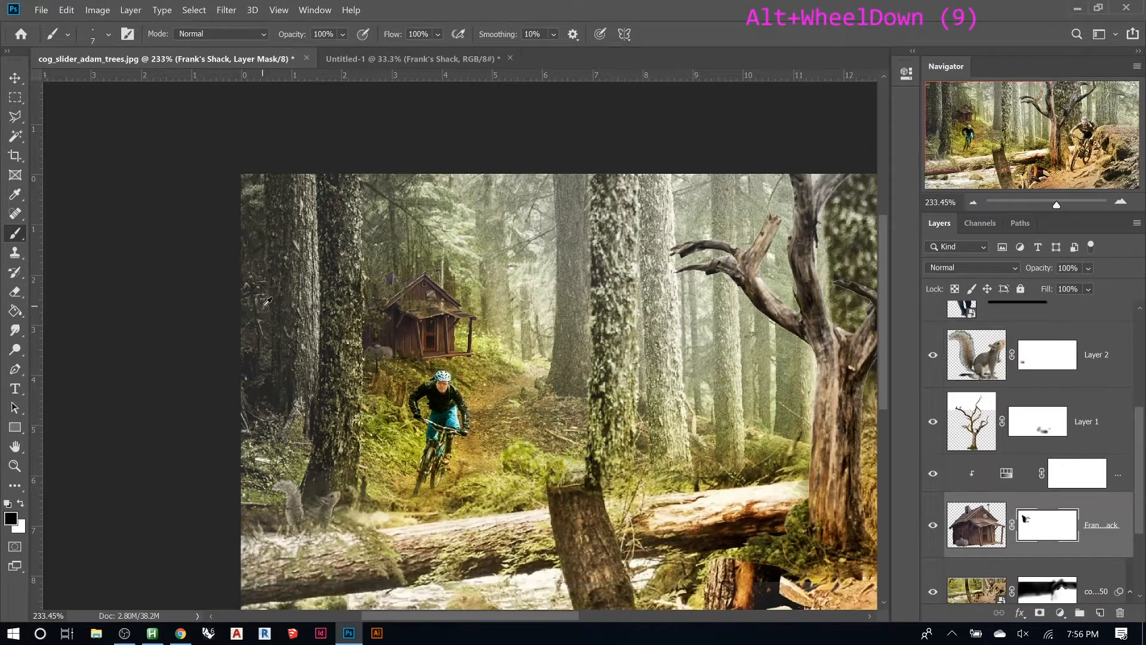
scroll(270, 300, "down", 3, "alt")
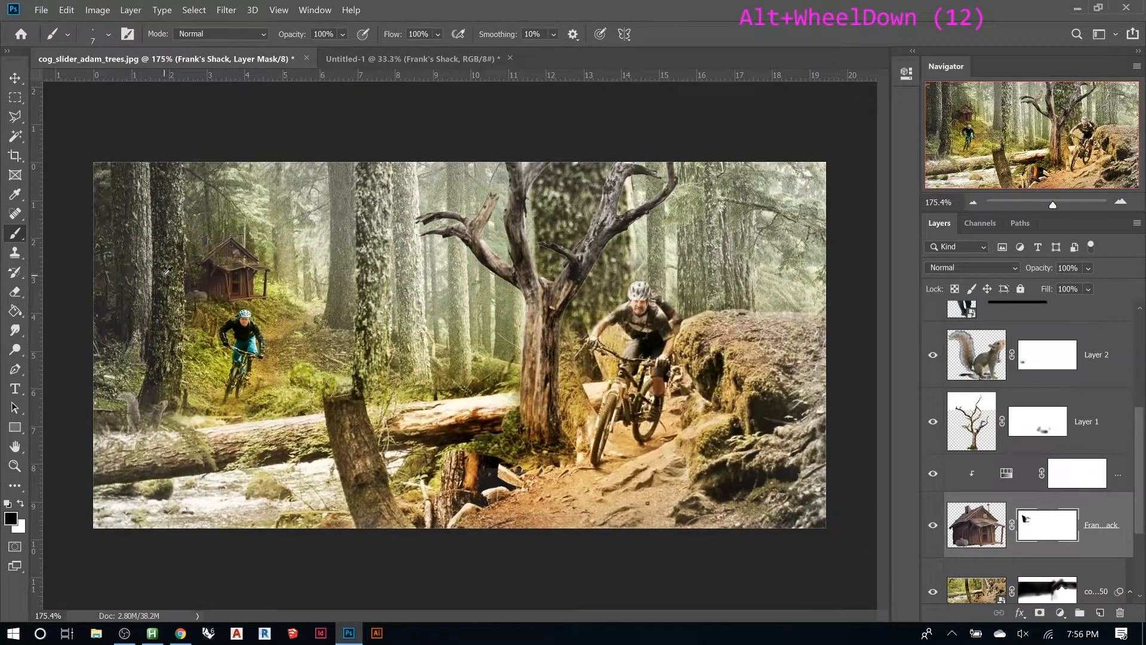
Undo the black mask dabs on the cabin's porch roof and the left slope of its front gable
scroll(166, 271, "up", 5, "alt")
scroll(167, 270, "up", 7, "alt")
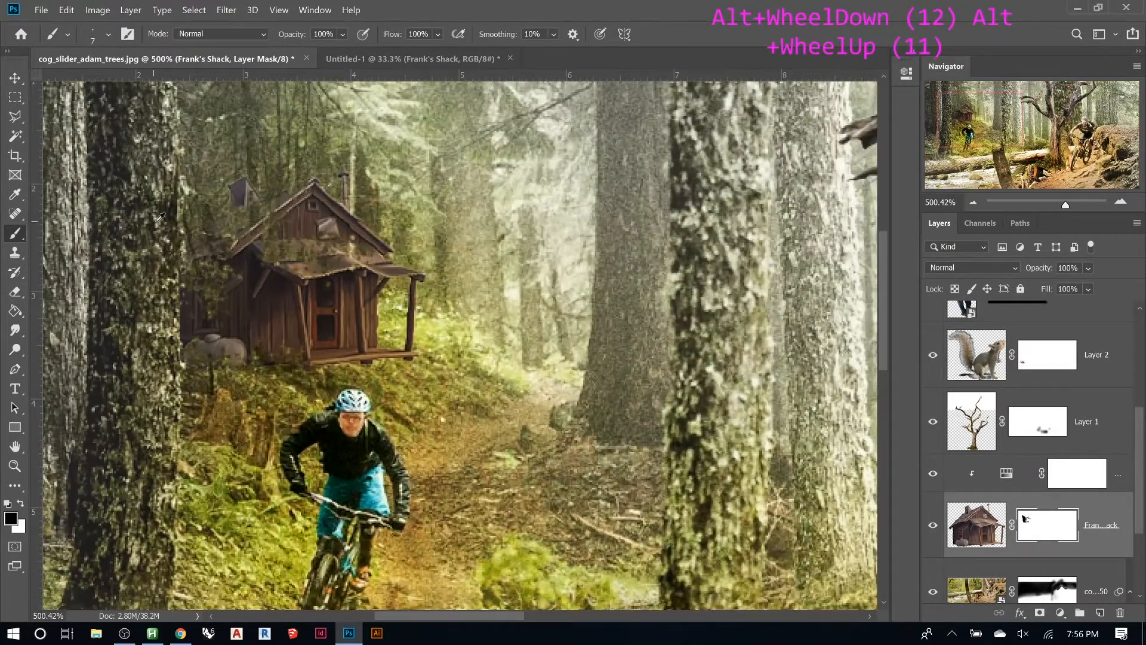
key("ctrl+z")
key("ctrl+z")
key("ctrl+z")
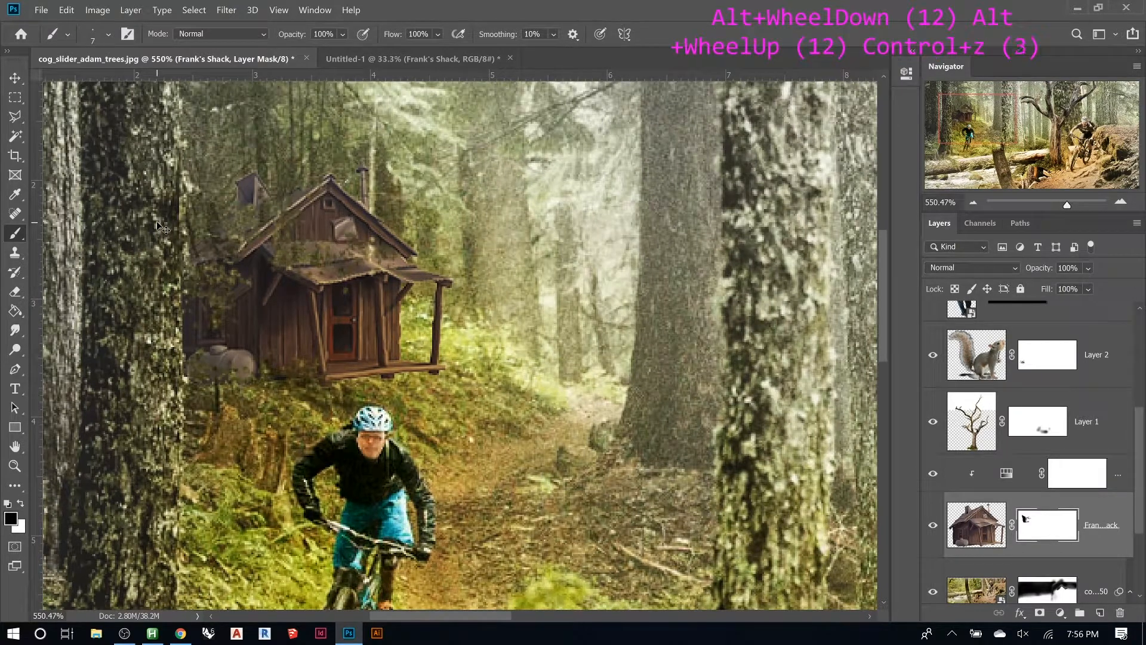
key("ctrl+z")
key("ctrl+z")
key("ctrl+z")
key("ctrl+z")
key("ctrl+z")
key("ctrl+z")
key("ctrl+z")
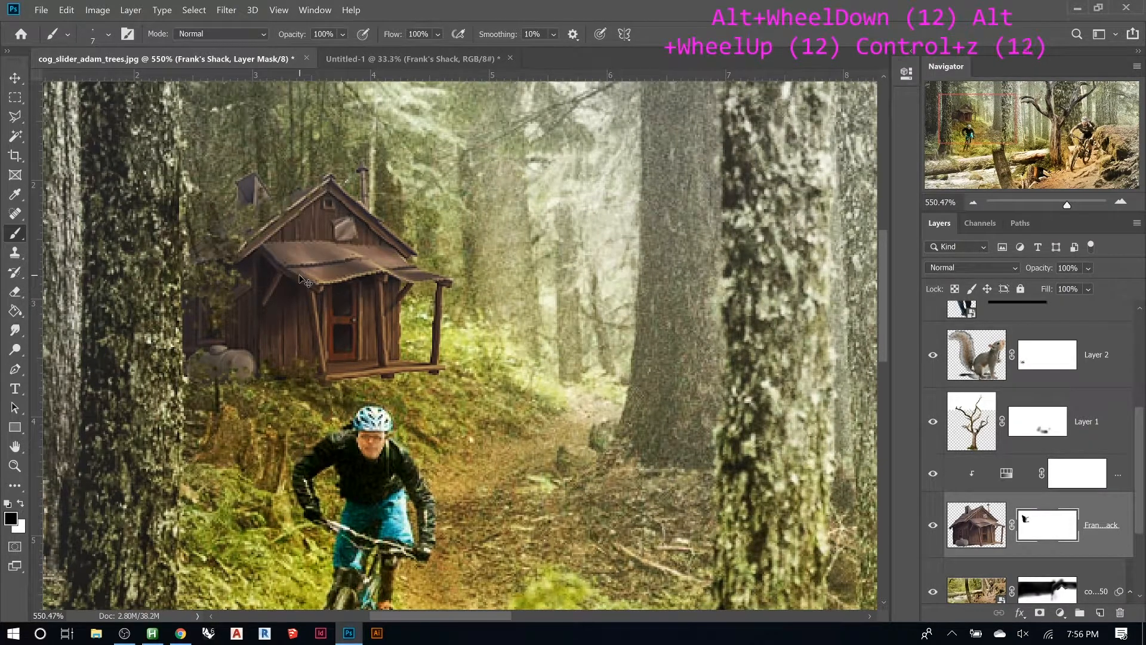
Undo the earlier mask dabs on the cabin's left roof, chimney base and left wall
key("ctrl+z")
key("ctrl+z")
key("ctrl+z")
key("ctrl+z")
key("ctrl+z")
key("ctrl+z")
key("ctrl+z")
key("ctrl+z")
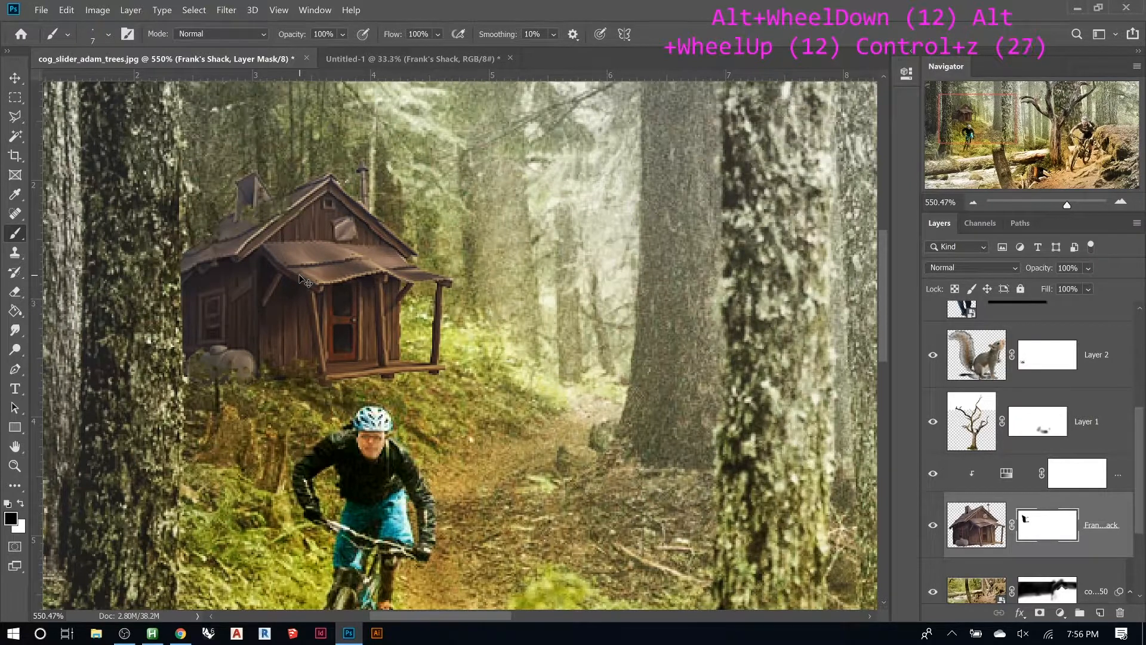
key("ctrl+z")
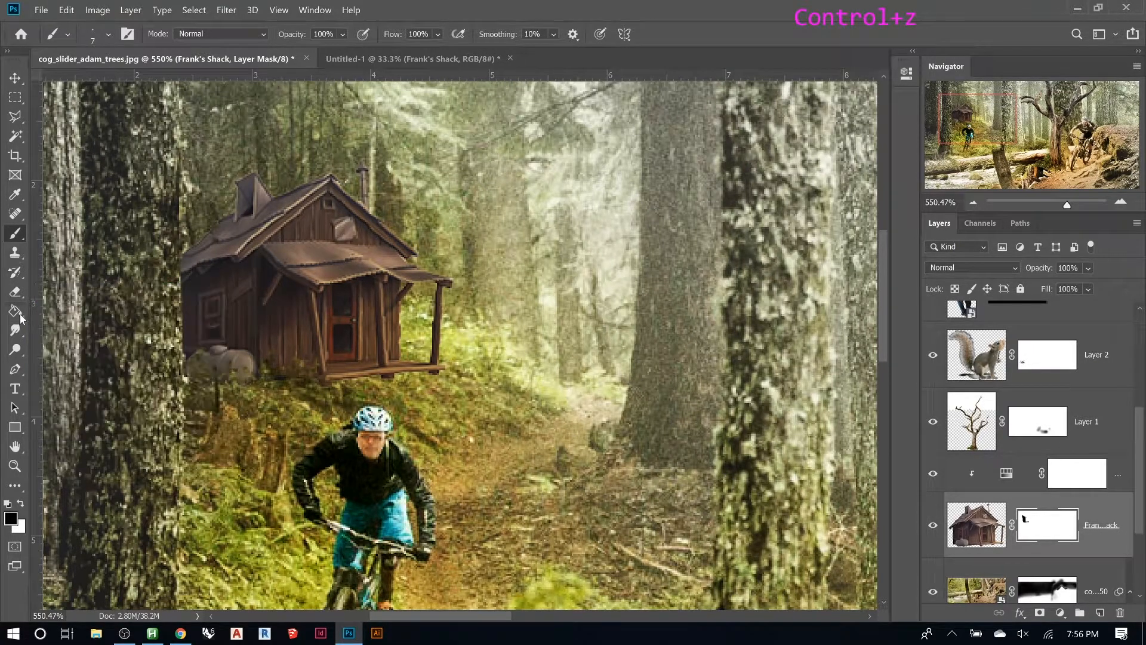
Set up the Clone Stamp tool with the Scattered Maple Leaves brush at a size of 8
left_click(16, 255)
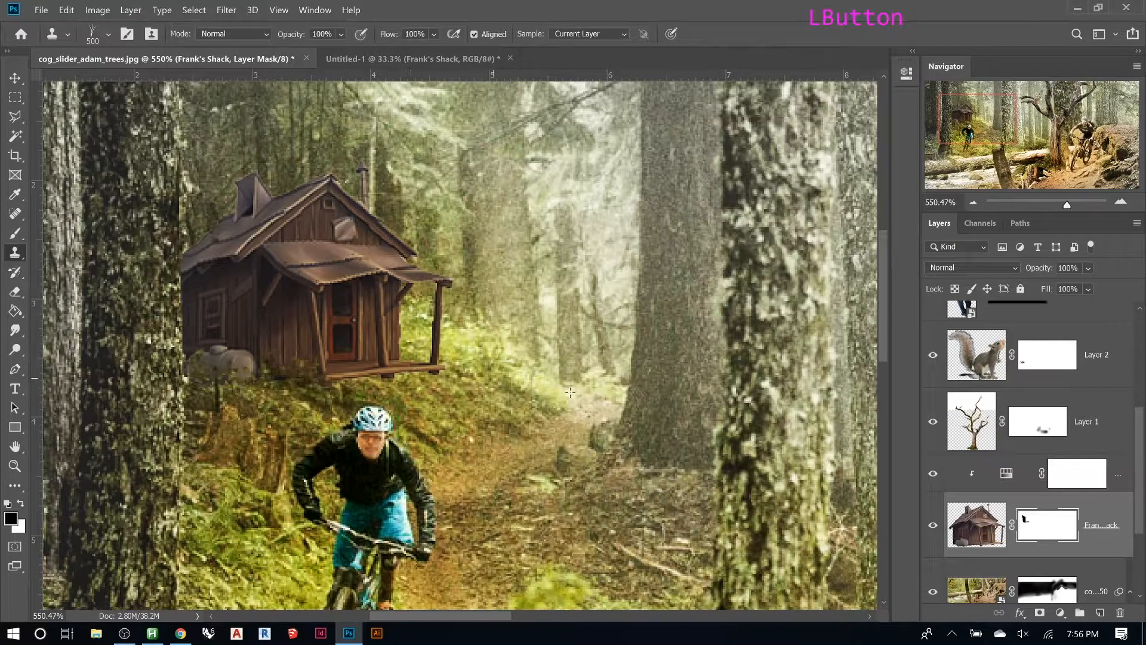
right_click(468, 292)
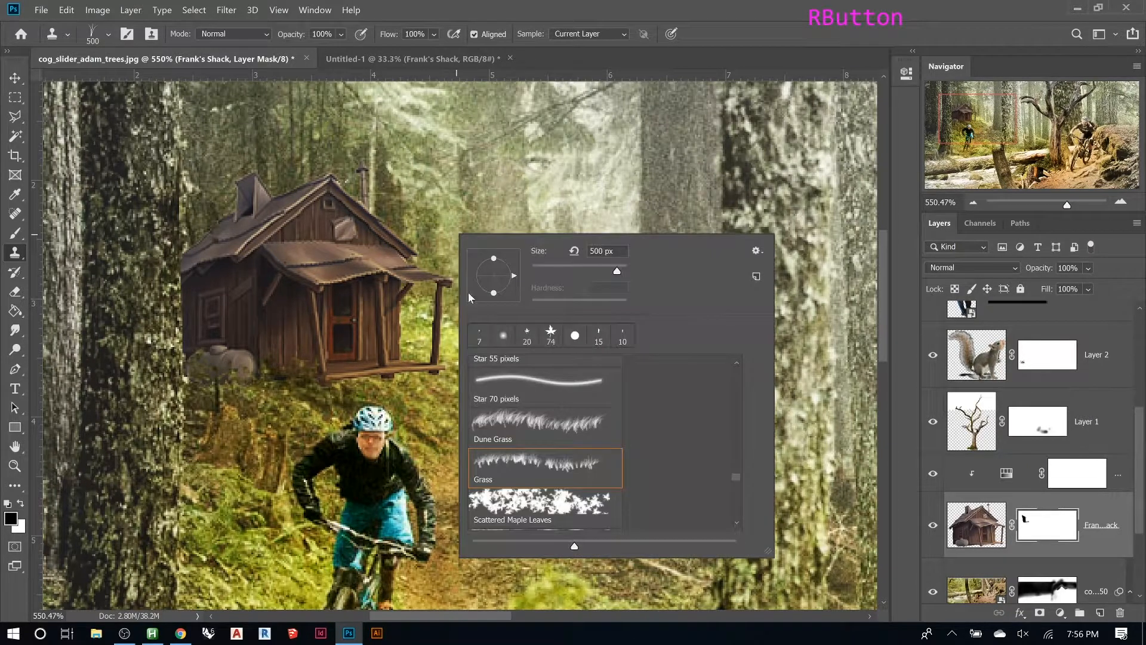
left_click(517, 503)
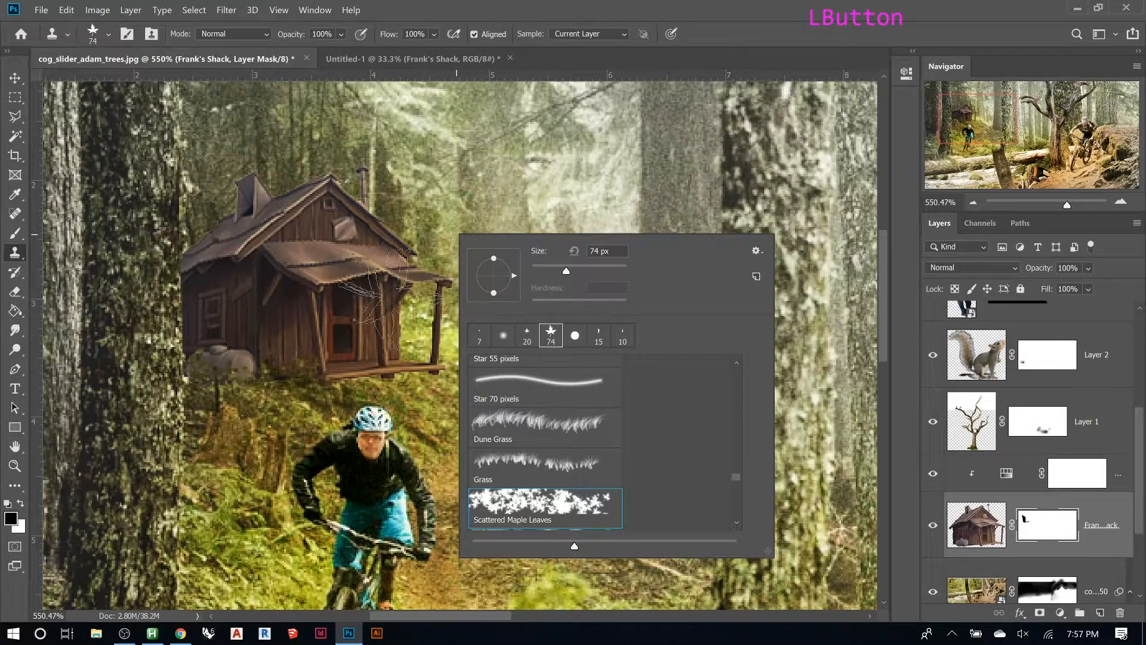
key("Return")
key("bracketleft")
key("bracketleft")
key("bracketleft")
key("bracketleft")
key("bracketleft")
key("bracketleft")
key("bracketleft")
key("bracketleft")
key("bracketleft")
key("bracketleft")
key("bracketleft")
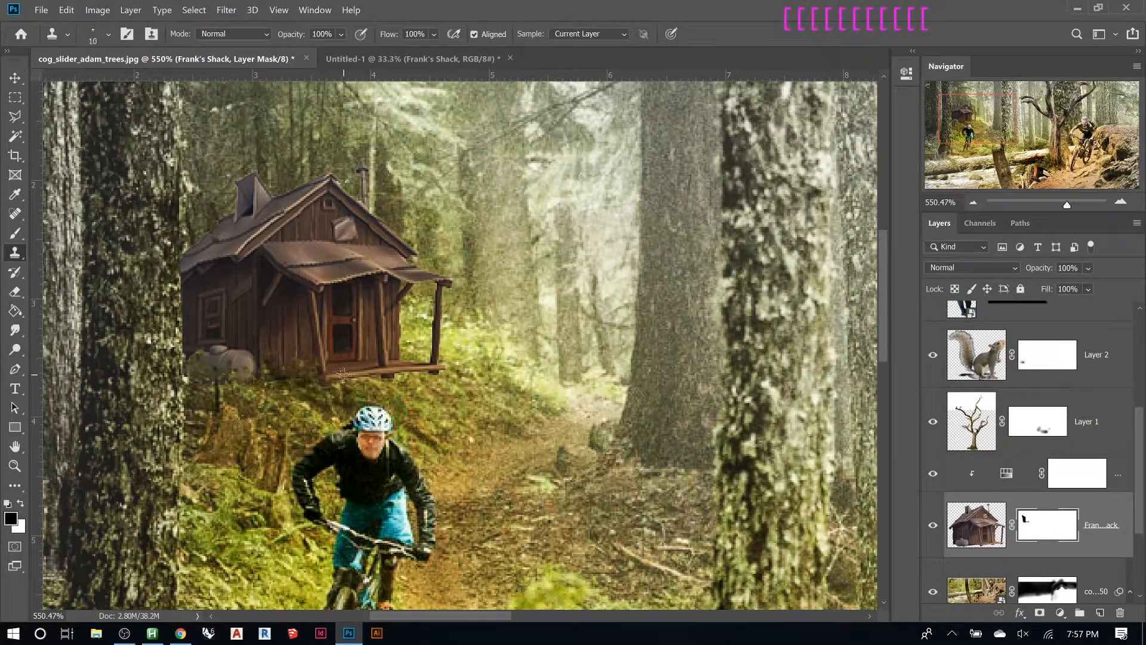
key("bracketleft")
key("bracketleft")
Add an empty layer above the cabin's Hue/Saturation adjustment, outside its clipping group
scroll(979, 486, "down", 1)
scroll(1002, 487, "up", 1)
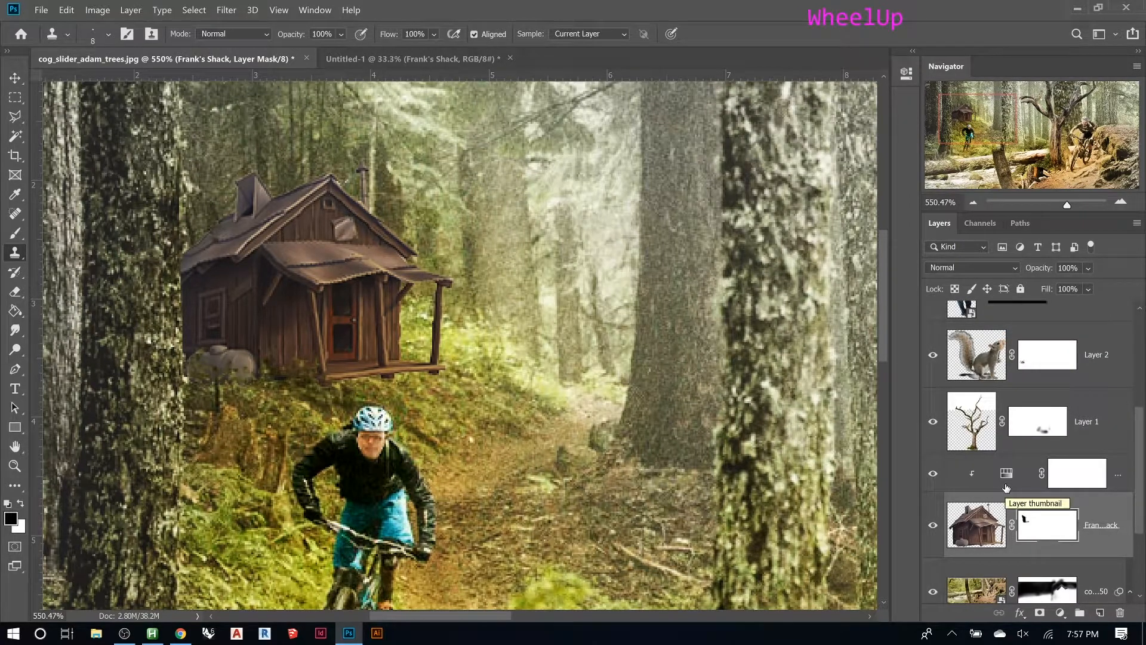
scroll(979, 454, "down", 7)
left_click(982, 571)
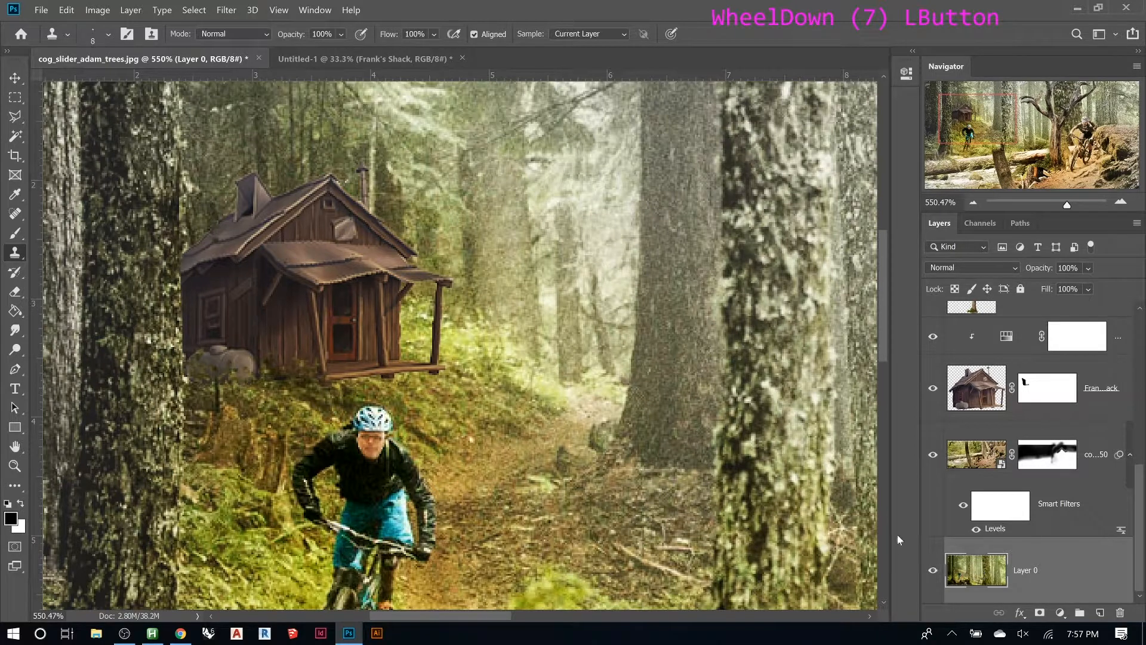
left_click(991, 399)
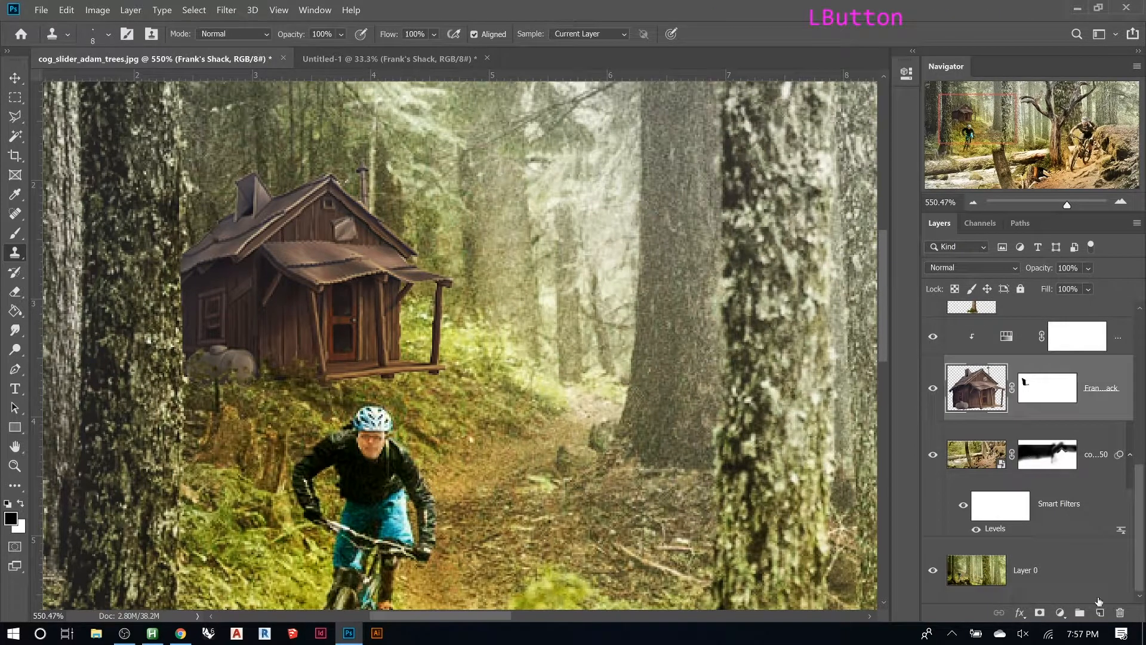
left_click(1100, 613)
scroll(999, 468, "down", 2)
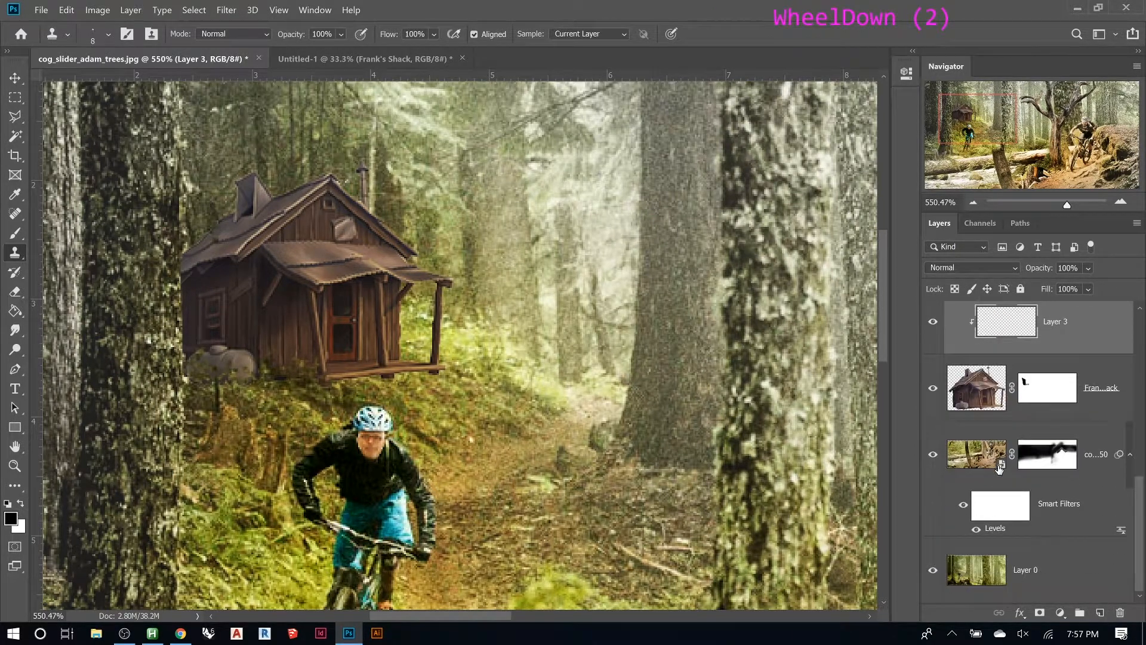
scroll(999, 468, "up", 1)
left_click_drag(1012, 407, 979, 390)
left_click(986, 393, "alt")
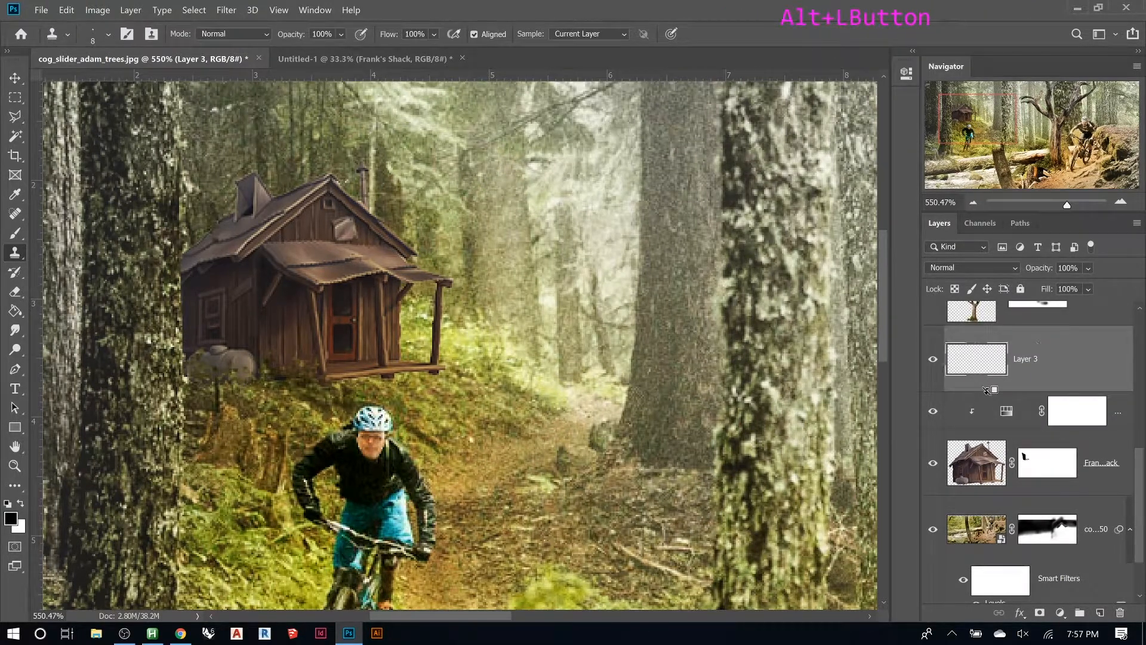
Delete the empty layer above the cabin's Hue/Saturation adjustment
scroll(991, 531, "down", 5)
left_click(983, 567)
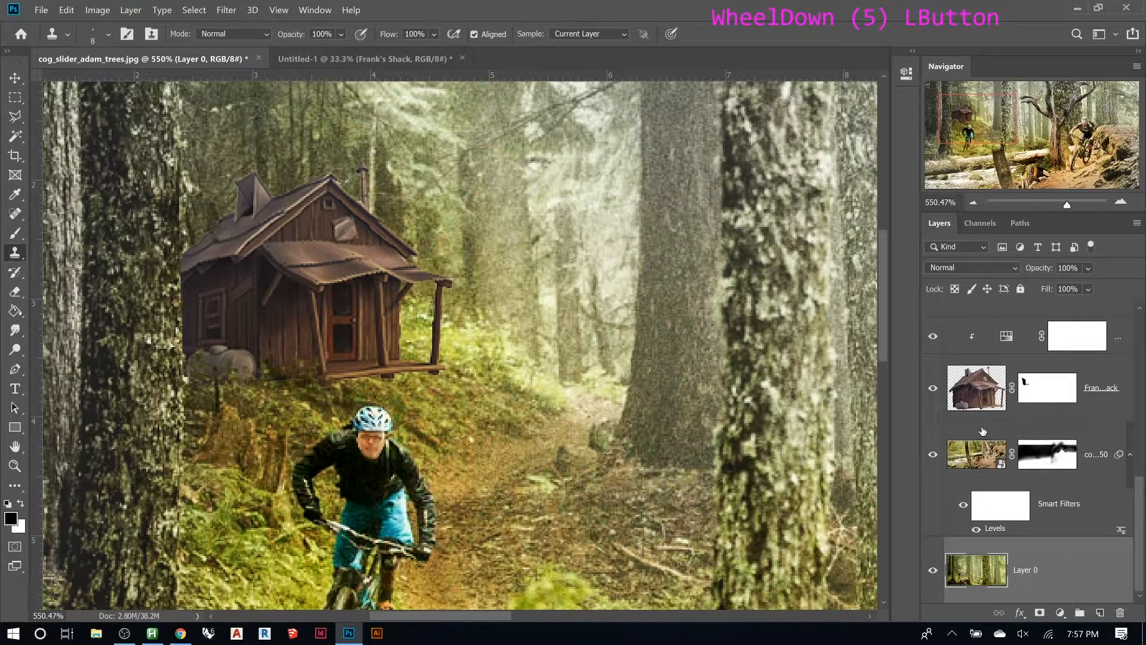
scroll(983, 431, "up", 2)
left_click(989, 376)
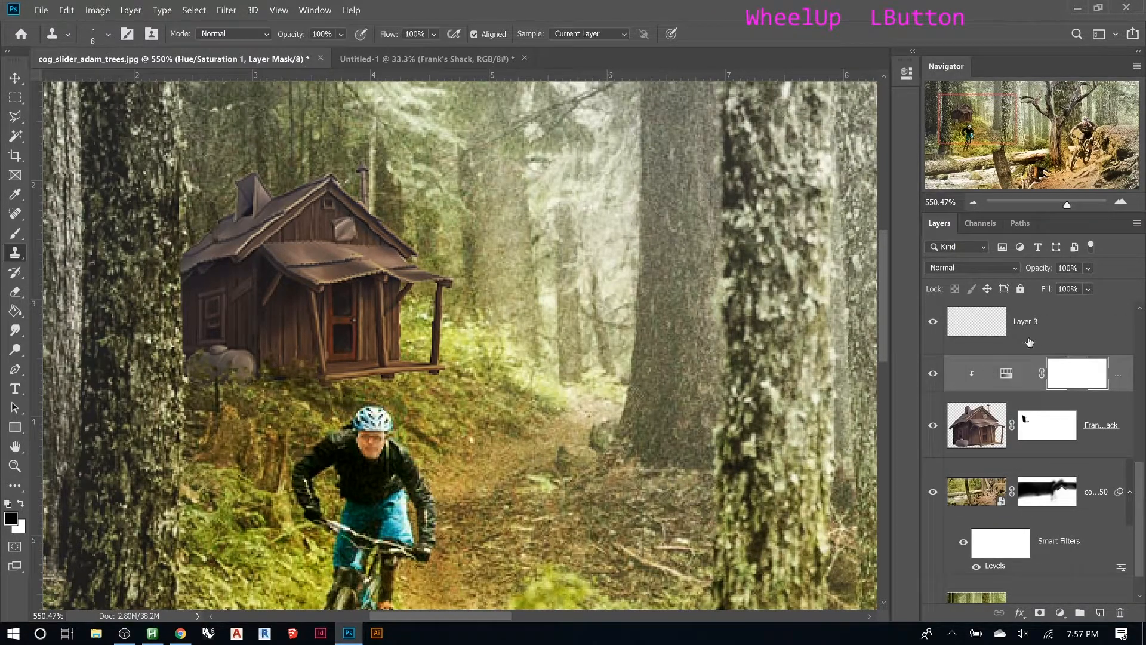
left_click(1029, 342)
key("Delete")
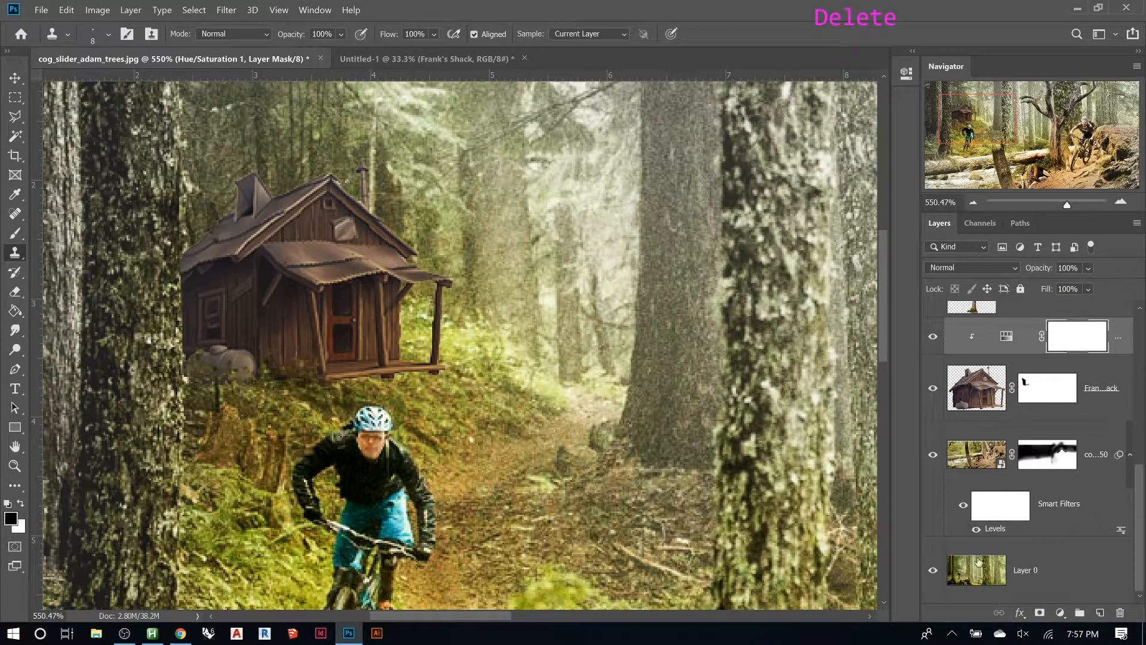
Copy a rectangular patch of the forest beside the cabin from Layer 0 onto its own layer
left_click(980, 570)
key("m")
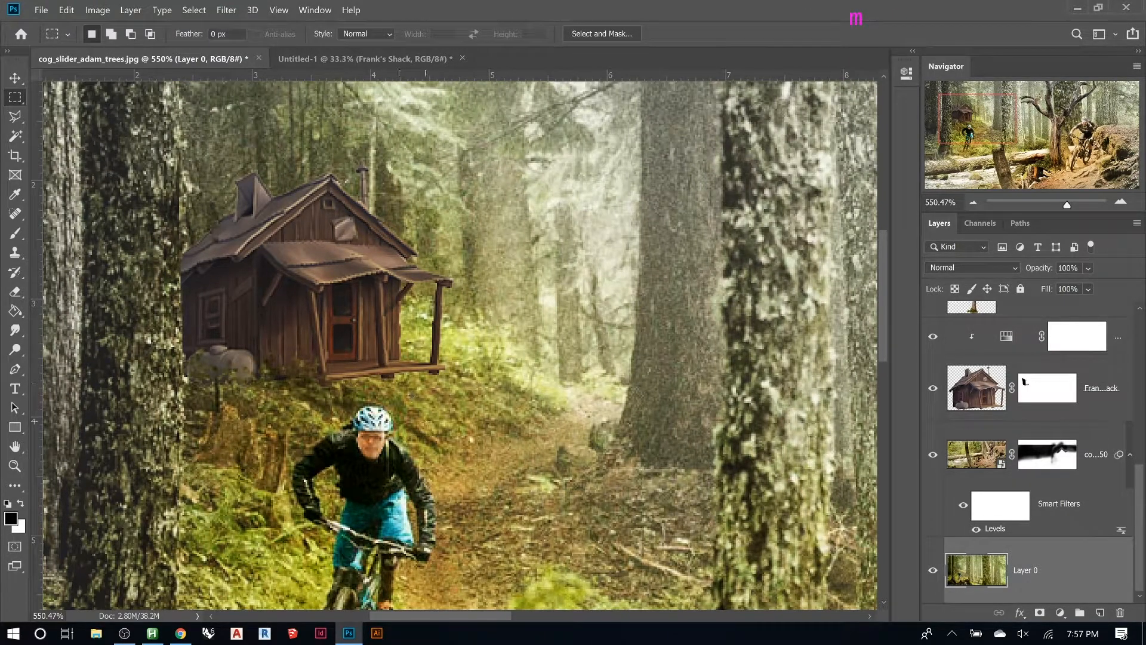
left_click_drag(405, 388, 699, 526)
left_click_drag(555, 453, 543, 383)
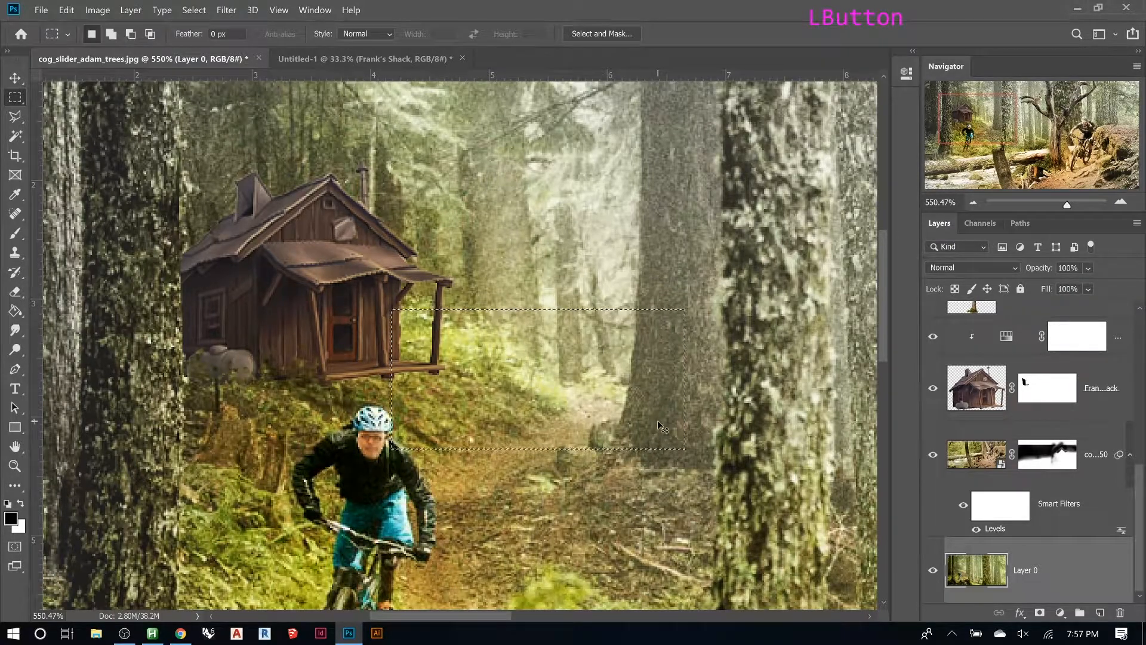
key("ctrl+j")
left_click(1034, 572)
scroll(1023, 495, "down", 3)
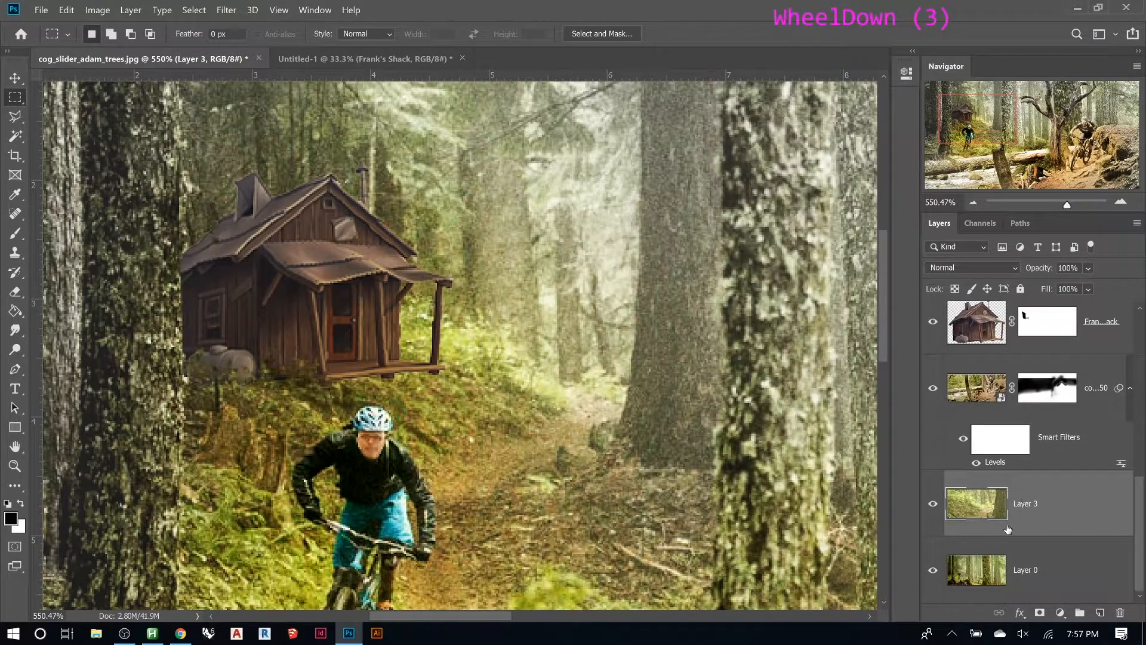
left_click(946, 513)
left_click(947, 514)
left_click(947, 513)
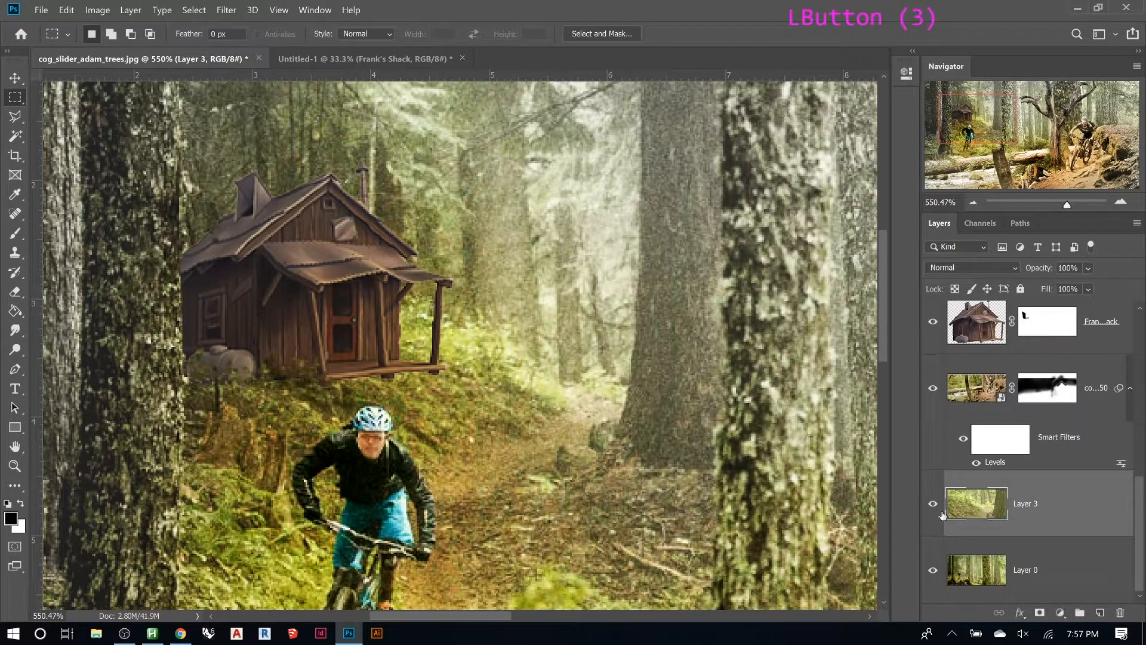
Move the copied forest patch over the trees beside the trail, and delete its layer
left_click_drag(597, 421, 634, 329)
key("ctrl+d")
key("v")
left_click_drag(606, 397, 765, 218)
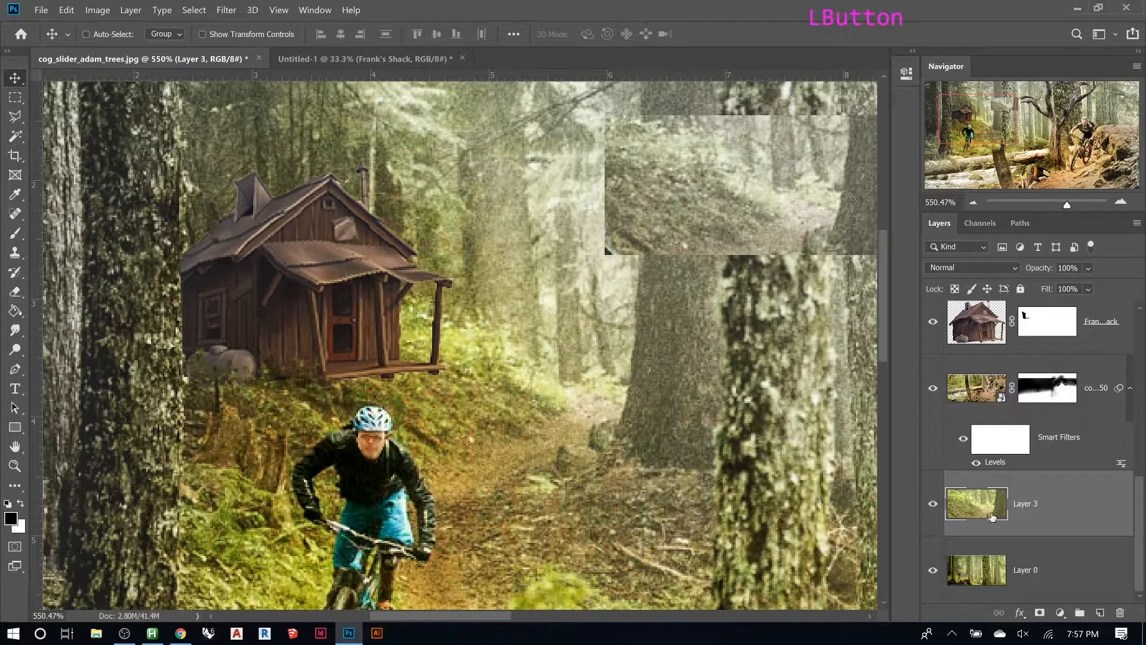
left_click_drag(713, 174, 597, 322)
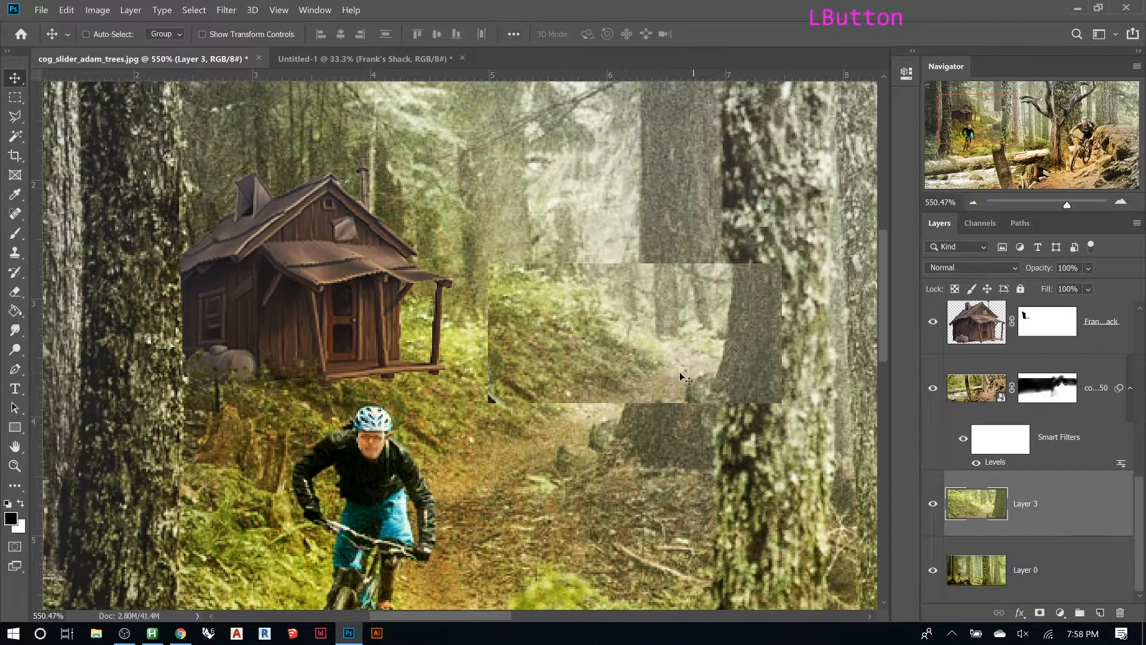
key("Delete")
Duplicate the background forest Layer 0 and shift the copy across the composite
left_click(964, 570)
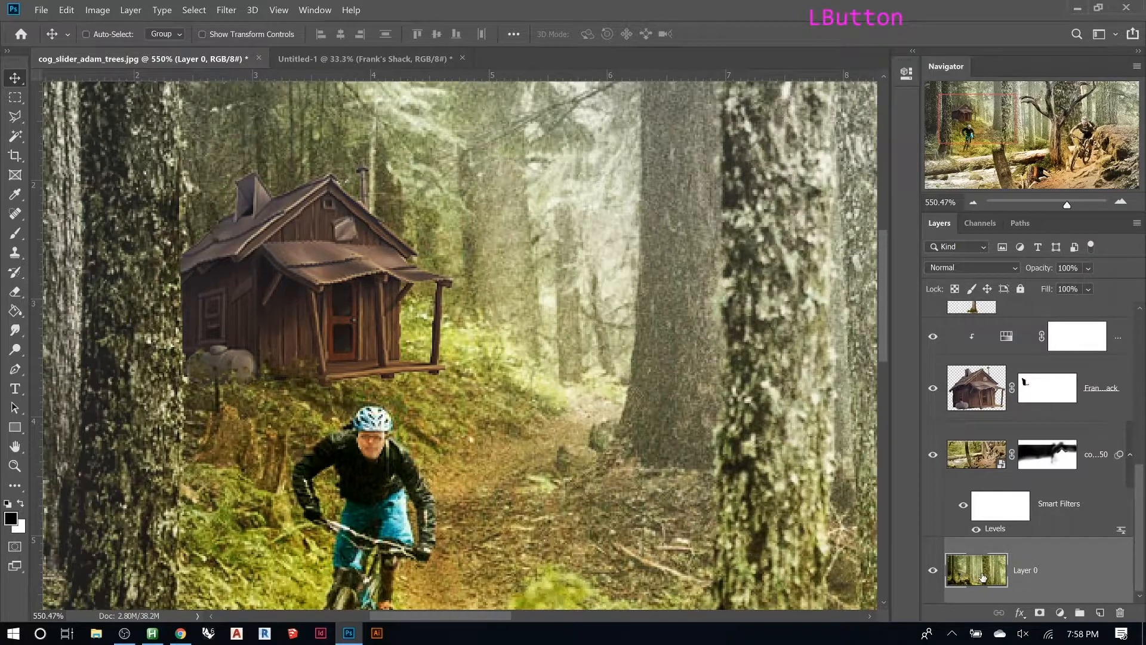
key("ctrl+j")
left_click(984, 578)
key("v")
left_click_drag(480, 424, 626, 477)
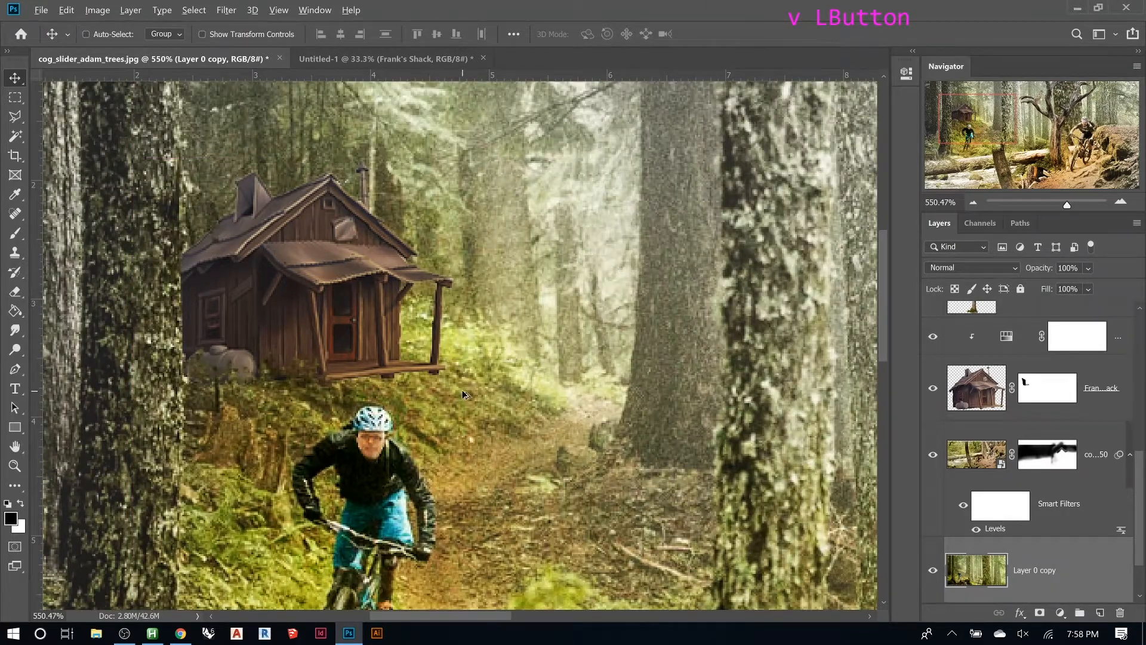
scroll(462, 393, "down", 6, "alt")
left_click_drag(510, 438, 801, 344)
left_click_drag(510, 401, 454, 417)
left_click_drag(586, 416, 534, 430)
Hide the Color Fill 1, Curves 1 and Hue/Saturation 2 layers
scroll(1032, 458, "up", 1)
scroll(1031, 457, "up", 10)
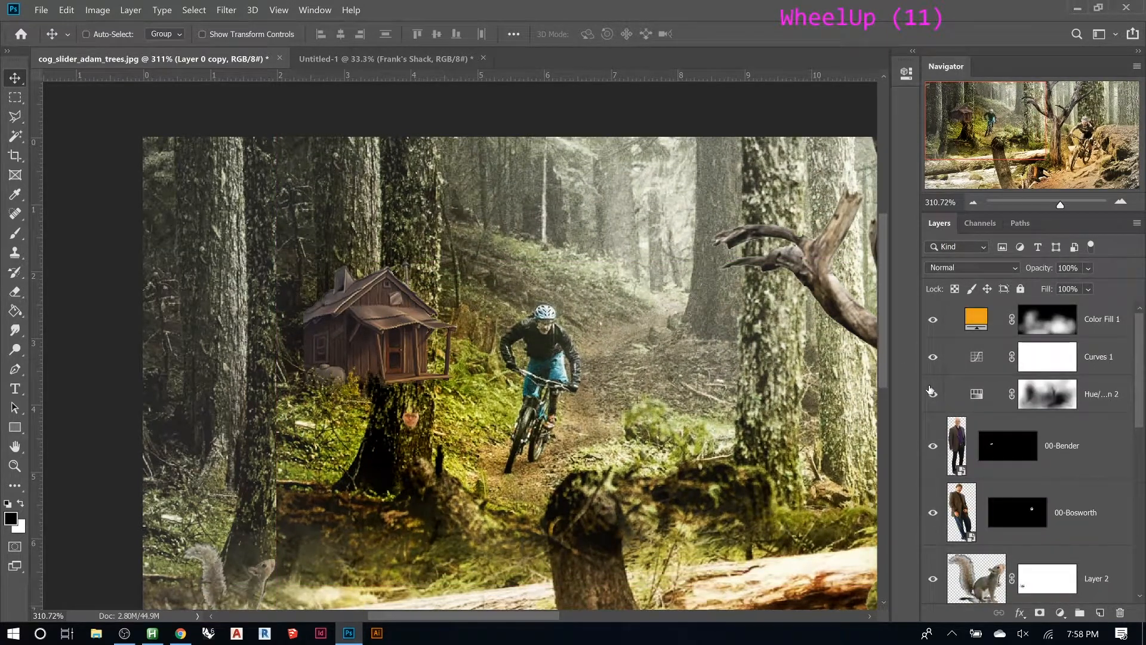
left_click_drag(935, 399, 934, 316)
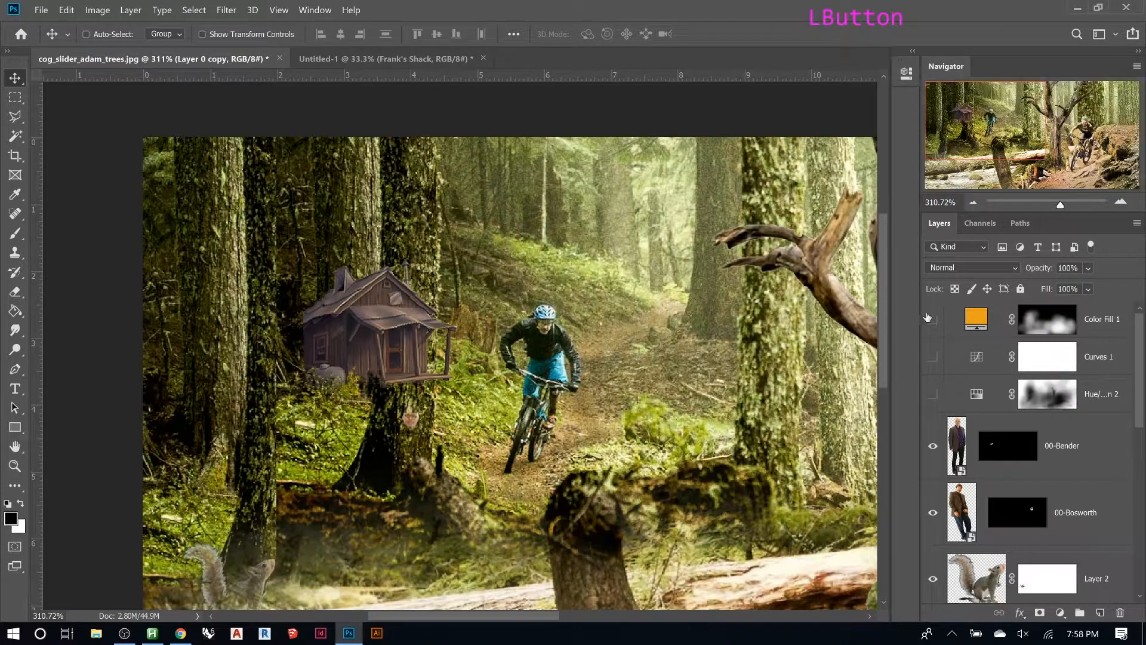
Reposition the forest copy to the cabin's right and delete a rectangular section containing its dark foreground trunks
left_click_drag(545, 350, 178, 464)
left_click_drag(164, 490, 660, 291)
key("m")
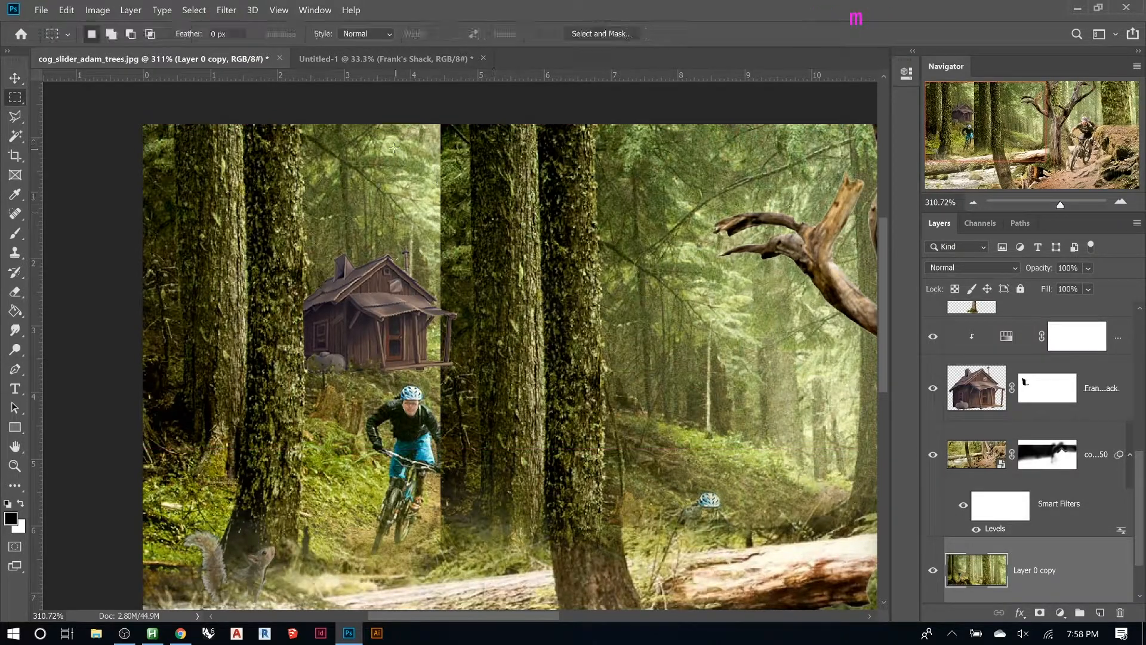
left_click_drag(409, 124, 608, 544)
key("Delete")
key("ctrl+d")
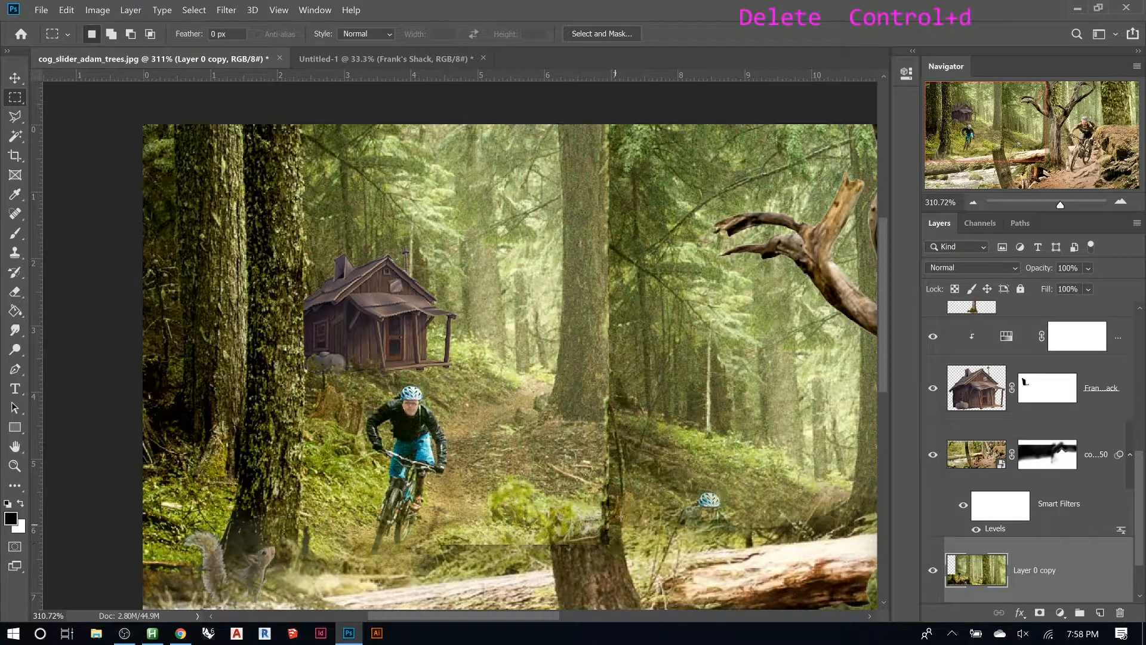
Slide the trimmed forest copy left, closer to the cabin and rider
key("v")
left_click_drag(733, 449, 617, 460)
key("z")
left_click_drag(244, 161, 817, 465)
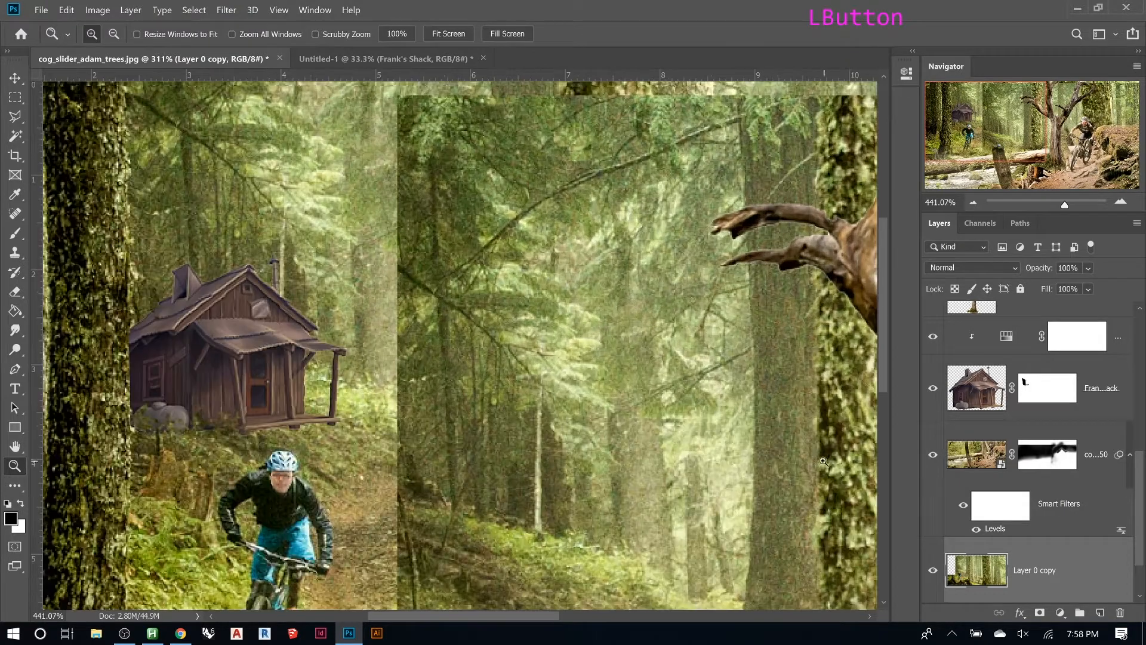
Choose the Brush tool and sample a pale green from the forest as the foreground color
key("s")
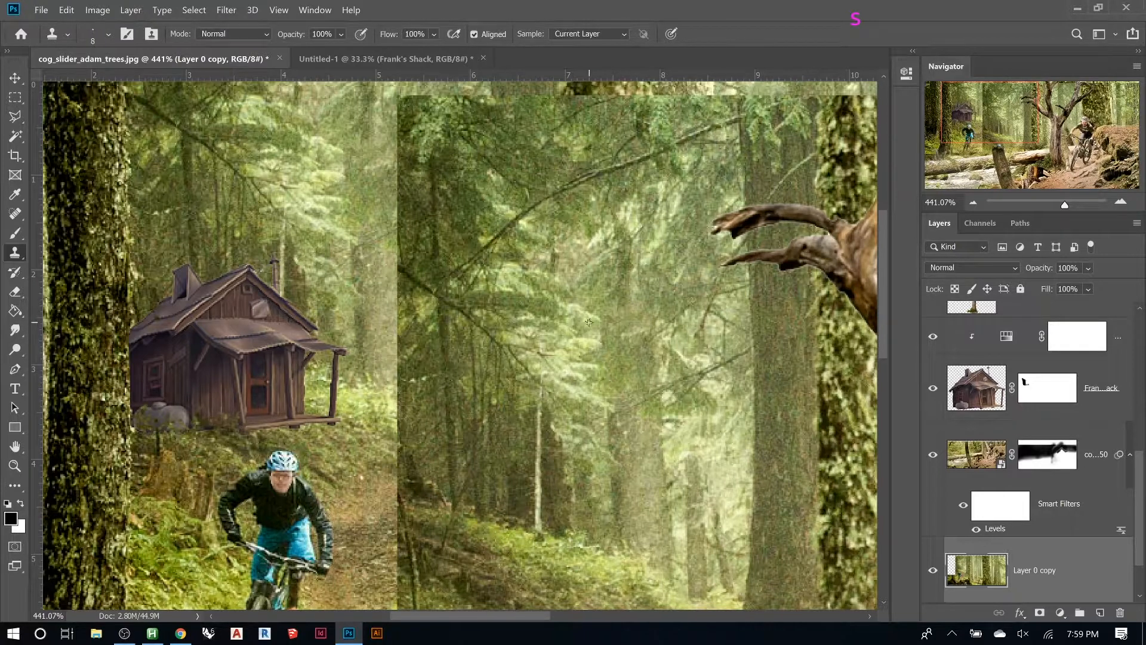
key("b")
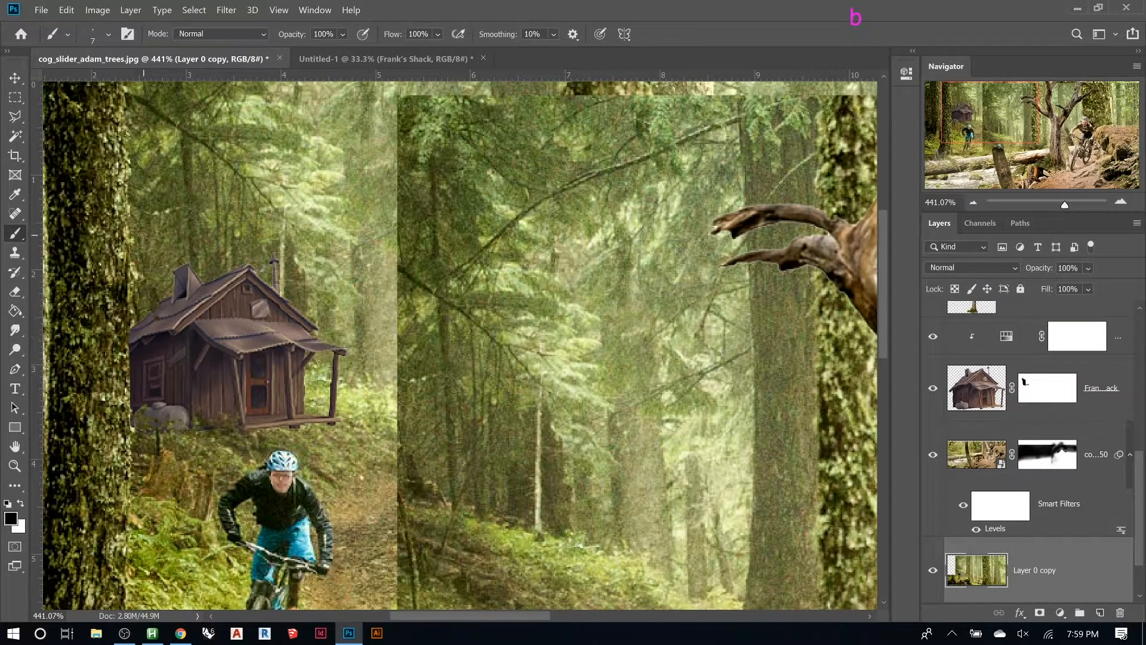
left_click(108, 34)
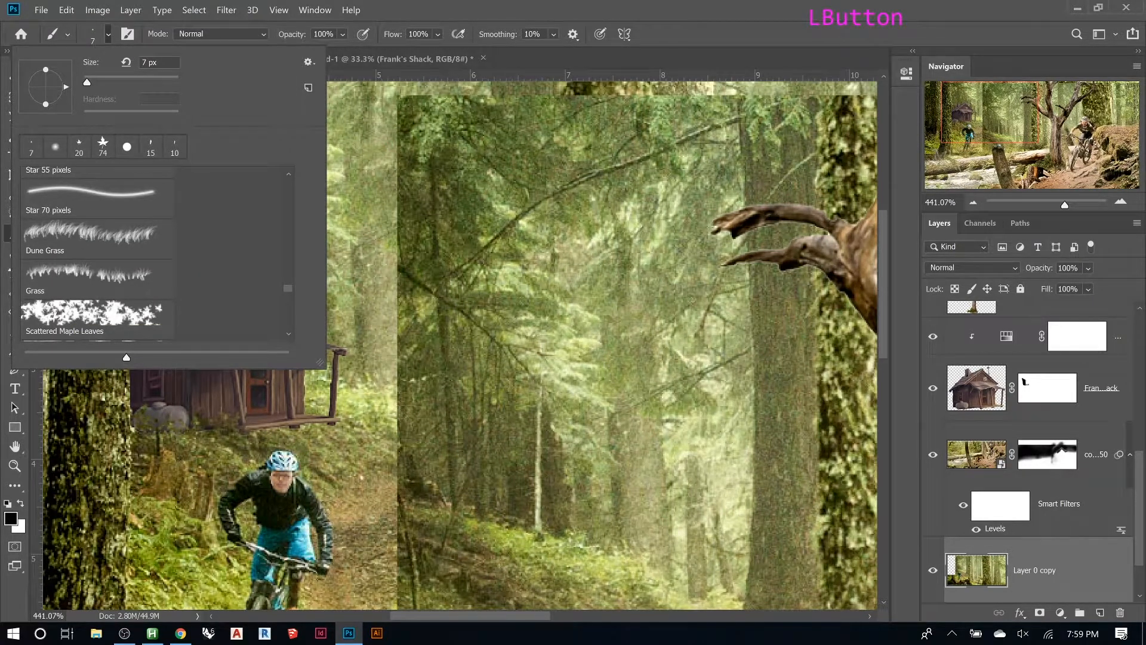
left_click(399, 24)
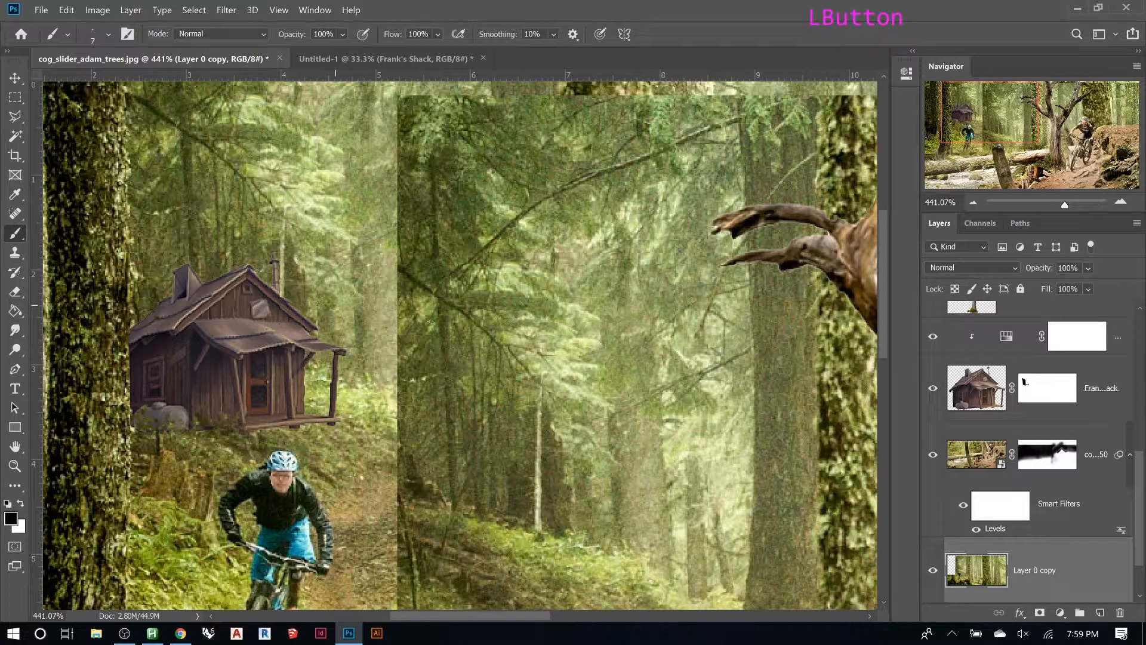
left_click(668, 332, "alt")
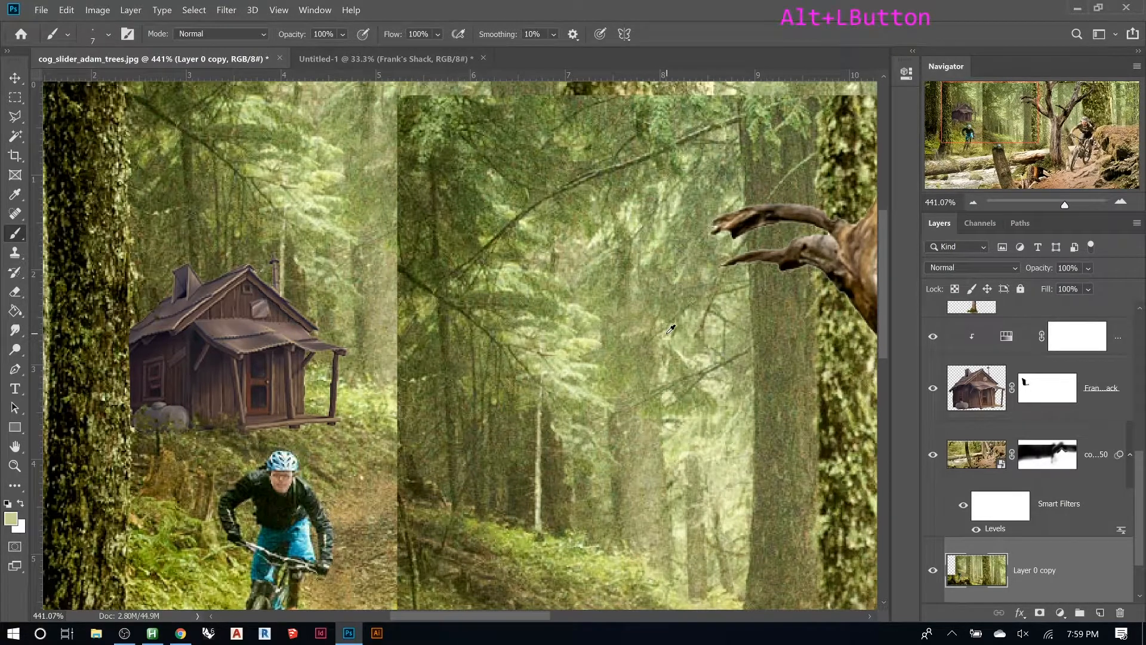
Try to clone pale foliage from the forest copy over the cabin's roof with the Clone Stamp tool
key("s")
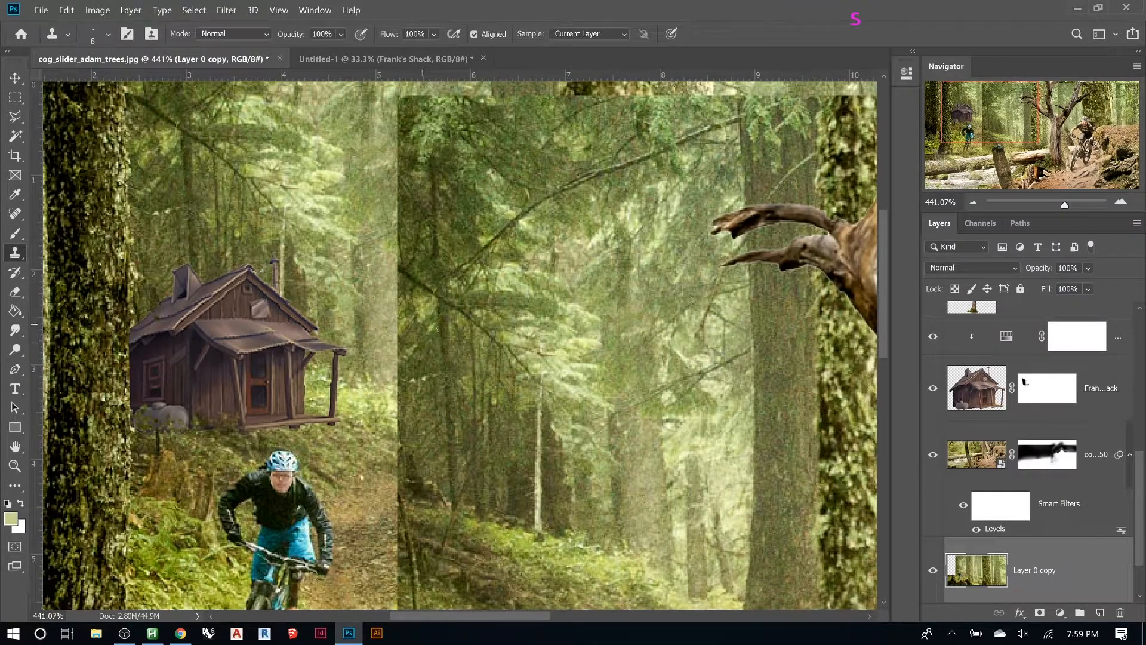
left_click(635, 338, "alt")
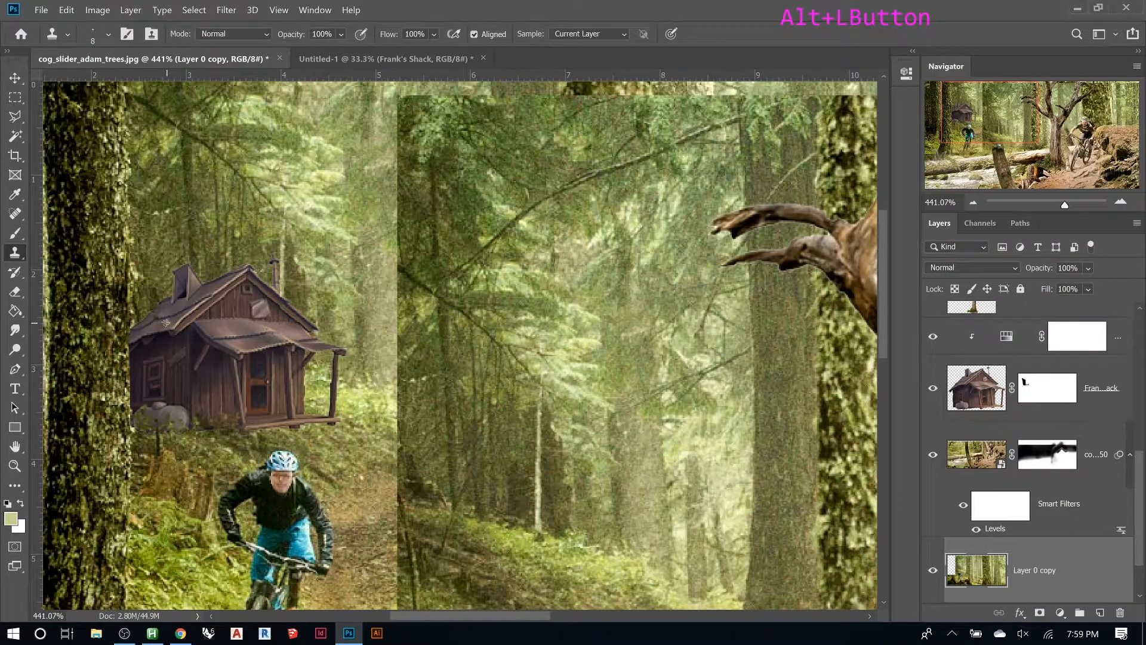
key("z")
mouse_move(102, 237)
left_mouse_down()
mouse_move(105, 253)
mouse_move(657, 466)
left_mouse_up()
key("s")
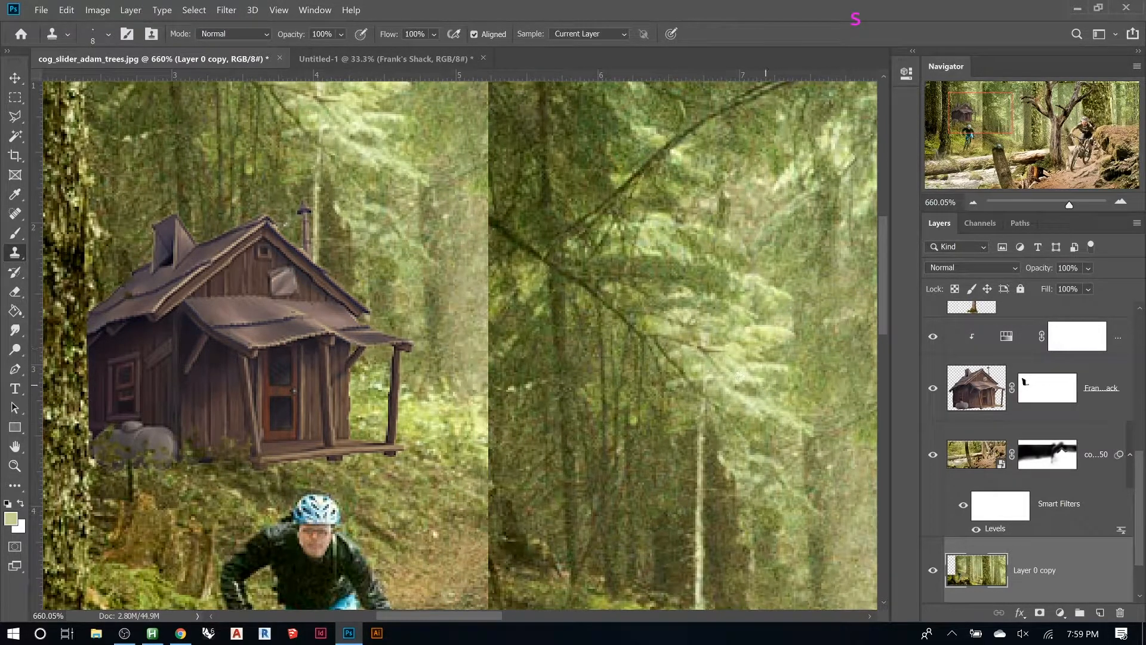
mouse_move(157, 306)
left_mouse_down()
mouse_move(172, 284)
mouse_move(162, 309)
mouse_move(127, 285)
mouse_move(203, 299)
left_mouse_up()
left_click(199, 299)
left_click(213, 294)
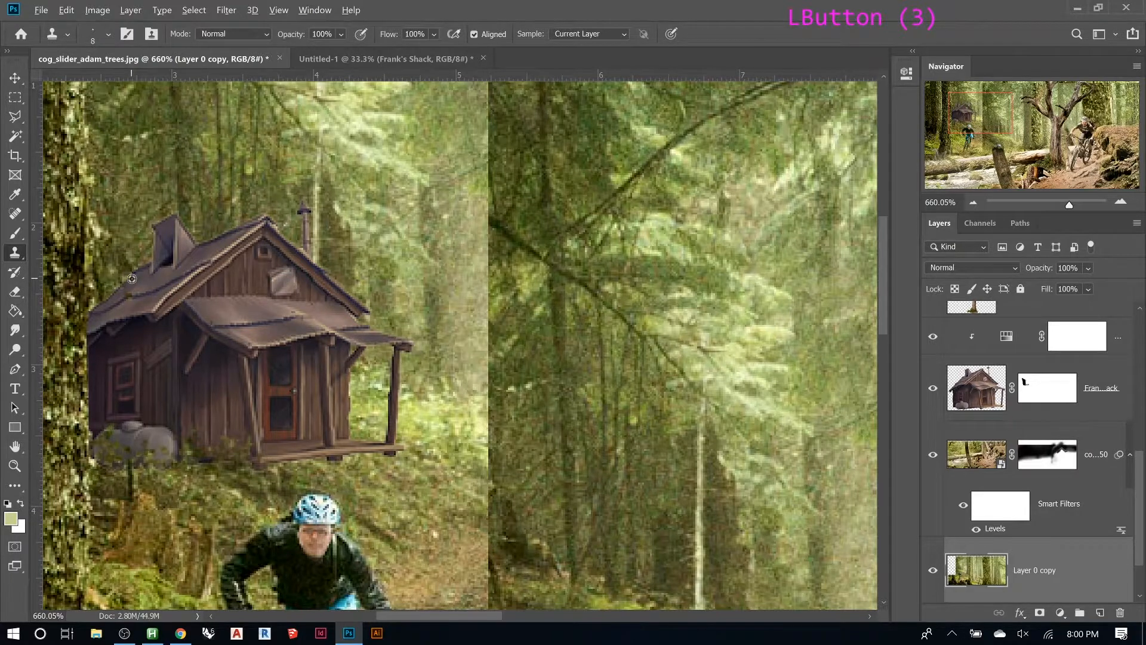
scroll(130, 282, "down", 3)
left_click(692, 277)
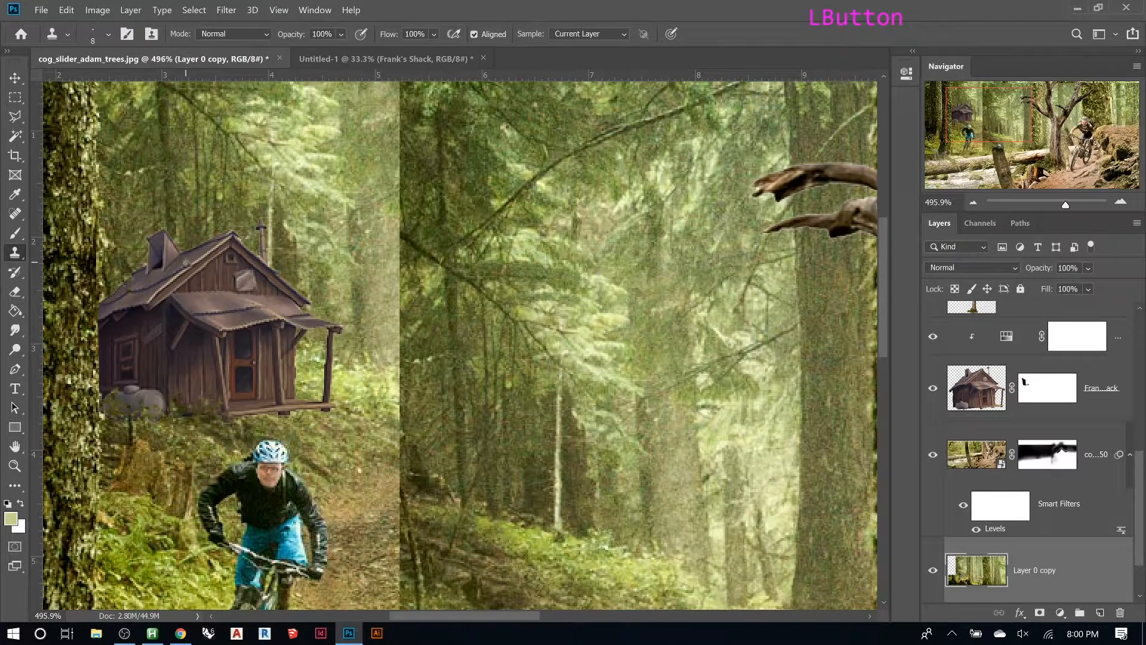
left_click(700, 292)
Move Layer 0 copy above the cabin layer and its clipped adjustment layer, and release its clipping mask
left_click_drag(1056, 567, 1057, 387)
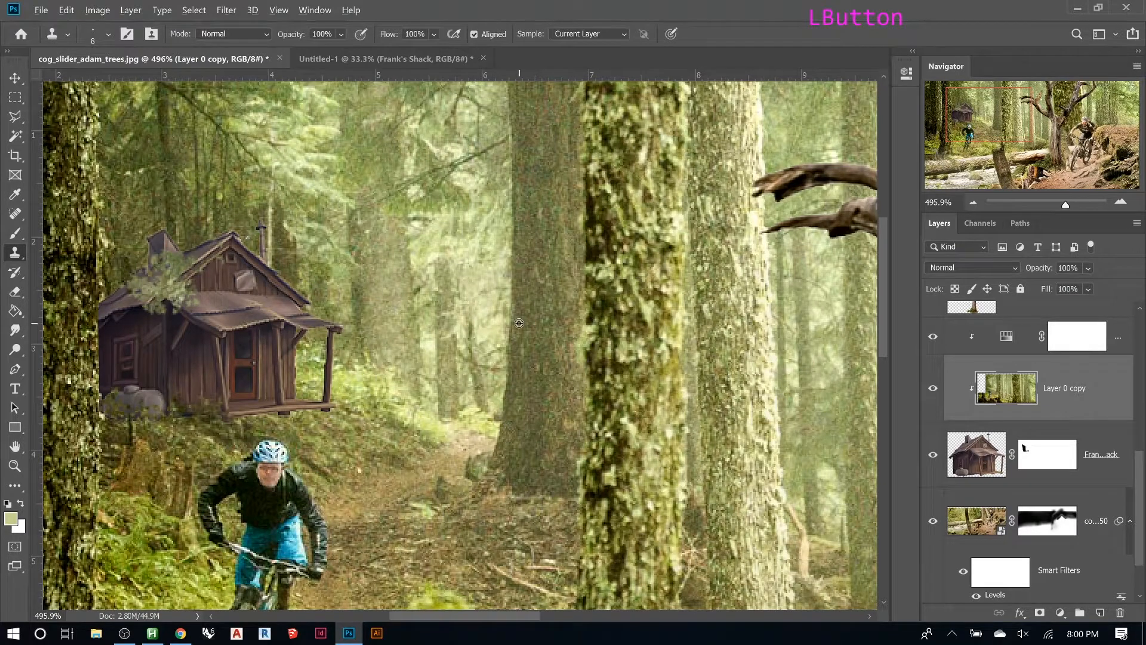
scroll(513, 325, "down", 3)
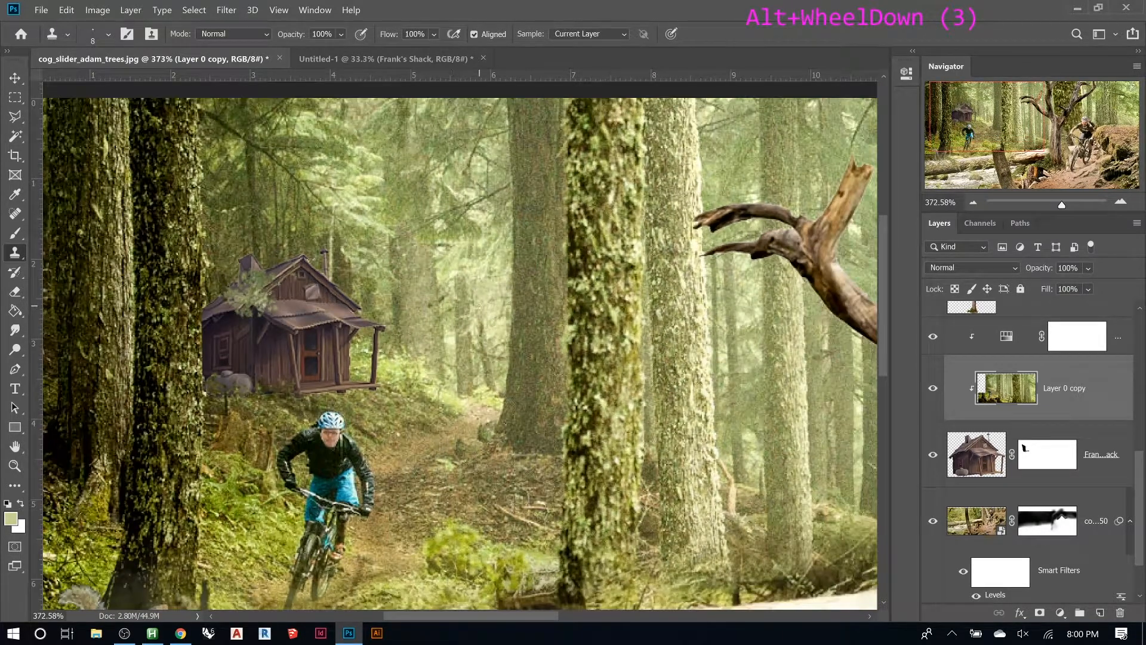
left_click(1003, 391)
scroll(193, 289, "down", 3)
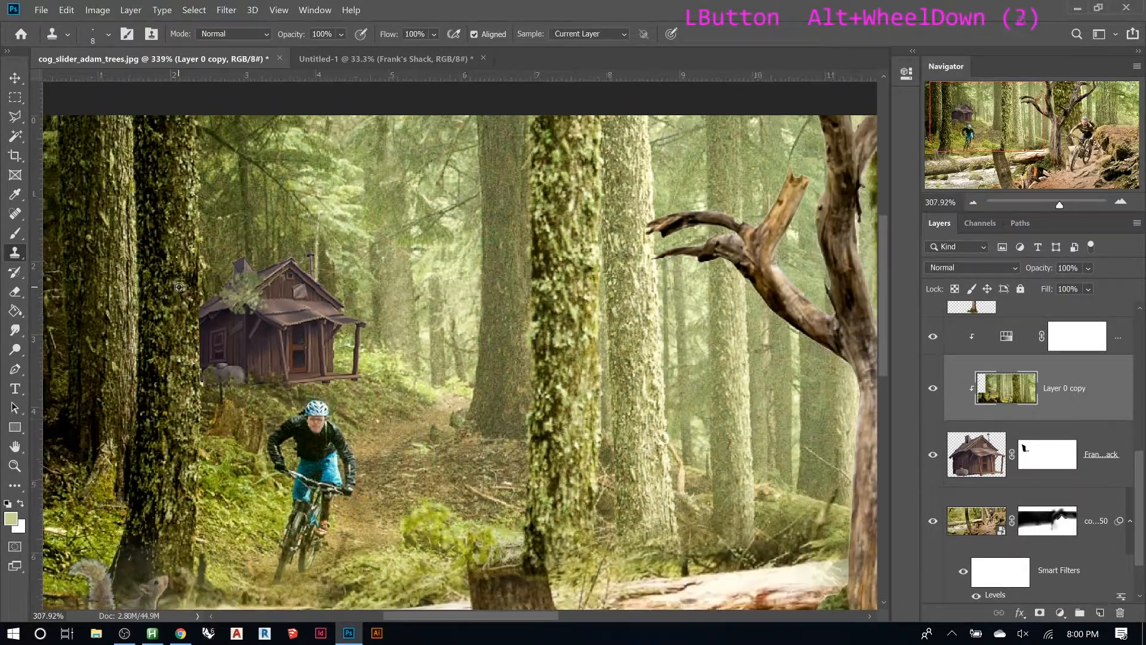
key("v")
mouse_move(326, 316)
left_mouse_down()
mouse_move(397, 289)
mouse_move(352, 310)
mouse_move(313, 298)
left_mouse_up()
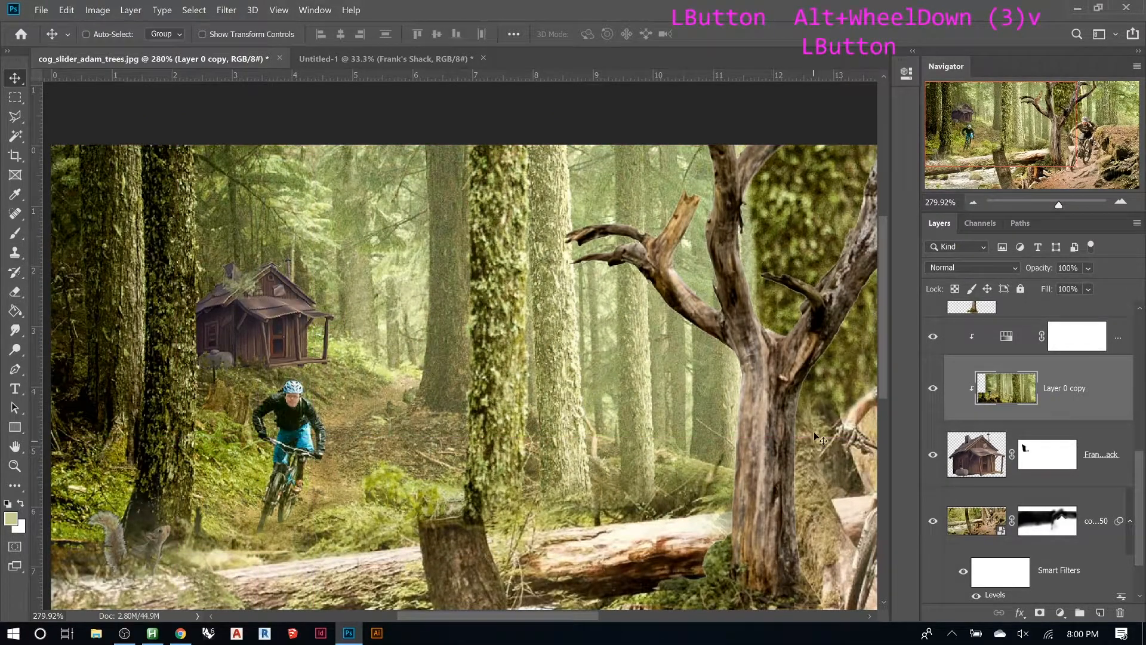
left_click_drag(1001, 404, 982, 358)
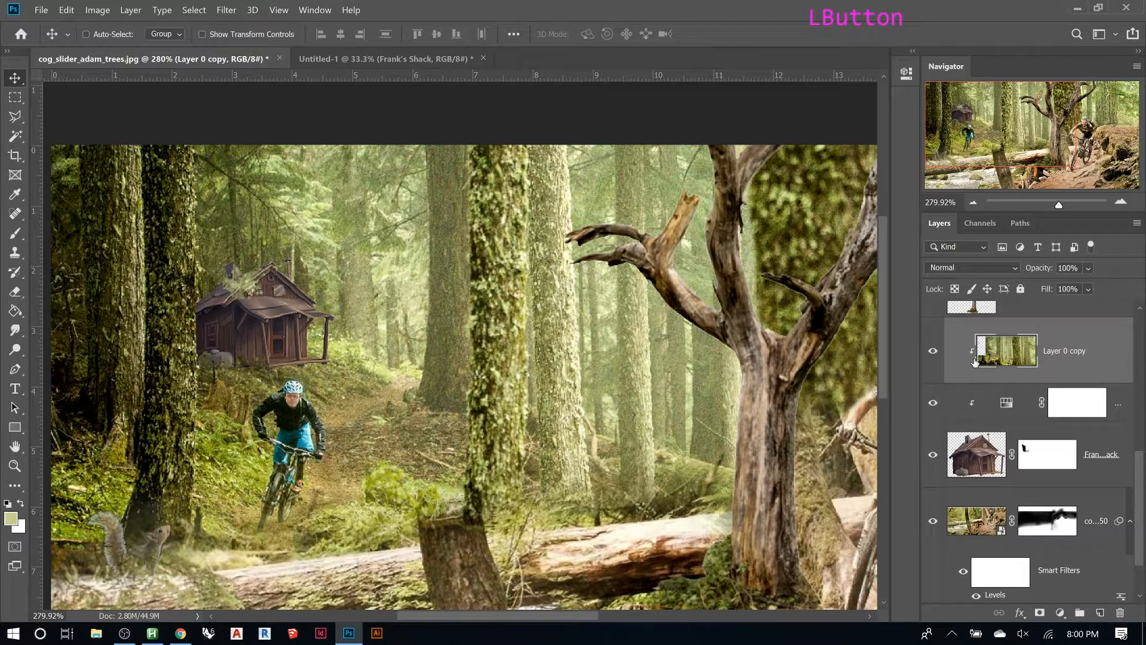
left_click(977, 384, "alt")
Shift the forest copy slightly right and delete a rectangular area around the stray cloned foliage over the cabin
left_click_drag(472, 321, 504, 316)
key("m")
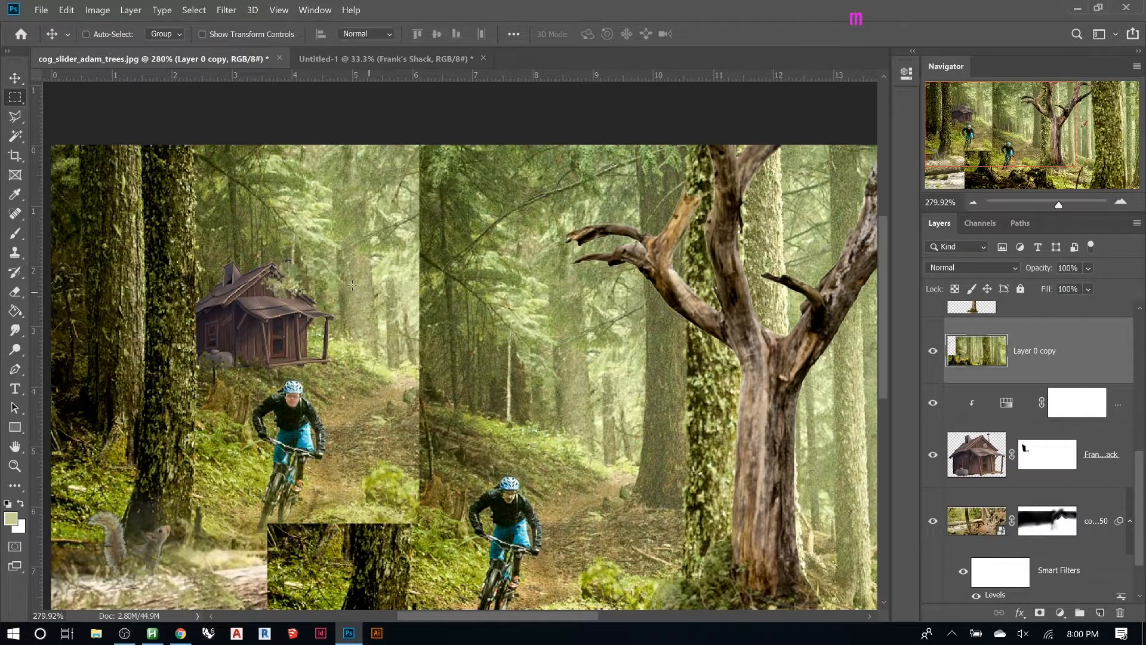
mouse_move(206, 232)
left_mouse_down()
mouse_move(353, 289)
mouse_move(378, 340)
left_mouse_up()
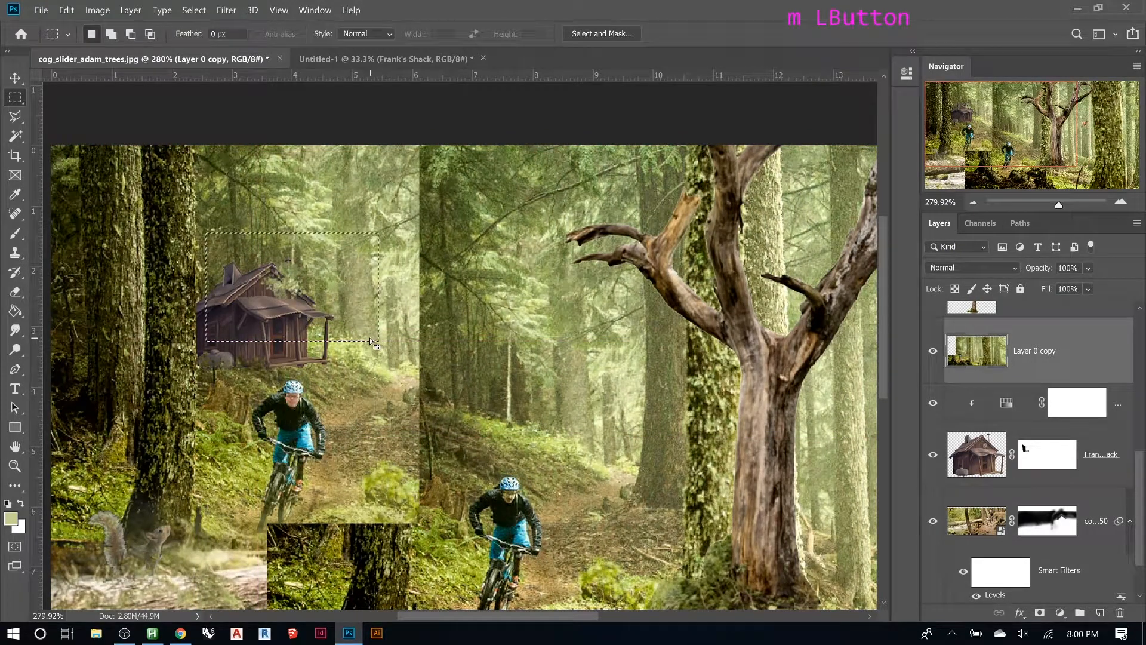
key("Delete")
key("ctrl+d")
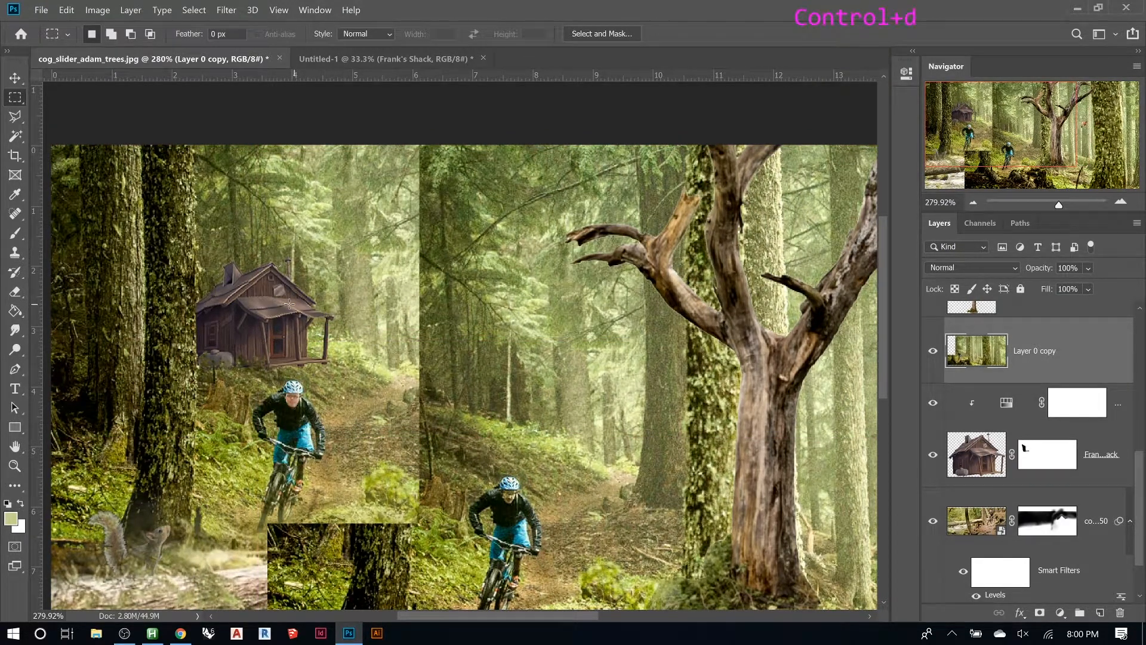
Sample light foliage from the forest copy and clone a few leaves onto the left slope of the cabin's roof
key("s")
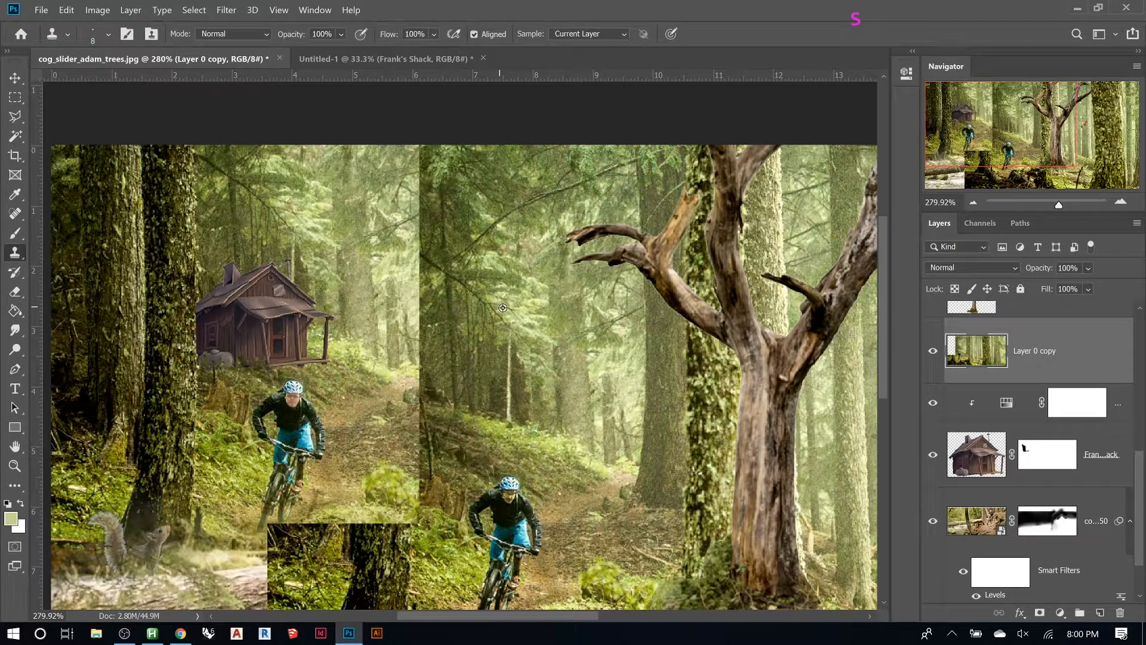
left_click(546, 296, "alt")
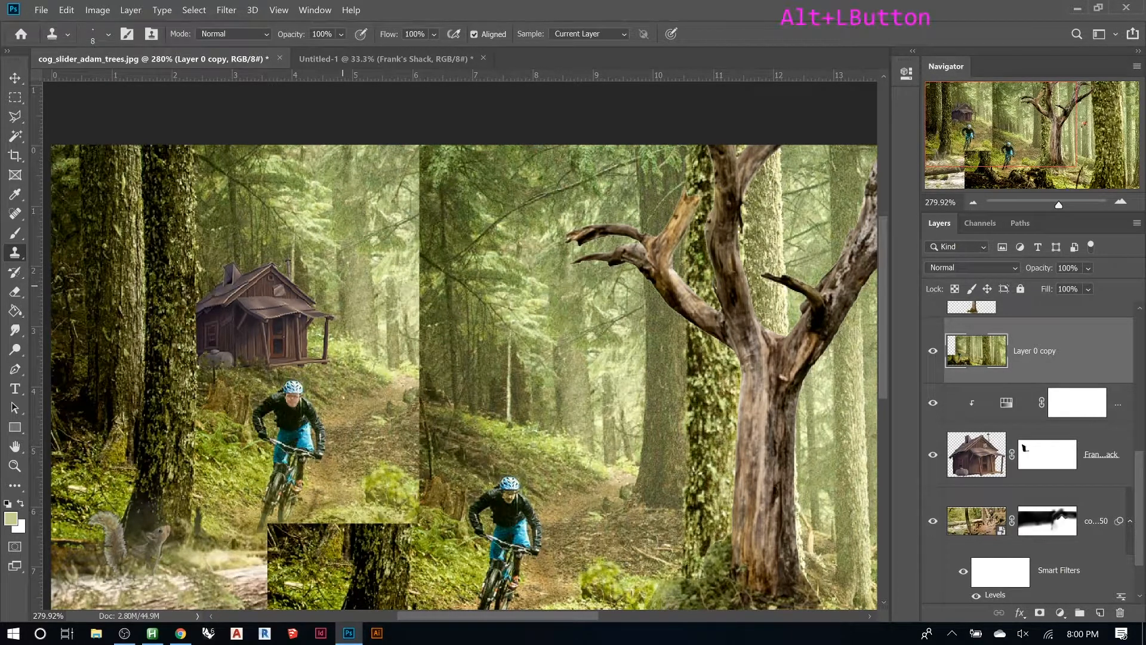
left_click(212, 291)
left_click(233, 279)
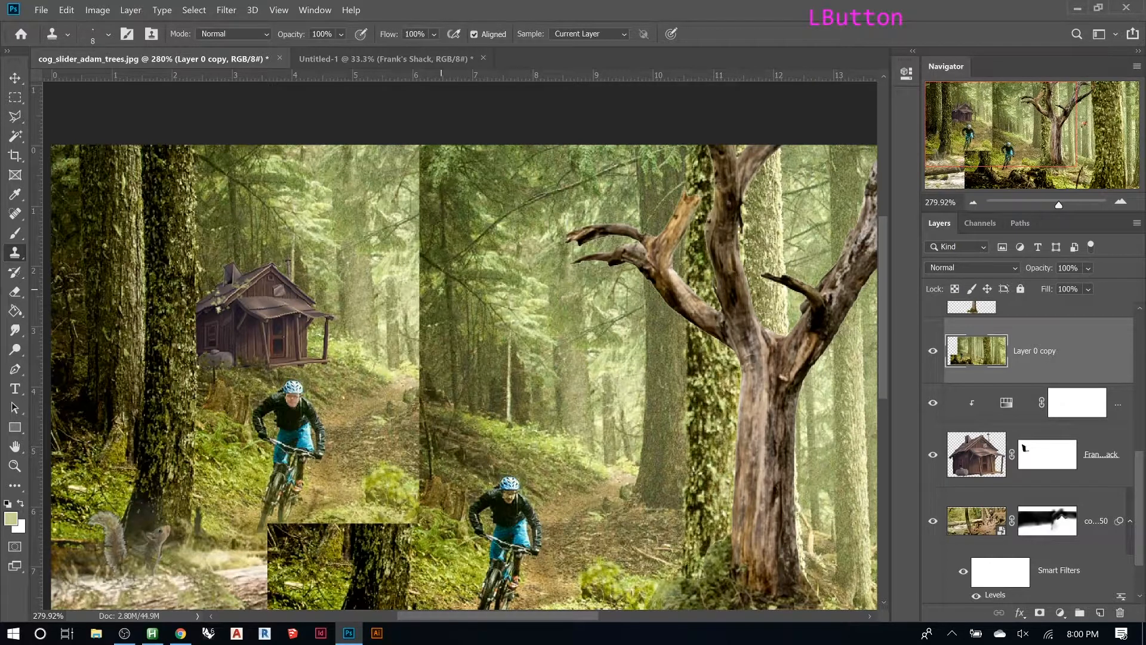
key("z")
left_click_drag(182, 253, 320, 338)
scroll(320, 337, "down", 6, "alt")
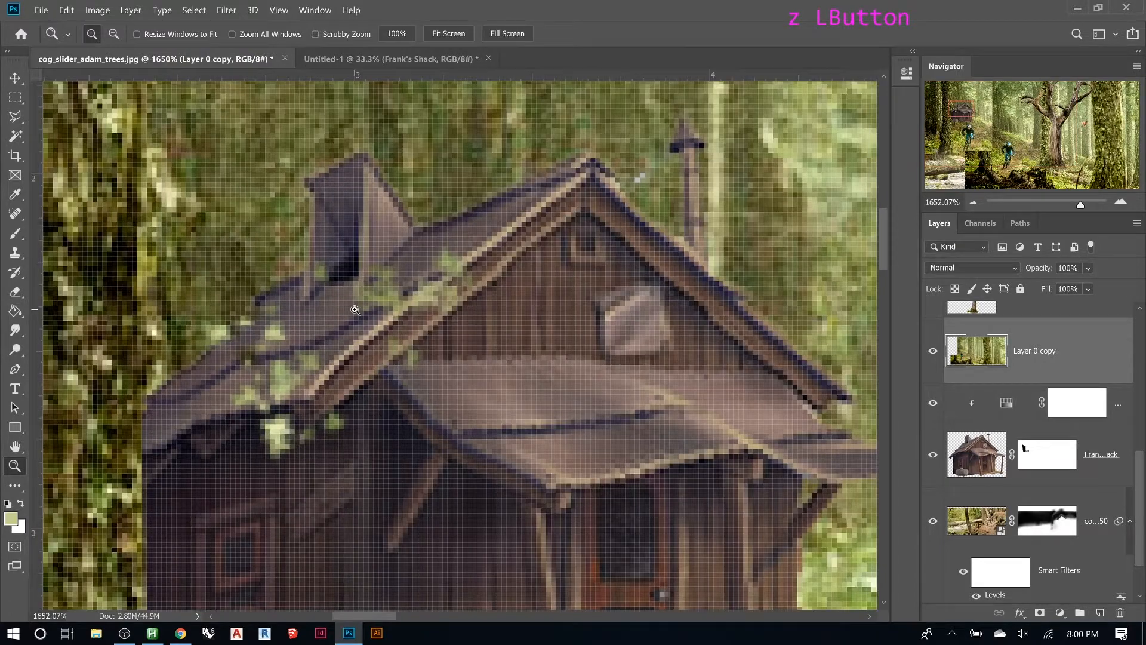
scroll(361, 315, "down", 9, "alt")
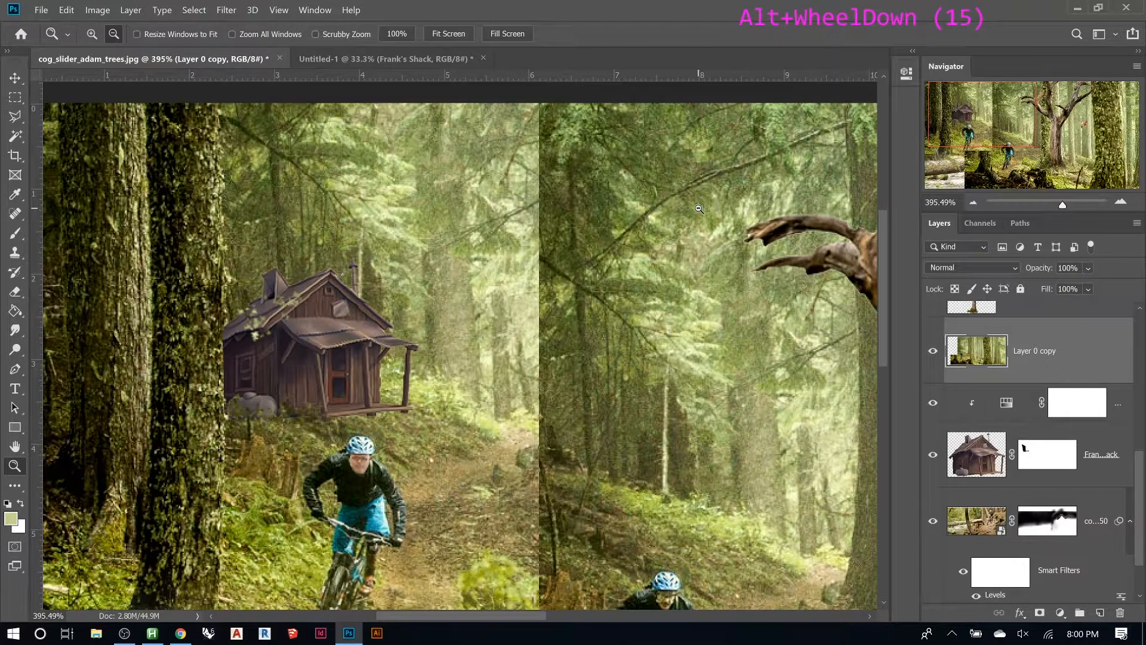
Sample branches from the upper forest copy and clone them across the cabin's roof, gable and left wall
key("s")
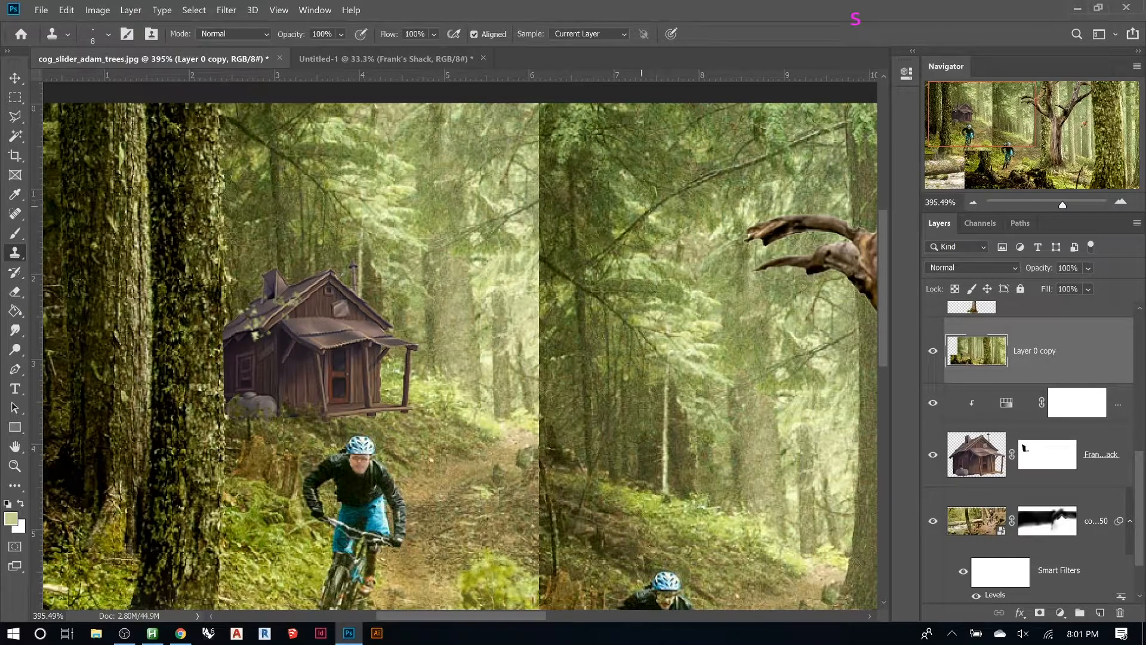
left_click(647, 210, "alt")
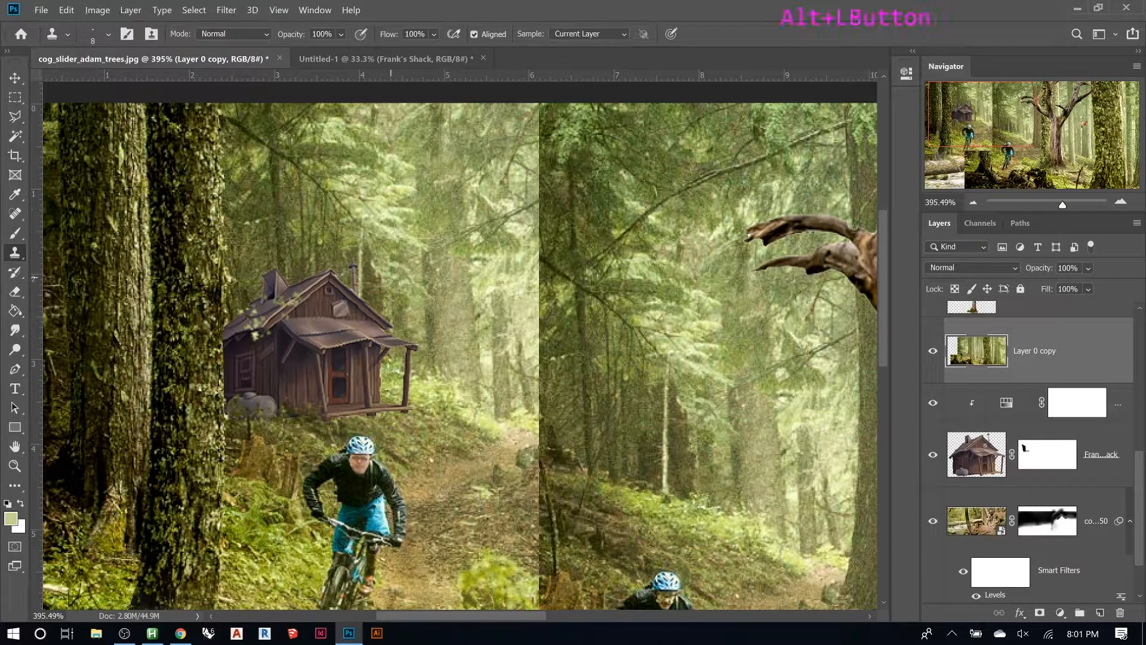
left_click(299, 288)
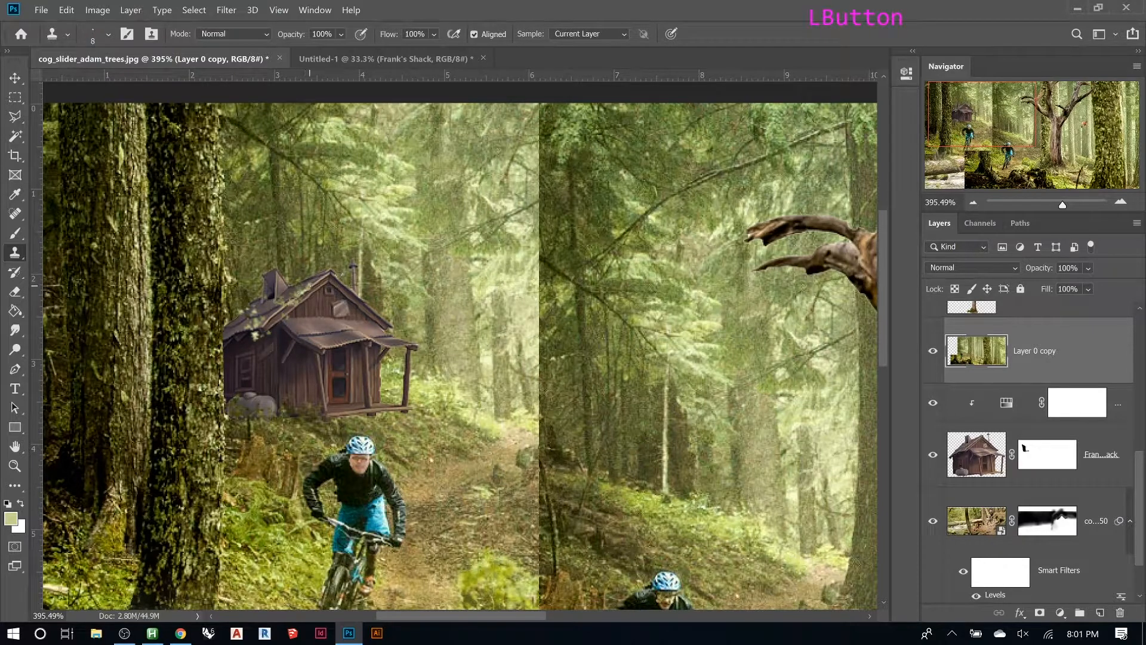
left_click_drag(320, 310, 301, 317)
left_click(251, 319)
left_click(239, 337)
left_click(289, 311)
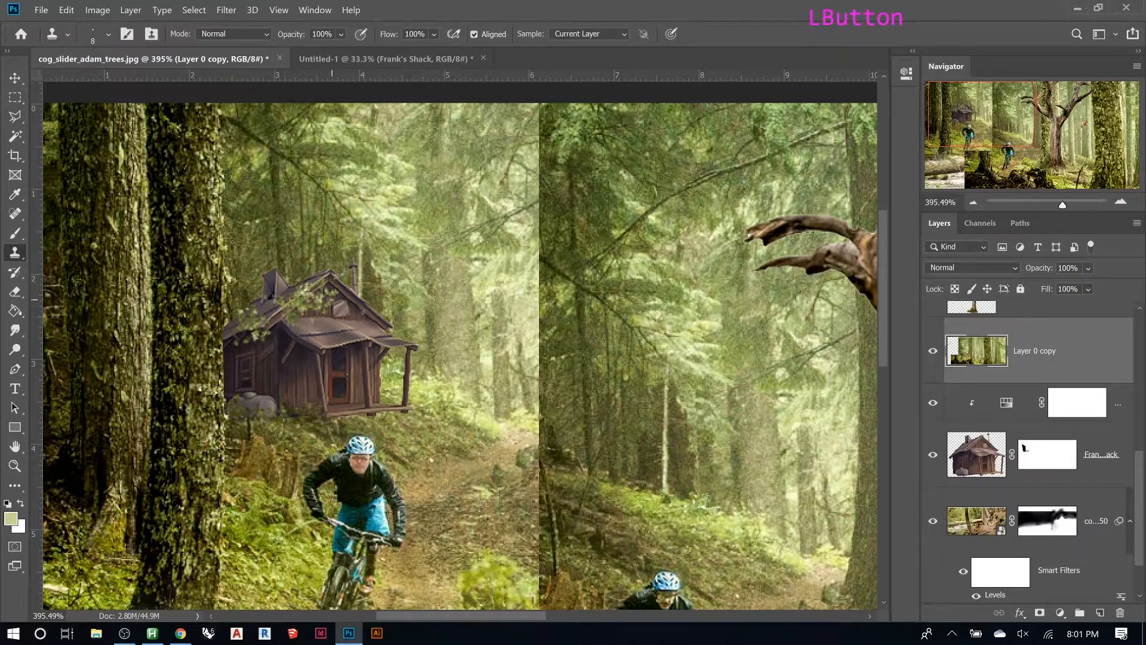
left_click_drag(362, 311, 353, 315)
left_click_drag(256, 358, 234, 392)
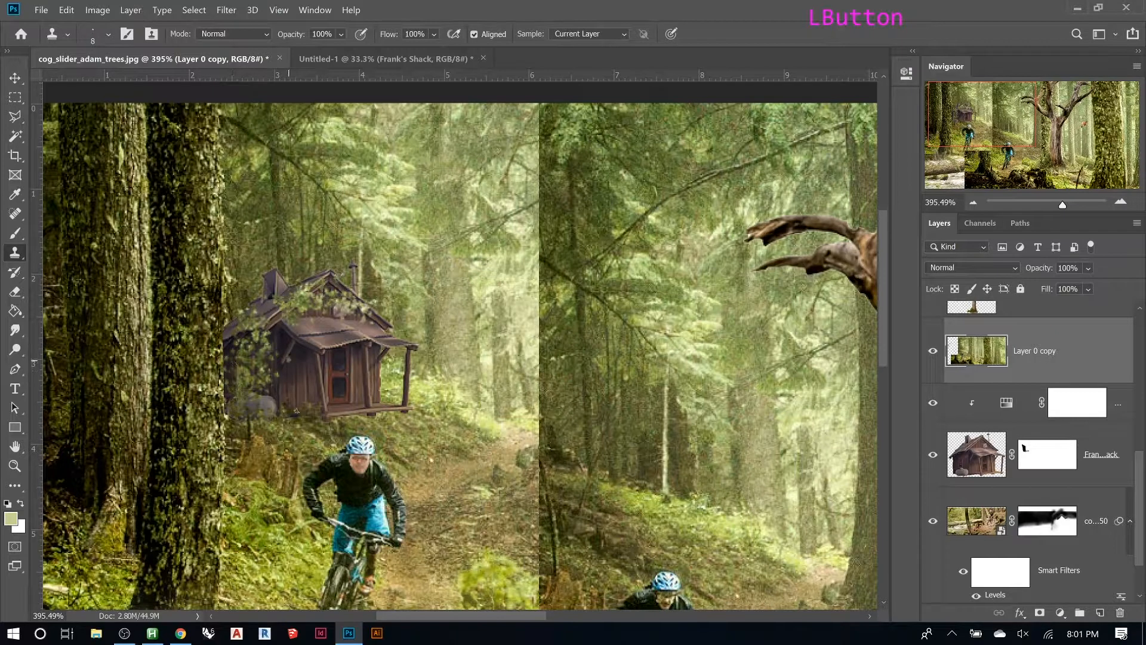
left_click_drag(296, 410, 283, 389)
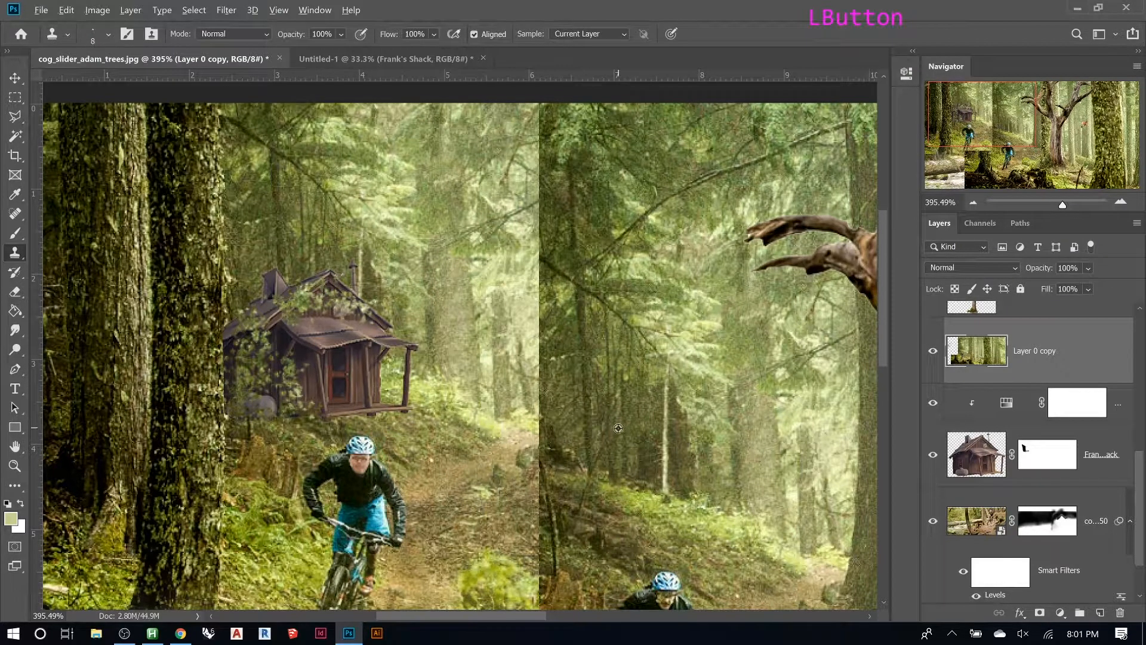
Sample undergrowth from the forest copy's hillside and clone it over the cabin's left wall, base, porch edge and roof
left_click(618, 447, "alt")
mouse_move(261, 392)
left_mouse_down()
mouse_move(231, 367)
mouse_move(245, 343)
left_mouse_up()
mouse_move(289, 395)
left_mouse_down()
mouse_move(295, 406)
mouse_move(412, 418)
mouse_move(407, 406)
left_mouse_up()
left_click(412, 382)
left_click(417, 363)
mouse_move(370, 286)
left_mouse_down()
mouse_move(334, 310)
mouse_move(317, 295)
mouse_move(301, 323)
mouse_move(278, 316)
left_mouse_up()
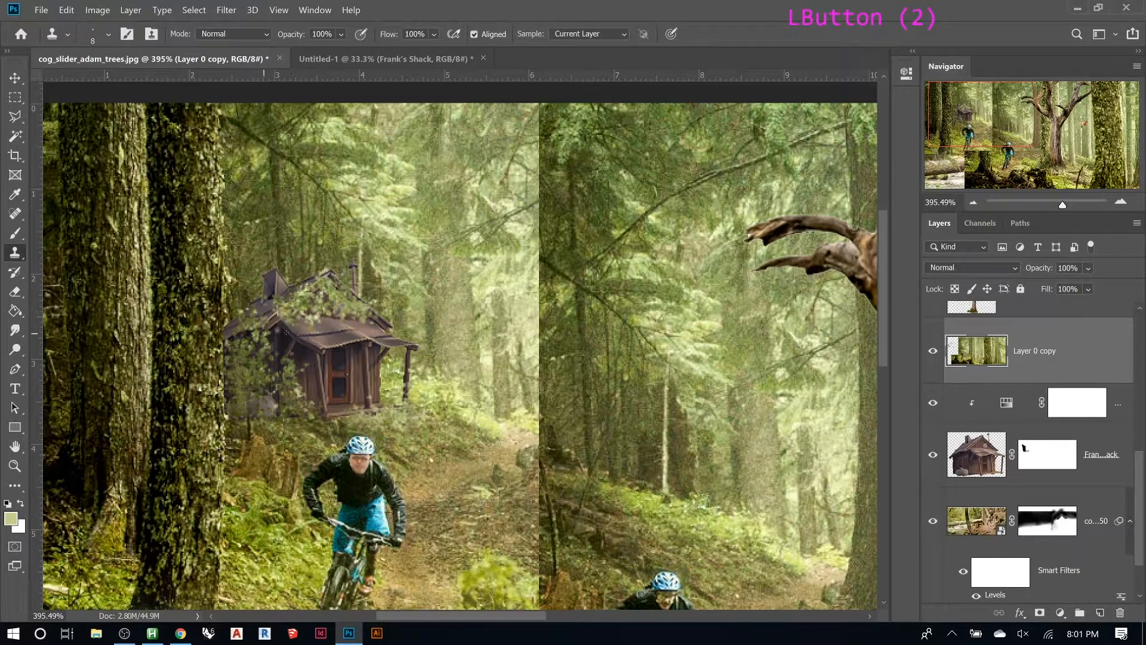
left_click(388, 304)
left_click(385, 304)
Reduce the clone brush to size 5, resample the hillside foliage and stamp it around the porch's right post
key("bracketleft")
key("bracketleft")
key("bracketleft")
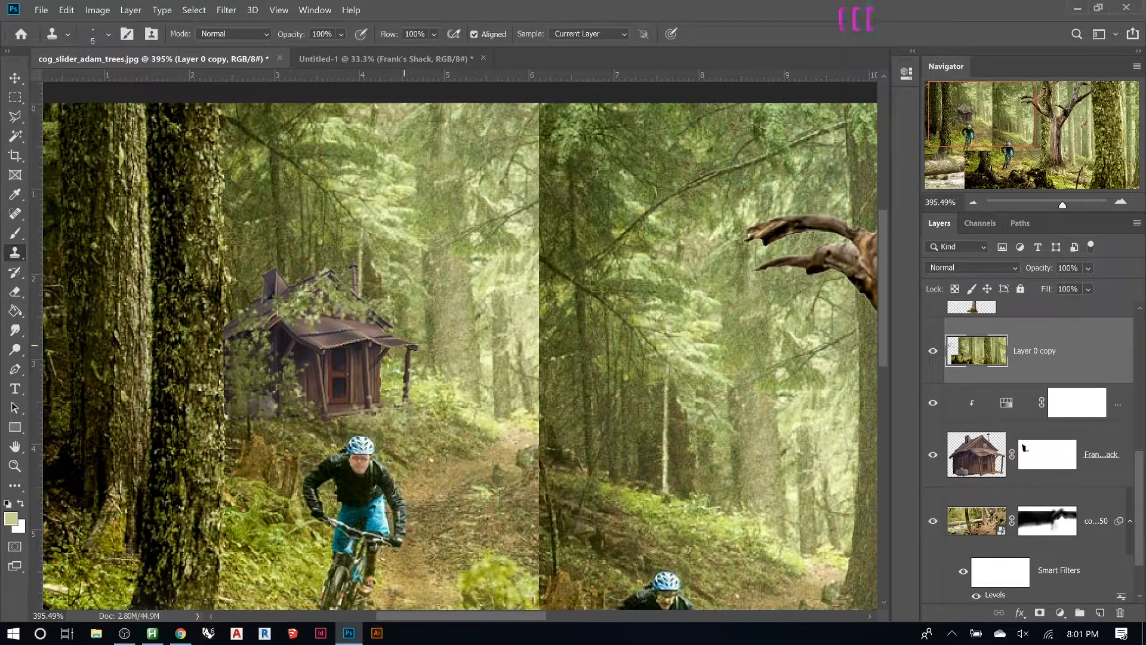
left_click(392, 350)
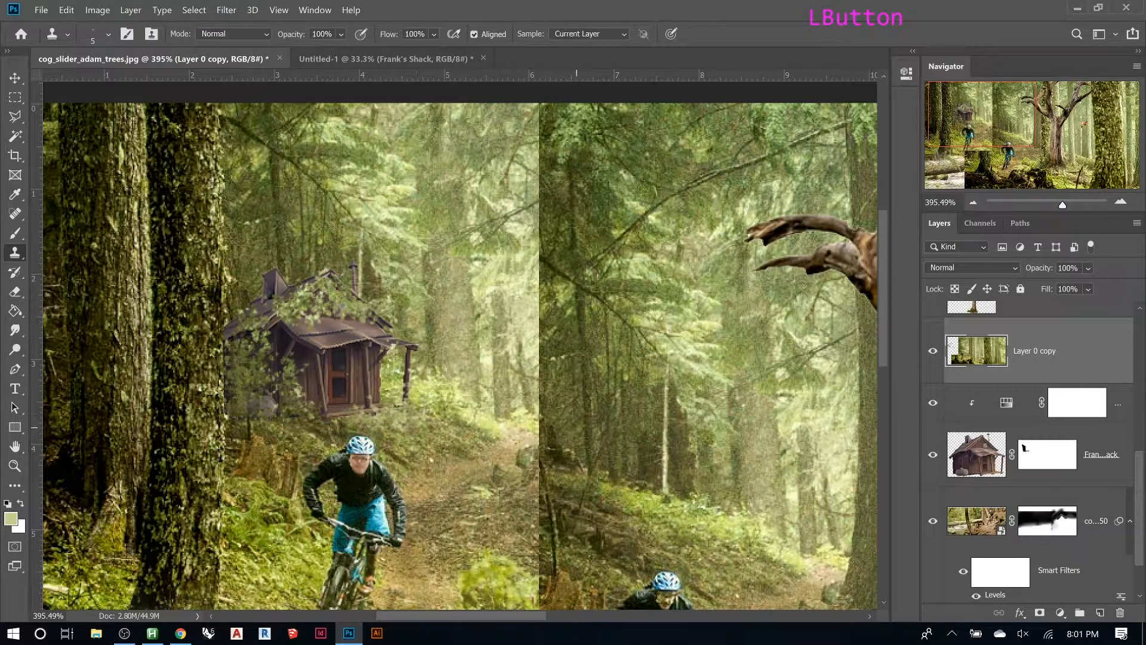
left_click(644, 453, "alt")
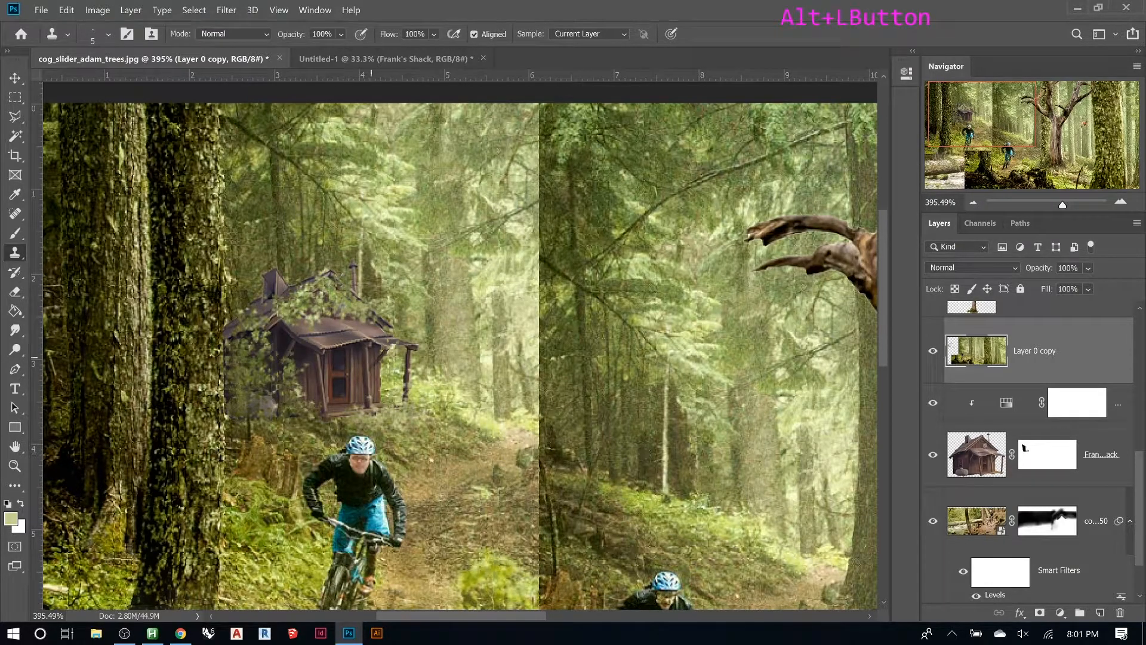
left_click(396, 357)
left_click_drag(393, 348, 393, 373)
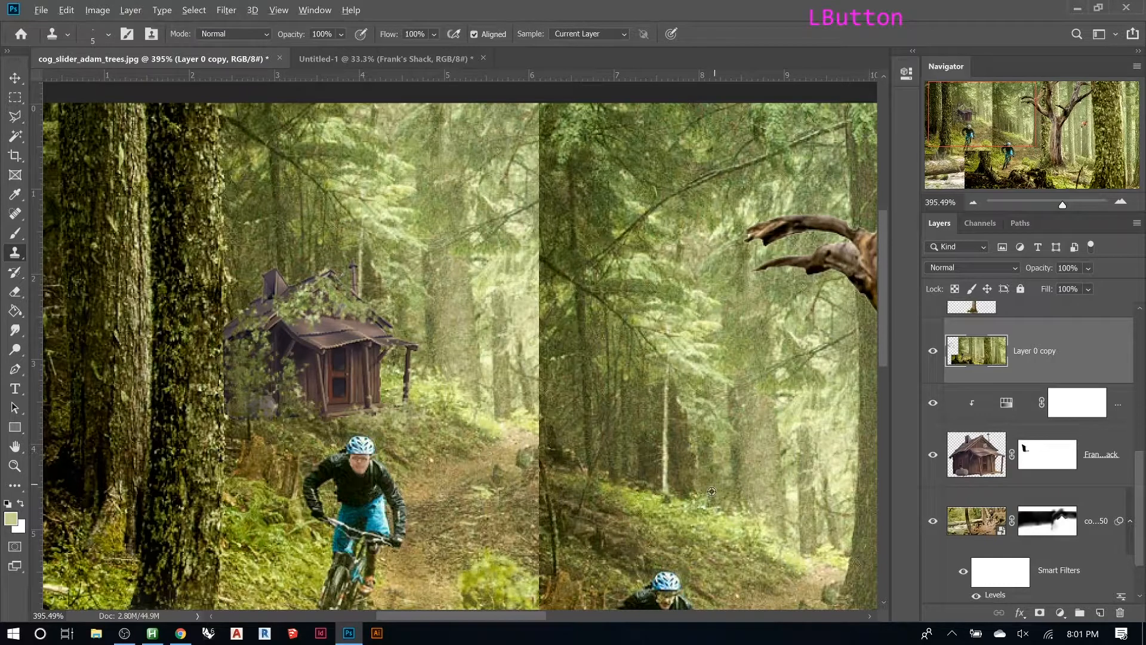
Clone small clusters of leaves over the left roof slope and along the cabin's left eave
mouse_move(276, 319)
left_mouse_down()
mouse_move(271, 309)
mouse_move(281, 322)
mouse_move(296, 296)
left_mouse_up()
left_click_drag(284, 302, 254, 323)
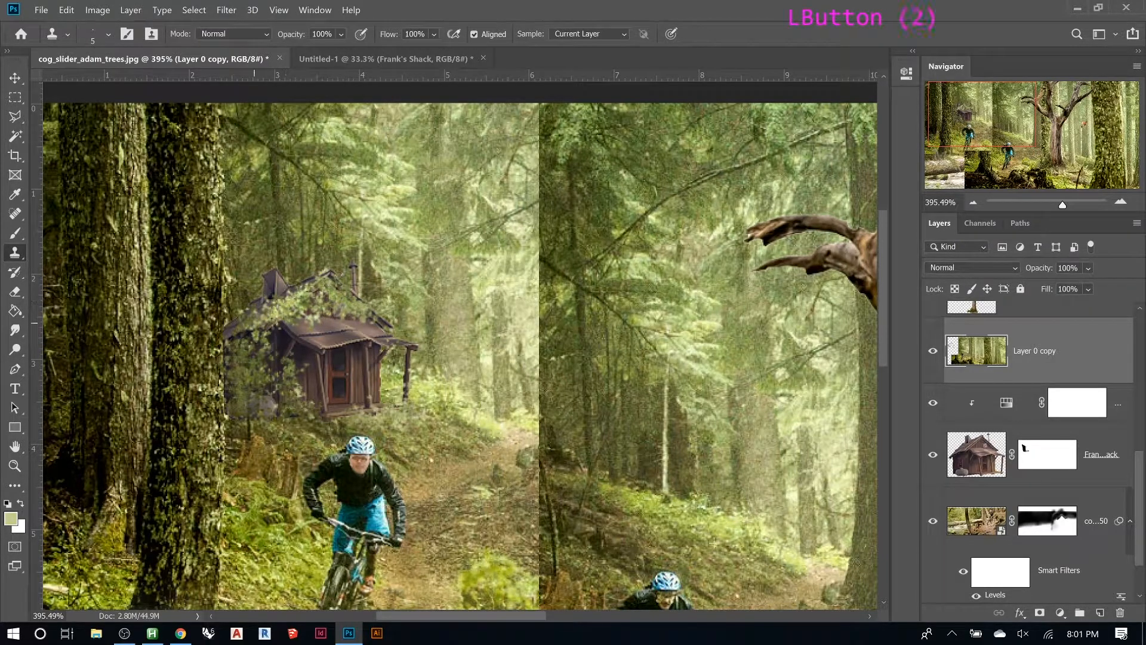
left_click(237, 311)
left_click(230, 320)
left_click(221, 325)
left_click(224, 331)
left_click(233, 331)
left_click(242, 333)
left_click(249, 334)
left_click(254, 324)
Stamp more cloned foliage down the cabin's left wall to its base
left_click(256, 351)
left_click(268, 392)
left_click(254, 398)
left_click(259, 406)
left_click(263, 412)
Stamp cloned leaves over the cabin's chimney and the adjoining roof, and check the blend in the whole scene
scroll(270, 373, "down", 10)
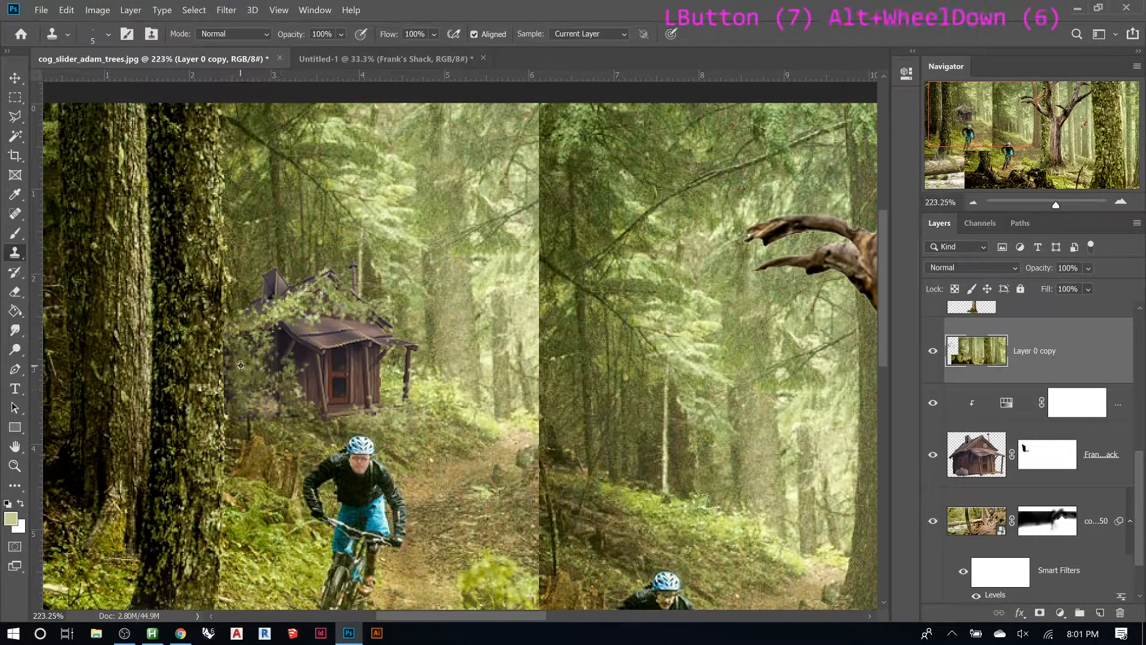
scroll(217, 322, "up", 8)
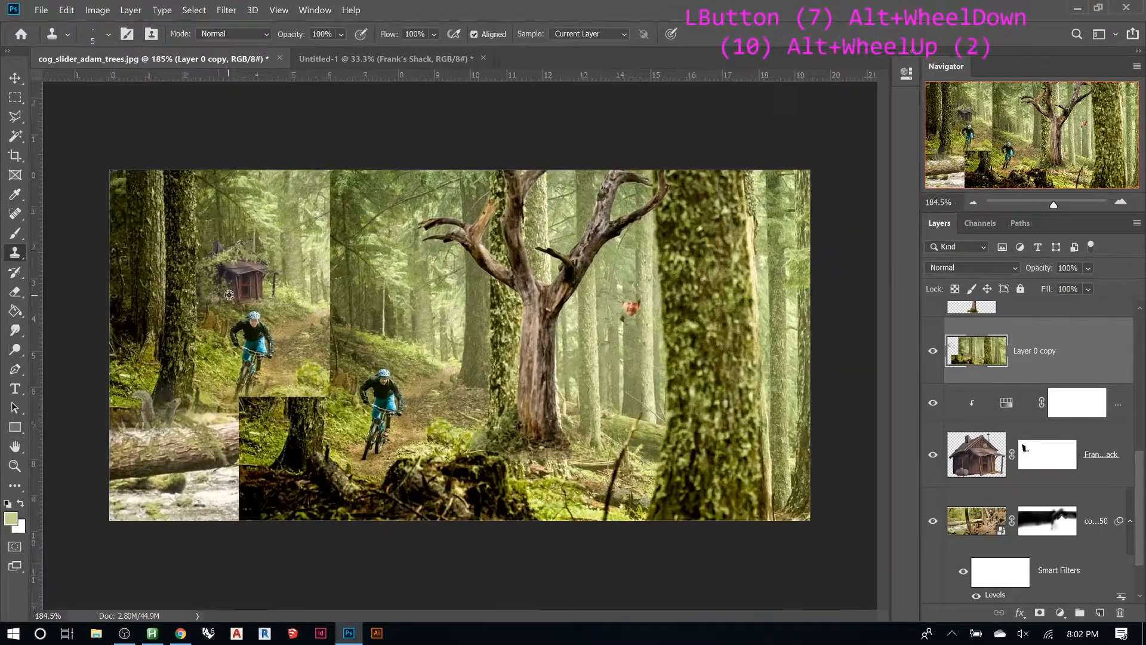
scroll(175, 218, "up", 4)
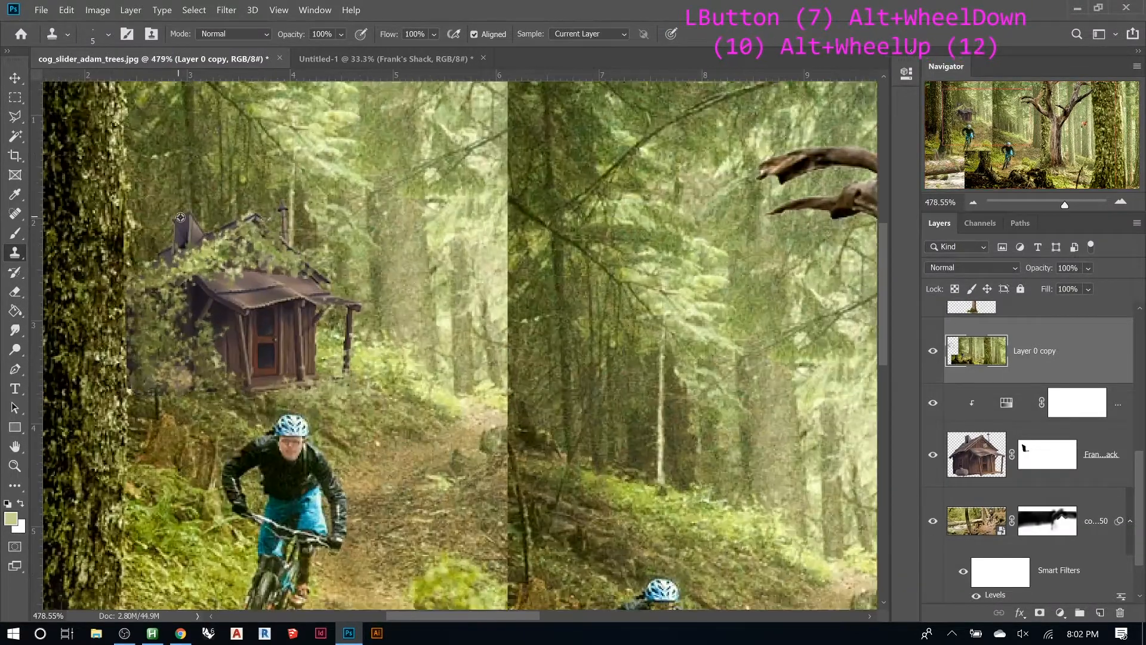
left_click(192, 225)
left_click(215, 232)
left_click(197, 246)
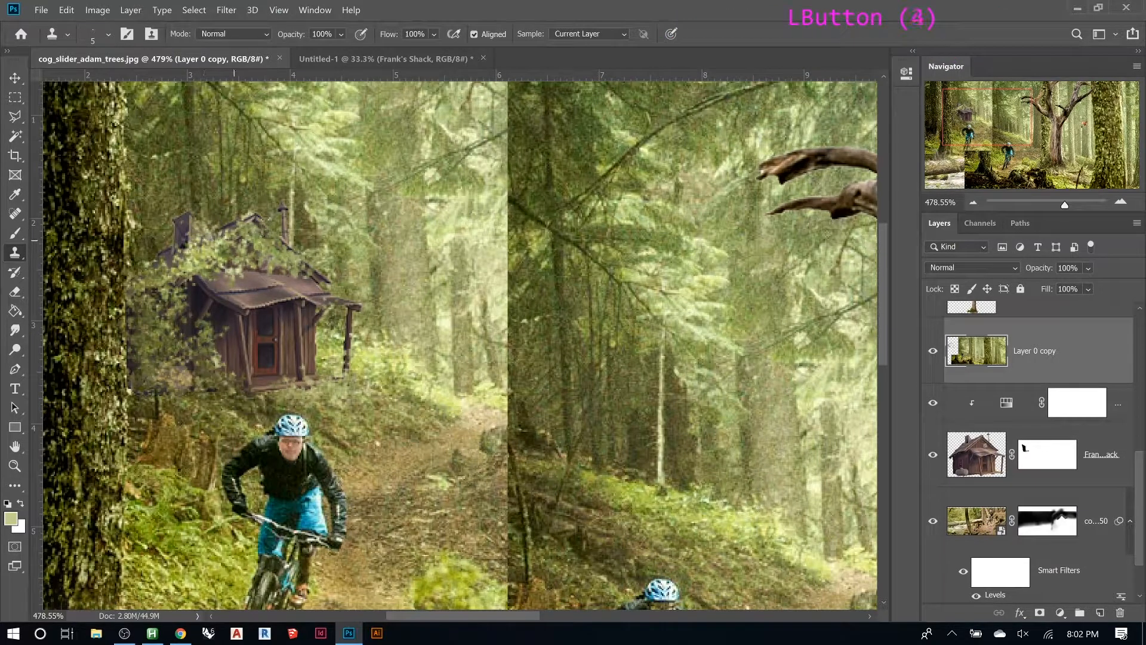
scroll(203, 278, "down", 6)
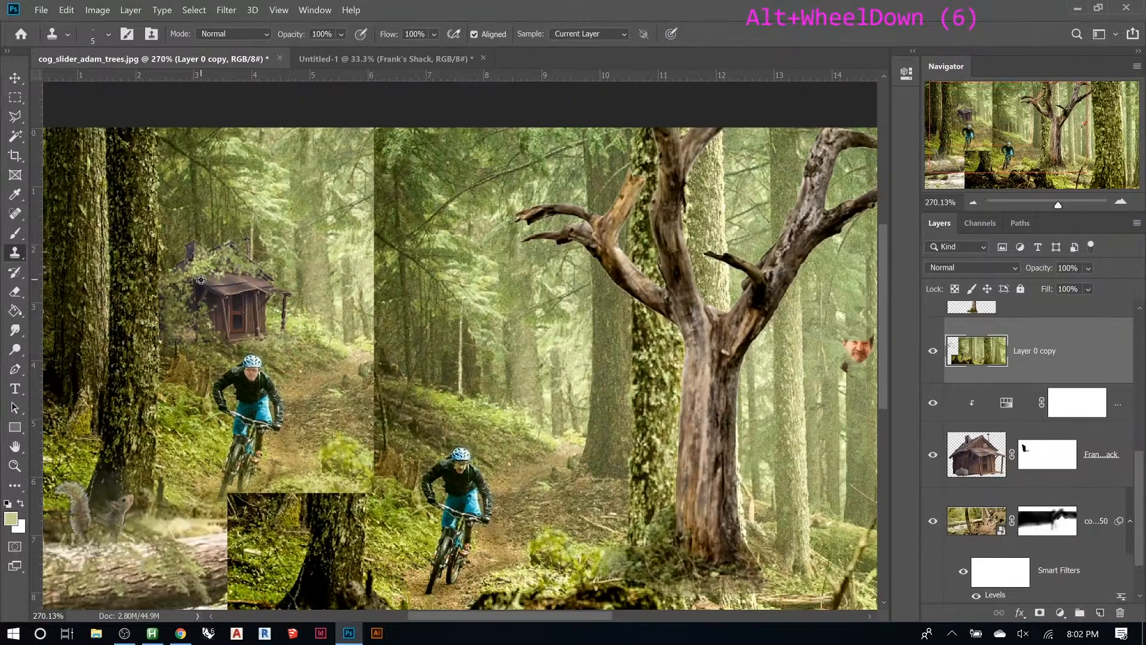
Mask the duplicated forest layer to a rectangular area around the cabin so only the cloned foliage there shows
scroll(171, 280, "up", 5)
left_click(1021, 352)
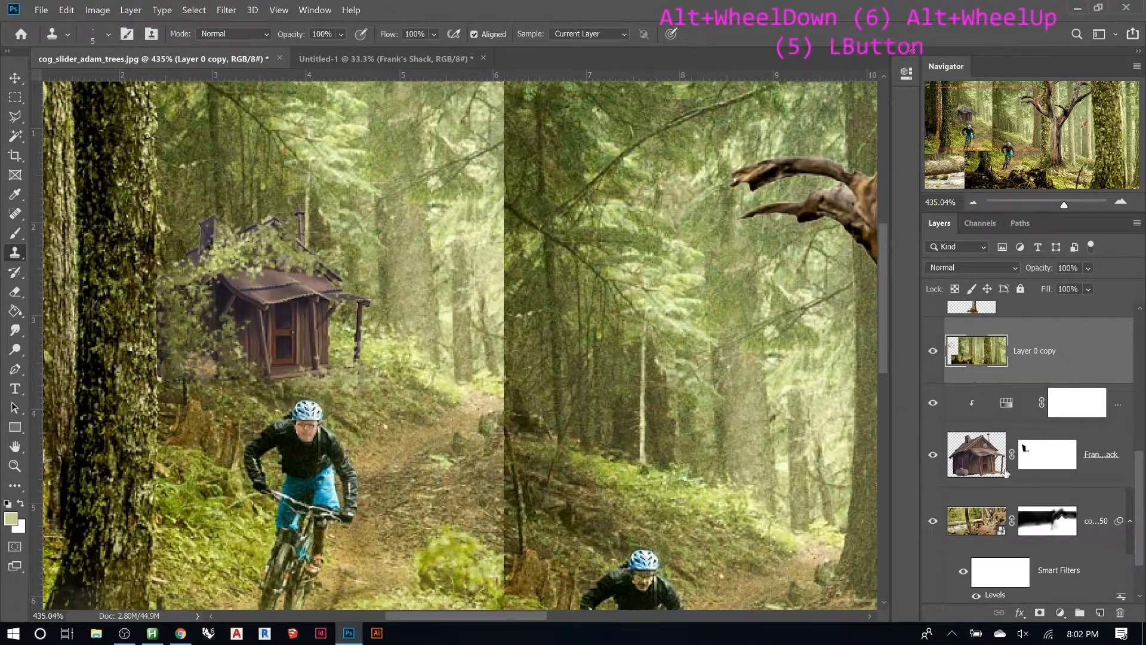
scroll(353, 329, "down", 3)
scroll(354, 328, "down", 5)
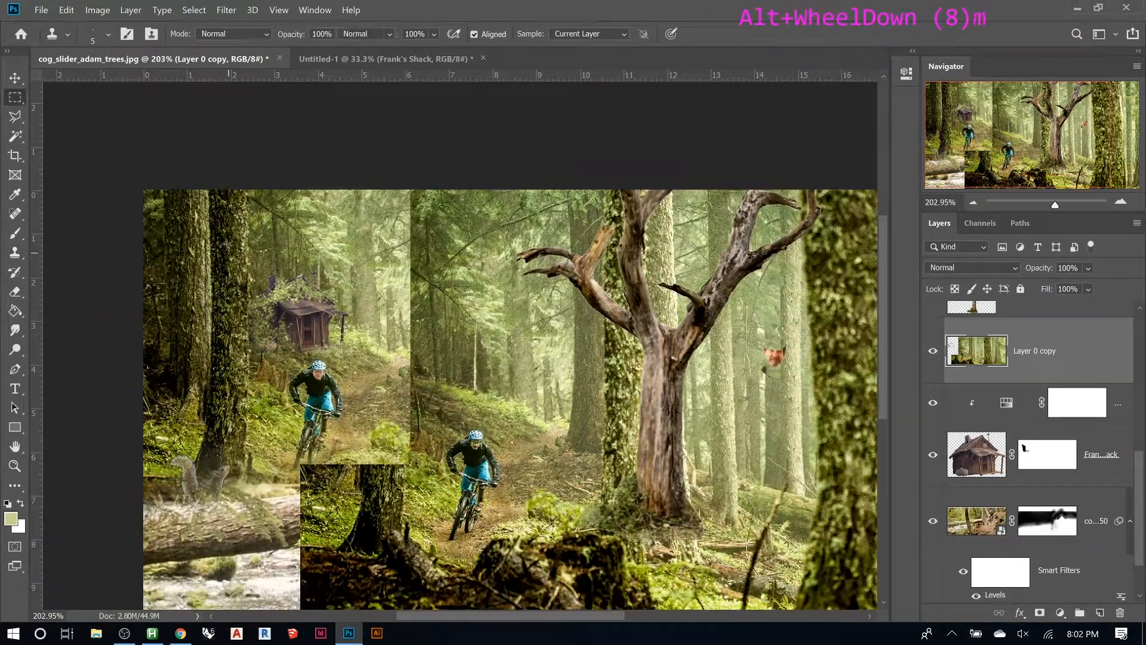
key("m")
left_click_drag(194, 232, 367, 380)
left_click(1039, 612)
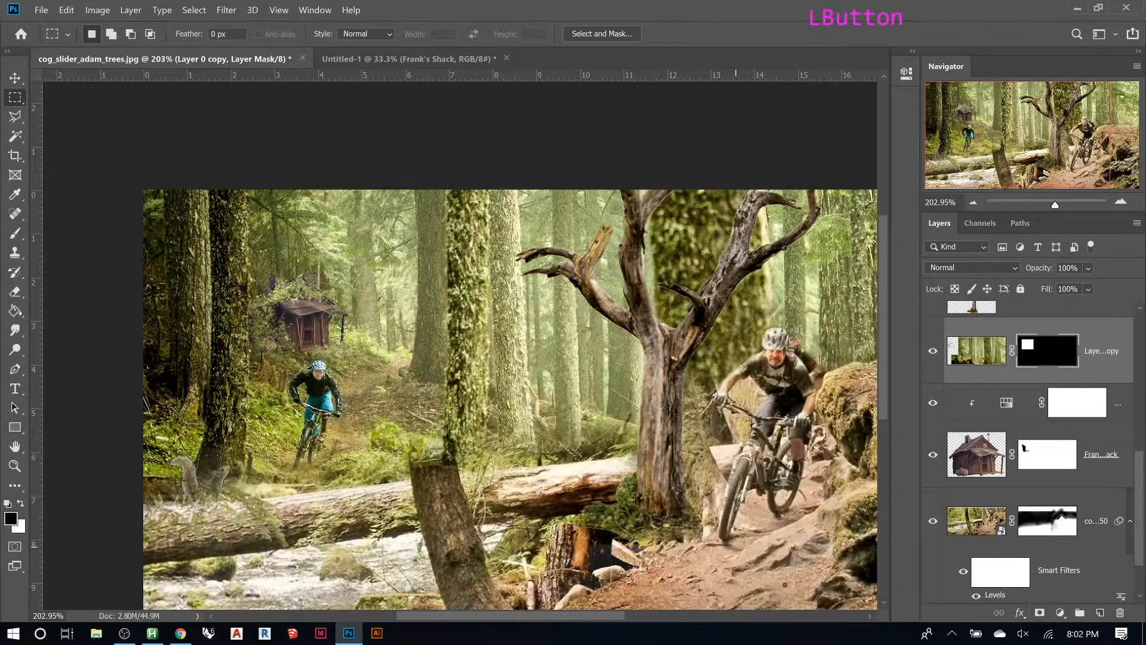
Add a Hue/Saturation adjustment clipped to the masked forest copy and set its lightness to -57
key("z")
left_click_drag(183, 228, 436, 420)
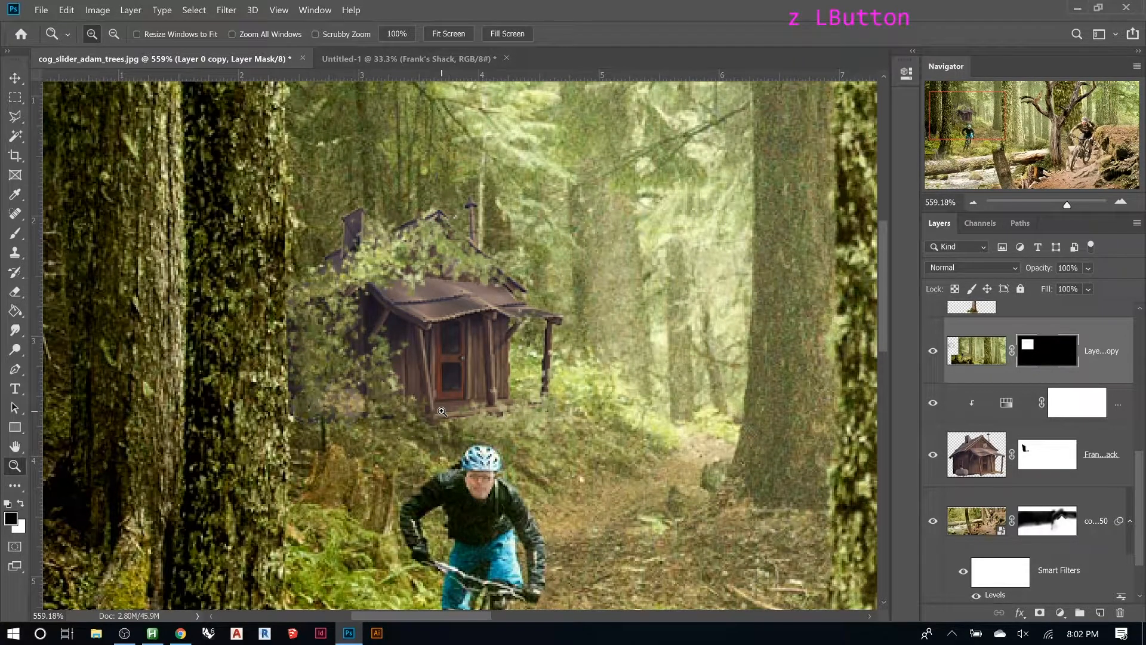
left_click(1060, 613)
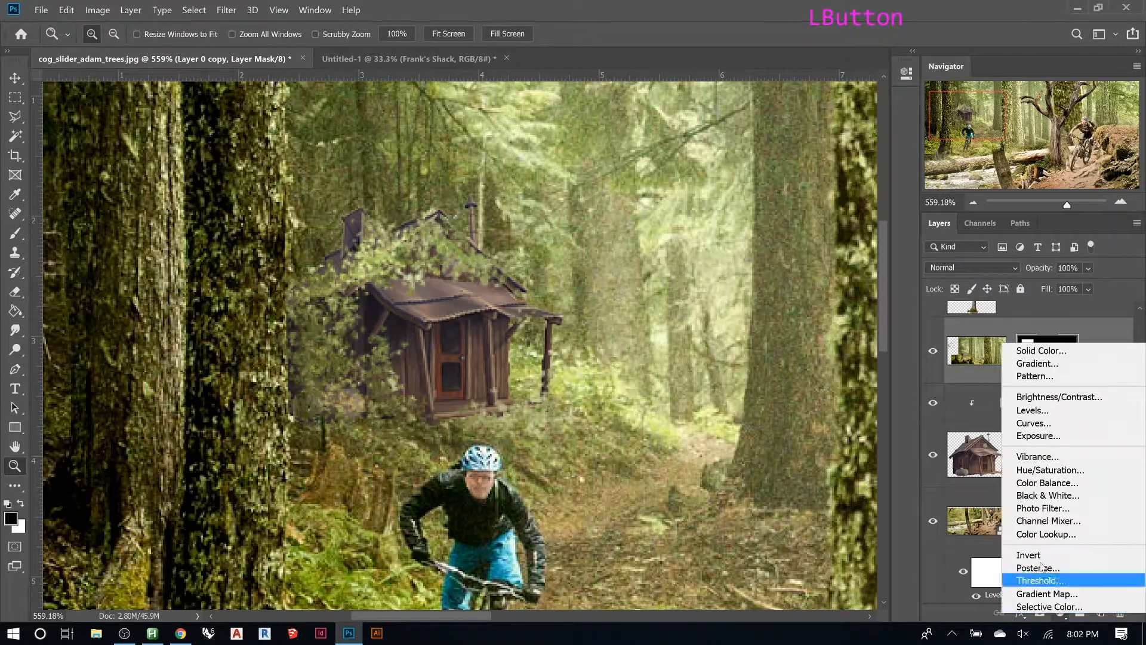
left_click(1049, 470)
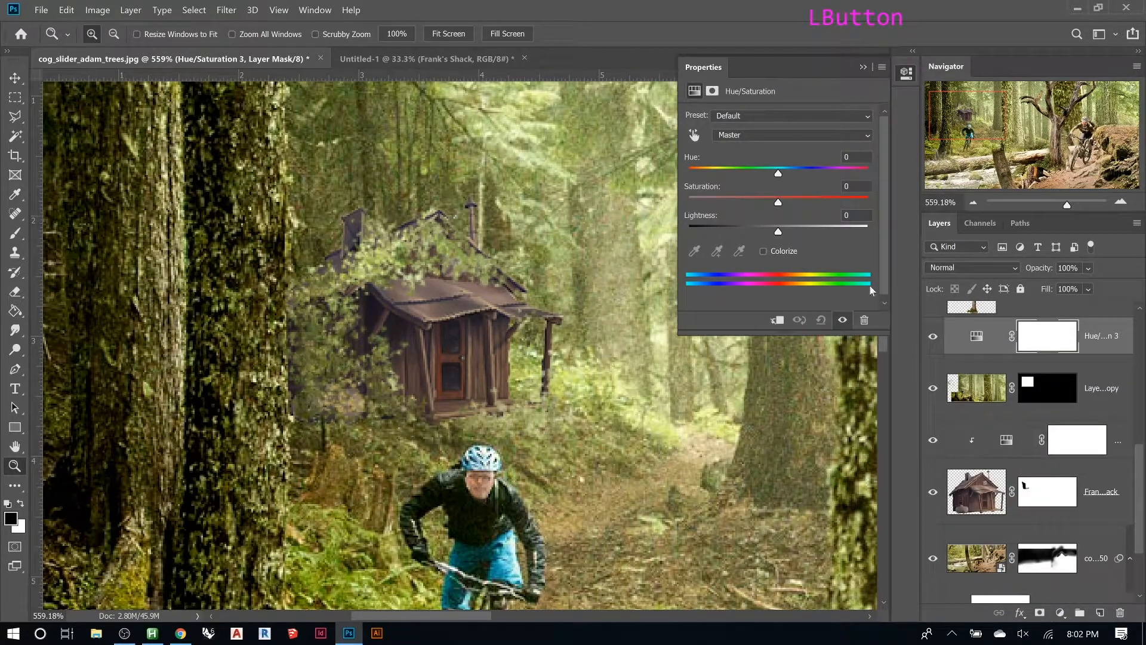
left_click_drag(777, 234, 750, 233)
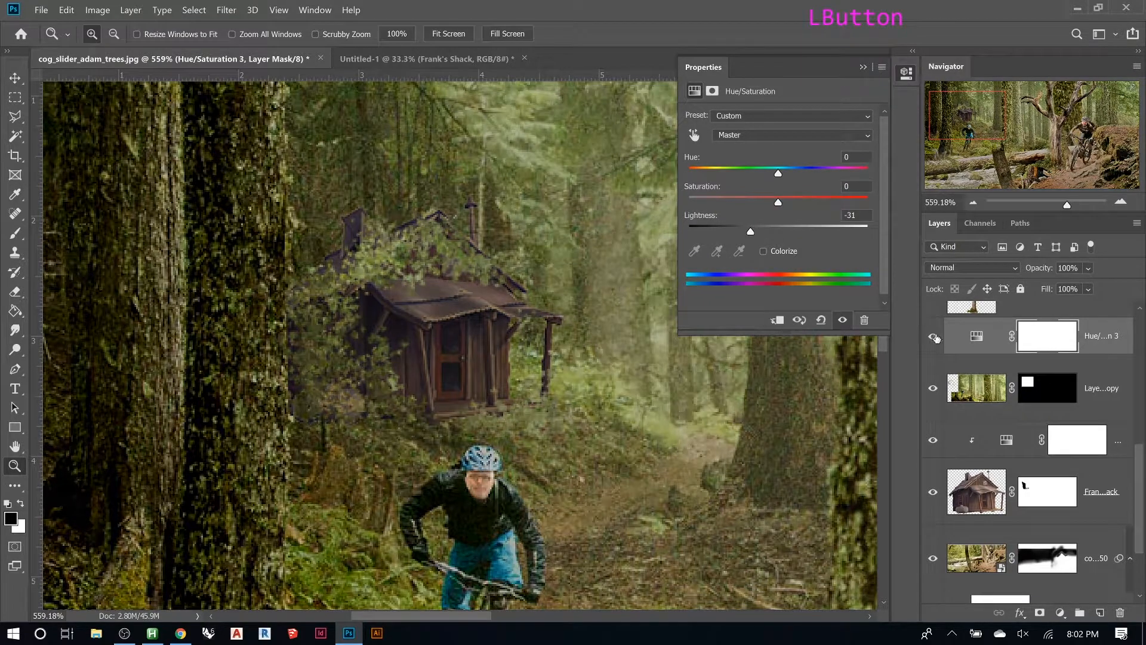
left_click(986, 352, "alt")
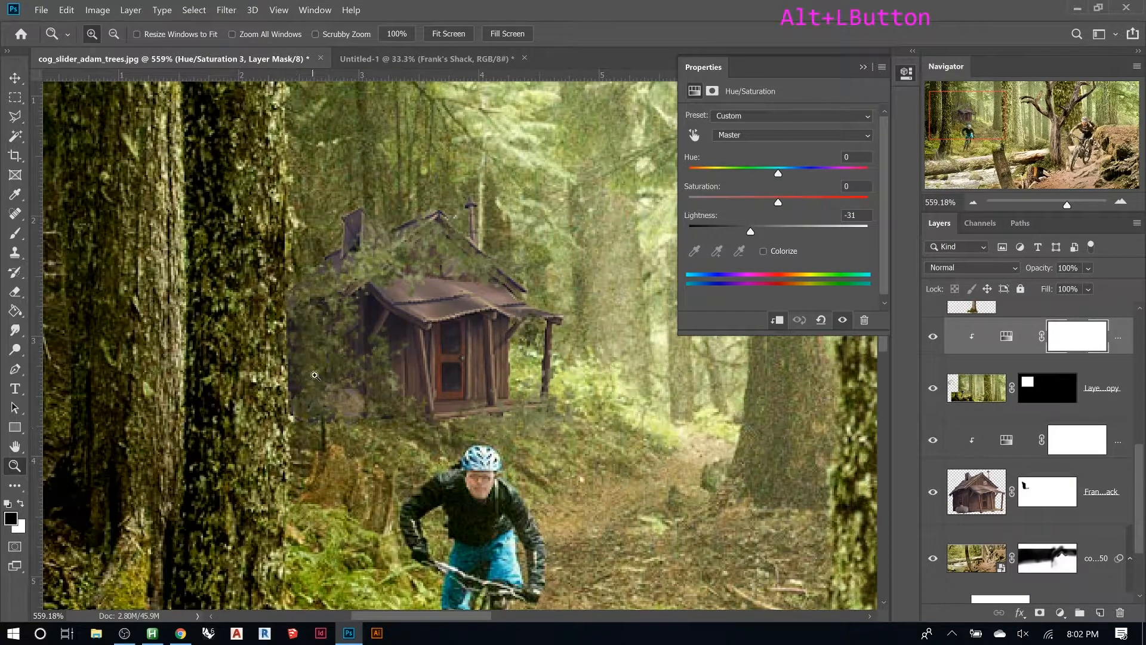
left_click_drag(750, 232, 728, 236)
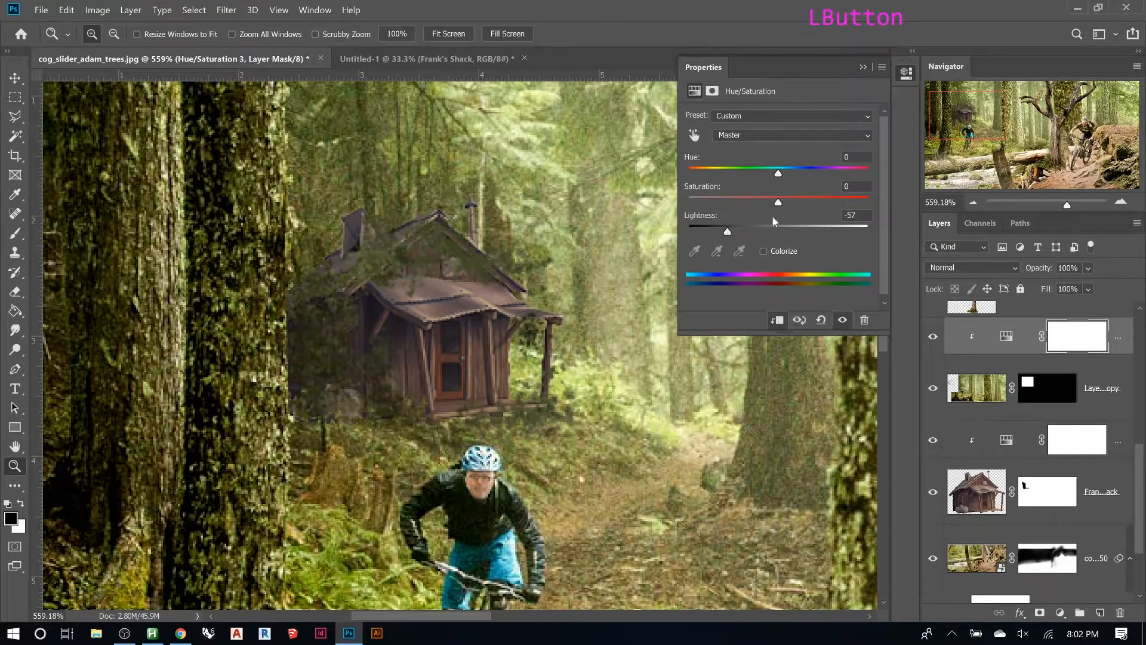
Invert the adjustment's mask to black and brush white over the foliage on the cabin's left wall
left_click(1058, 342)
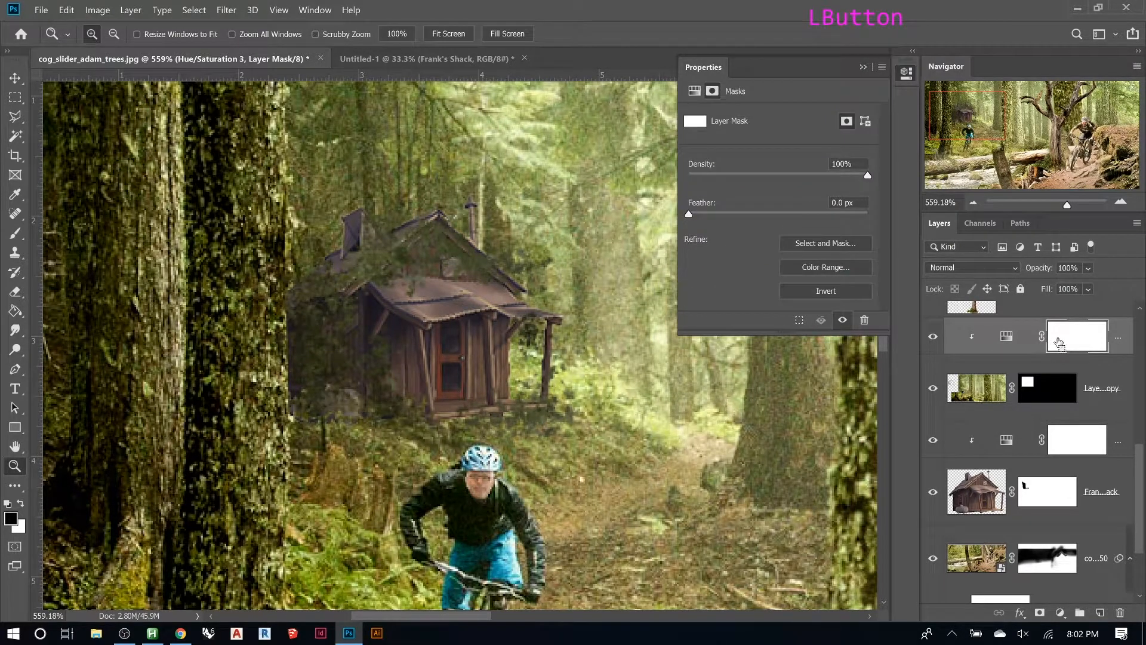
key("ctrl+i")
key("b")
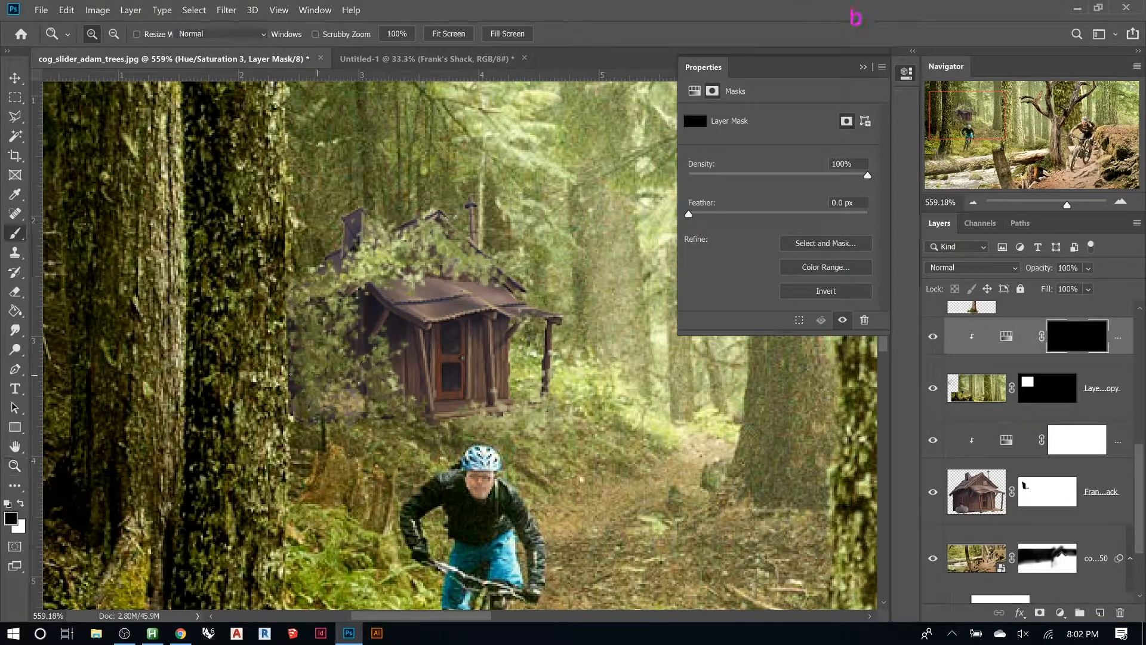
key("x")
mouse_move(301, 316)
left_mouse_down()
mouse_move(313, 394)
mouse_move(362, 383)
left_mouse_up()
mouse_move(345, 399)
left_mouse_down()
mouse_move(375, 389)
mouse_move(390, 358)
left_mouse_up()
left_click_drag(361, 384, 364, 378)
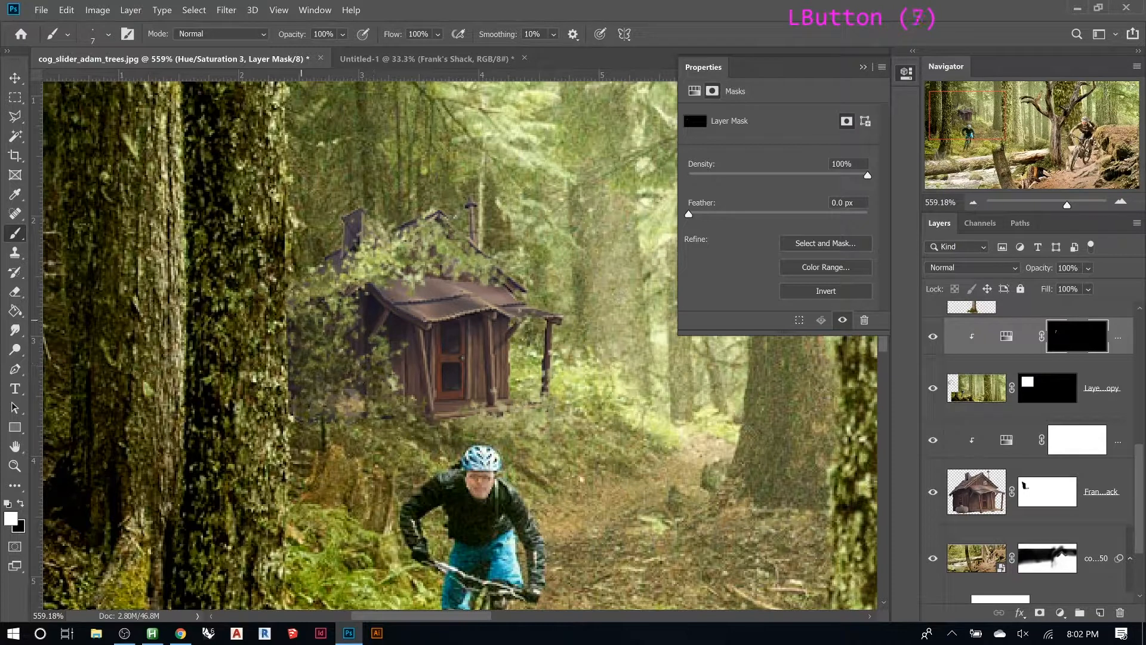
Brush more darkening into the mask along the left wall's foliage, its base and patches of the roof leaves
left_click_drag(318, 317, 334, 322)
mouse_move(314, 312)
left_mouse_down()
mouse_move(303, 326)
mouse_move(334, 293)
mouse_move(333, 314)
left_mouse_up()
left_click_drag(361, 360, 350, 377)
mouse_move(309, 387)
left_mouse_down()
mouse_move(321, 395)
mouse_move(310, 376)
left_mouse_up()
left_click_drag(296, 378, 314, 372)
left_click_drag(367, 242, 394, 265)
left_click_drag(323, 269, 334, 291)
left_click_drag(440, 267, 457, 274)
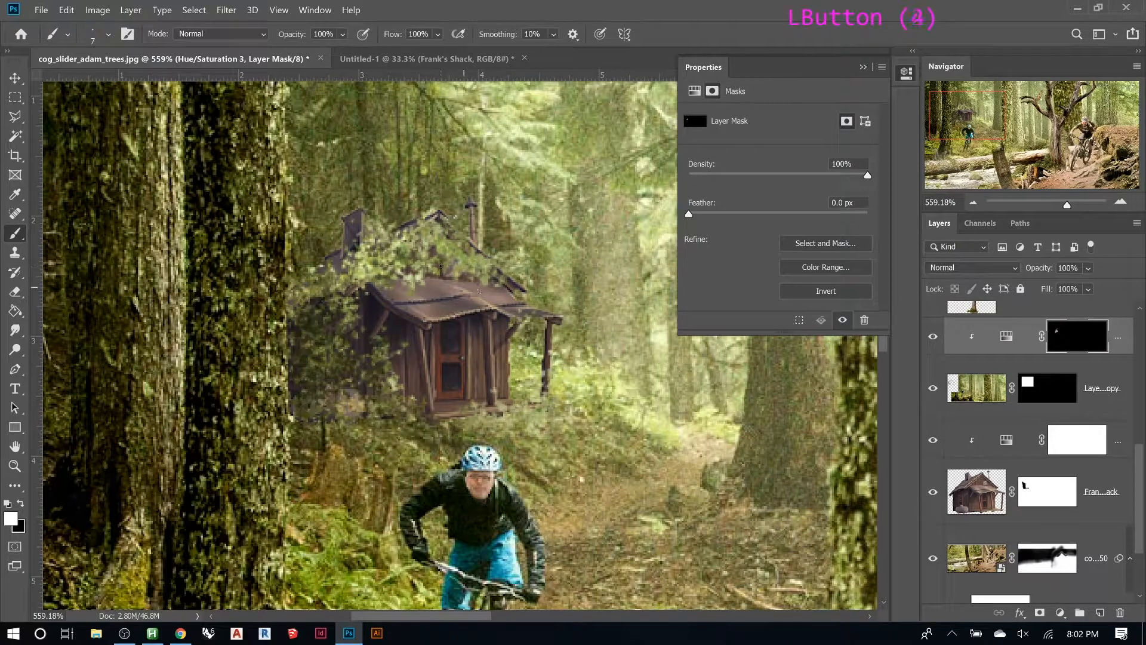
left_click_drag(322, 392, 315, 413)
left_click_drag(383, 377, 374, 397)
mouse_move(364, 399)
left_mouse_down()
mouse_move(361, 411)
mouse_move(302, 382)
left_mouse_up()
left_click_drag(298, 384, 295, 378)
left_click_drag(303, 300, 297, 322)
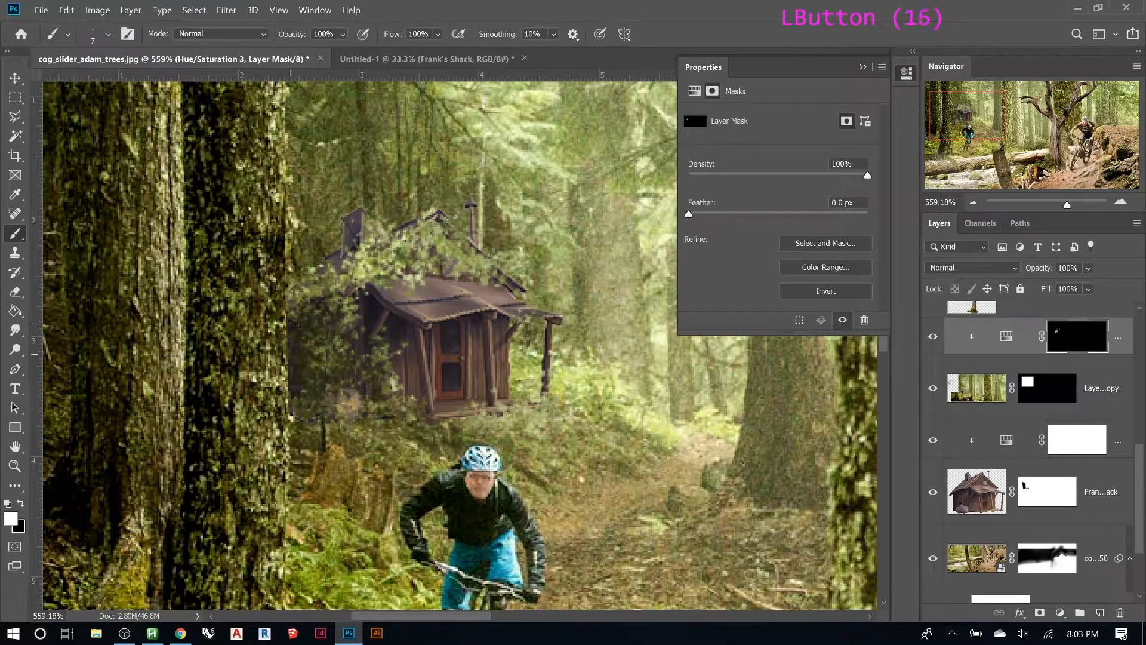
Compare the cabin foliage with the darkening adjustment hidden and shown, and examine the blend in the whole scene
left_click(933, 338)
left_click(933, 337)
left_click(933, 338)
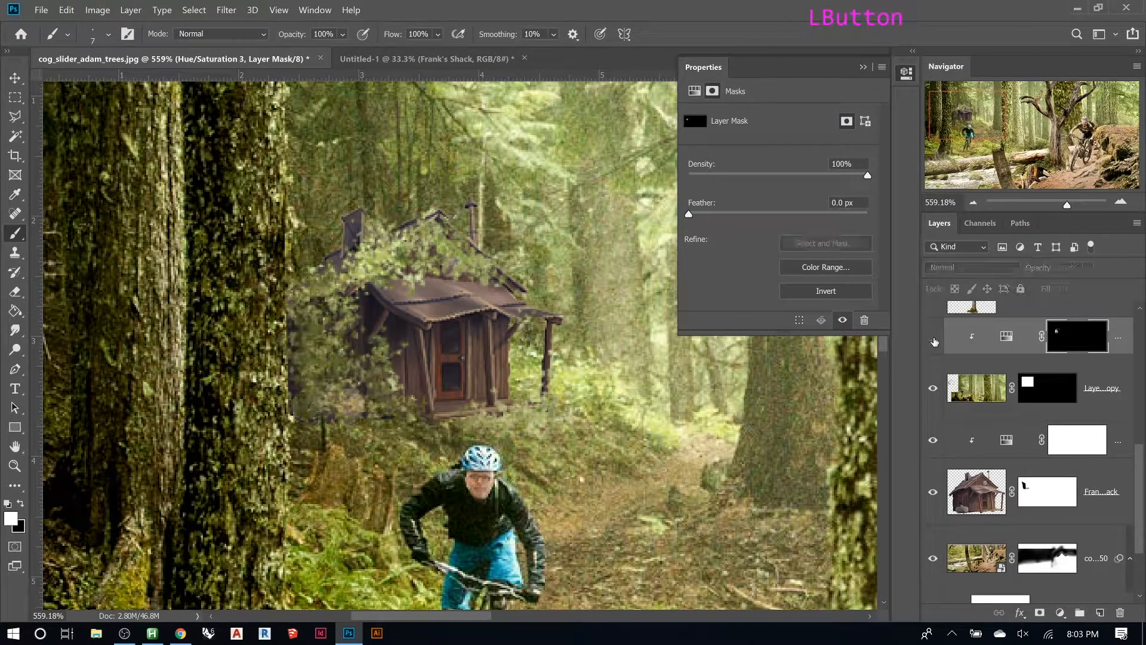
left_click(933, 337)
left_click(933, 338)
left_click(933, 337)
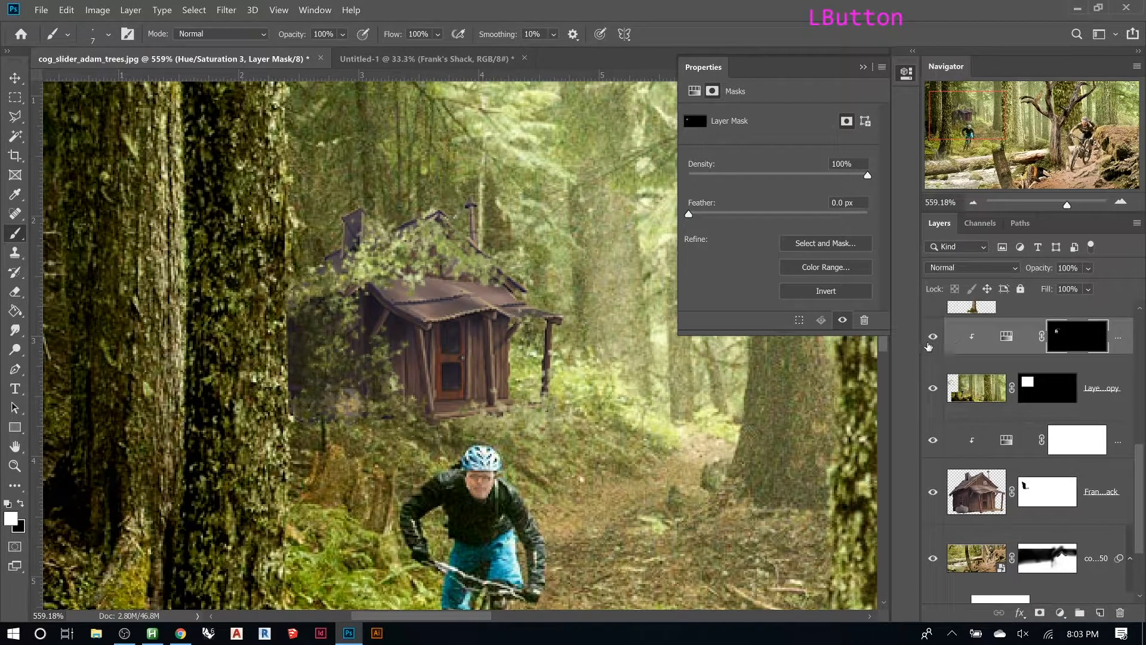
key("ctrl+0")
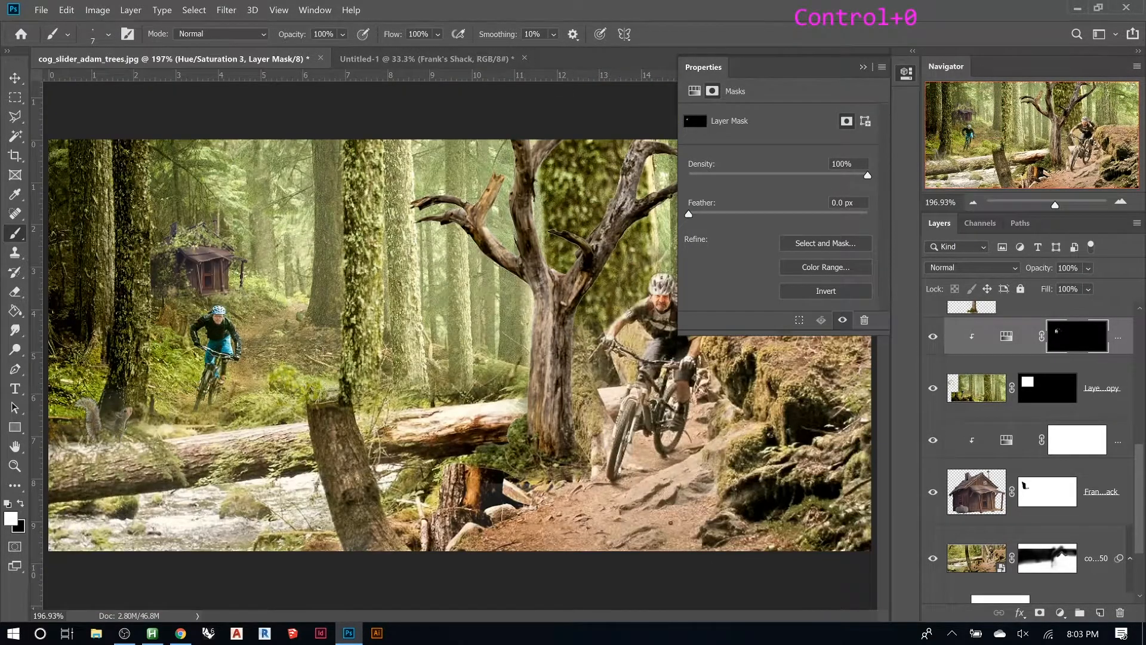
double_click(852, 69)
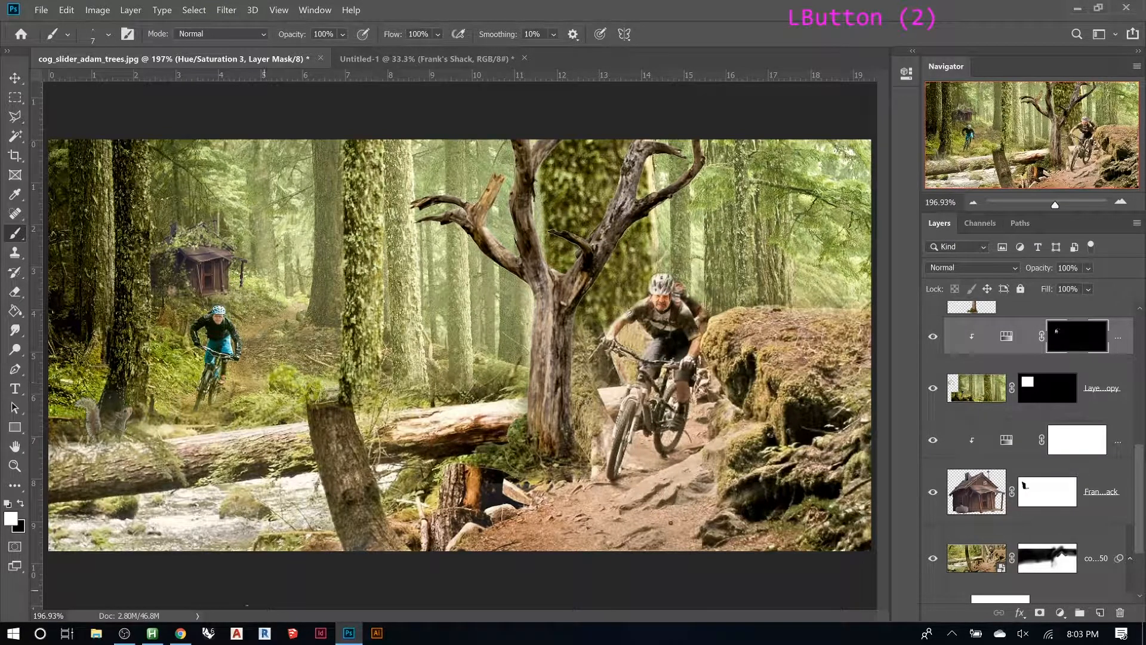
Add a Brightness/Contrast adjustment above the dead tree's layer and raise both brightness and contrast
mouse_move(159, 628)
scroll(1021, 465, "up", 3)
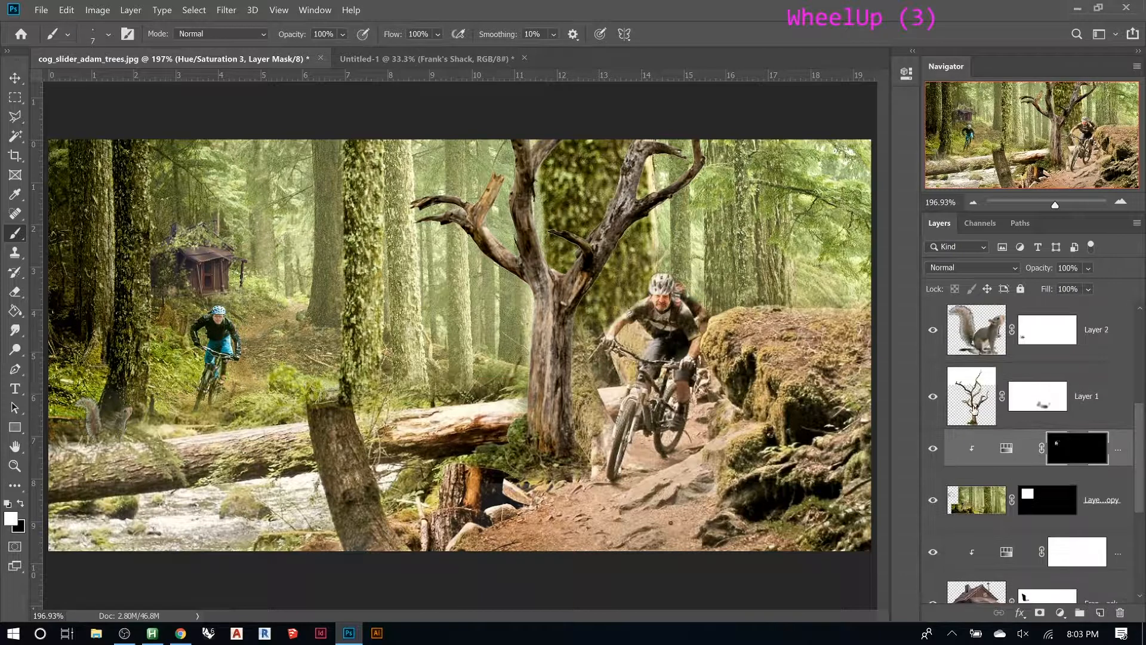
left_click(974, 408)
left_click(1060, 613)
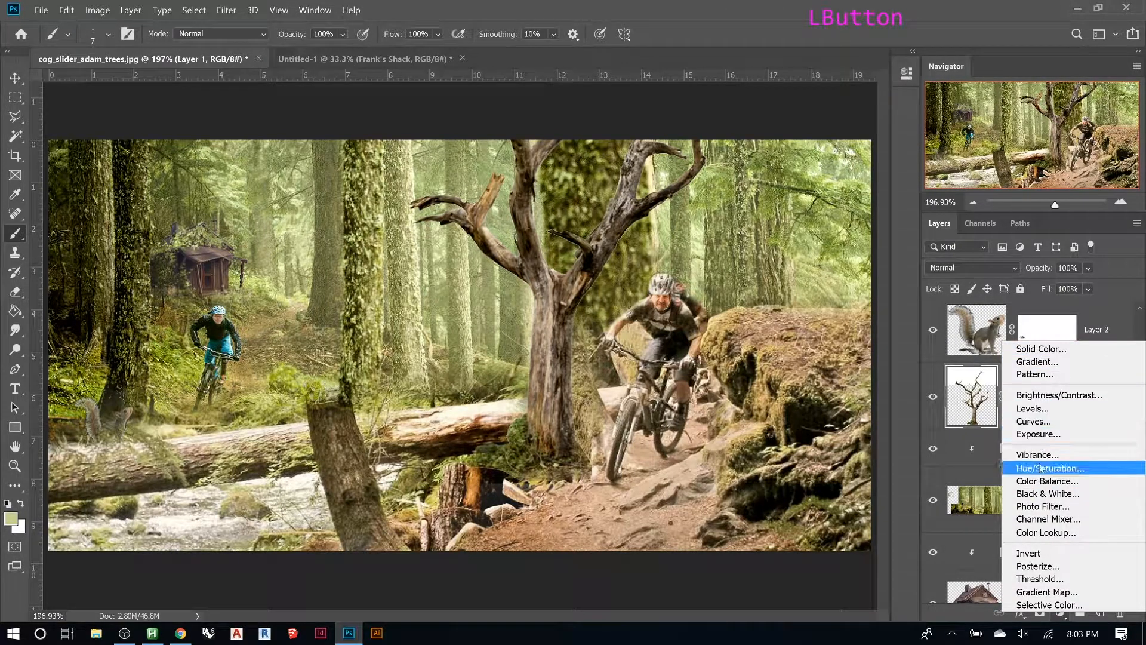
left_click(1057, 395)
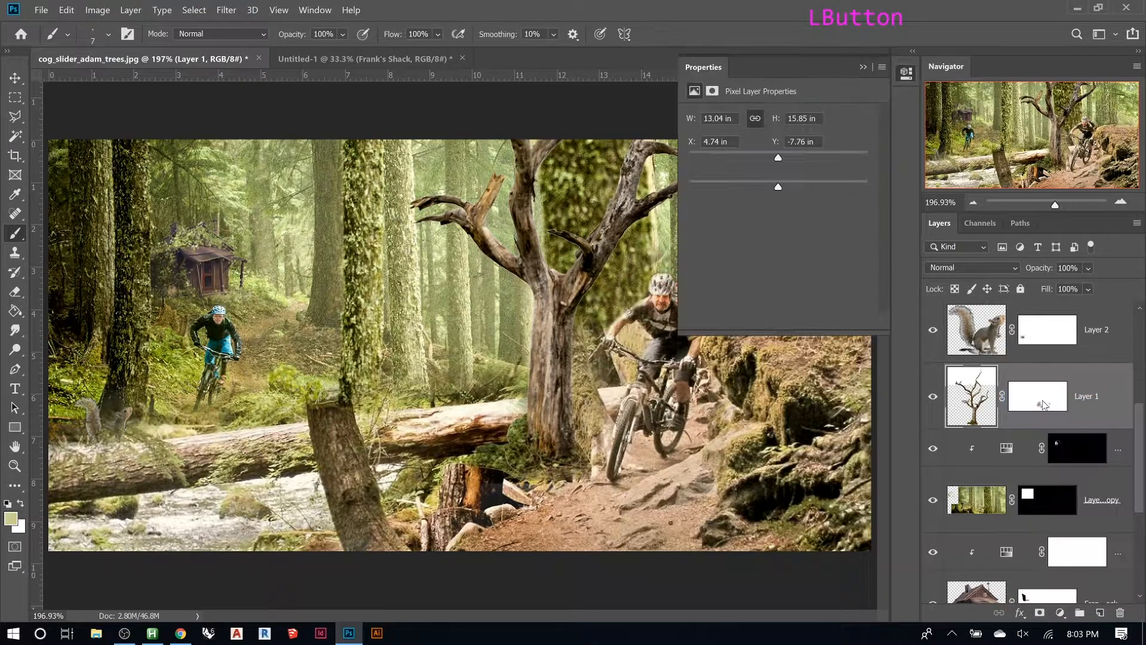
left_click_drag(780, 159, 827, 159)
left_click_drag(778, 187, 841, 160)
Clip the Brightness/Contrast adjustment to the dead tree's layer and invert its mask to black
left_click(862, 69)
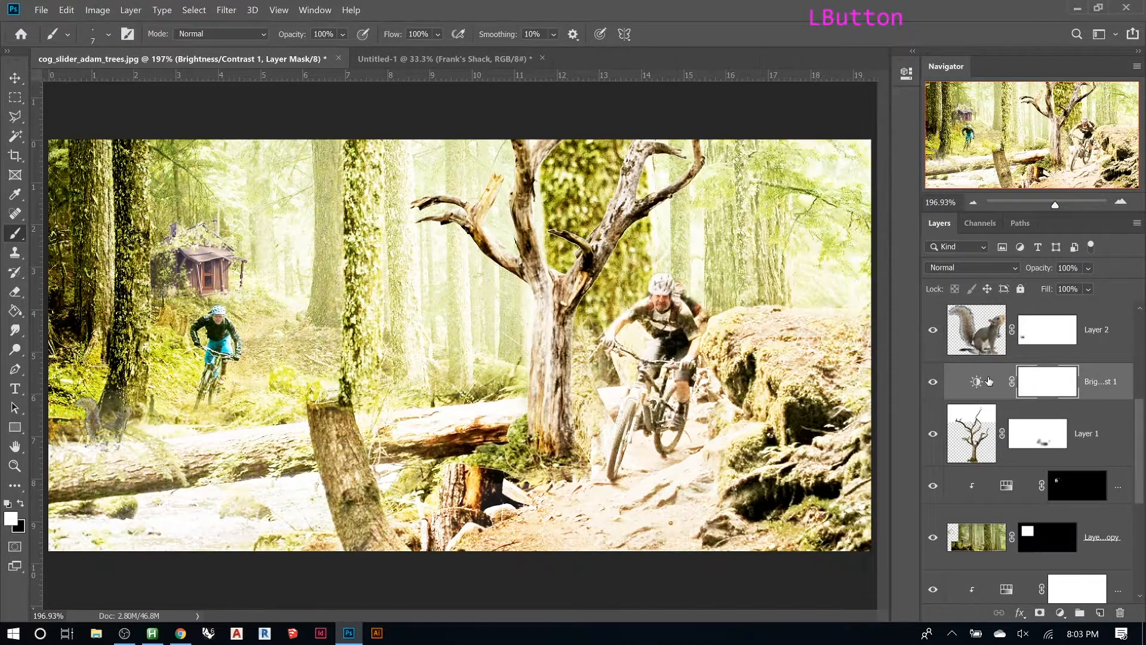
left_click(991, 399, "alt")
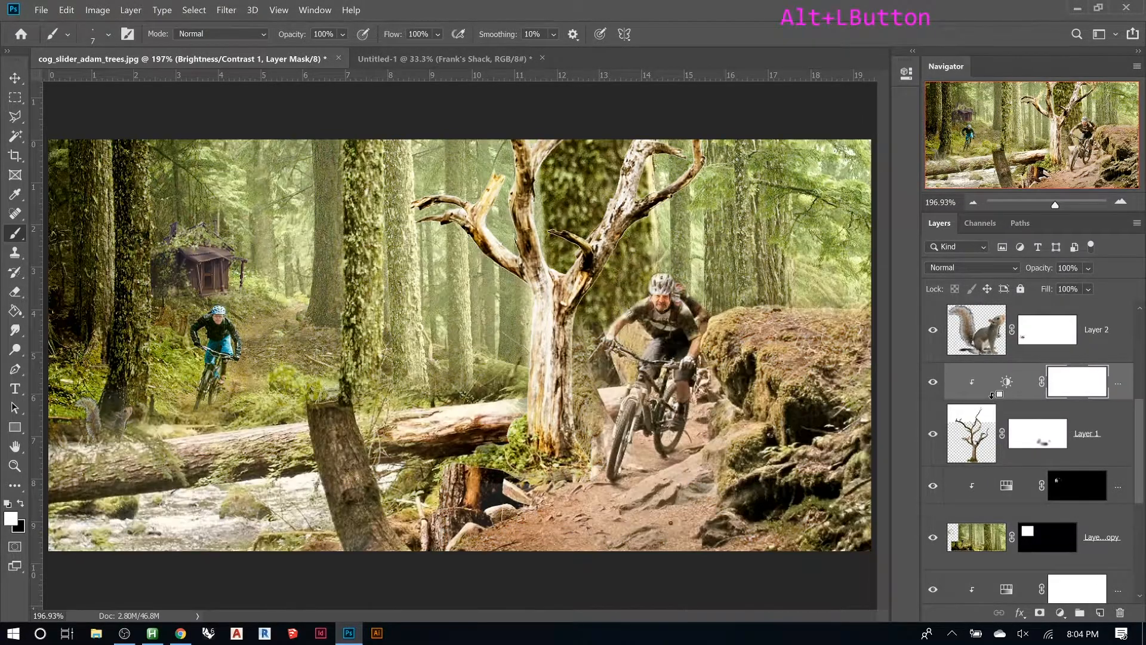
left_click(1066, 393)
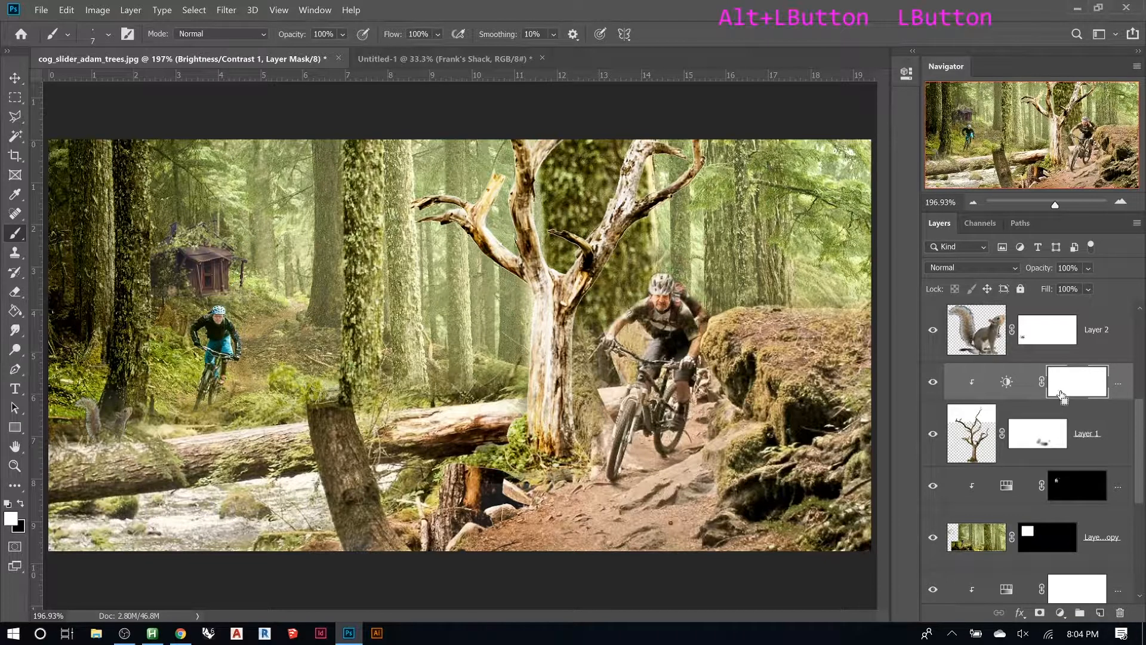
key("ctrl+i")
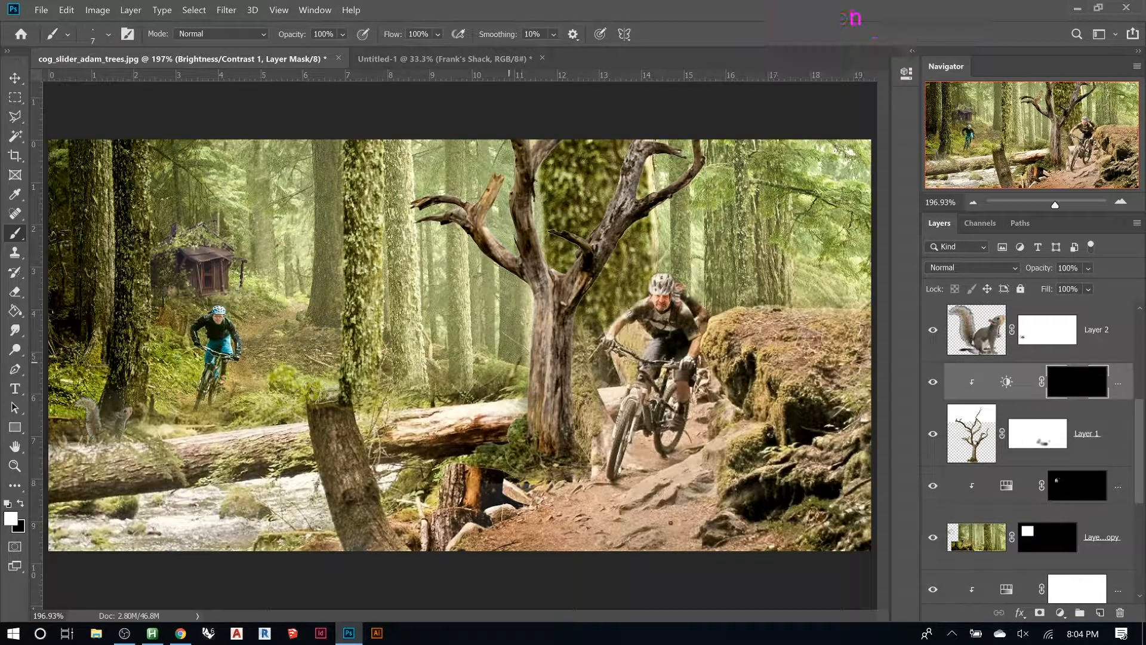
Choose a soft brush preset and set it to size 125 with 40% opacity
right_click(570, 428)
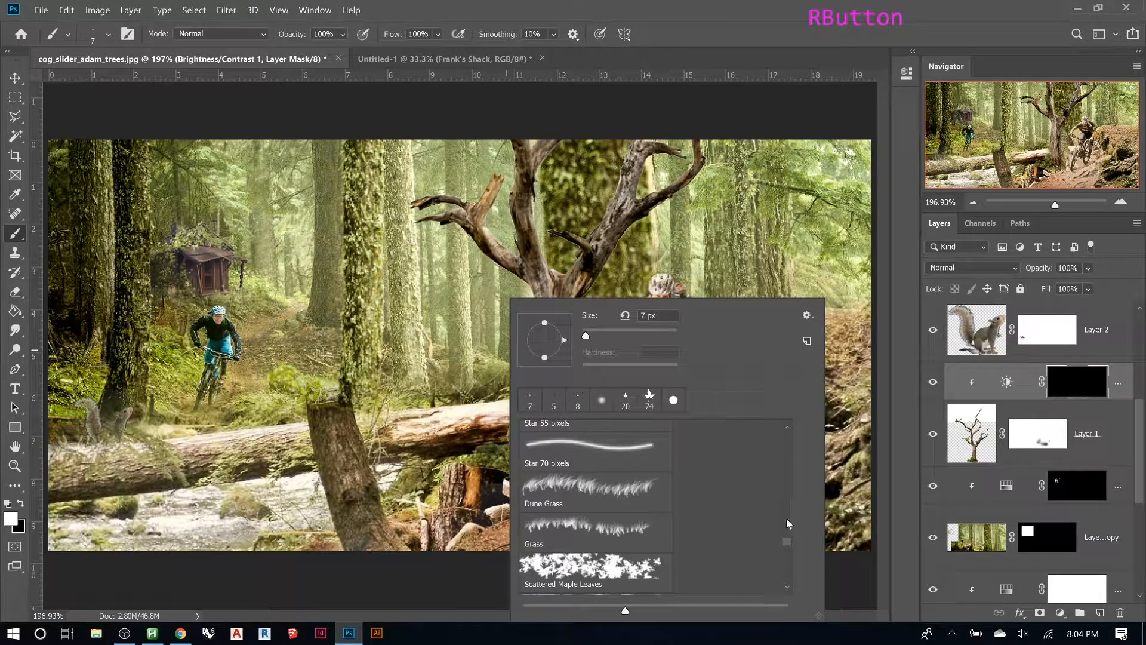
left_click_drag(786, 541, 792, 428)
left_click(612, 450)
key("Return")
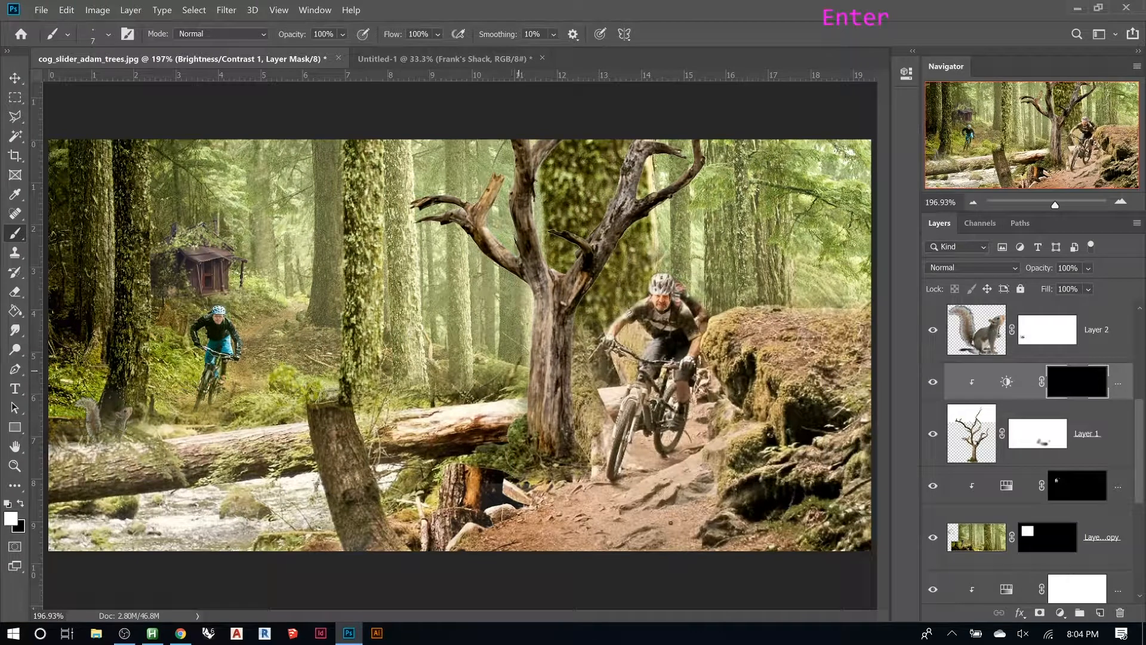
key("4")
key("bracketright")
key("bracketright")
key("bracketright")
key("bracketright")
key("bracketright")
key("bracketright")
key("bracketright")
key("bracketright")
key("bracketright")
key("bracketright")
key("bracketright")
key("bracketright")
key("bracketright")
key("bracketright")
key("bracketright")
key("bracketright")
Brush white into the adjustment's mask to brighten the left side of the dead tree's trunk
left_click(513, 340)
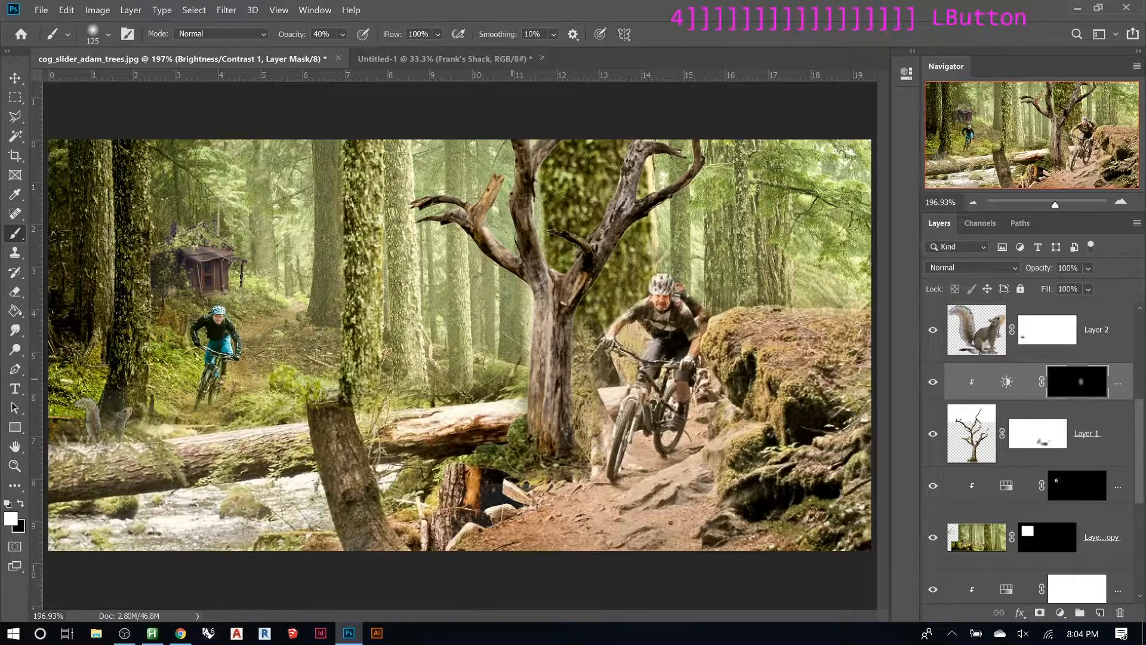
left_click(536, 358)
left_click(526, 412)
left_click(511, 418)
left_click(477, 435)
left_click(486, 442)
left_click(478, 397)
Shrink the brush and paint brightening along the lower part of the dead tree's left branch
key("bracketleft")
key("bracketleft")
key("bracketleft")
key("bracketleft")
key("bracketleft")
key("bracketleft")
key("bracketleft")
key("bracketleft")
key("bracketleft")
key("bracketleft")
key("bracketleft")
key("bracketleft")
key("bracketleft")
left_click(503, 249)
left_click(489, 236)
left_click(500, 246)
left_click(512, 255)
Enlarge the brush to size 50 and brighten the outer tips of the dead tree's left branch
key("bracketright")
key("bracketright")
key("bracketright")
key("bracketright")
key("bracketright")
key("bracketright")
key("bracketright")
left_click(454, 196)
left_click(471, 201)
left_click(480, 201)
left_click(449, 199)
left_click(485, 196)
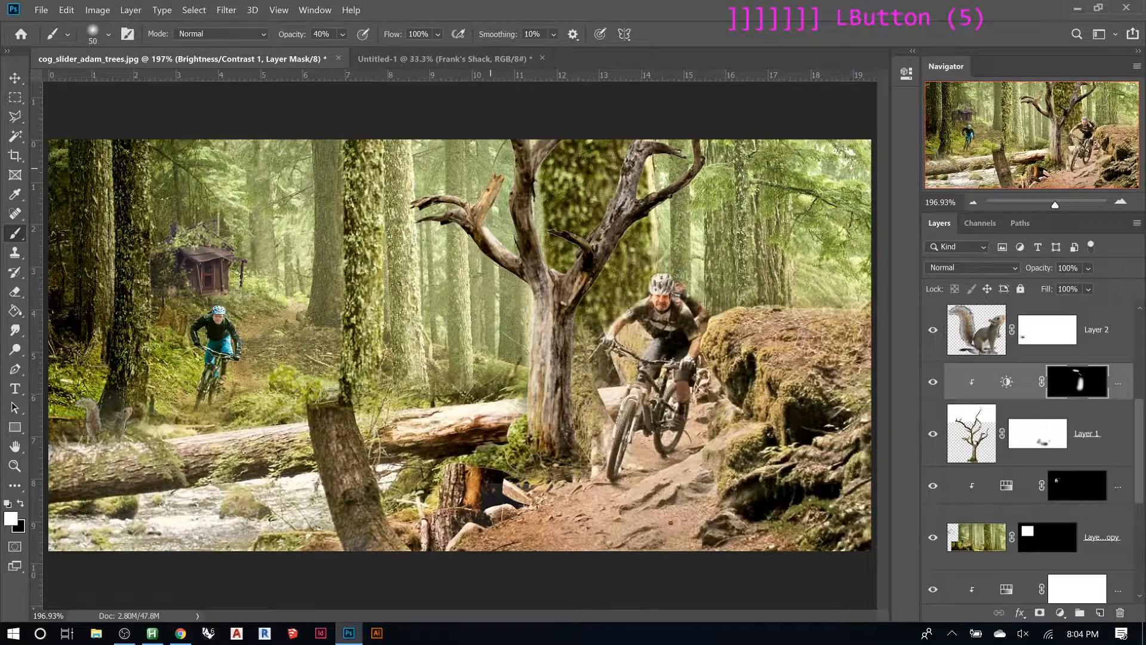
Brighten the dead tree's right limb, its fork with the trunk and its outer branches in the mask
left_click(578, 220)
left_click(602, 201)
left_click(626, 165)
left_click(604, 210)
left_click(609, 212)
left_click(576, 256)
left_click(580, 254)
left_click(576, 262)
left_click(567, 276)
left_click(563, 279)
left_click(573, 263)
left_click(578, 272)
left_click(570, 278)
left_click(592, 258)
left_click(653, 189)
left_click(687, 170)
left_click(675, 179)
left_click(692, 170)
left_click(657, 189)
left_click(679, 153)
left_click(664, 179)
Brighten the dead tree's central upright limb from its top down to the fork
left_click(541, 146)
left_click(536, 164)
left_click(531, 203)
left_click(552, 217)
left_click(537, 242)
left_click(566, 253)
left_click(557, 250)
left_click(539, 249)
left_click(531, 219)
left_click(530, 214)
left_click(527, 234)
left_click(518, 220)
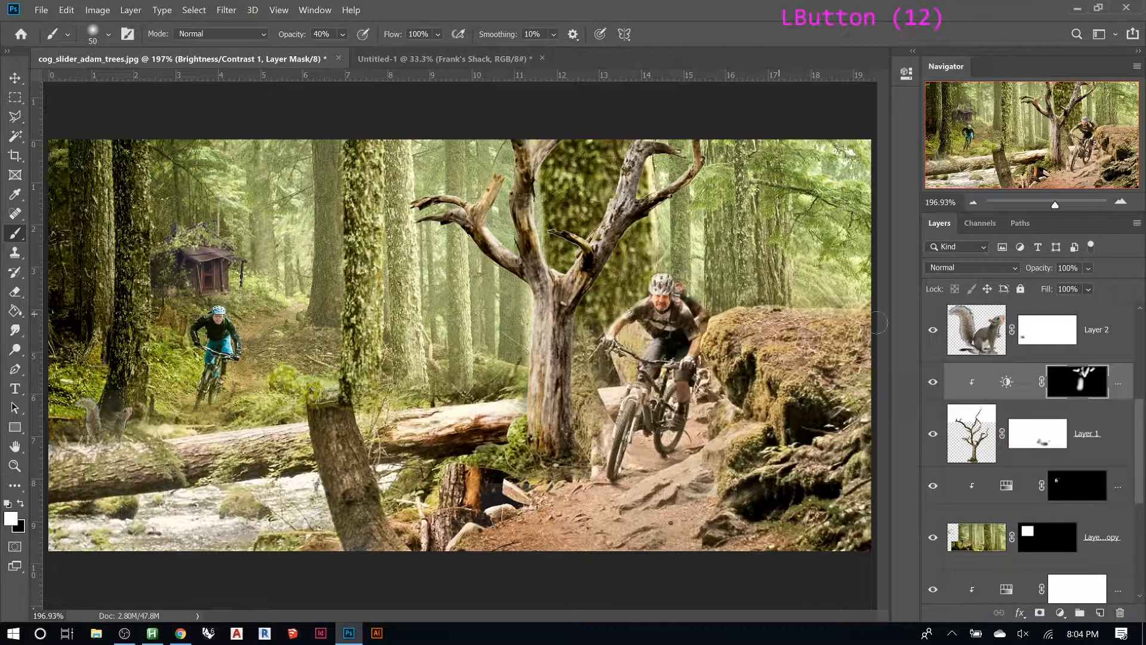
Compare the dead tree with the Brightness/Contrast adjustment hidden and shown
left_click(932, 382)
left_click(933, 383)
left_click(933, 382)
left_click(933, 383)
left_click(932, 382)
left_click(932, 382)
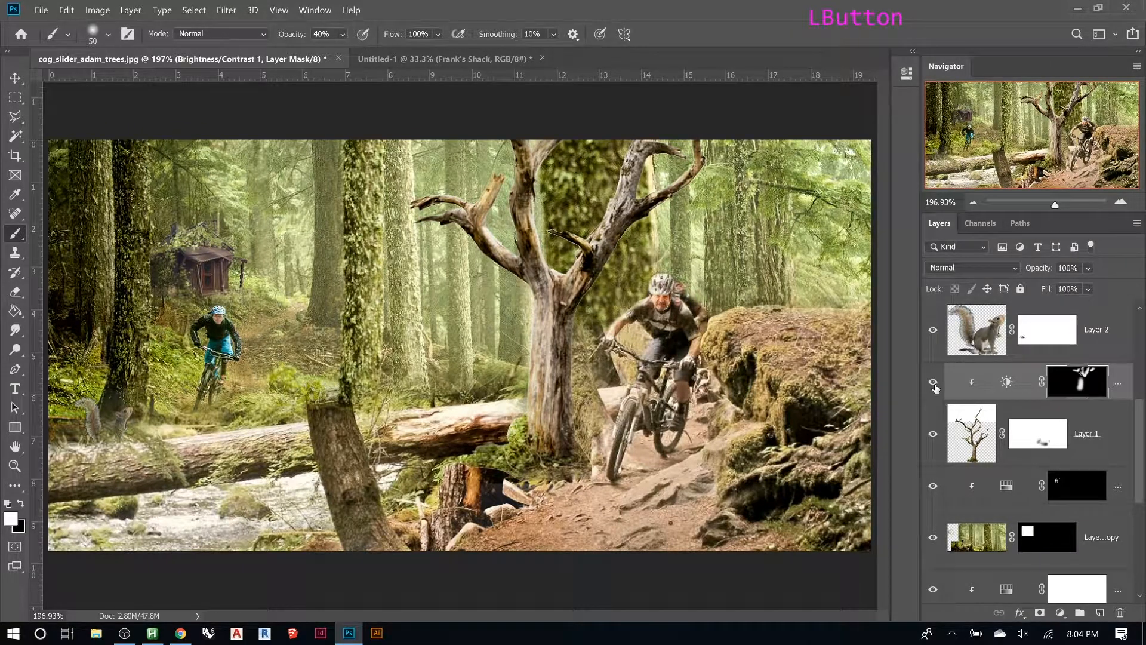
left_click(933, 383)
left_click(934, 385)
Show the hidden Hue/Saturation 2 adjustment and select the Color Fill 1 layer's mask
left_click_drag(595, 415, 609, 409)
scroll(997, 370, "up", 20)
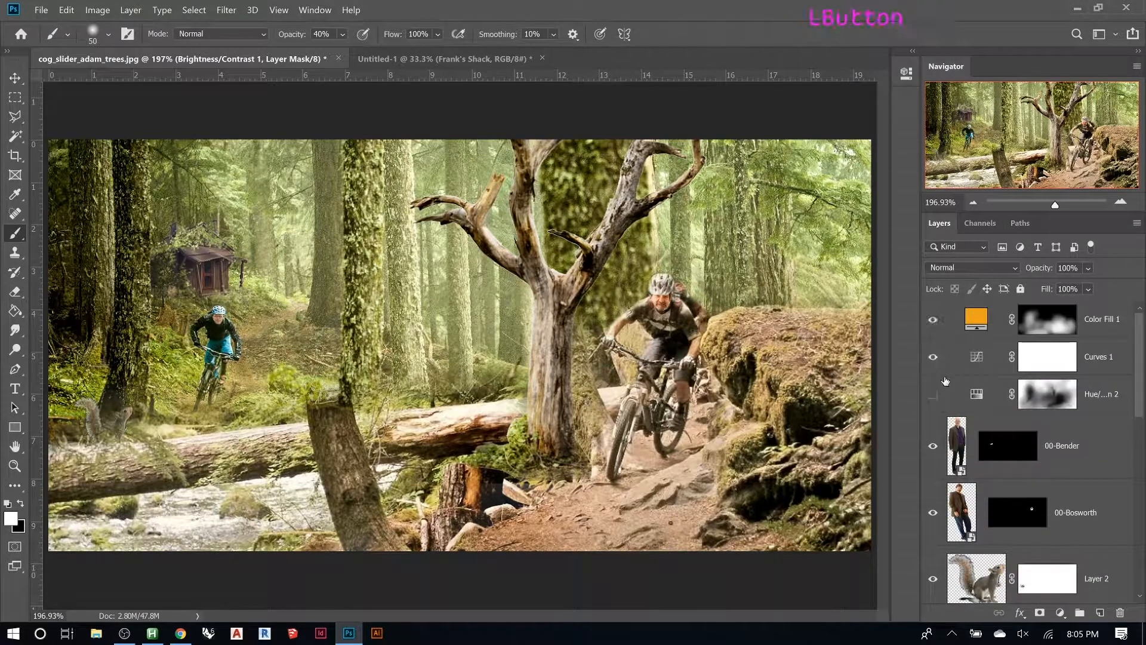
left_click(933, 394)
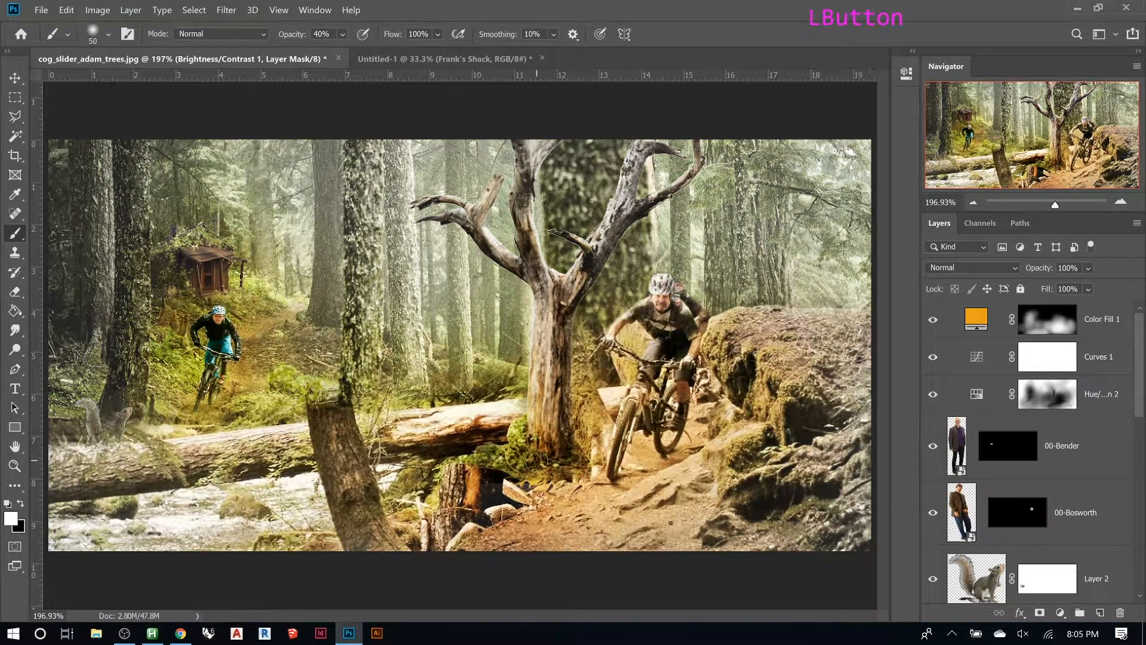
left_click_drag(536, 459, 569, 450)
left_click(1040, 319)
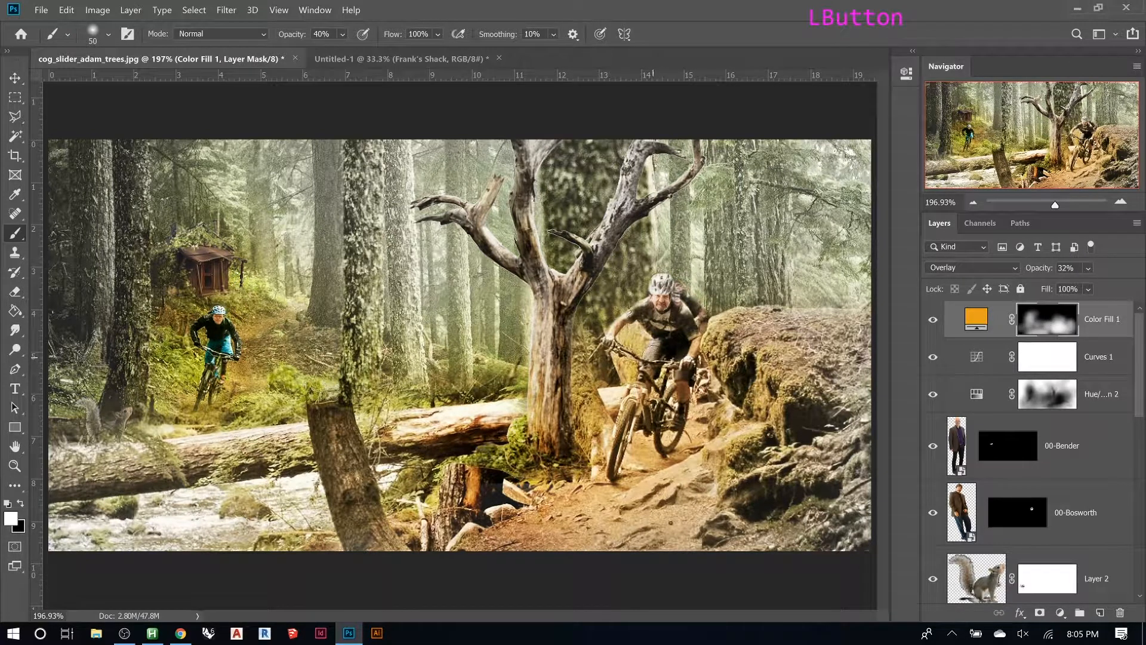
Paint white in the Color Fill 1 mask over the foreground rider's helmet, torso and arm to warm him with the orange overlay
left_click(658, 305)
left_click(654, 322)
left_click(666, 311)
left_click(678, 341)
left_click(677, 325)
left_click(688, 327)
left_click(708, 355)
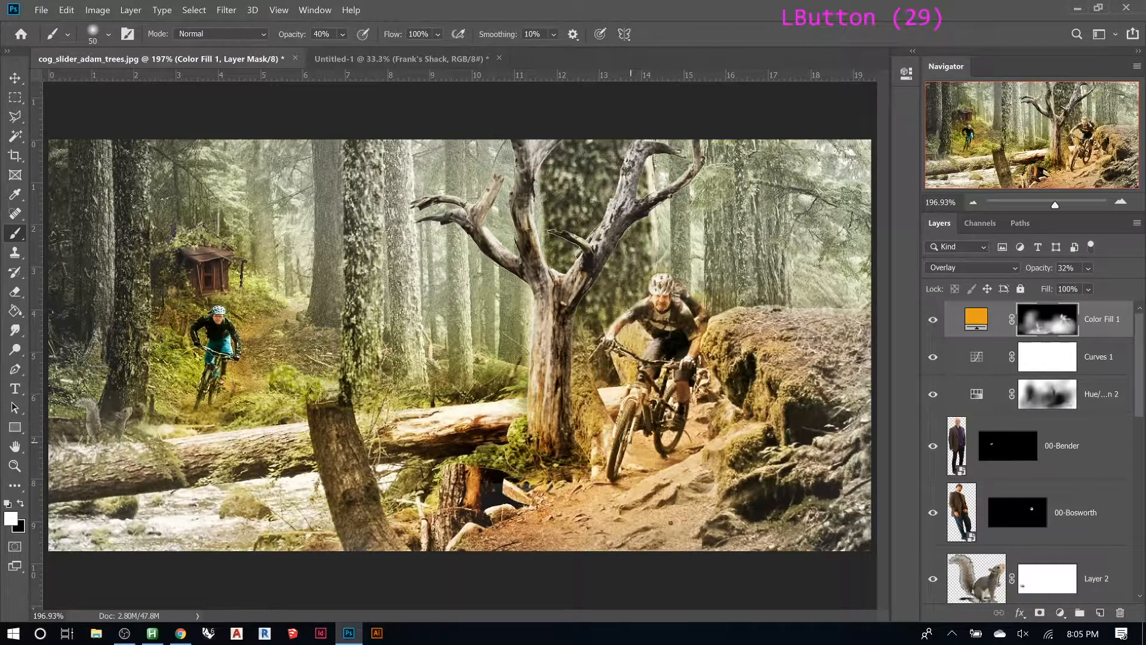
Place the chasing-trail jumping rider photo from the Class - 09-10-2019 folder as an embedded image
left_click(41, 9)
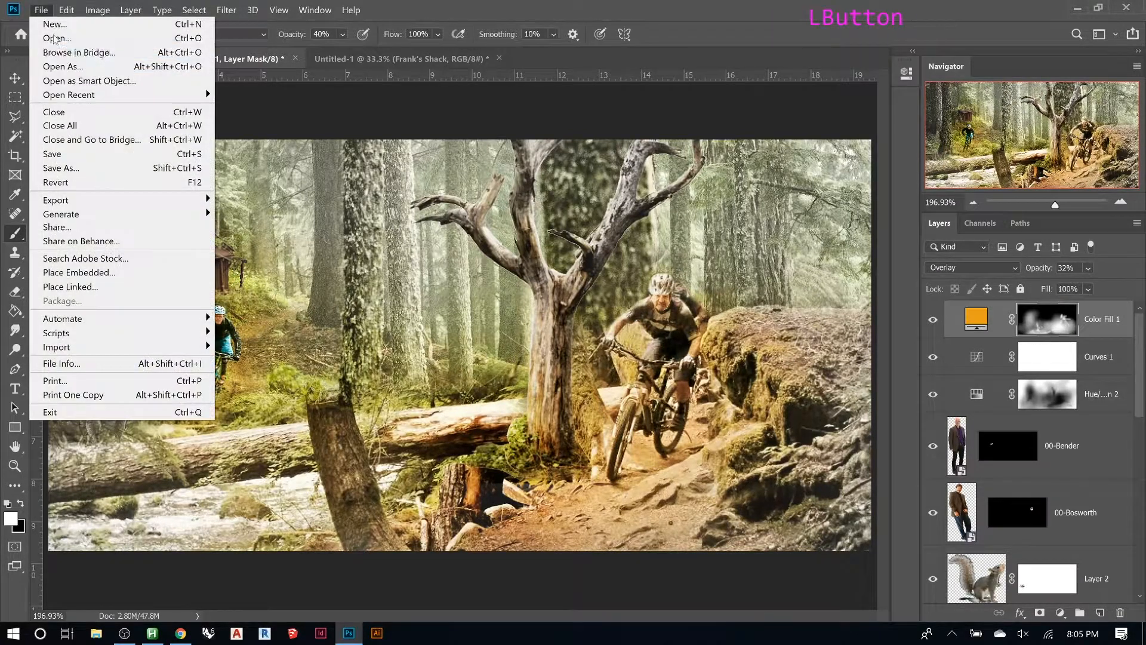
left_click(77, 272)
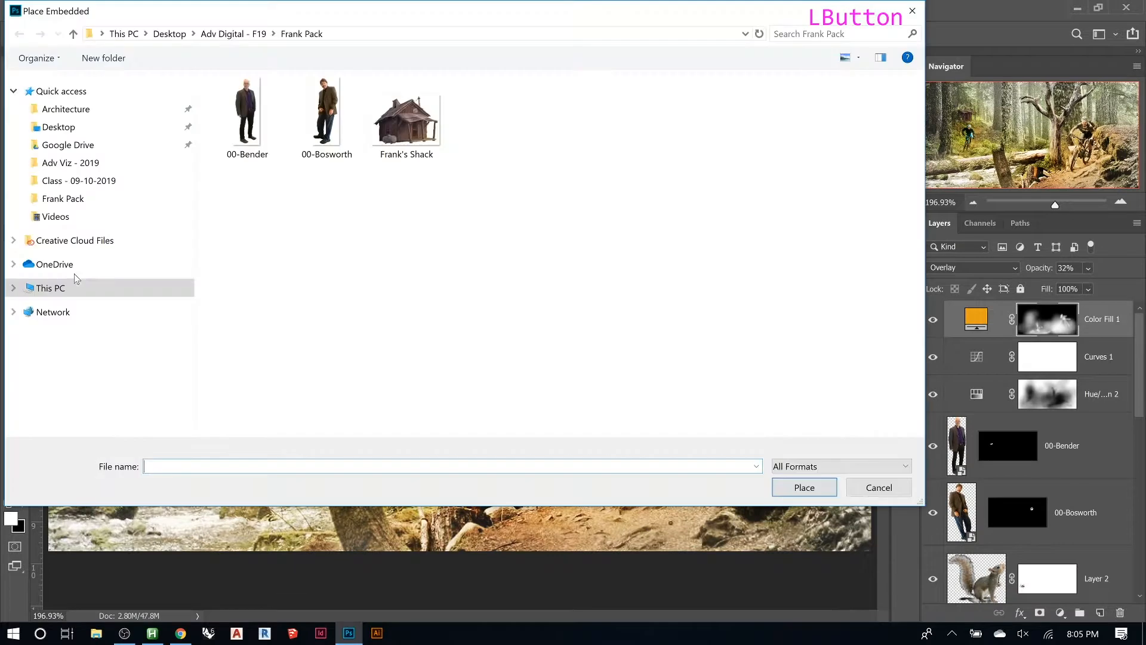
left_click(233, 33)
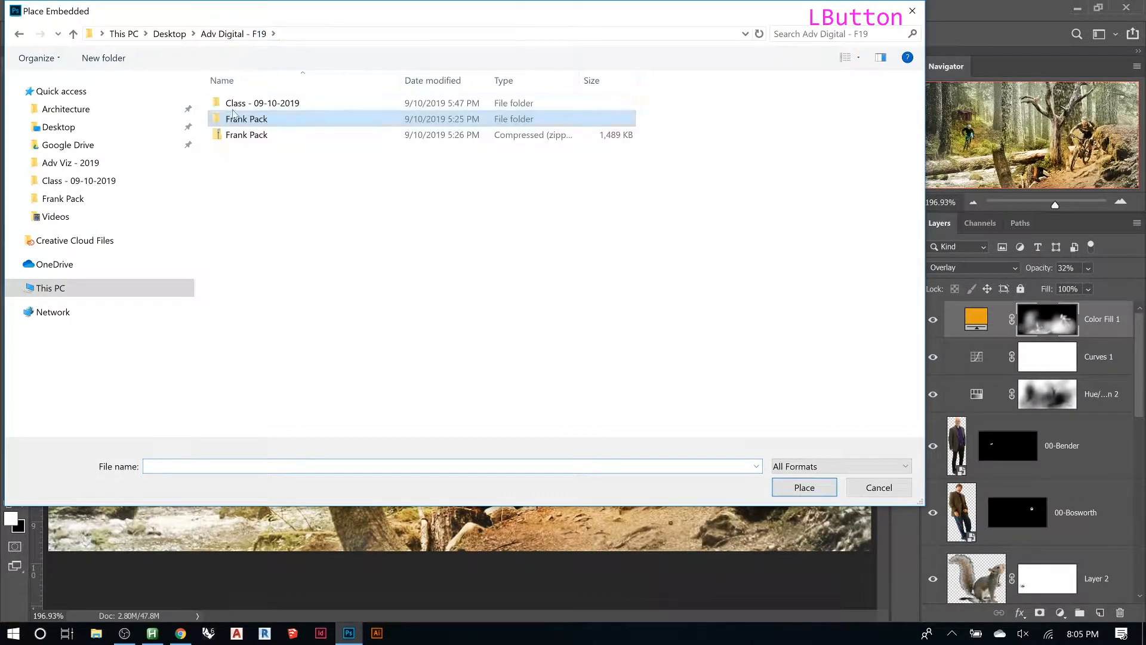
double_click(239, 107)
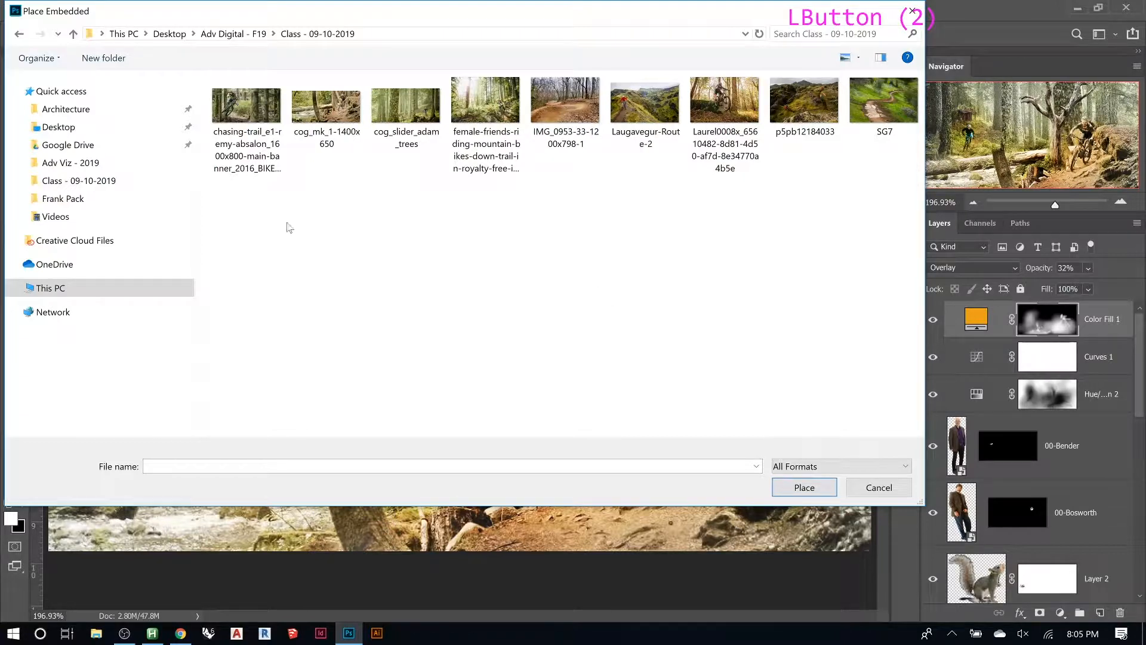
left_click(244, 106)
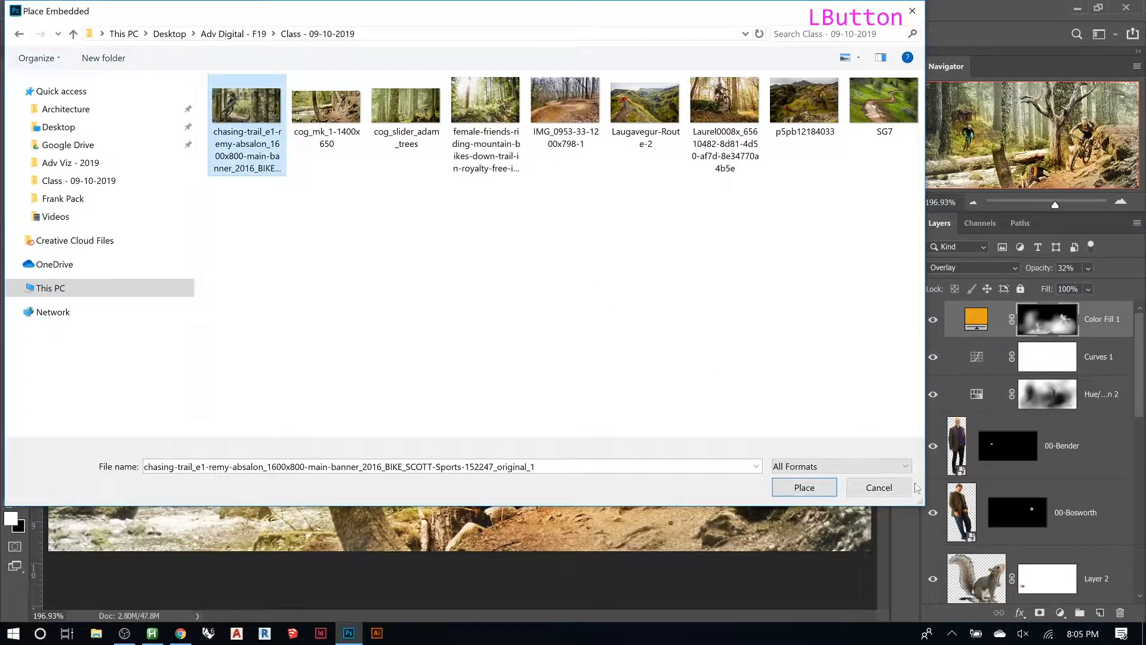
left_click(800, 487)
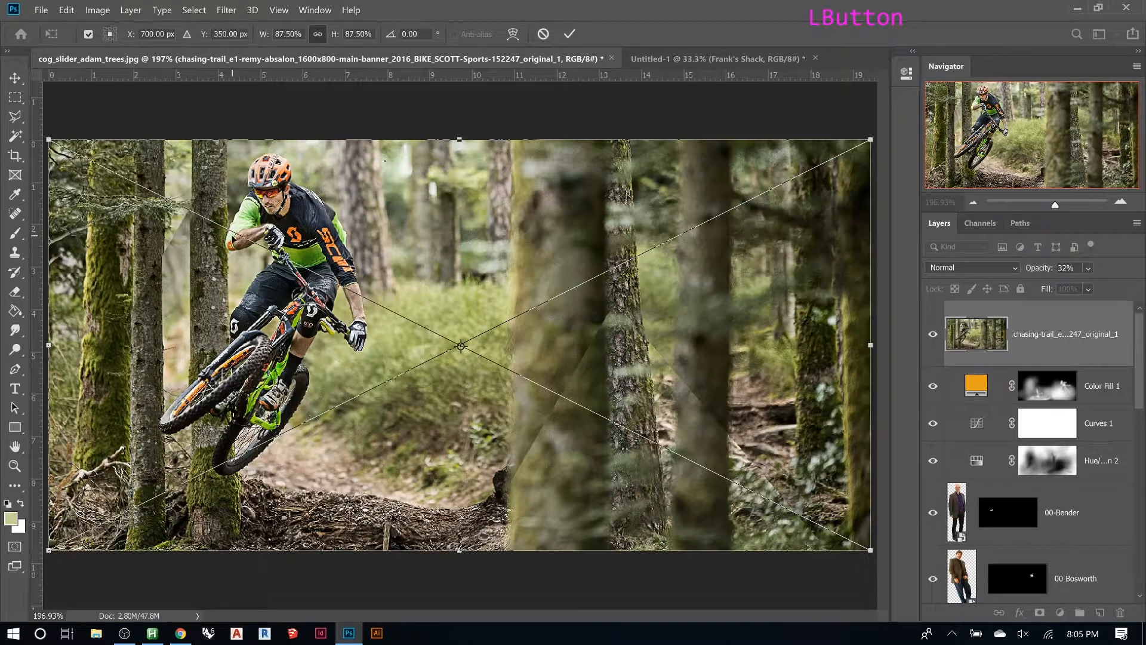
Scale the placed rider photo to about 32% and set it between the distant rider and the dead tree
key("ctrl+t")
left_click_drag(875, 142, 341, 389)
left_click_drag(236, 459, 442, 332)
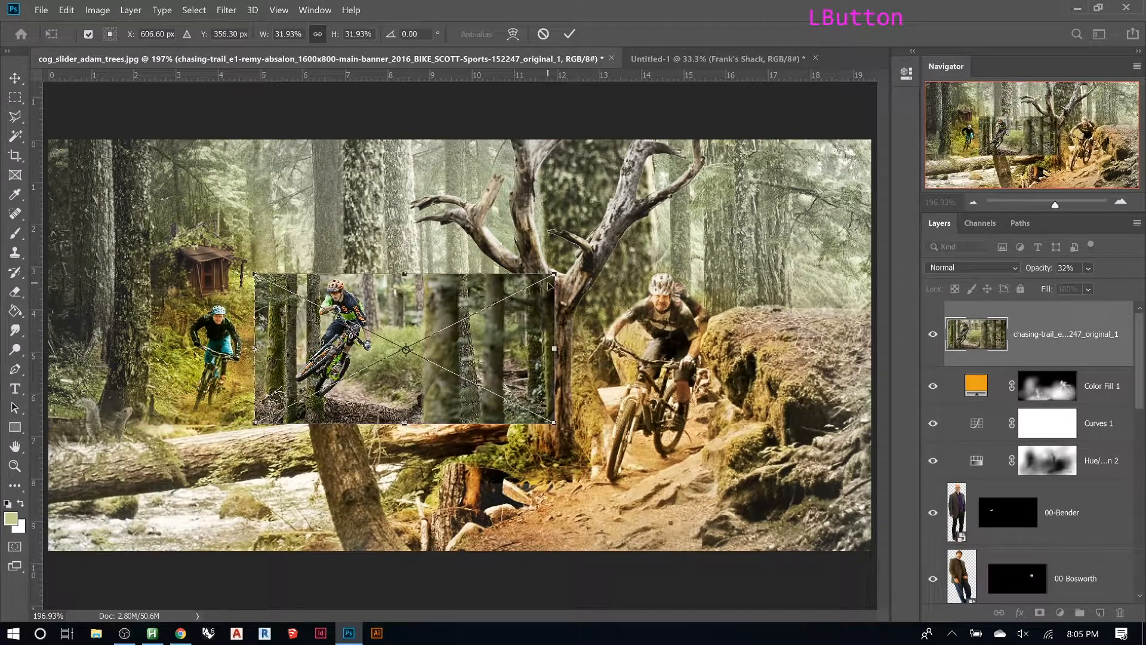
double_click(385, 343)
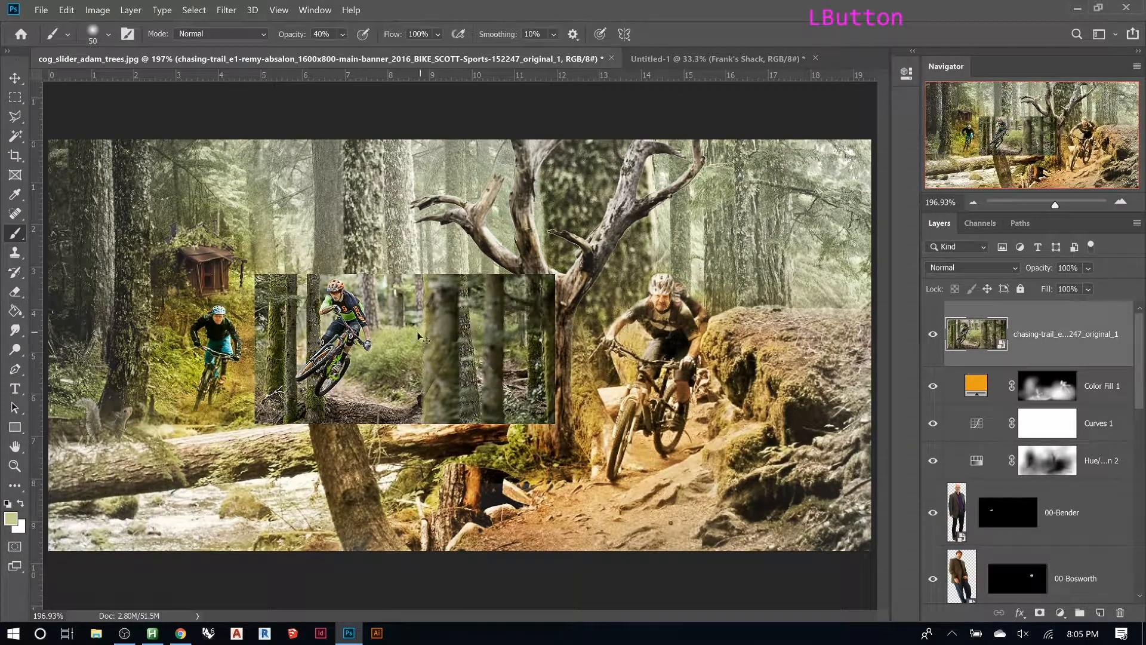
Flip the rider photo horizontally, enlarge it to about 38% and position the rider just above the leaning stump
key("ctrl+t")
right_click(385, 343)
left_click(433, 511)
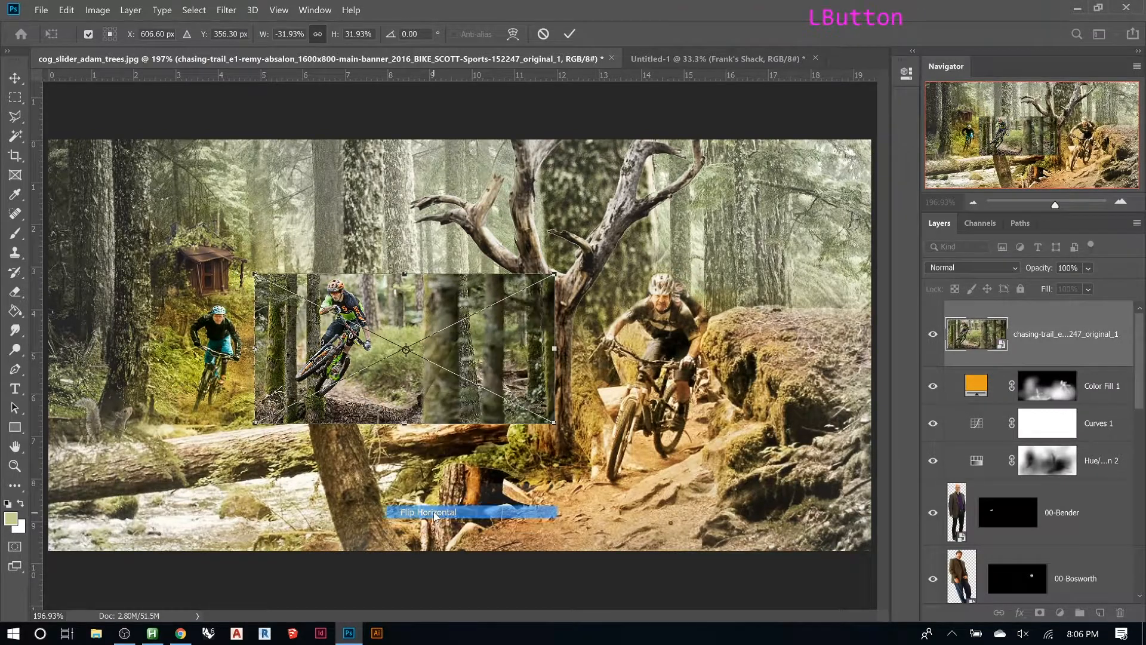
left_click_drag(495, 348, 342, 351)
left_click_drag(403, 277, 429, 263)
left_click_drag(387, 345, 387, 337)
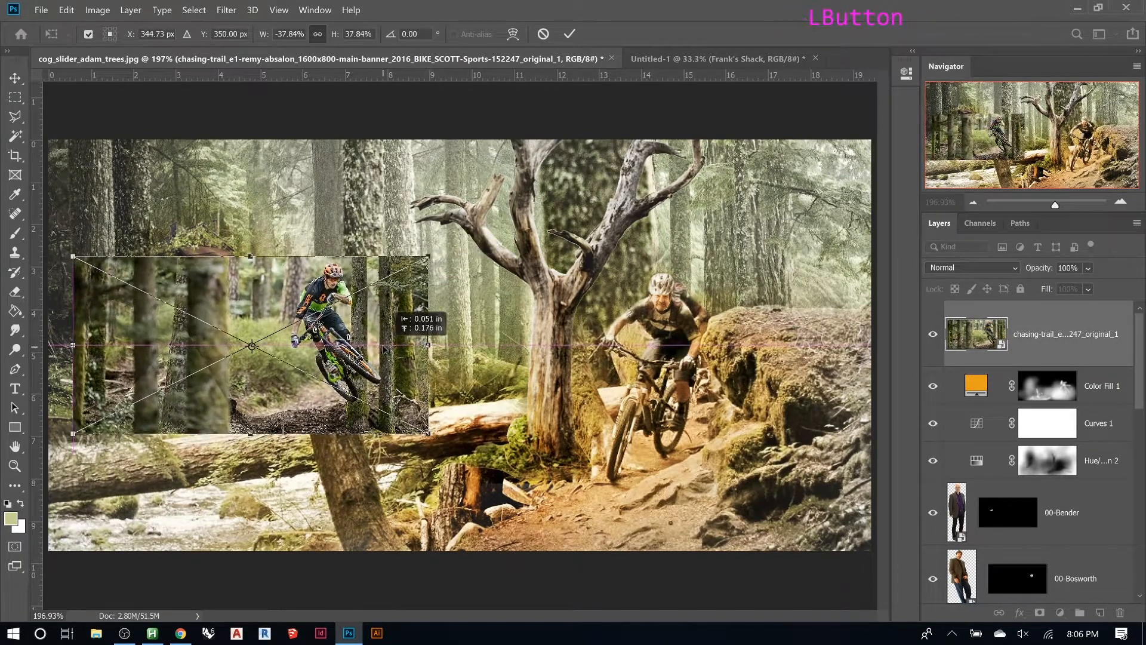
left_click(569, 34)
Select a rectangle around the jumping rider and turn it into a layer mask that hides the rest of the photo
left_click(15, 232)
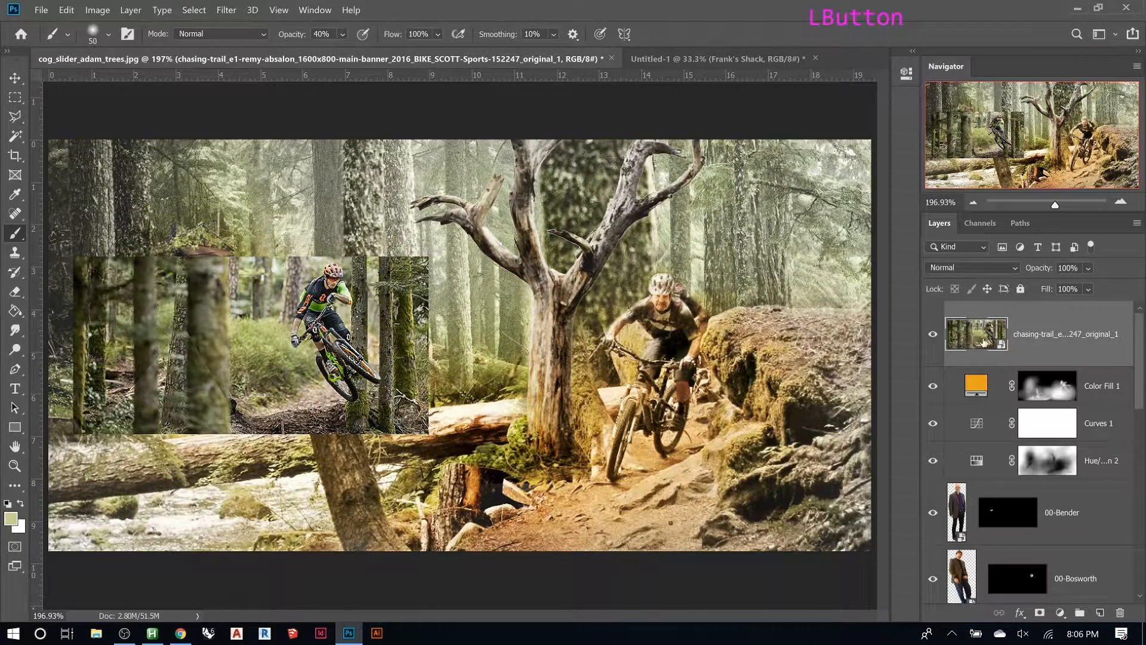
key("m")
left_click_drag(289, 269, 396, 413)
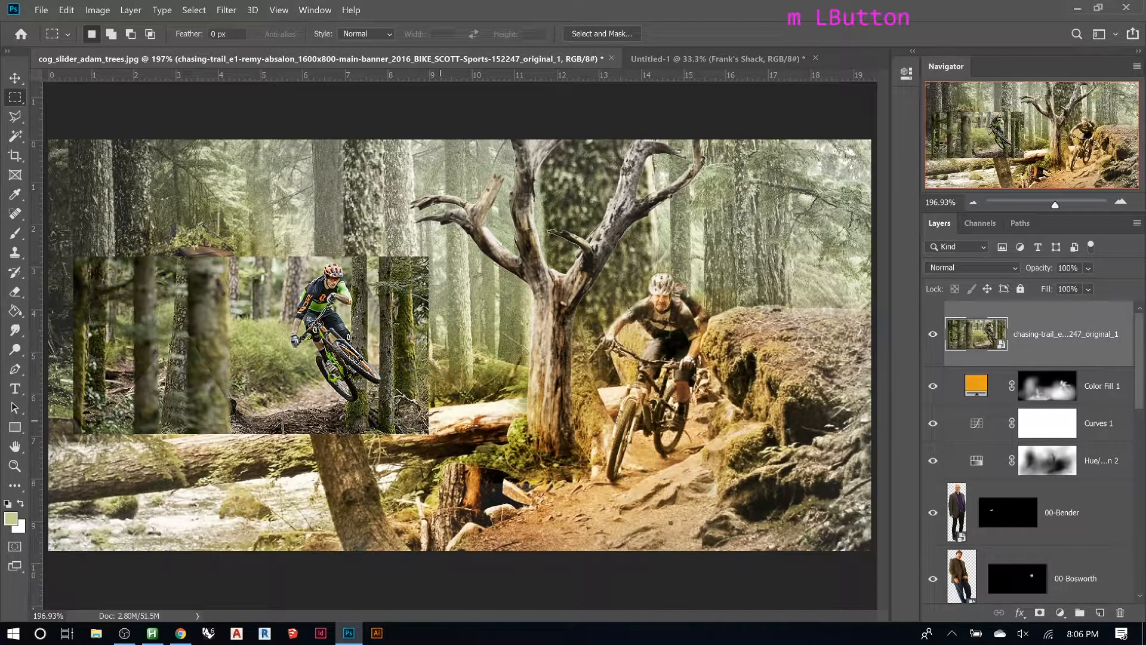
left_click(1039, 612)
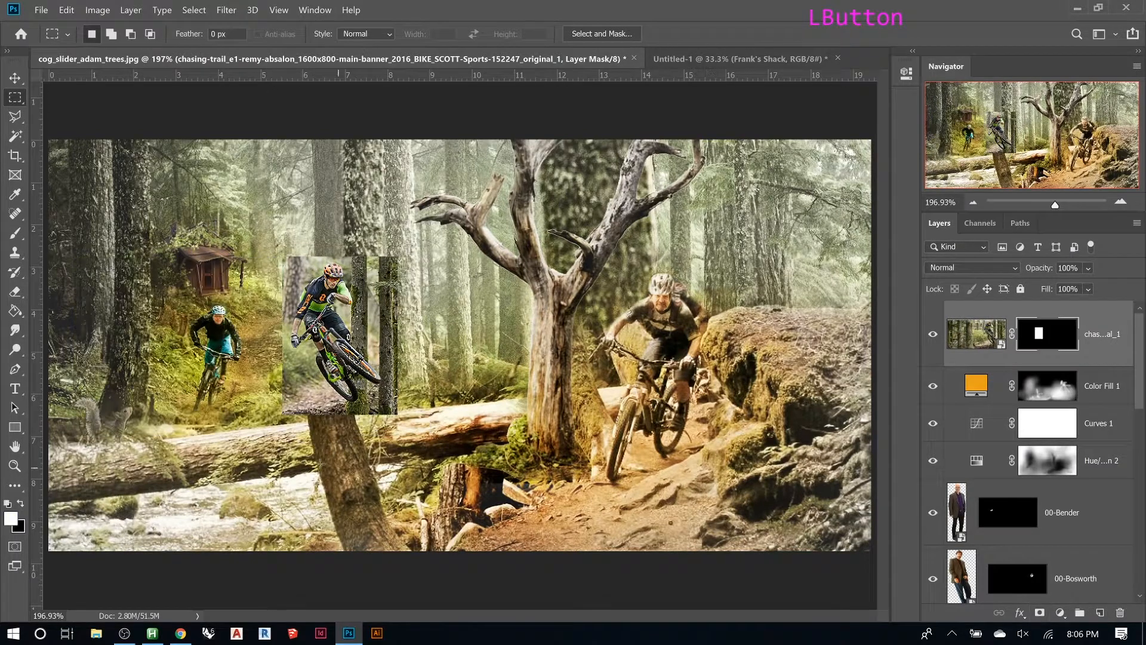
Mask out the photo's ground beneath and beside the jumping rider's wheels with a black brush at 90% opacity
scroll(289, 404, "down", 2, "alt")
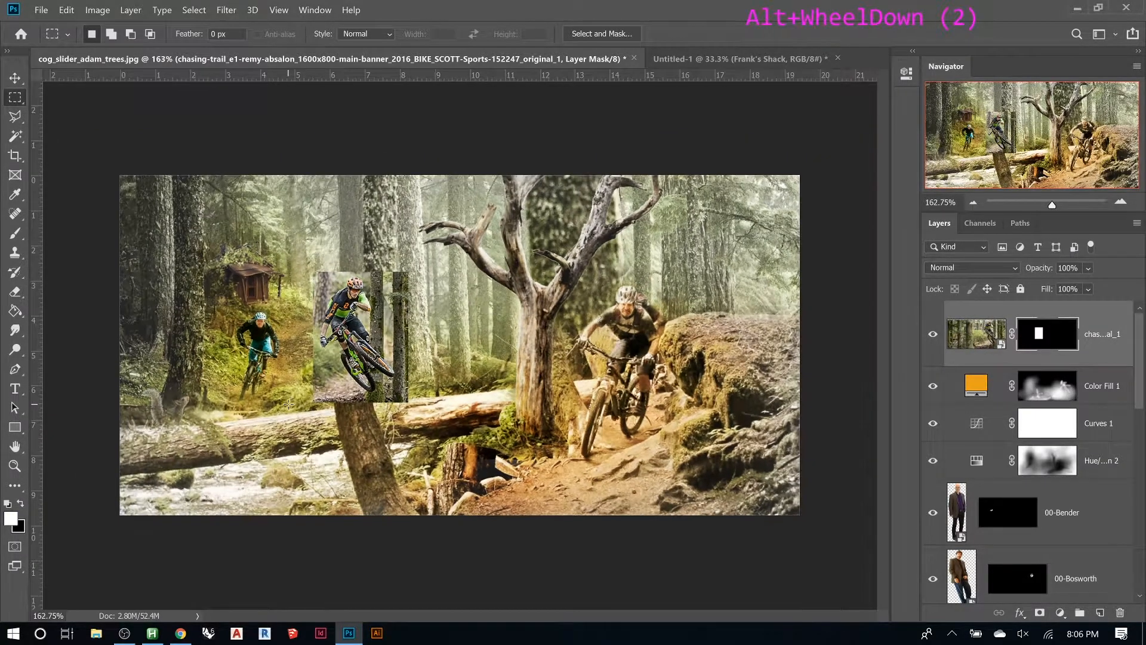
scroll(288, 404, "up", 6, "alt")
scroll(286, 391, "up", 3, "alt")
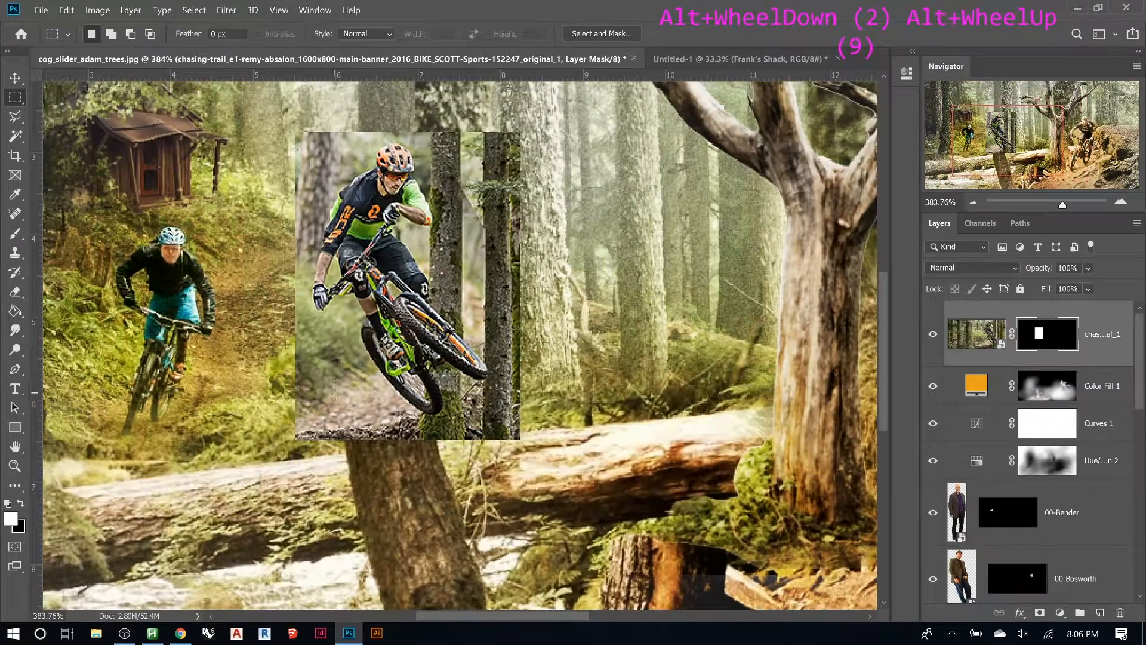
key("b")
key("x")
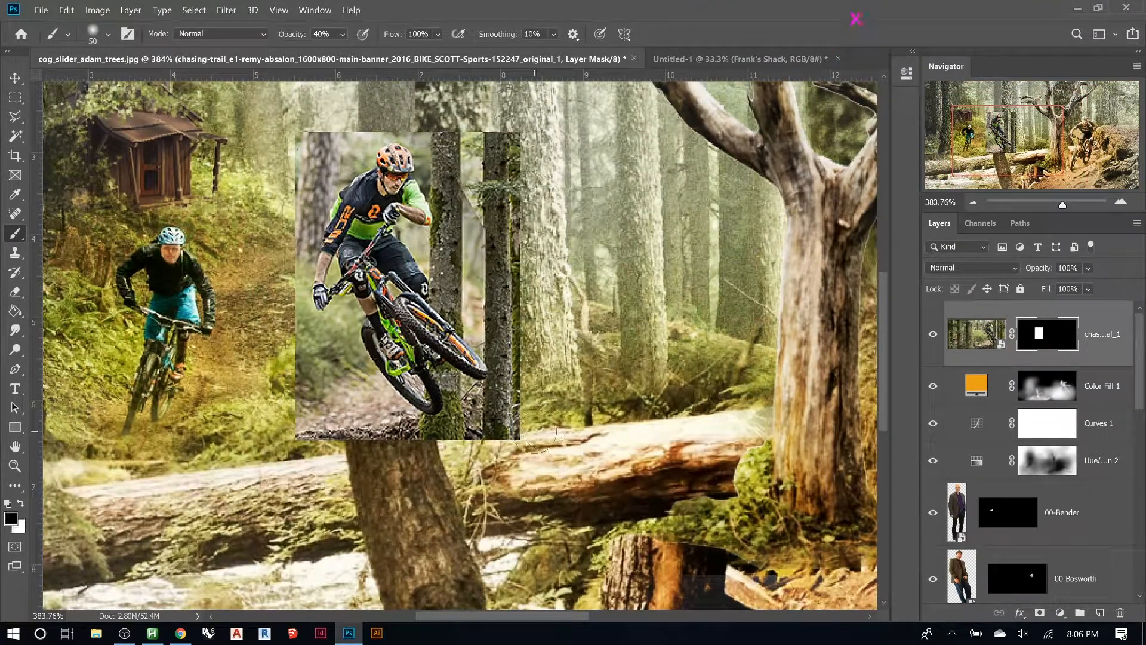
mouse_move(525, 445)
left_mouse_down()
mouse_move(442, 449)
mouse_move(471, 446)
mouse_move(458, 435)
mouse_move(513, 418)
left_mouse_up()
key("9")
mouse_move(513, 436)
left_mouse_down()
mouse_move(454, 453)
mouse_move(508, 424)
left_mouse_up()
left_click_drag(421, 426, 335, 427)
left_click_drag(442, 421, 298, 425)
left_click_drag(382, 418, 299, 412)
left_click_drag(299, 400, 358, 381)
left_click_drag(298, 376, 334, 406)
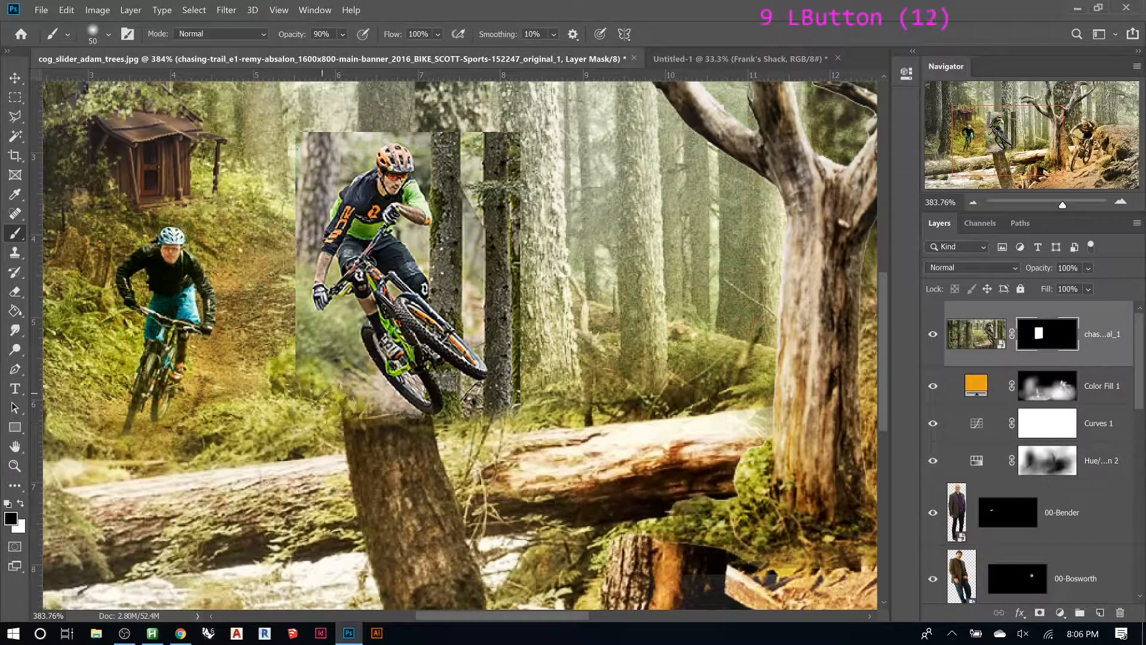
Mask out the remaining photo background around the jumping rider, including the trunks behind his back and bike
mouse_move(379, 442)
left_mouse_down()
mouse_move(340, 370)
mouse_move(283, 310)
mouse_move(301, 251)
mouse_move(299, 179)
mouse_move(278, 222)
mouse_move(293, 180)
left_mouse_up()
mouse_move(302, 158)
left_mouse_down()
mouse_move(319, 134)
mouse_move(293, 191)
mouse_move(373, 128)
mouse_move(382, 173)
left_mouse_up()
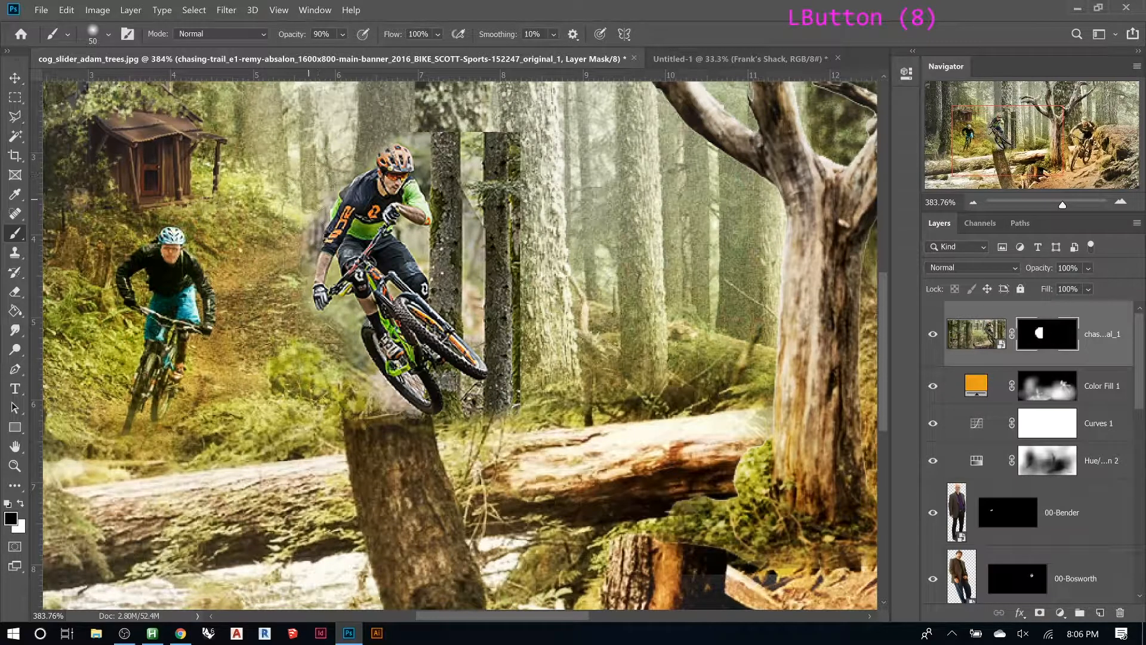
mouse_move(425, 139)
left_mouse_down()
mouse_move(460, 119)
mouse_move(495, 144)
left_mouse_up()
left_click_drag(498, 140, 510, 412)
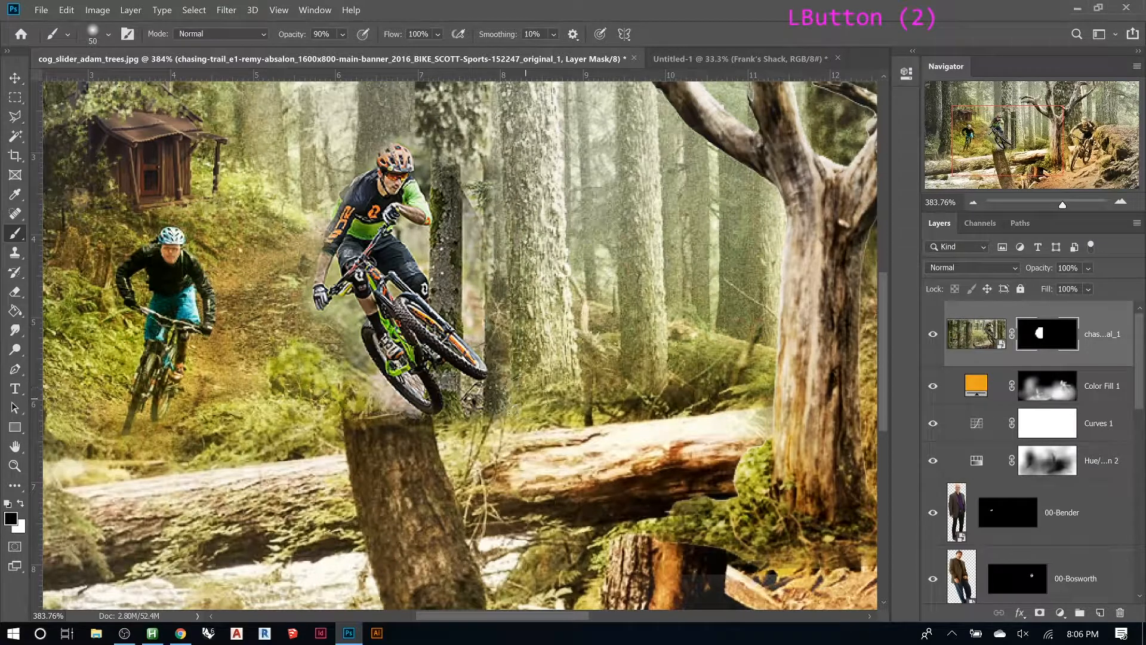
mouse_move(447, 261)
left_mouse_down()
mouse_move(470, 153)
mouse_move(435, 178)
mouse_move(449, 278)
mouse_move(468, 314)
mouse_move(475, 412)
mouse_move(448, 408)
mouse_move(418, 447)
mouse_move(388, 418)
mouse_move(370, 424)
mouse_move(411, 440)
mouse_move(364, 423)
mouse_move(332, 362)
left_mouse_up()
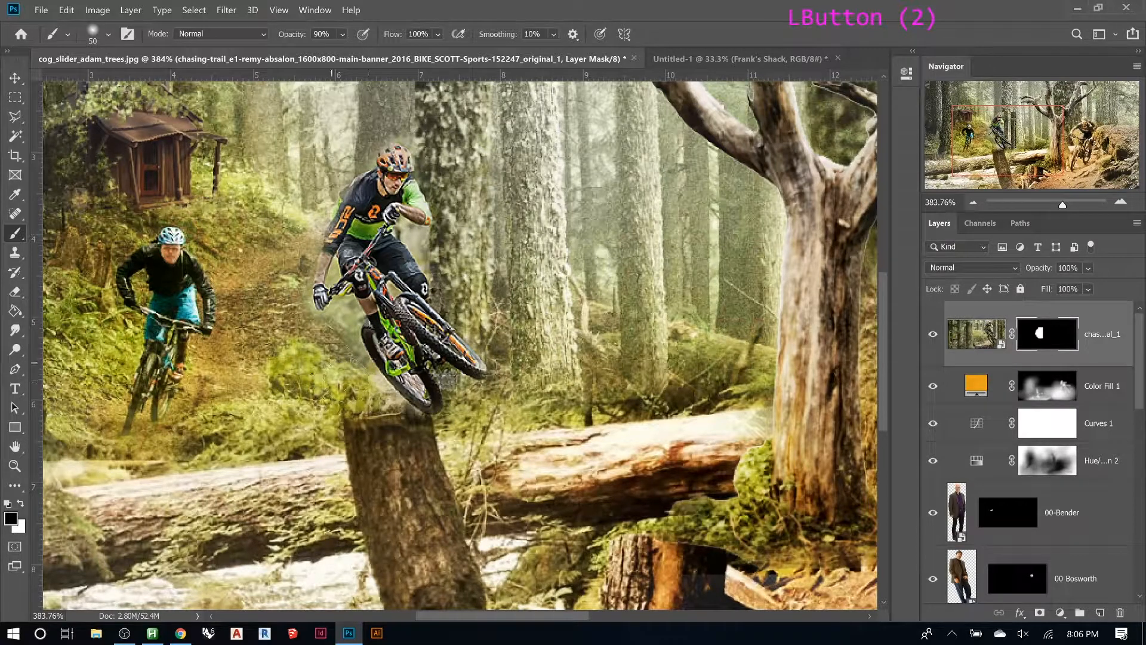
Move the jumping rider's layer directly below 00-Bosworth and apply Curves with the black input at 3 and the white point pulled slightly inward
left_click_drag(1071, 345, 1063, 552)
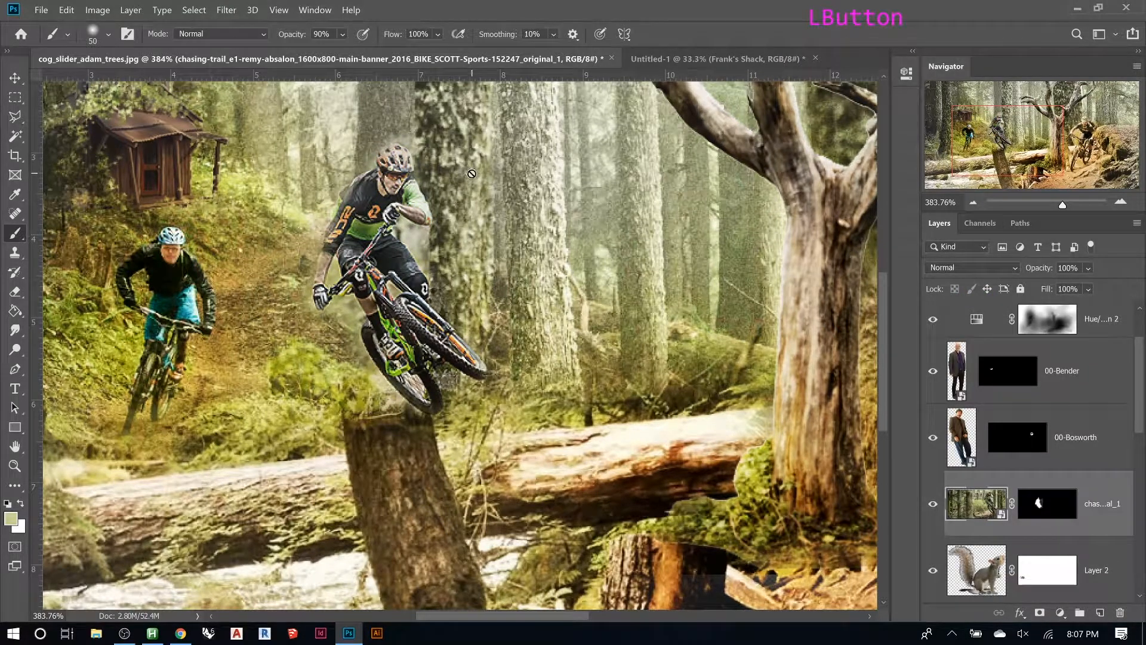
mouse_move(1043, 269)
left_mouse_down()
mouse_move(1026, 270)
mouse_move(1035, 270)
left_mouse_up()
key("ctrl+m")
left_click_drag(447, 88, 710, 76)
left_click_drag(843, 346, 831, 346)
left_click_drag(657, 346, 665, 347)
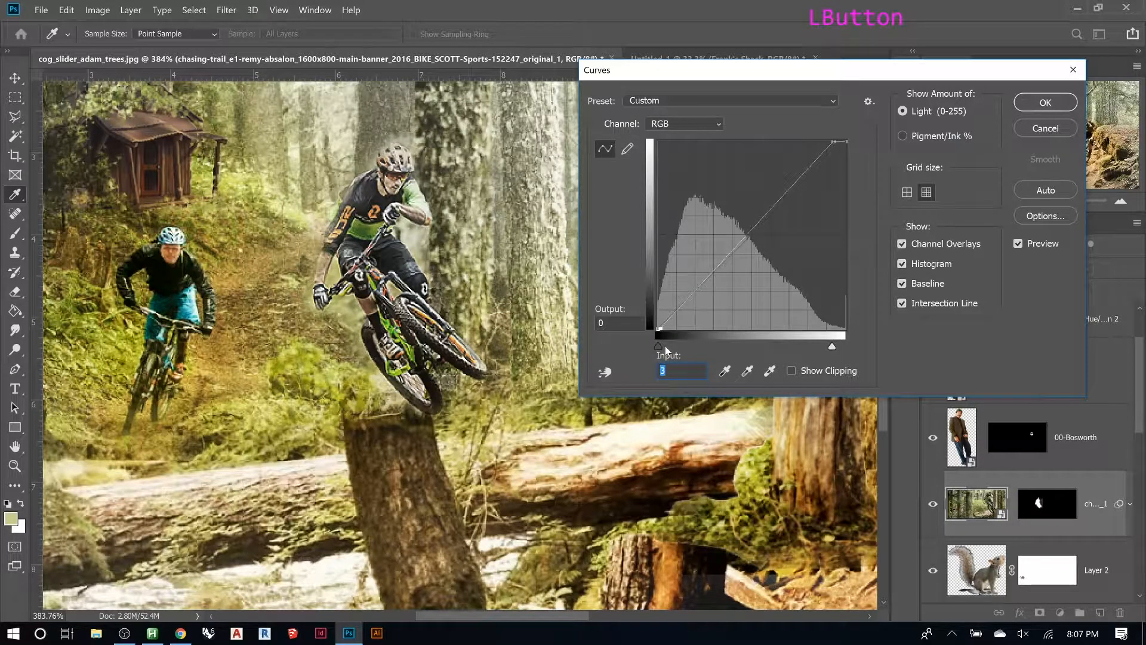
left_click(1045, 102)
Set the jumping rider layer's opacity to 98%
left_click(1037, 270)
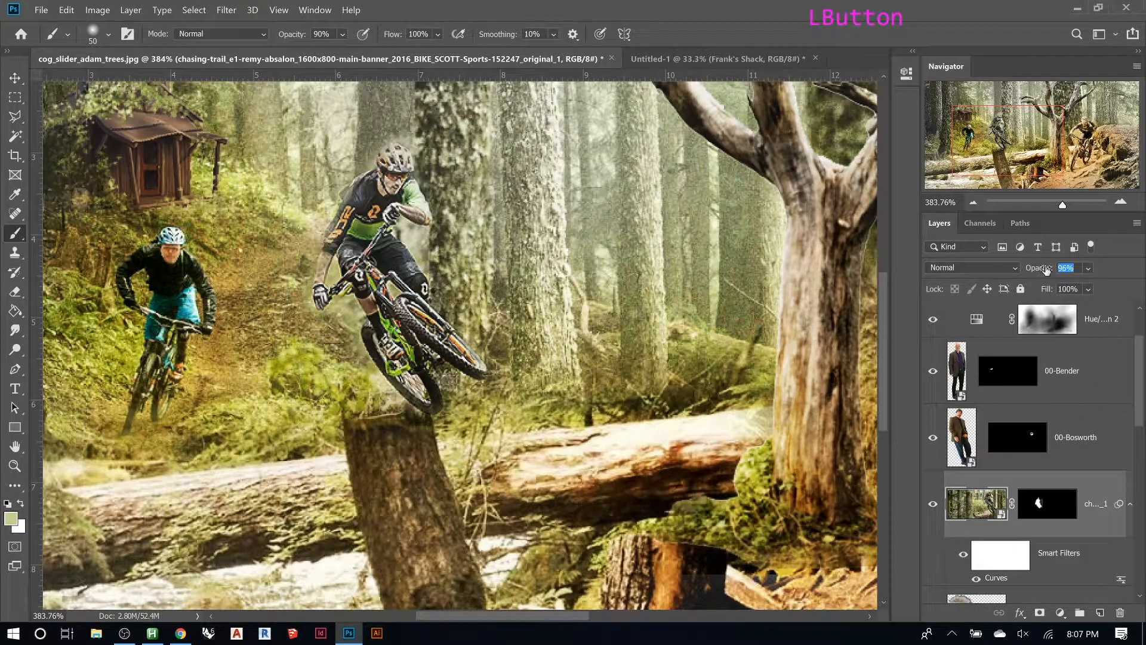
left_click_drag(1047, 270, 1074, 253)
key("ctrl+0")
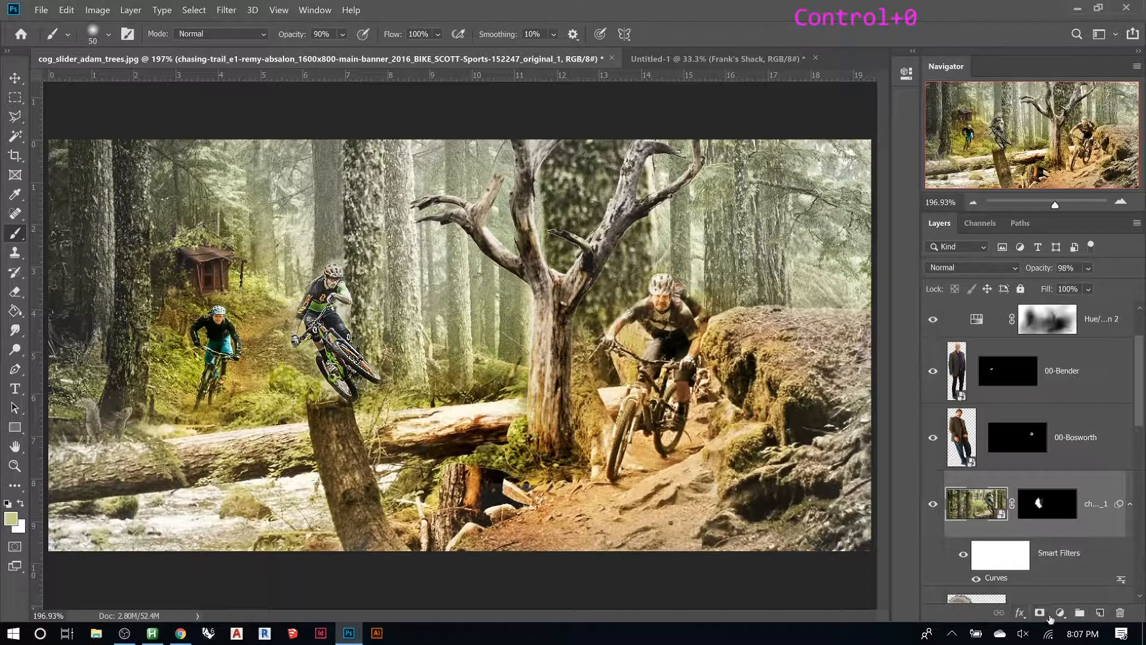
Apply a Hue/Saturation adjustment to the jumping rider with saturation at -40
left_click(97, 10)
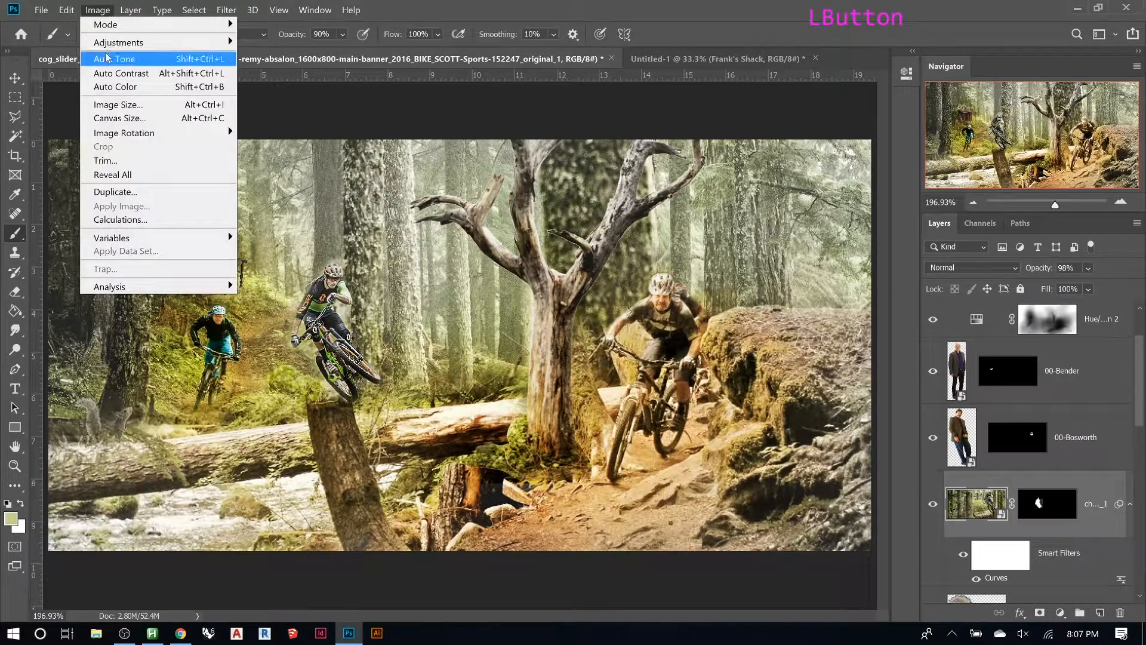
mouse_move(179, 42)
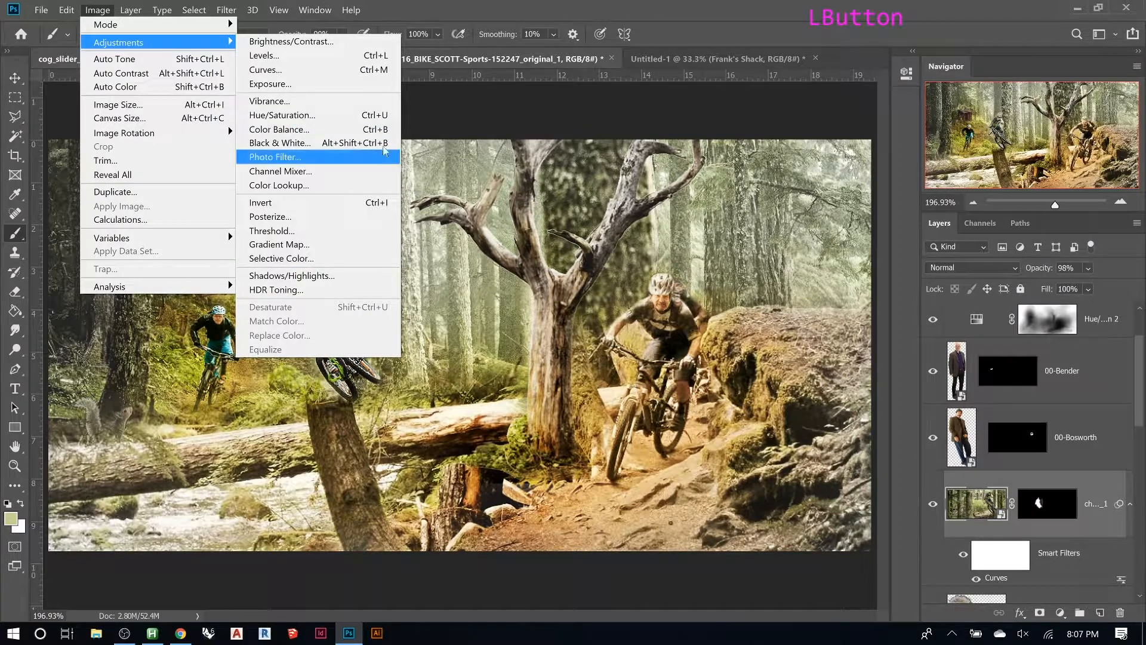
left_click(282, 115)
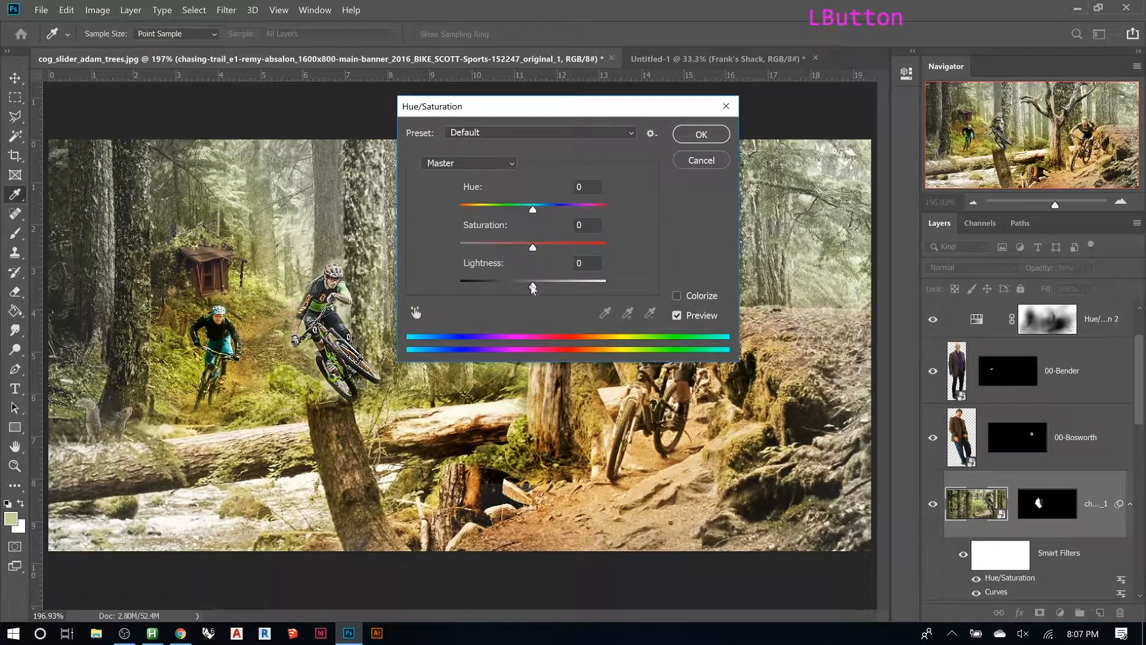
left_click_drag(532, 250, 503, 252)
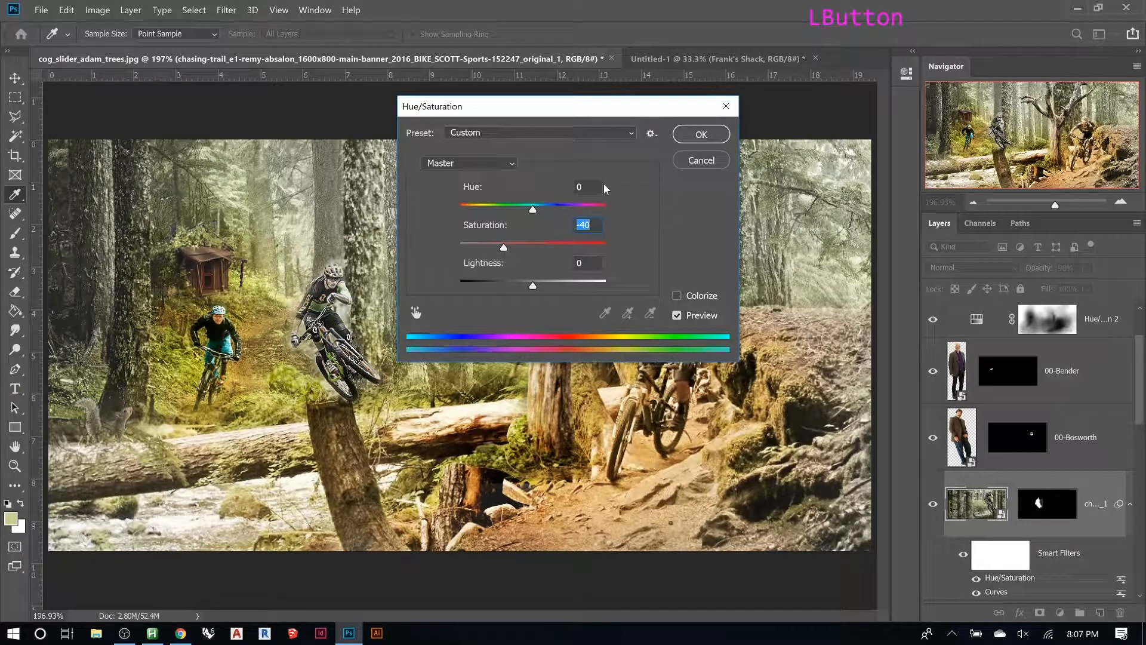
left_click(701, 133)
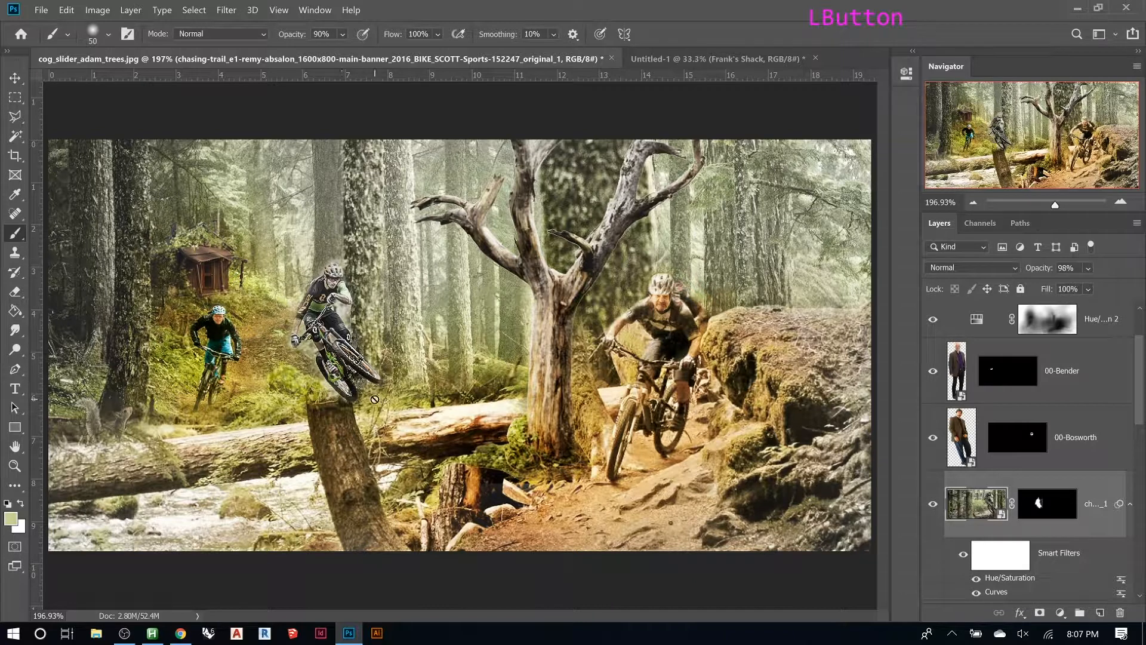
Mask out leftover haze around the jumping rider's lower wheel above the stump, using a size 9 black brush on his layer mask
key("z")
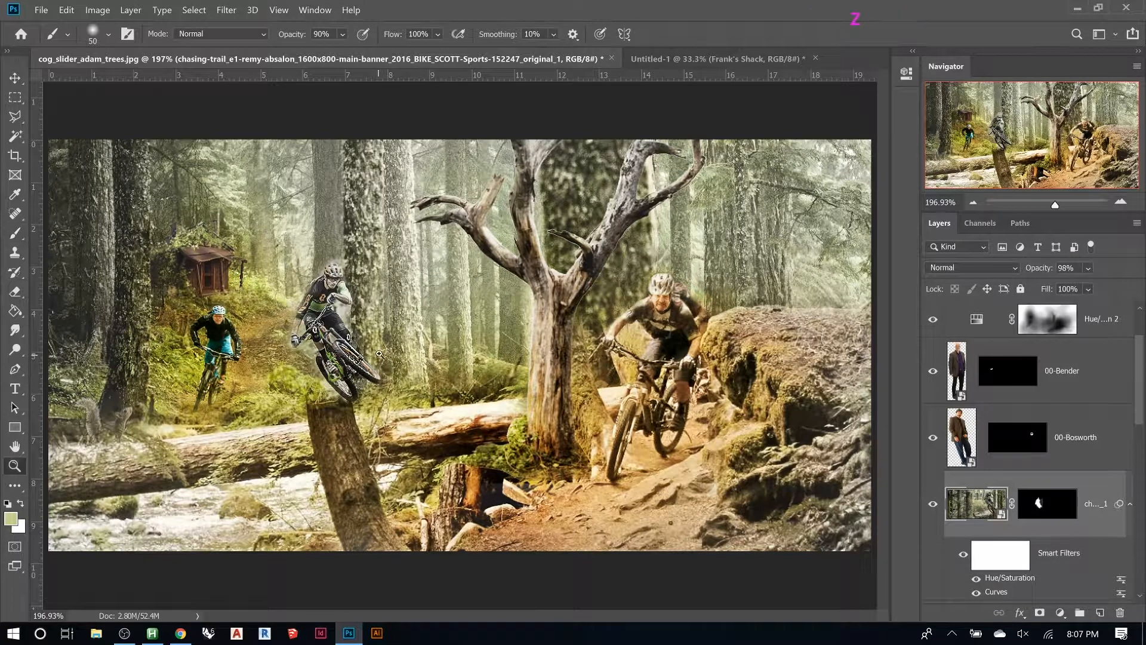
left_click_drag(229, 224, 404, 452)
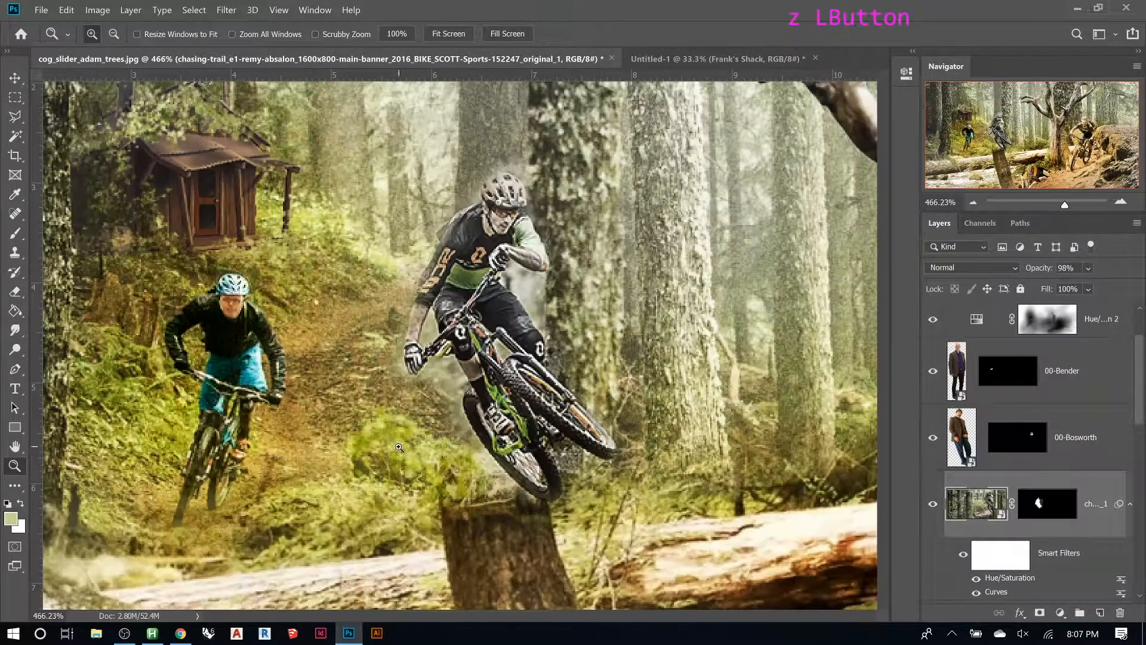
key("b")
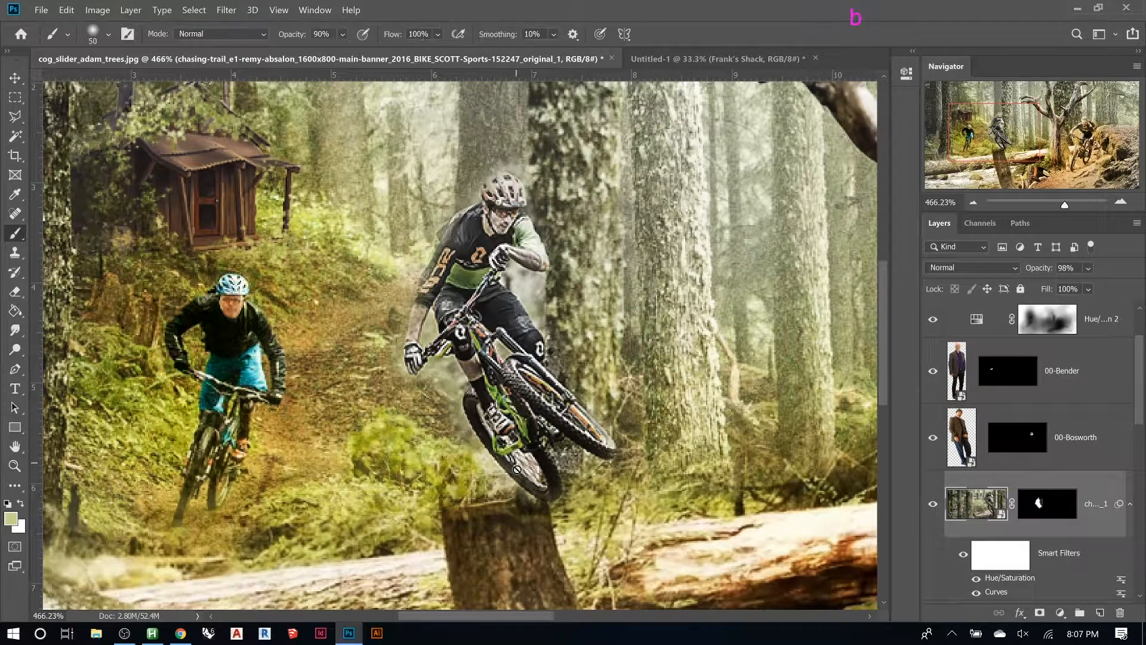
left_click(1038, 506)
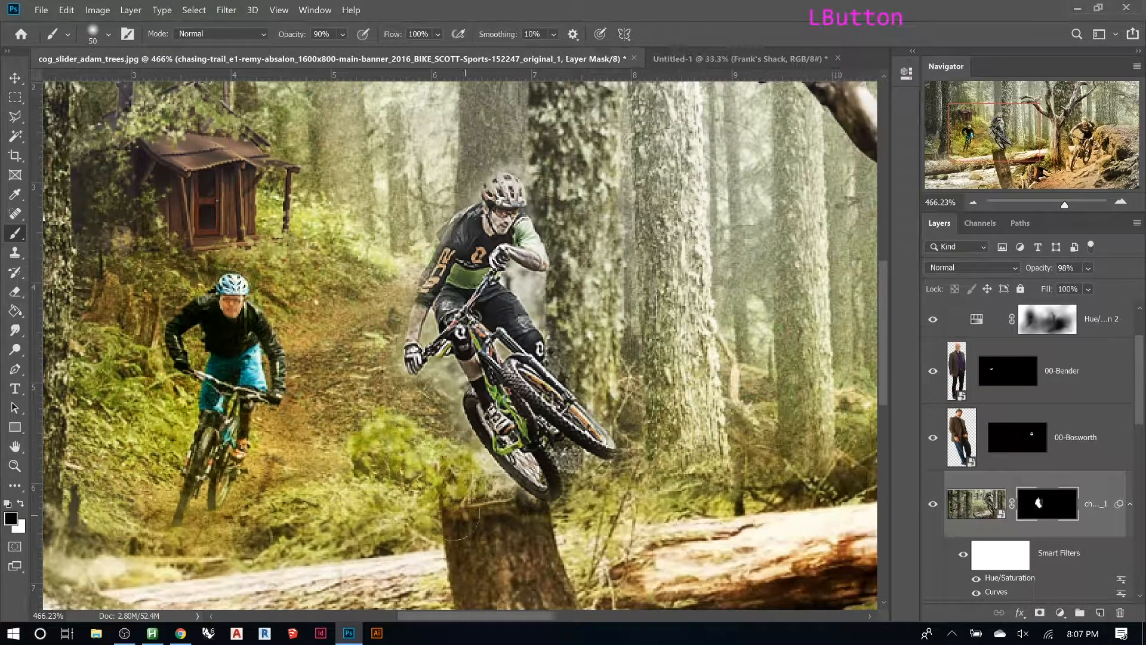
key("bracketleft")
key("bracketleft")
key("bracketleft")
key("bracketleft")
key("bracketleft")
key("bracketleft")
key("bracketleft")
key("bracketleft")
key("bracketleft")
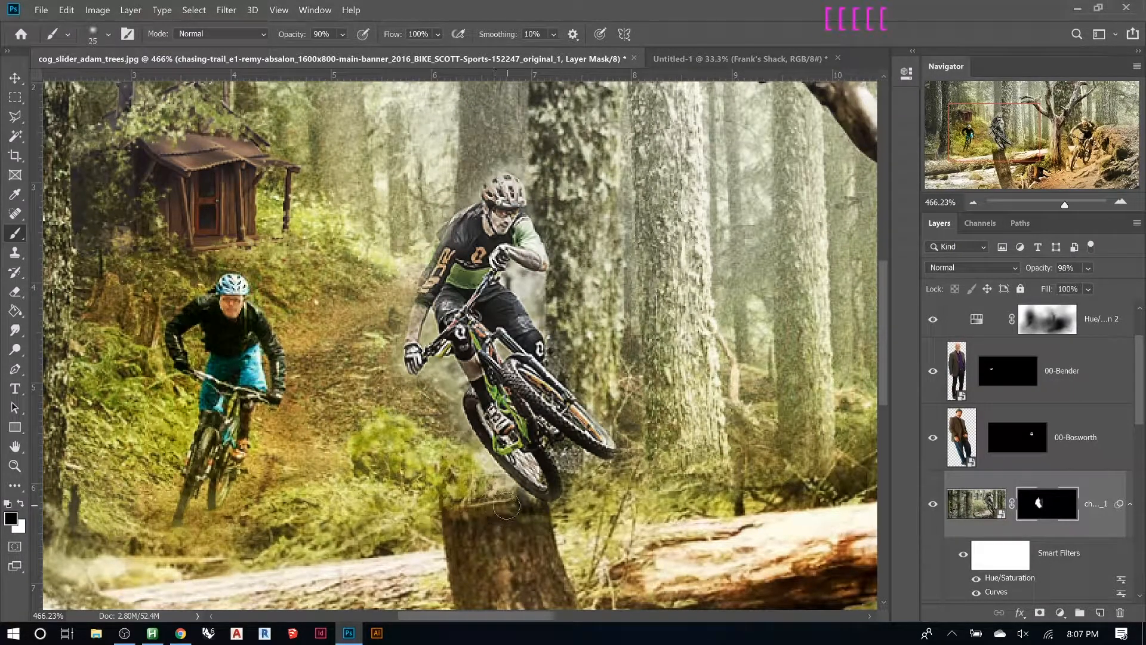
left_click(537, 505)
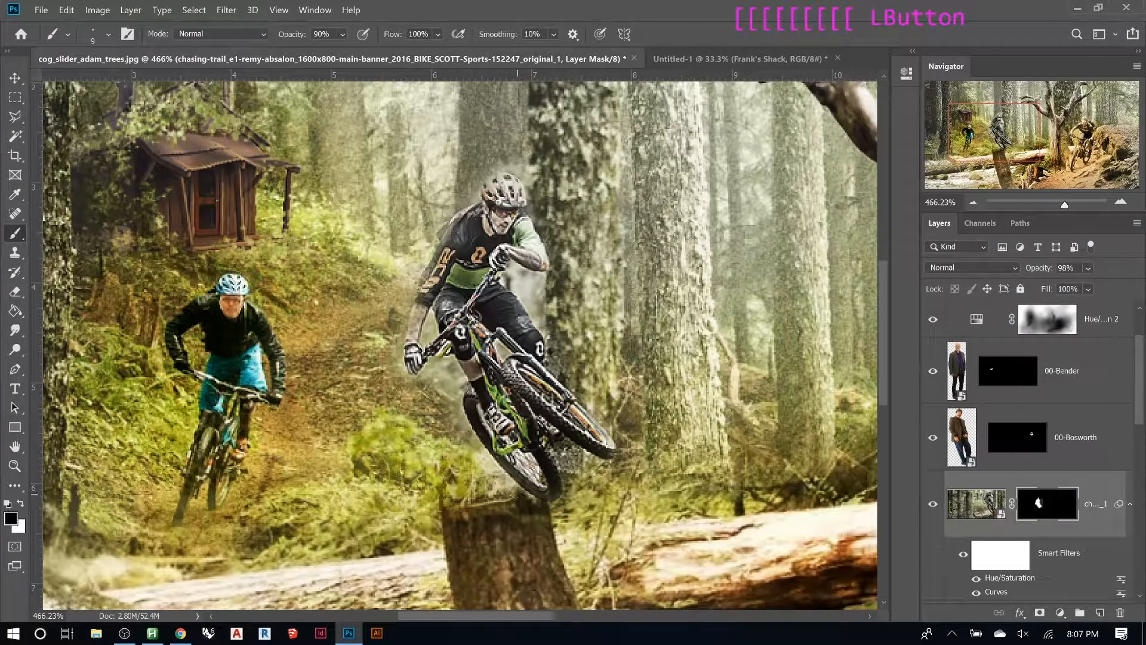
left_click(530, 500)
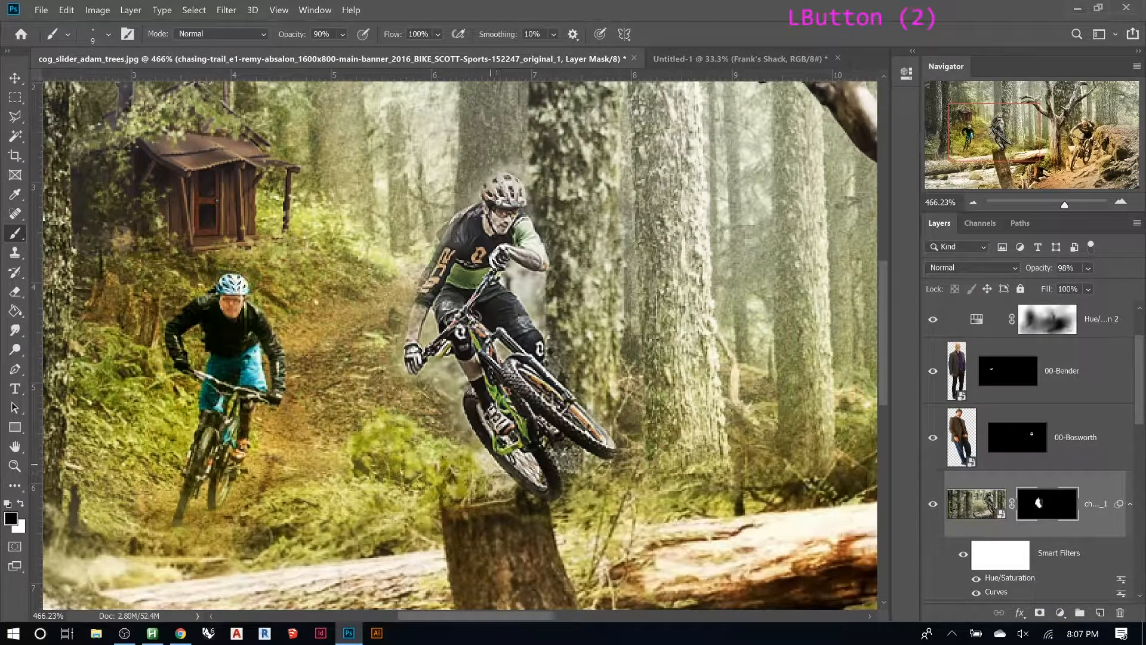
left_click(495, 457)
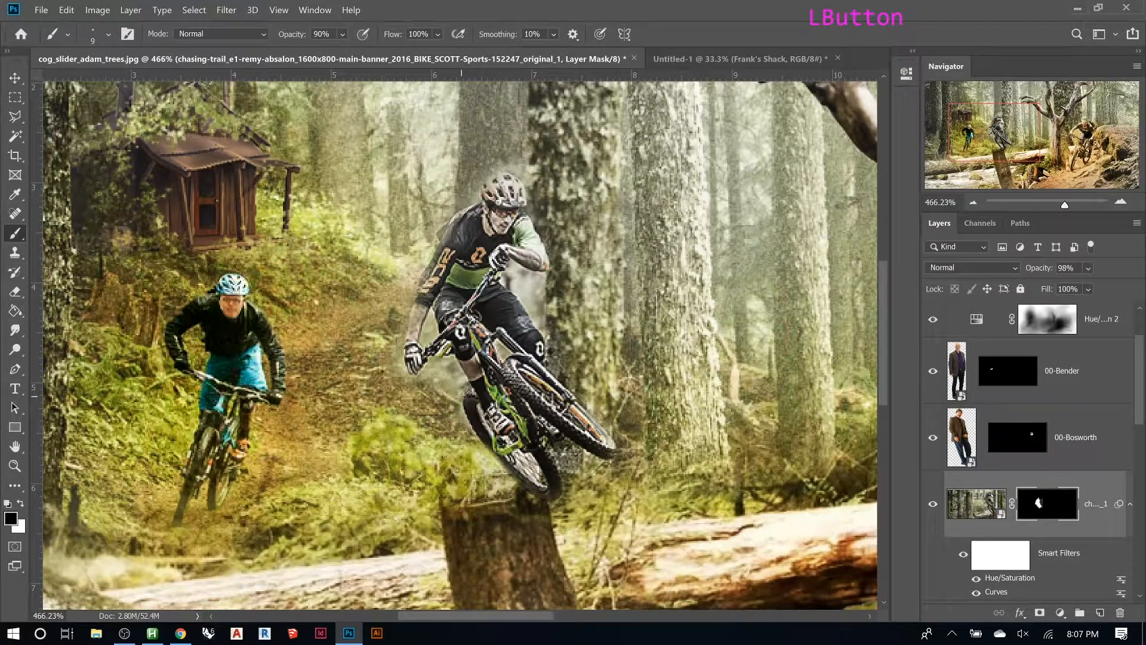
Mask out the pale haze beneath the jumping rider's lower hand and handlebar
left_click(453, 376)
left_click(451, 379)
left_click(448, 388)
left_click(445, 381)
left_click(442, 378)
left_click(440, 373)
left_click(439, 371)
left_click(434, 374)
left_click(431, 373)
left_click(431, 370)
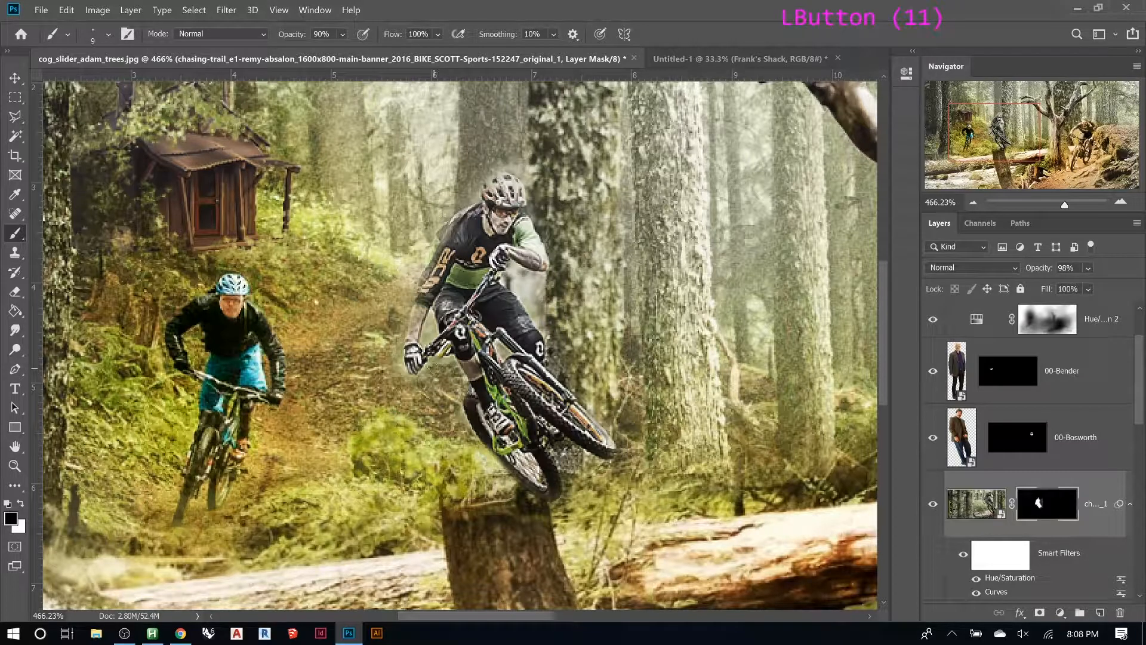
left_click_drag(431, 370, 420, 381)
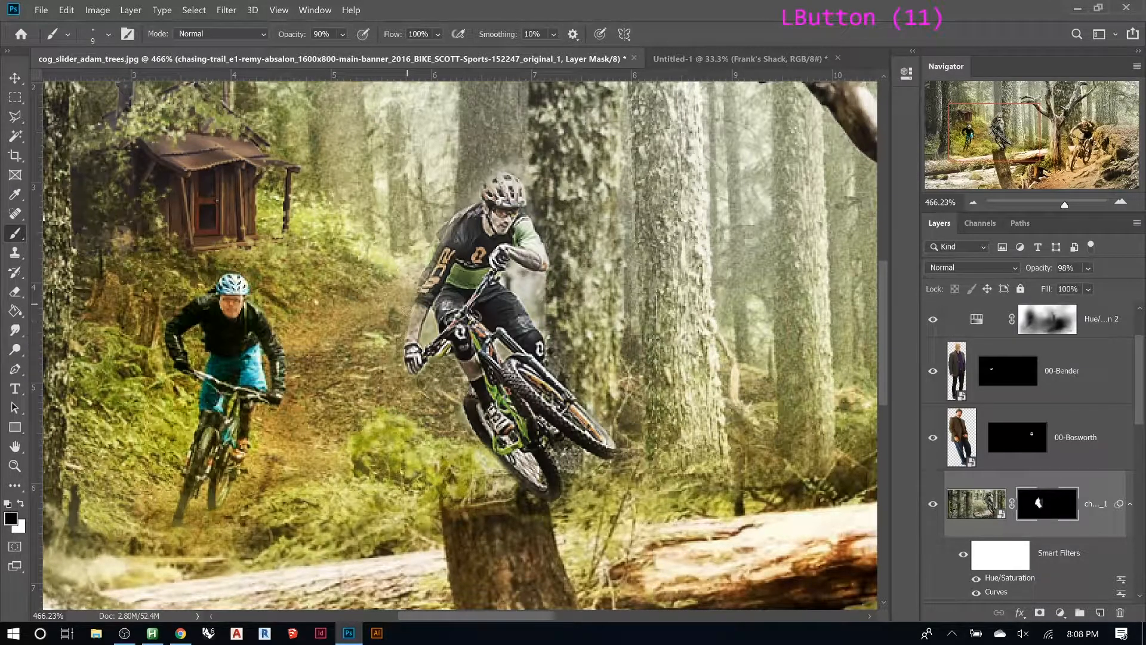
Mask out the remaining haze beside the jumping rider's arms and legs and around his helmet and back
left_click_drag(431, 319, 427, 339)
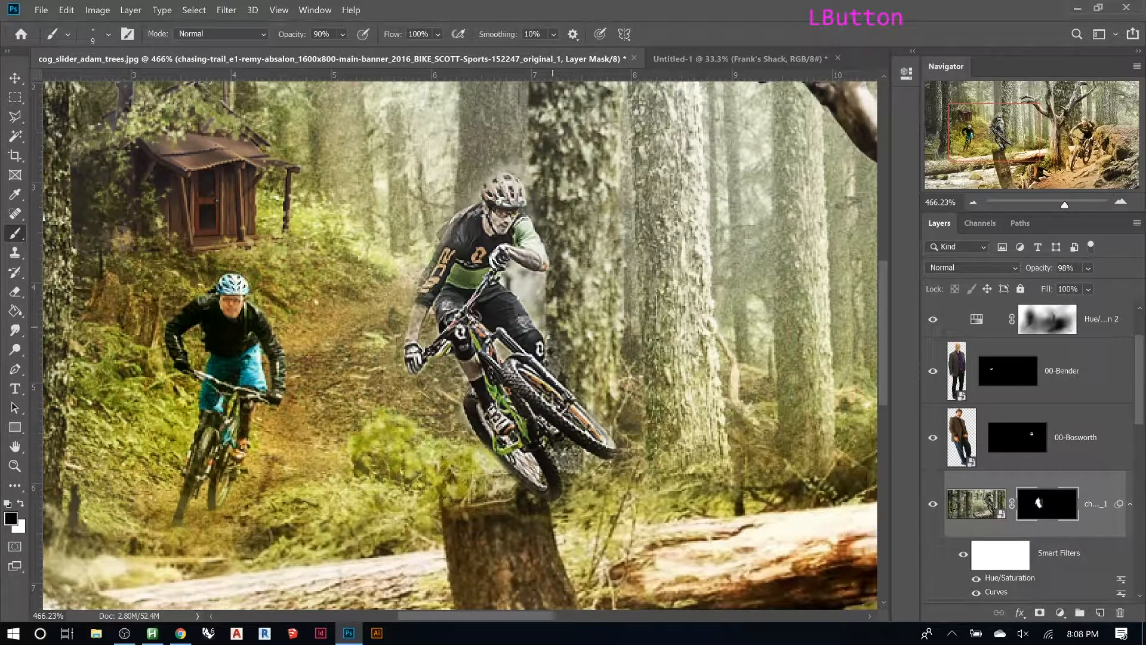
left_click_drag(552, 345, 519, 292)
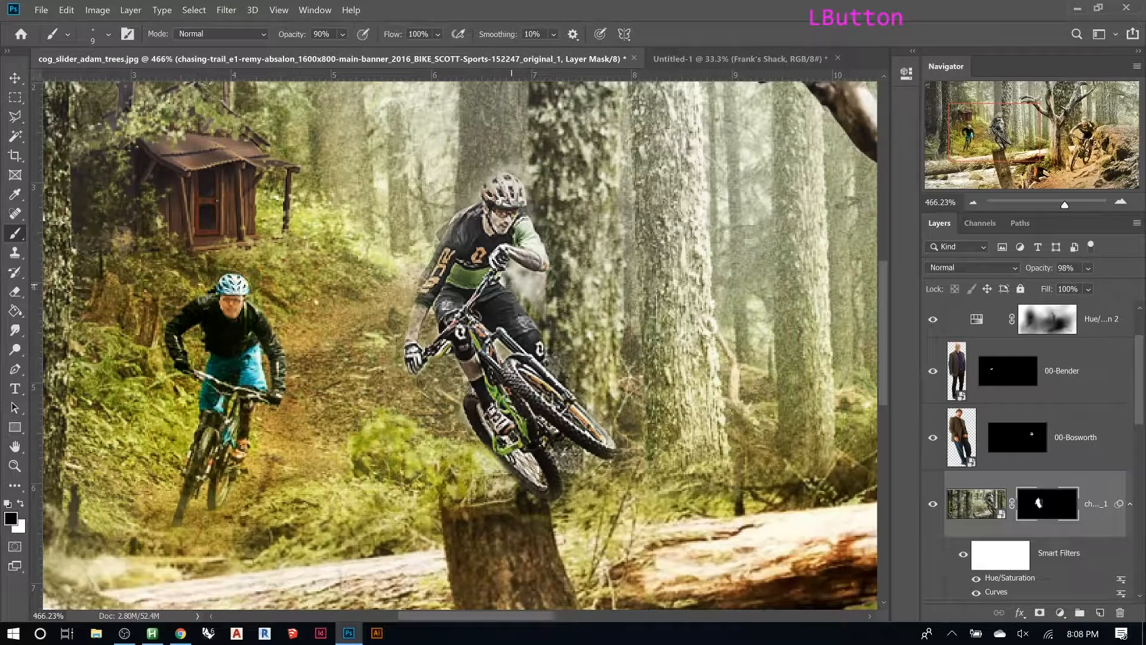
mouse_move(525, 272)
left_mouse_down()
mouse_move(546, 280)
mouse_move(516, 285)
mouse_move(558, 323)
left_mouse_up()
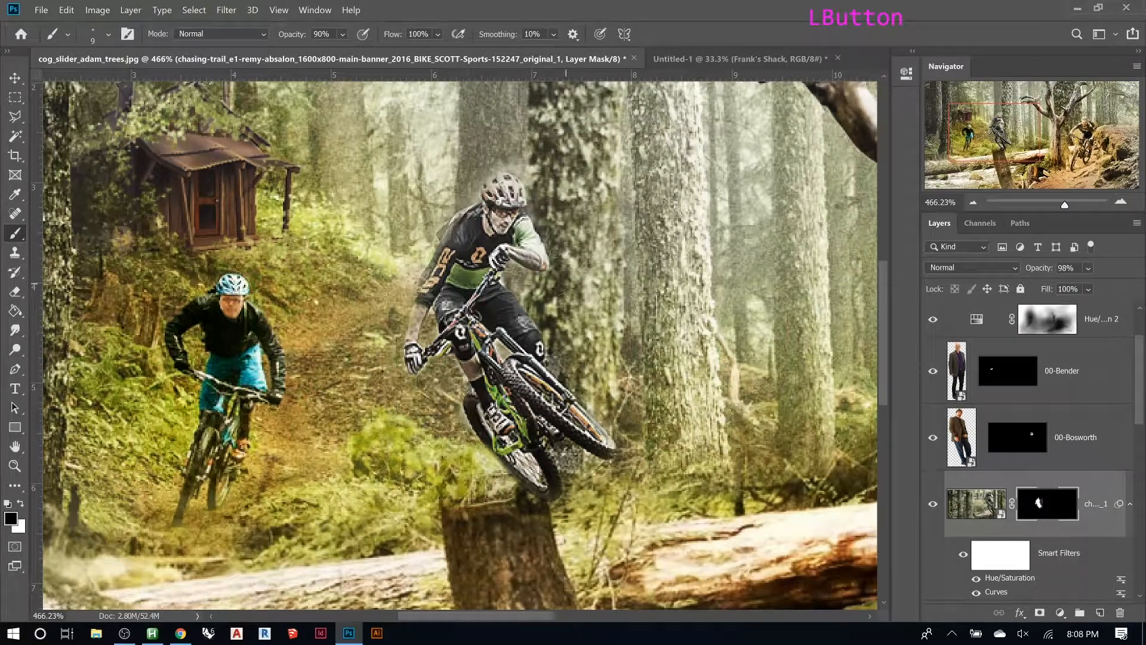
mouse_move(523, 170)
left_mouse_down()
mouse_move(501, 167)
mouse_move(460, 206)
left_mouse_up()
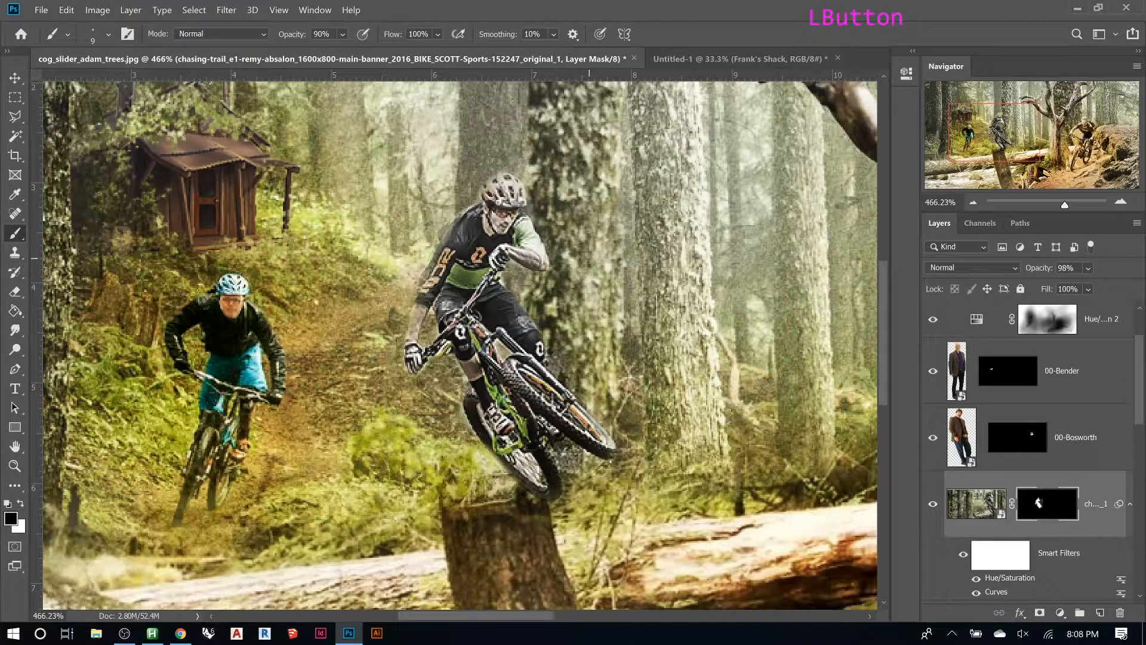
left_click(981, 504)
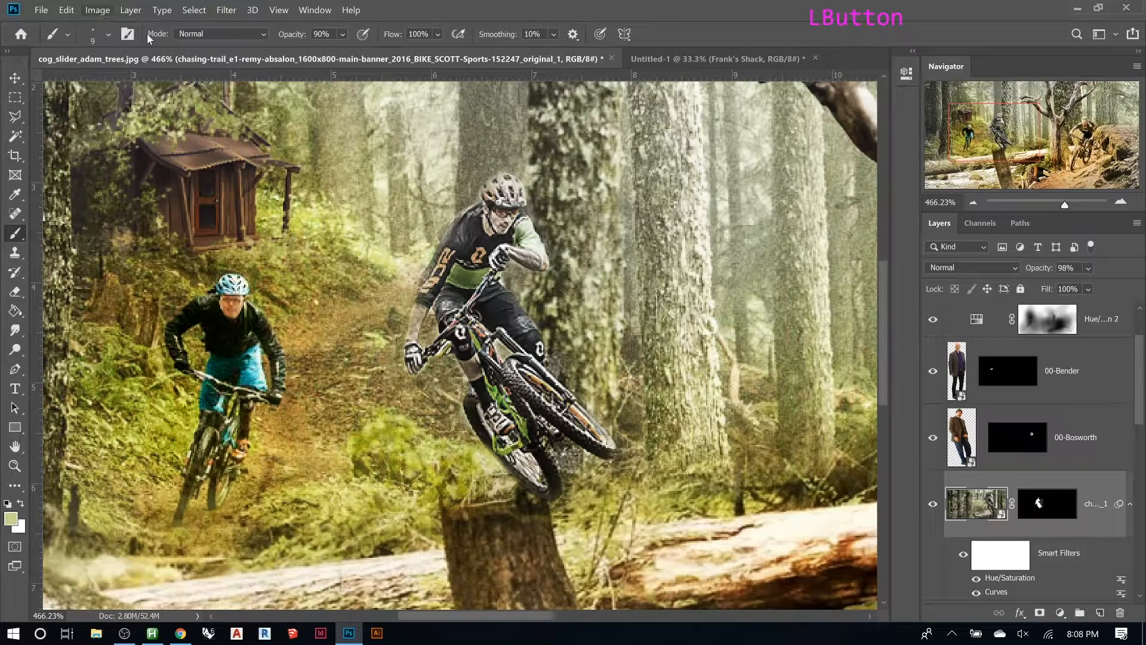
left_click(1055, 510)
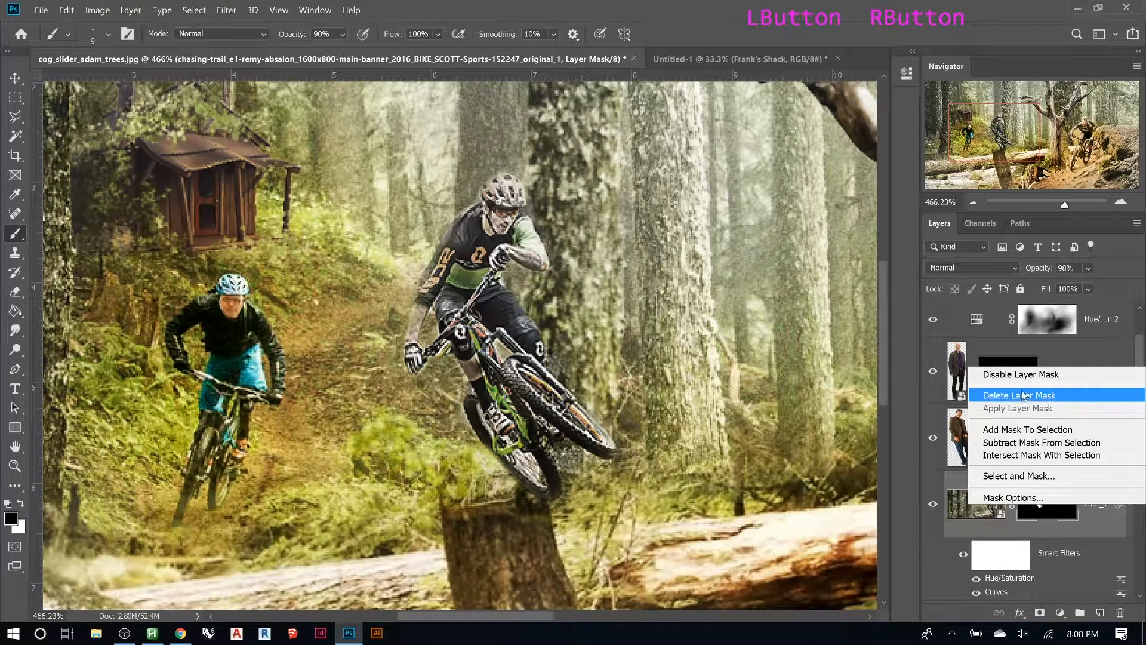
left_click(1066, 533)
left_click(1045, 508)
right_click(1046, 508)
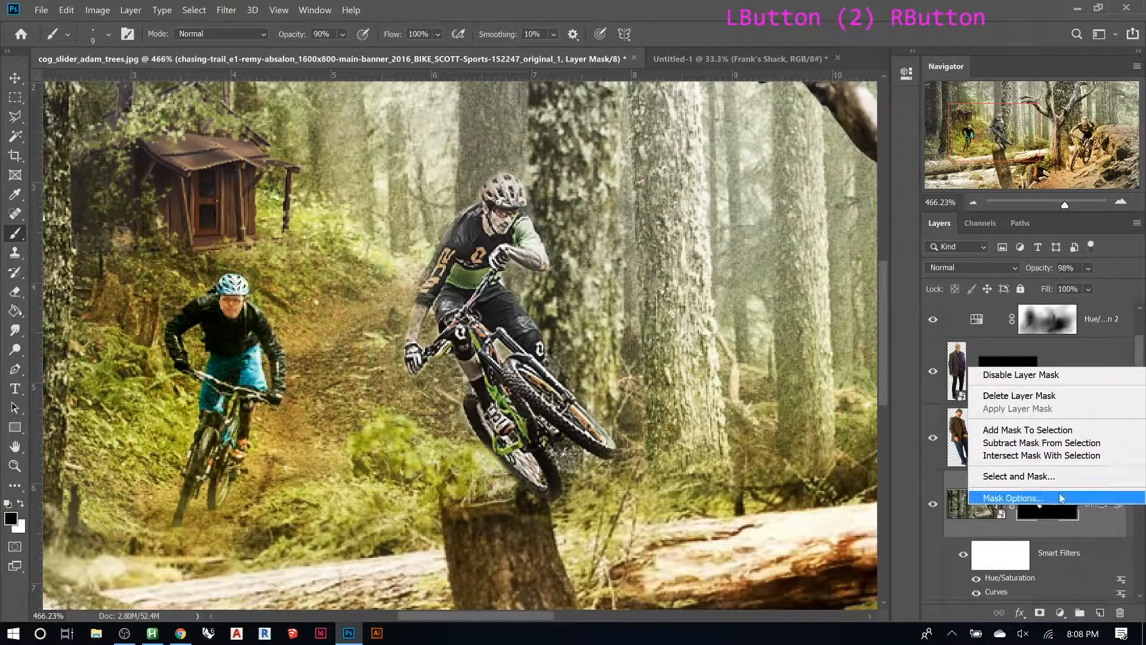
left_click(1045, 540)
left_click(985, 509)
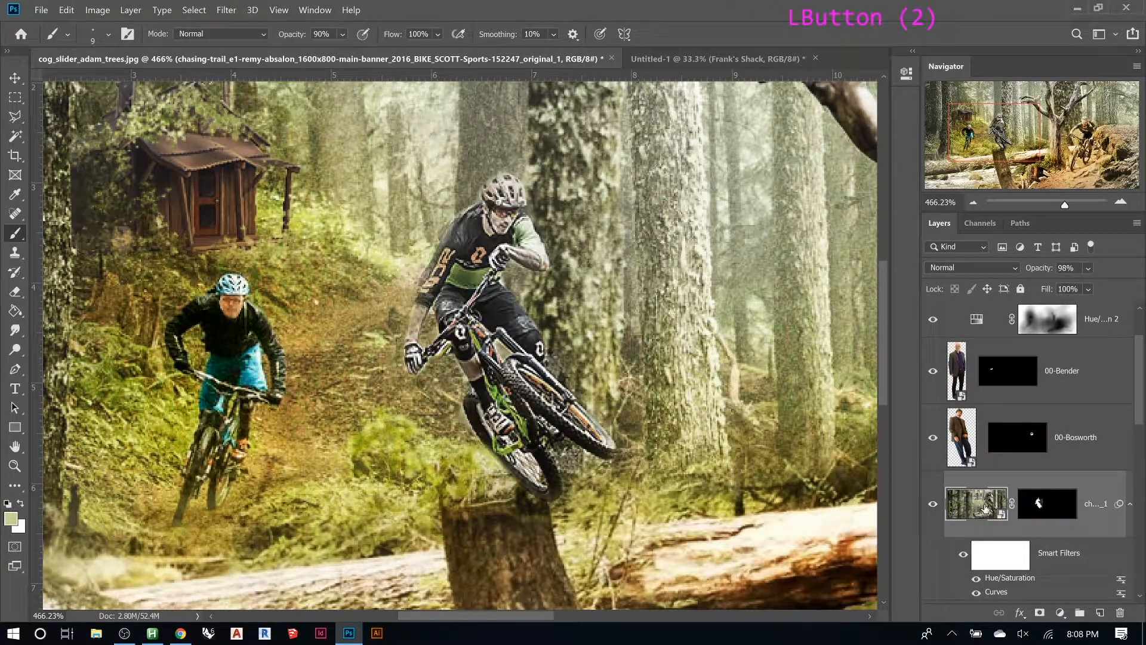
right_click(990, 509)
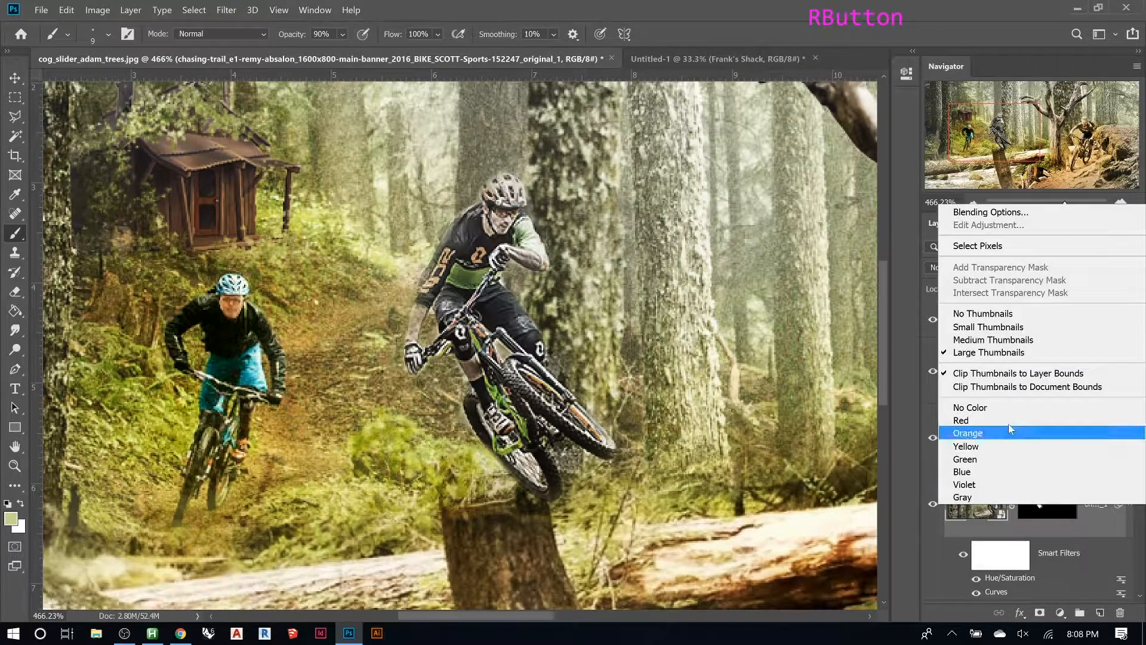
Rasterize the jumping rider's smart object layer and apply its layer mask permanently
right_click(1094, 521)
left_click(924, 268)
left_click(913, 255)
right_click(1024, 505)
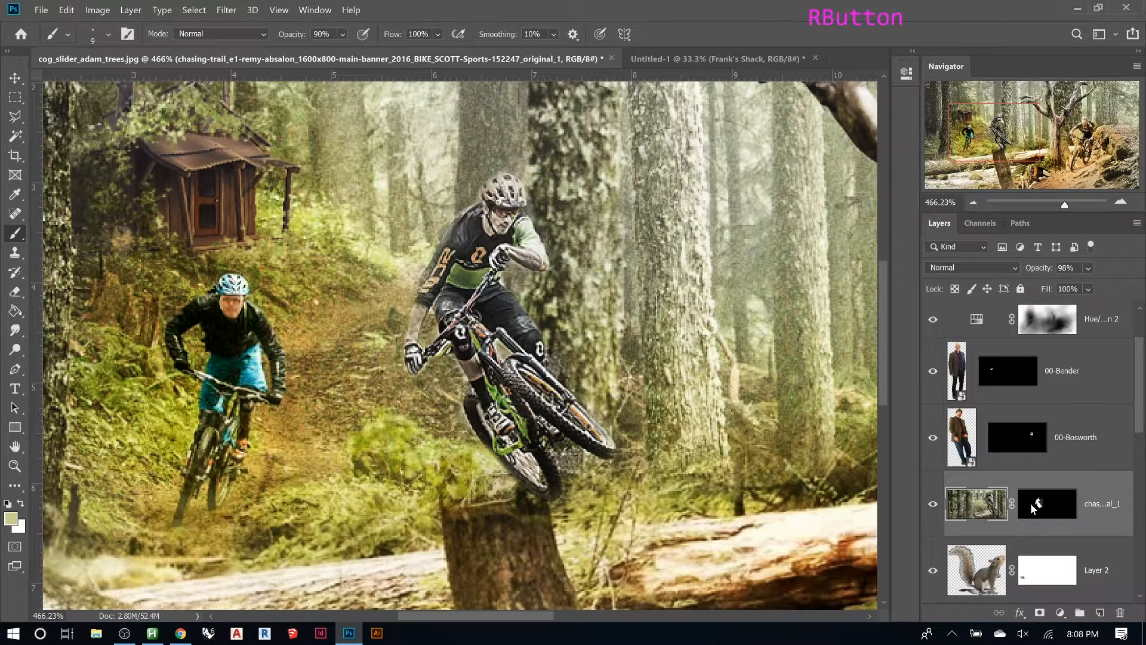
left_click(1008, 408)
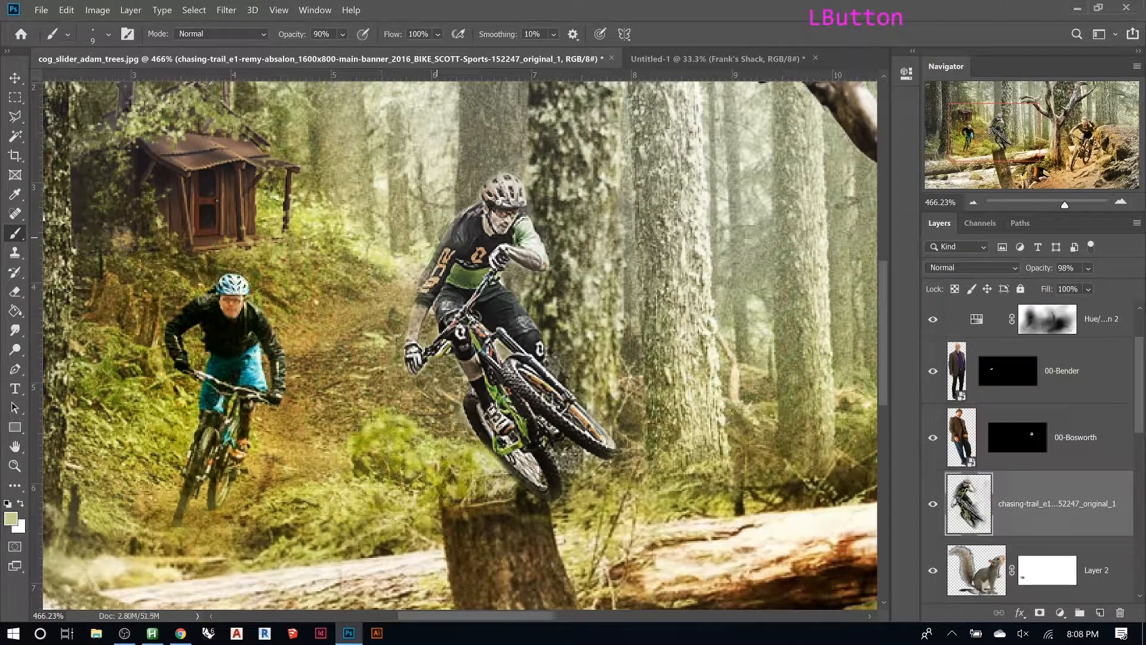
left_click(227, 10)
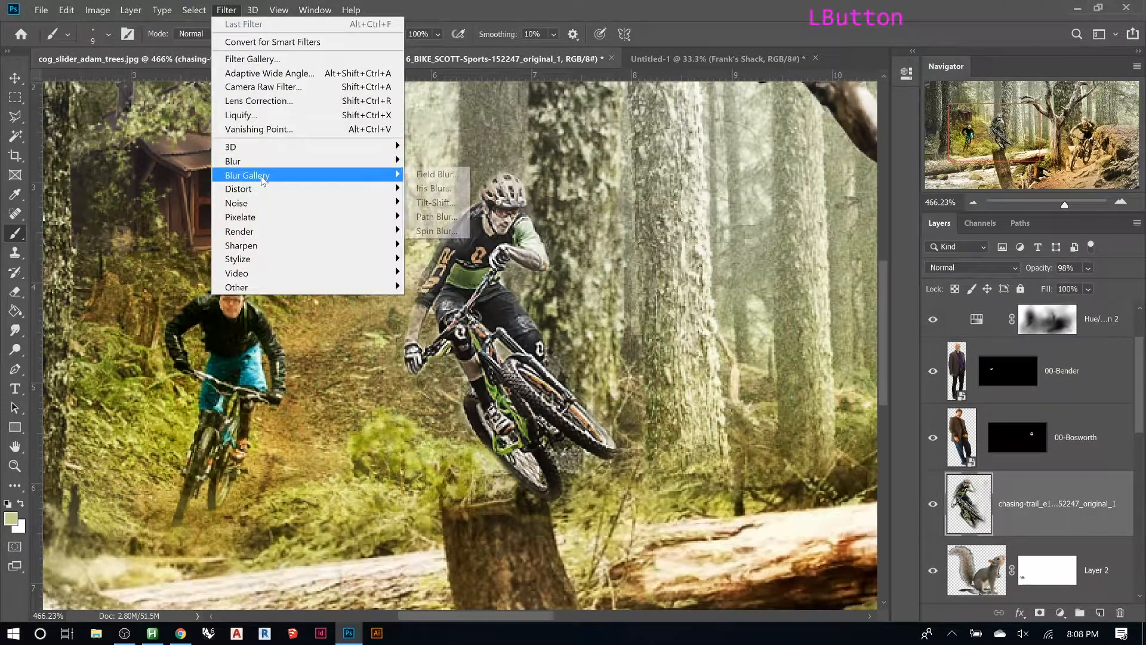
key("Escape")
left_click(1051, 514)
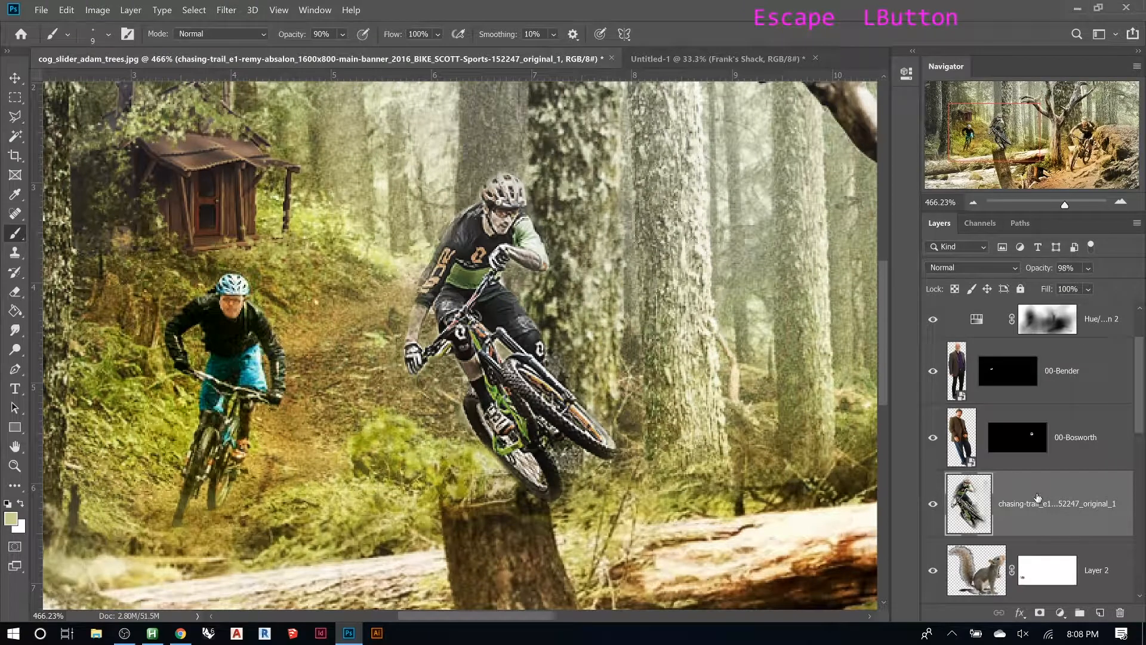
key("ctrl+v")
key("ctrl+z")
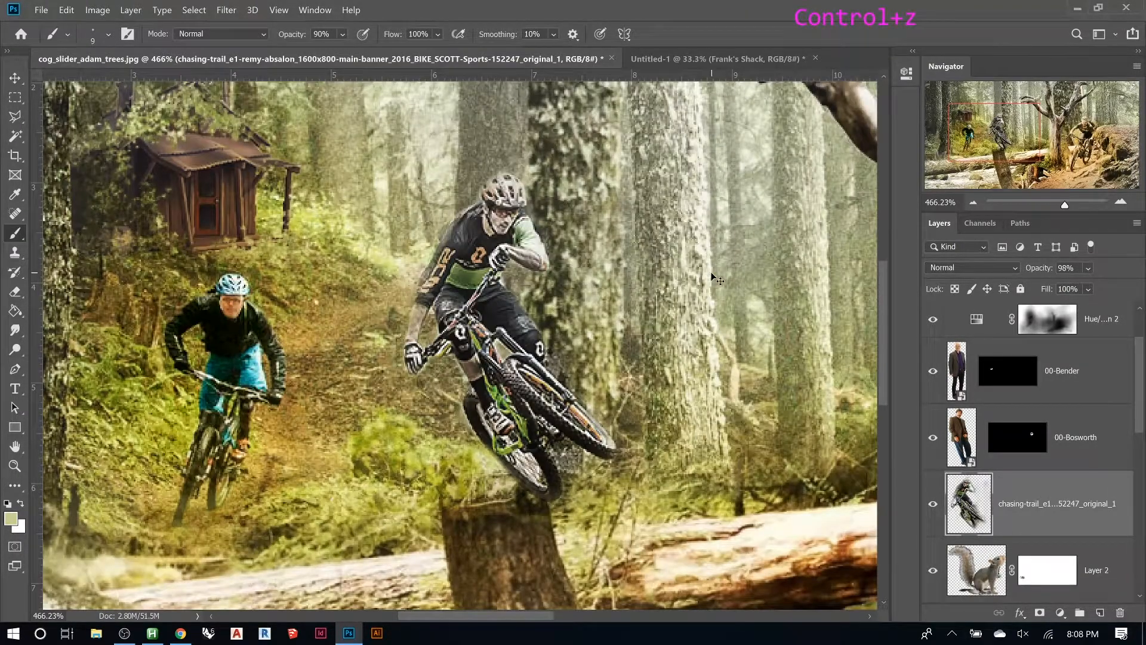
Duplicate the jumping rider's layer and open the Motion Blur filter for the copy, keeping the rider in view
key("ctrl+j")
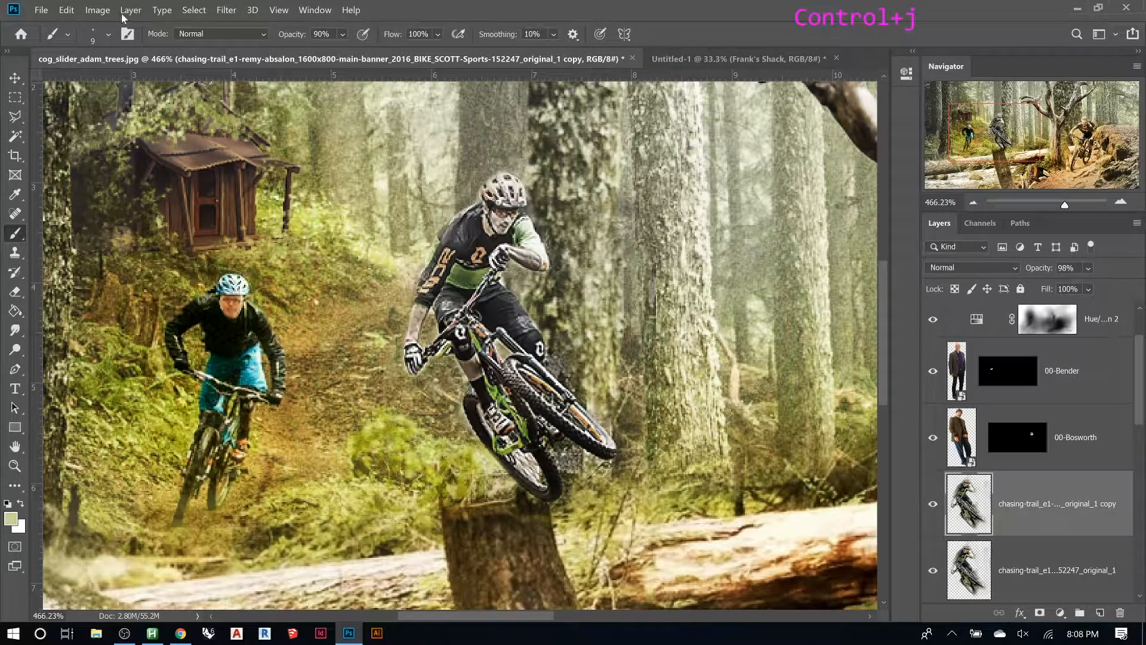
left_click(192, 10)
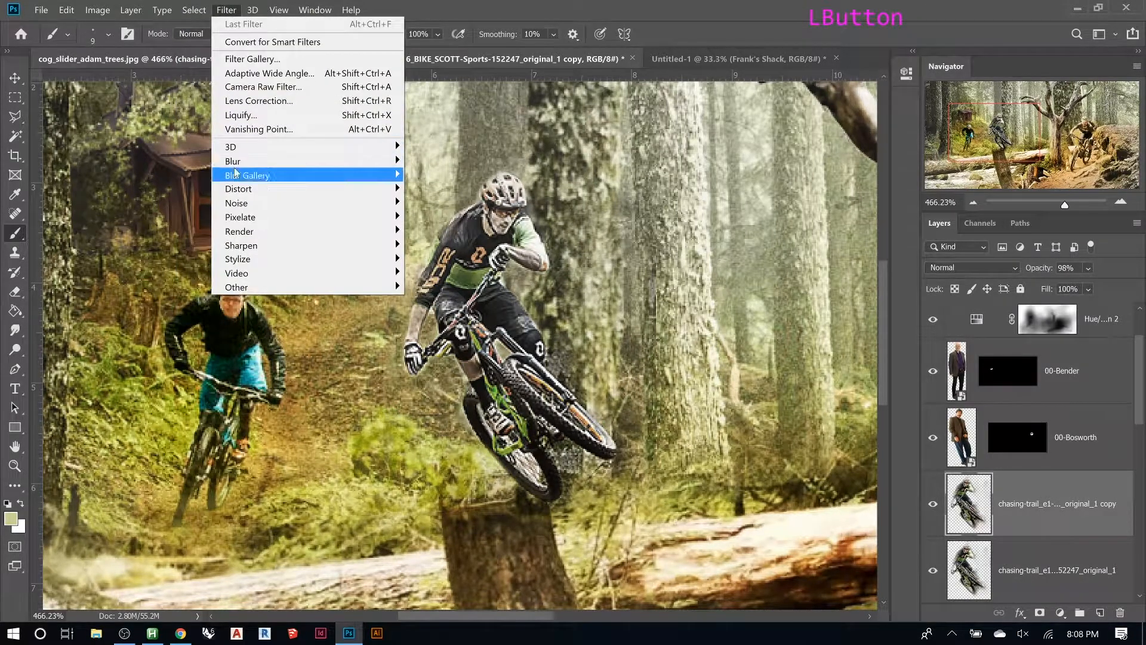
mouse_move(240, 163)
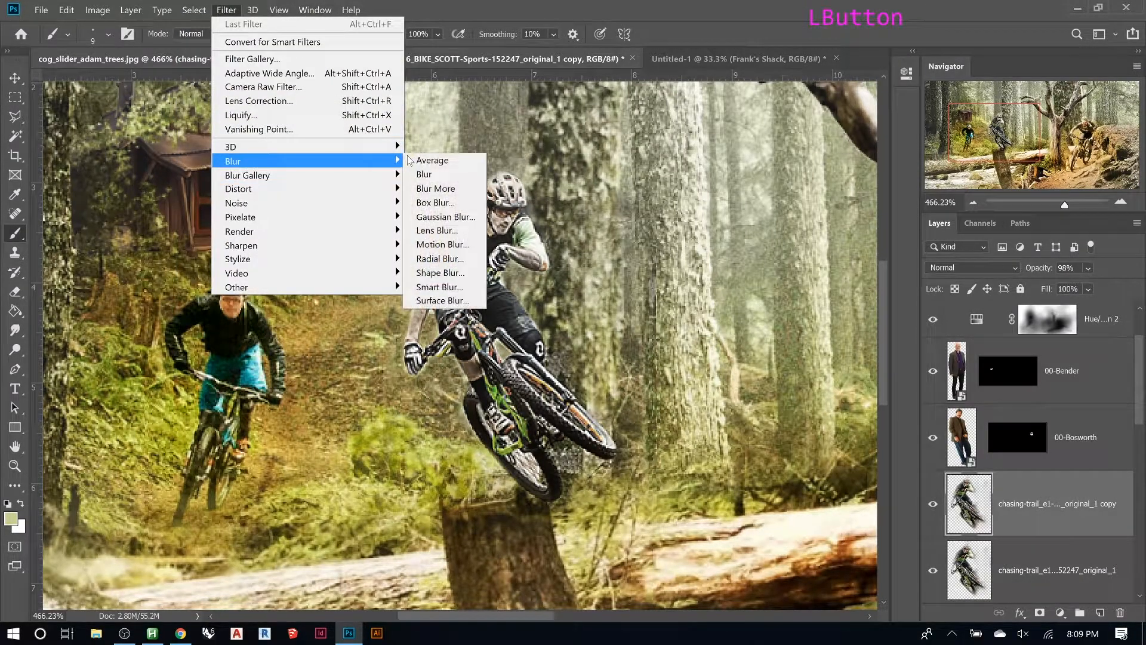
left_click(439, 244)
left_click_drag(407, 65, 816, 66)
Set the Motion Blur angle to -36° to follow the jumping rider's downward direction of travel
mouse_move(842, 291)
left_mouse_down()
mouse_move(860, 292)
mouse_move(843, 280)
left_mouse_up()
left_click(844, 281)
left_click(846, 283)
left_click(849, 286)
left_click(848, 288)
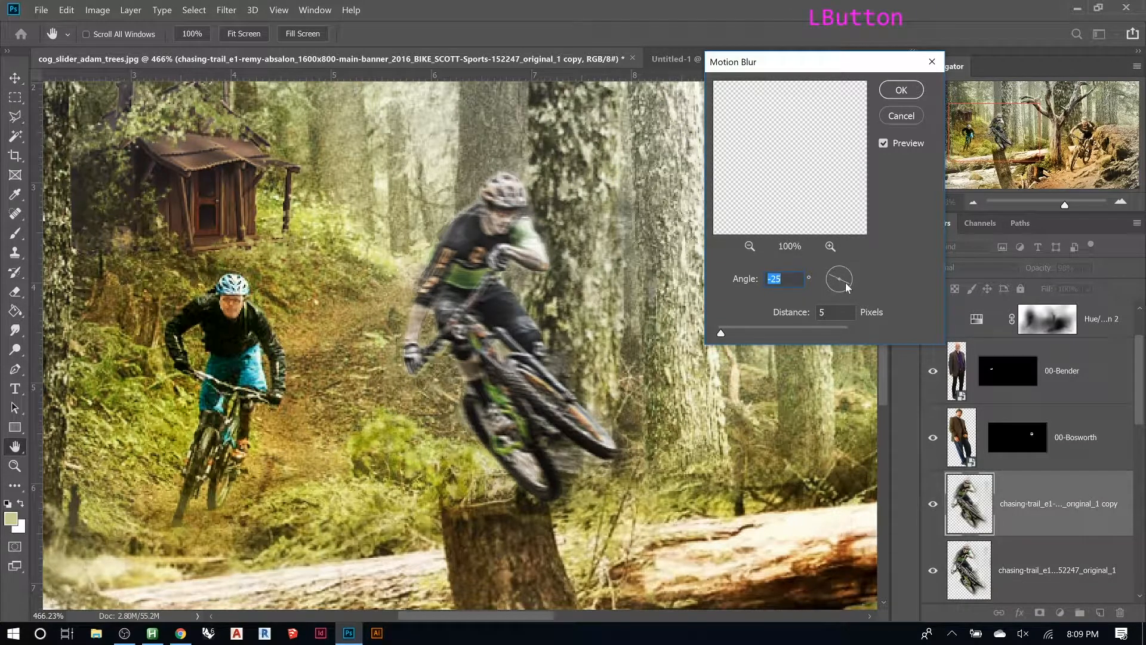
left_click_drag(843, 282, 848, 277)
left_click(852, 278)
left_click(852, 280)
left_click(849, 285)
left_click_drag(841, 287, 849, 287)
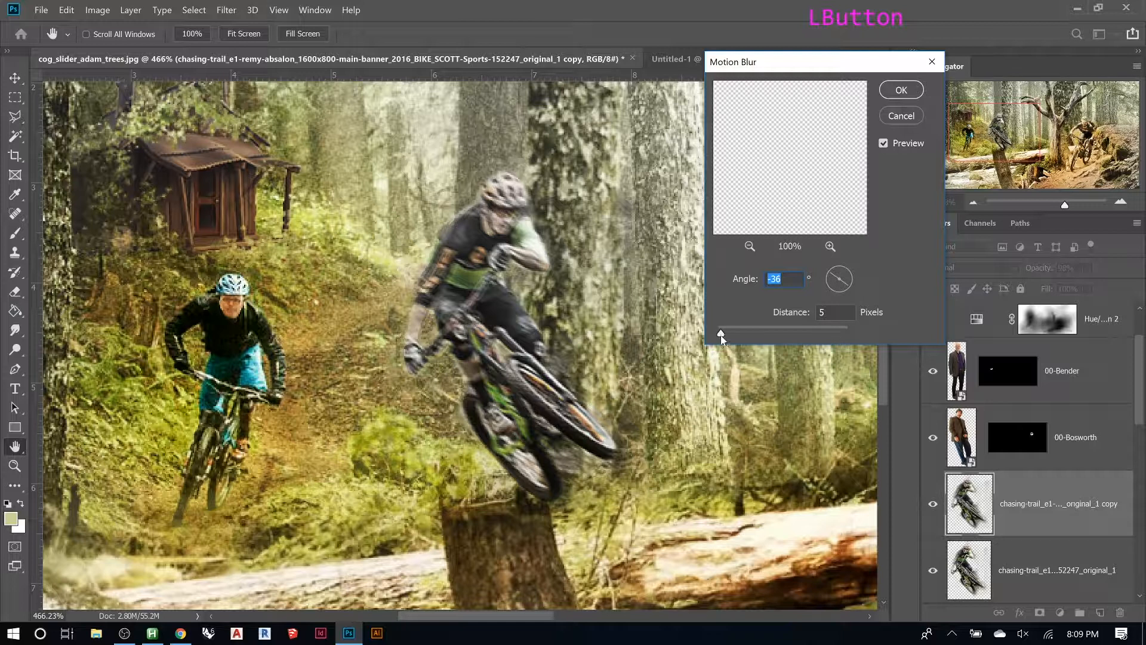
Set the Motion Blur distance to 35 pixels, checking the rider in the 200% preview, and apply the filter
left_click(488, 250)
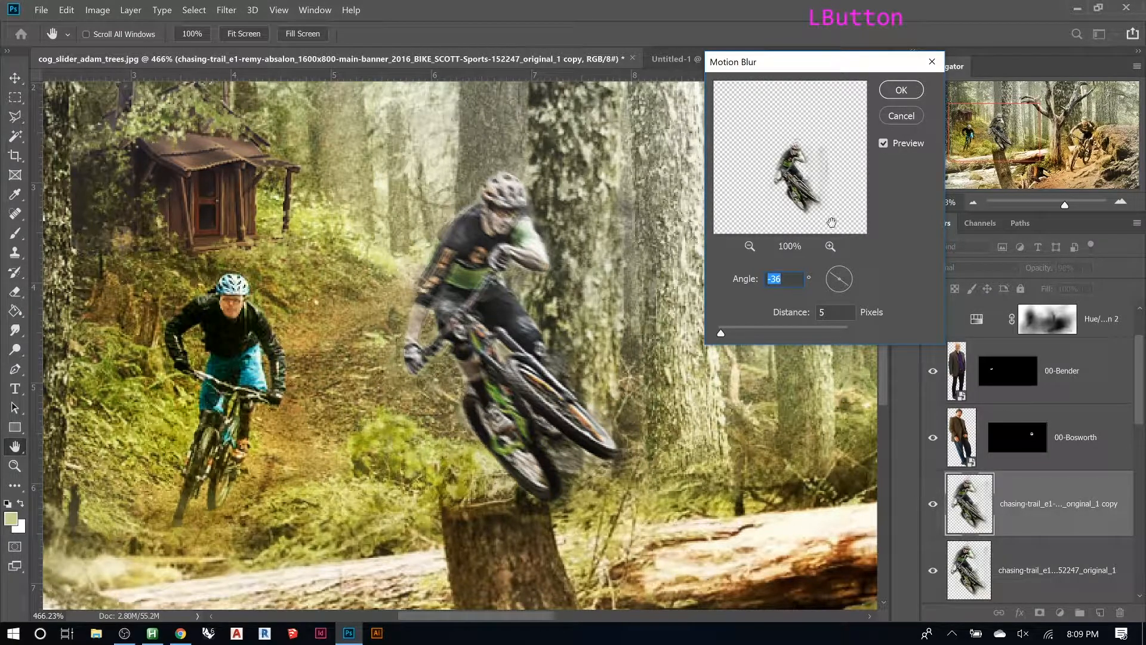
left_click(831, 247)
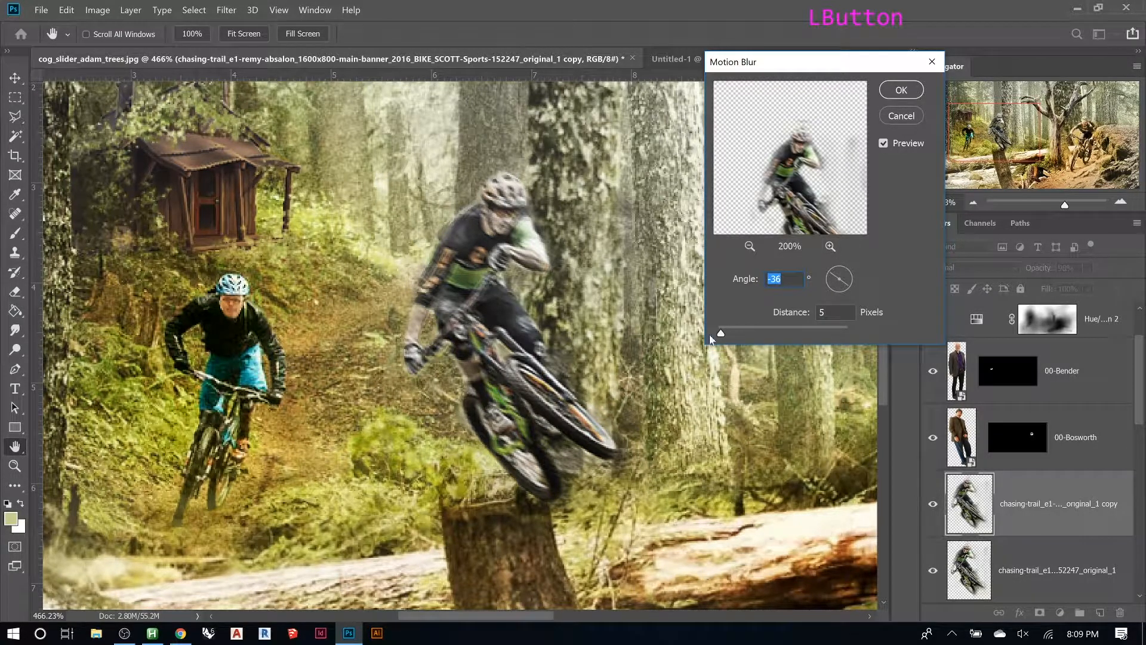
left_click_drag(724, 336, 751, 332)
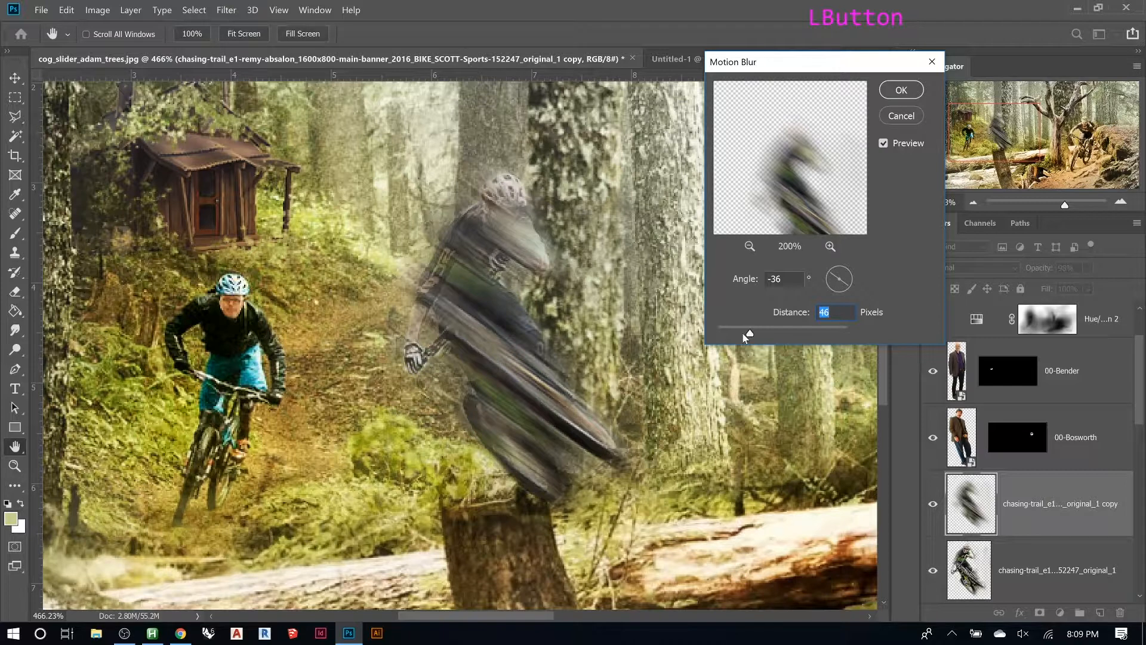
left_click_drag(746, 336, 743, 332)
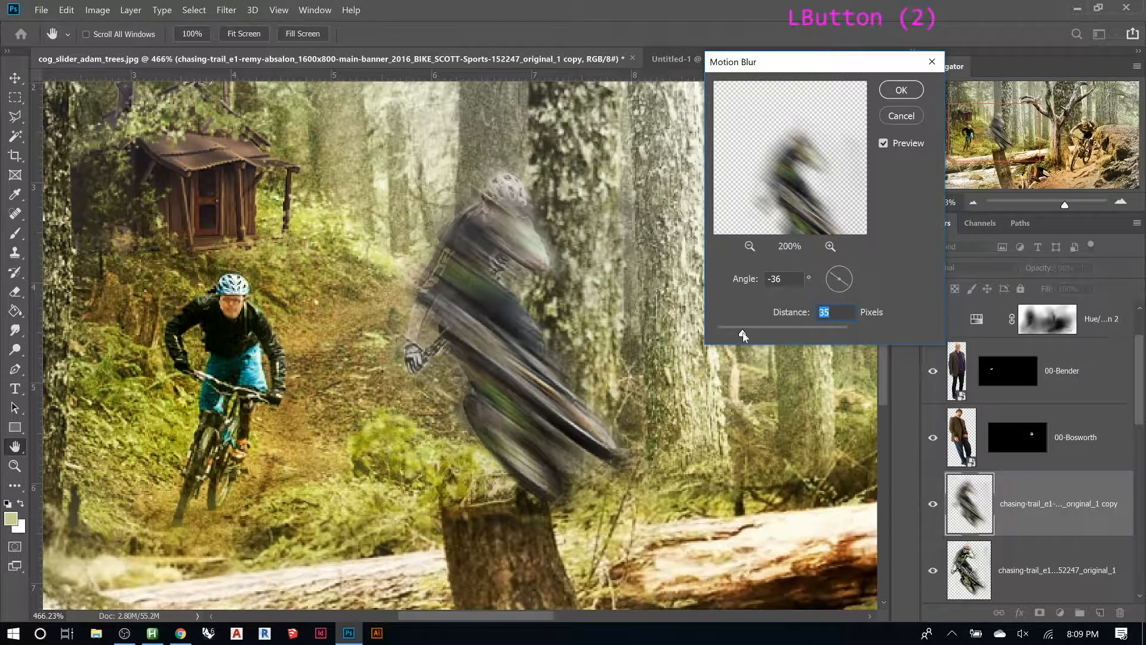
left_click(901, 90)
Move the motion-blurred copy below the sharp jumping rider layer and set the sharp layer's opacity to 33%
left_click_drag(1029, 504, 1000, 474)
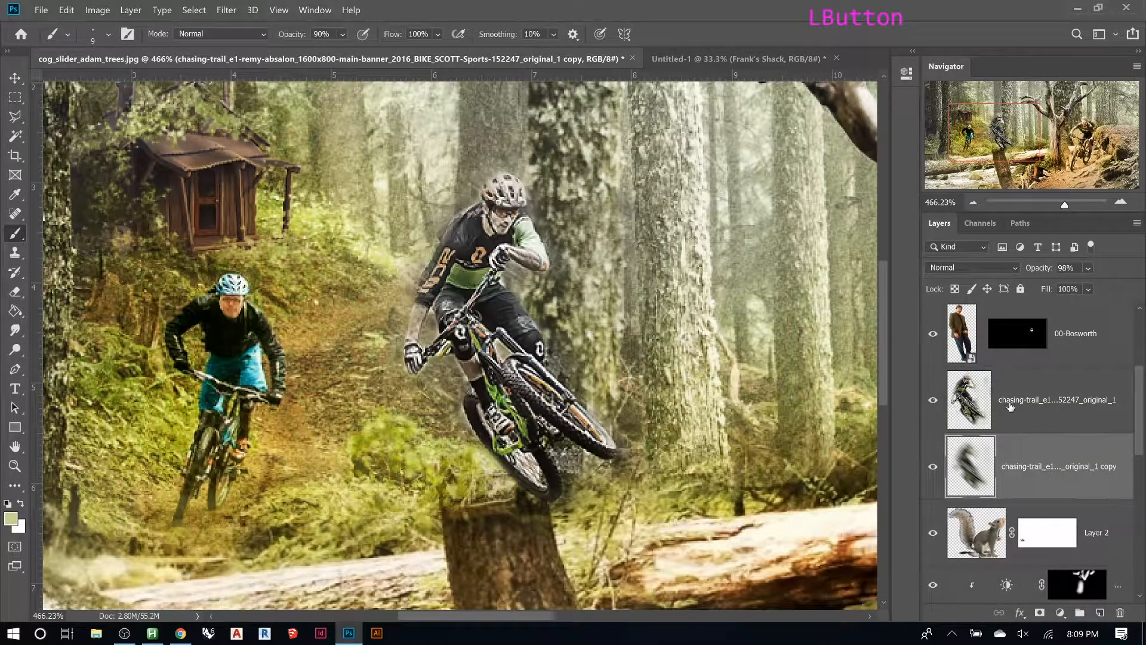
left_click(1010, 407)
left_click_drag(1038, 270, 985, 274)
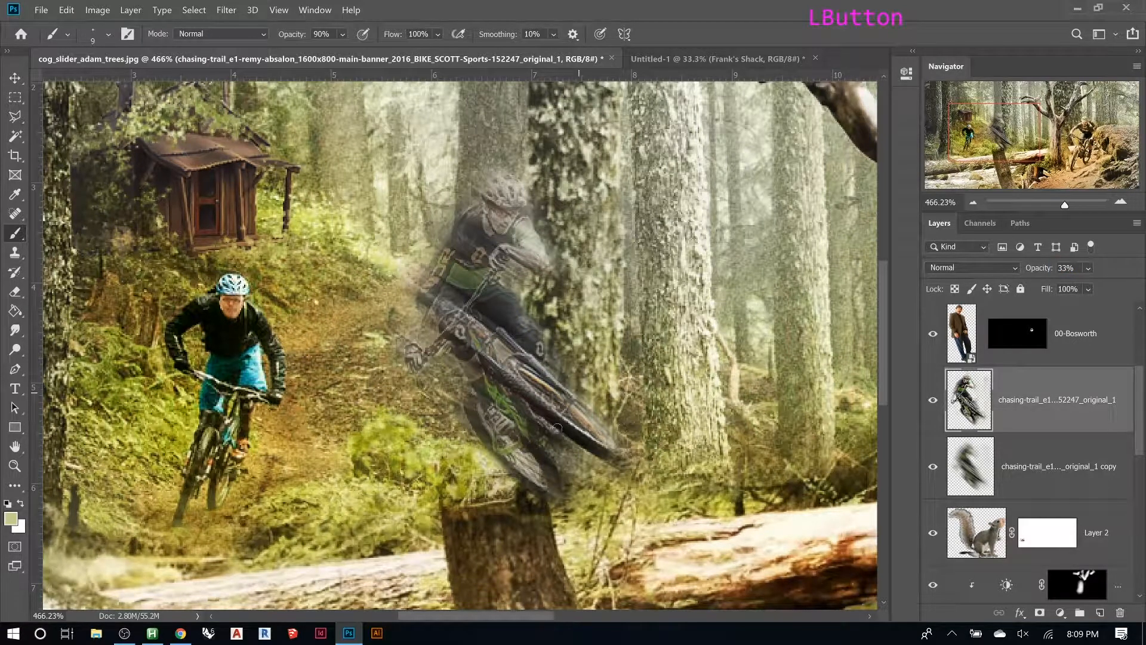
Set the motion-blurred rider copy's opacity to 79% with the whole composite in view
key("ctrl+0")
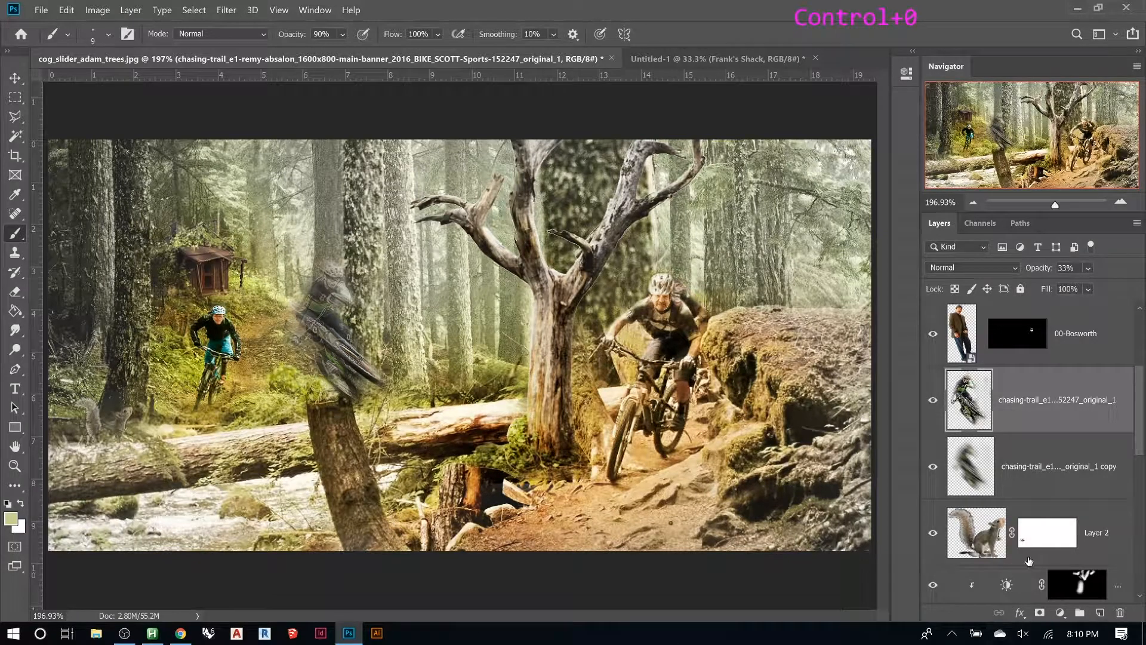
left_click(1003, 477)
left_click_drag(1038, 271, 1032, 272)
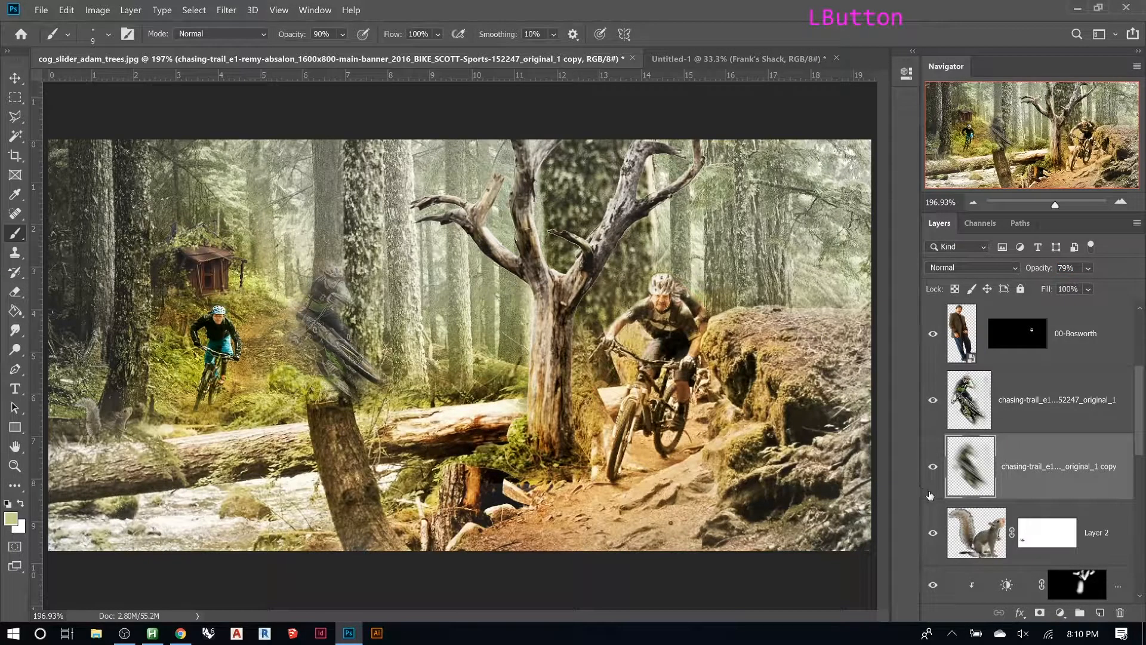
Move the Curves 1 adjustment above the orange Color Fill 1 layer and fine-tune the shadows and highlights of its RGB curve
scroll(1041, 453, "up", 10)
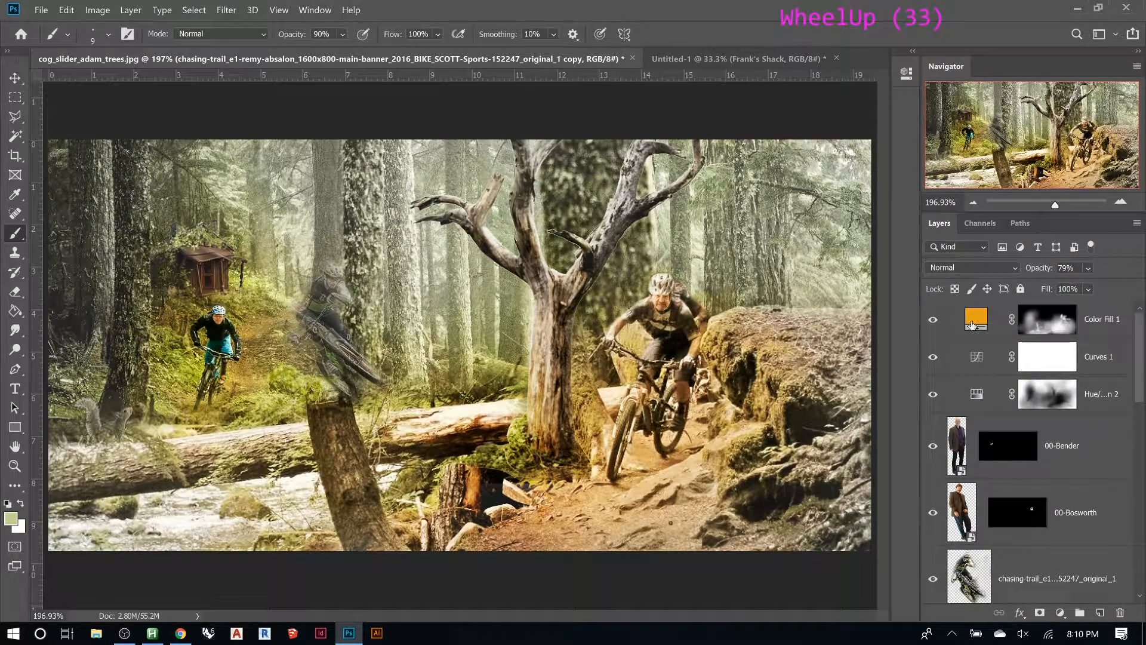
left_click(971, 326)
left_click(976, 359)
left_click_drag(976, 359, 976, 339)
double_click(974, 324)
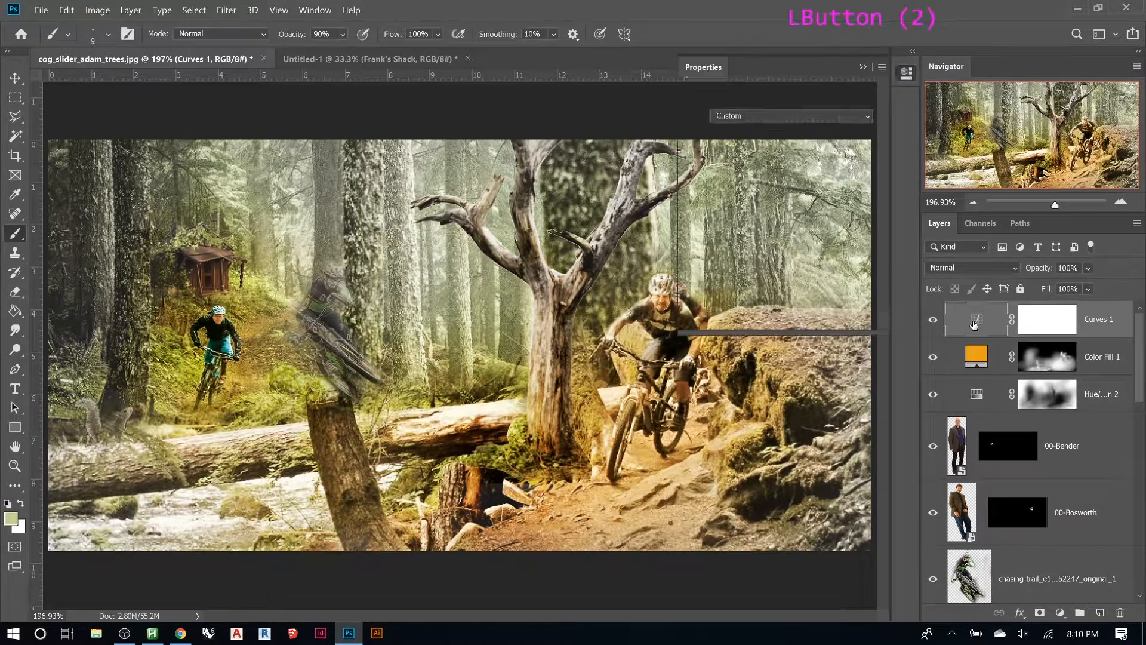
left_click(773, 258)
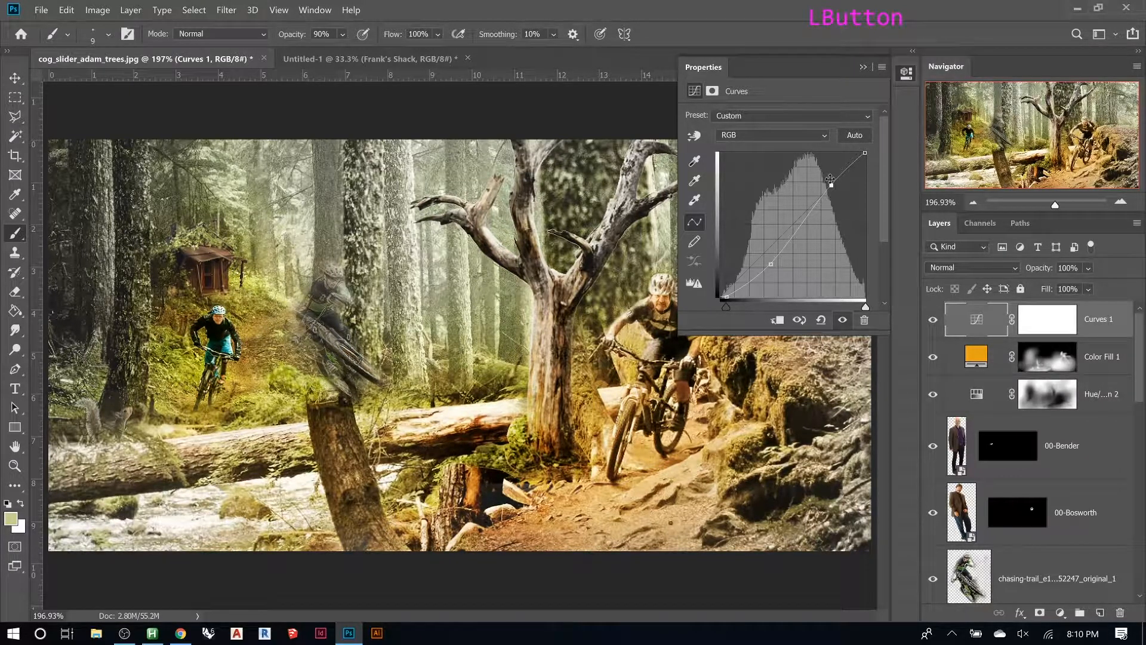
left_click(862, 68)
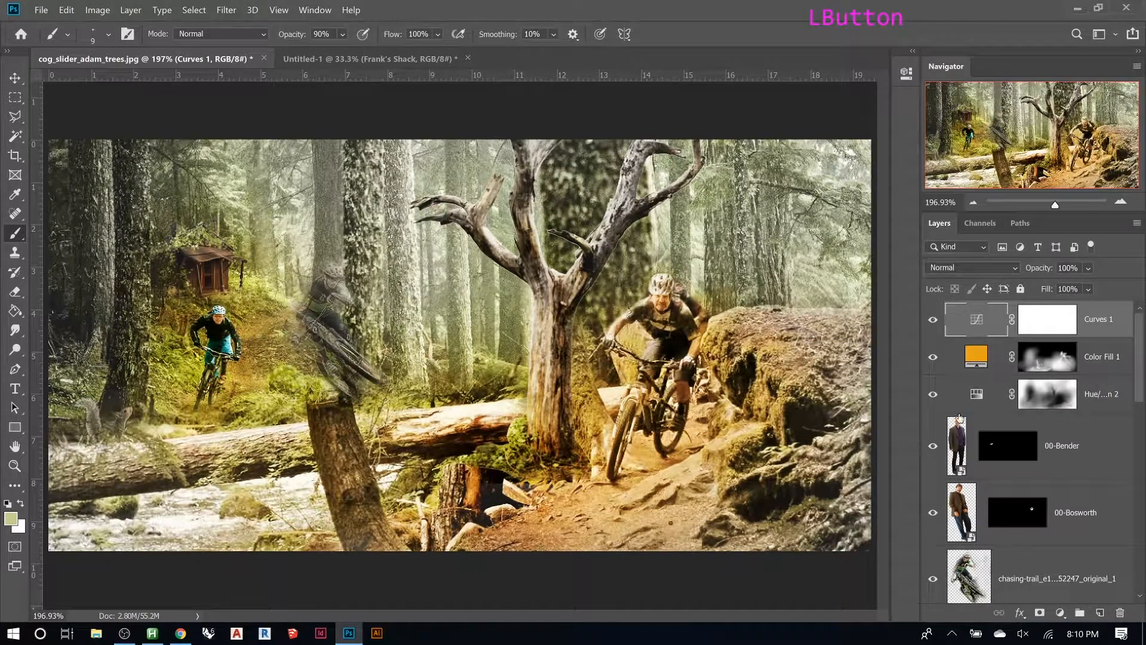
Paint black on the orange Color Fill 1 mask over the jumping rider, using a large soft round brush at 20% opacity
left_click(1031, 353)
key("b")
right_click(311, 321)
left_click(367, 434)
key("Return")
key("2")
key("]")
key("]")
key("]")
key("]")
key("]")
key("]")
key("]")
key("]")
key("]")
key("]")
key("]")
key("]")
key("]")
key("]")
key("]")
key("]")
key("]")
key("]")
key("]")
left_click(346, 339)
left_click(345, 346)
left_click(349, 358)
left_click(349, 358)
left_click(349, 364)
left_click(349, 355)
left_click(349, 352)
Enlarge the brush to 700 pixels and fade the orange fill around the dead tree by painting black on its mask
key("]")
key("]")
key("]")
key("]")
key("]")
key("]")
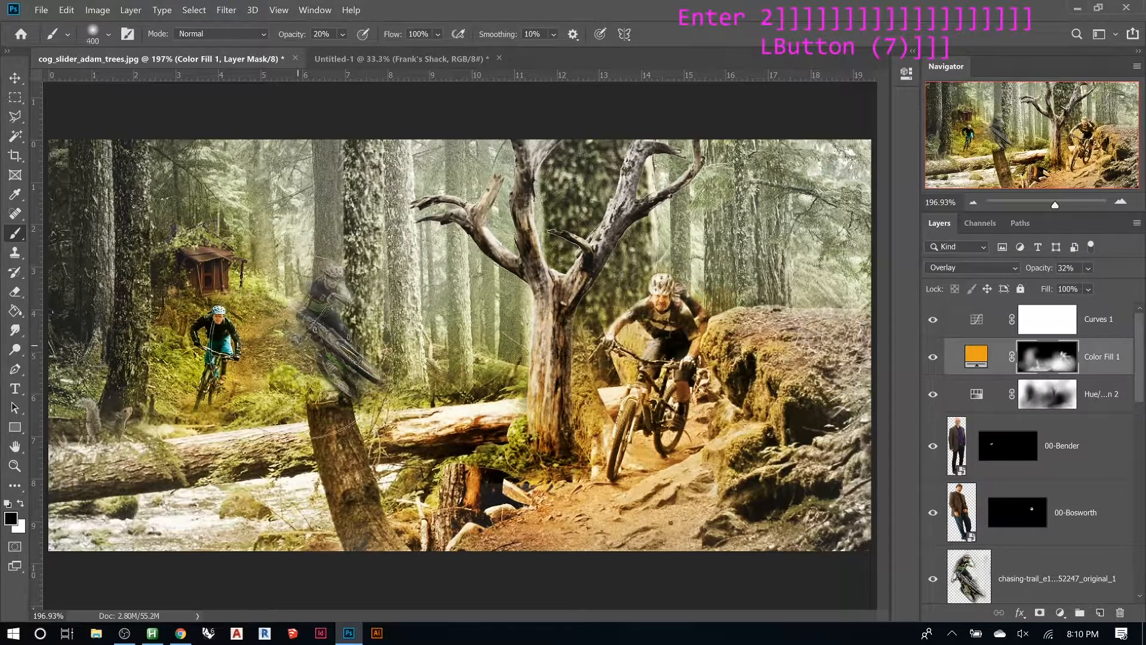
left_click(538, 381)
left_click(537, 382)
left_click(531, 388)
left_click(531, 387)
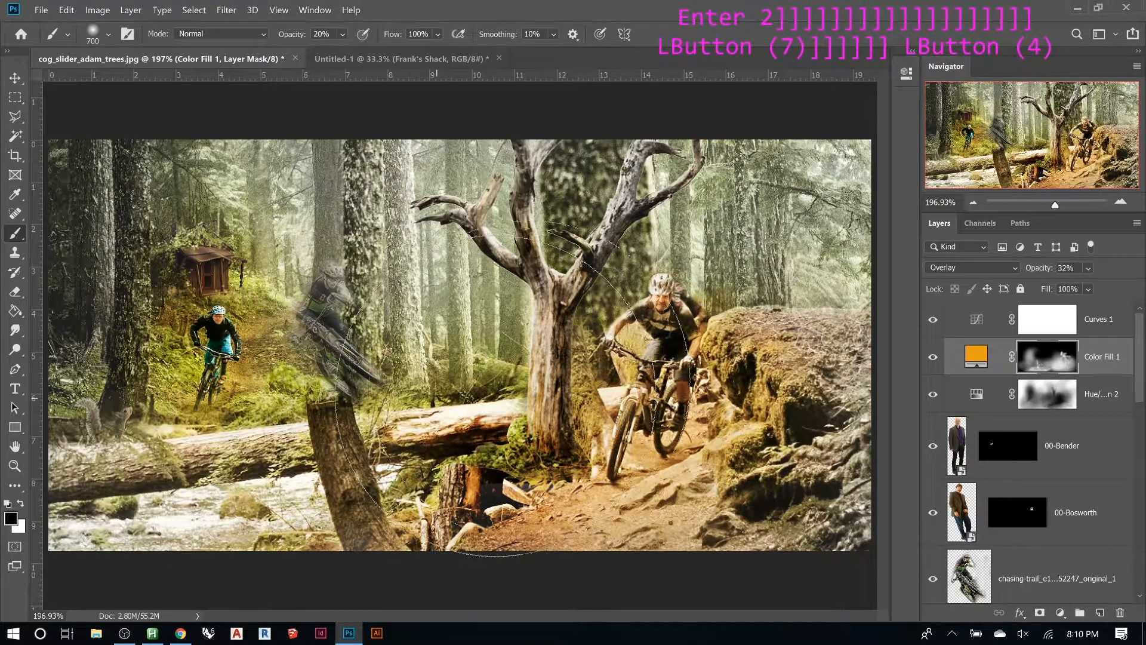
left_click(531, 388)
left_click(531, 388)
left_click(531, 388)
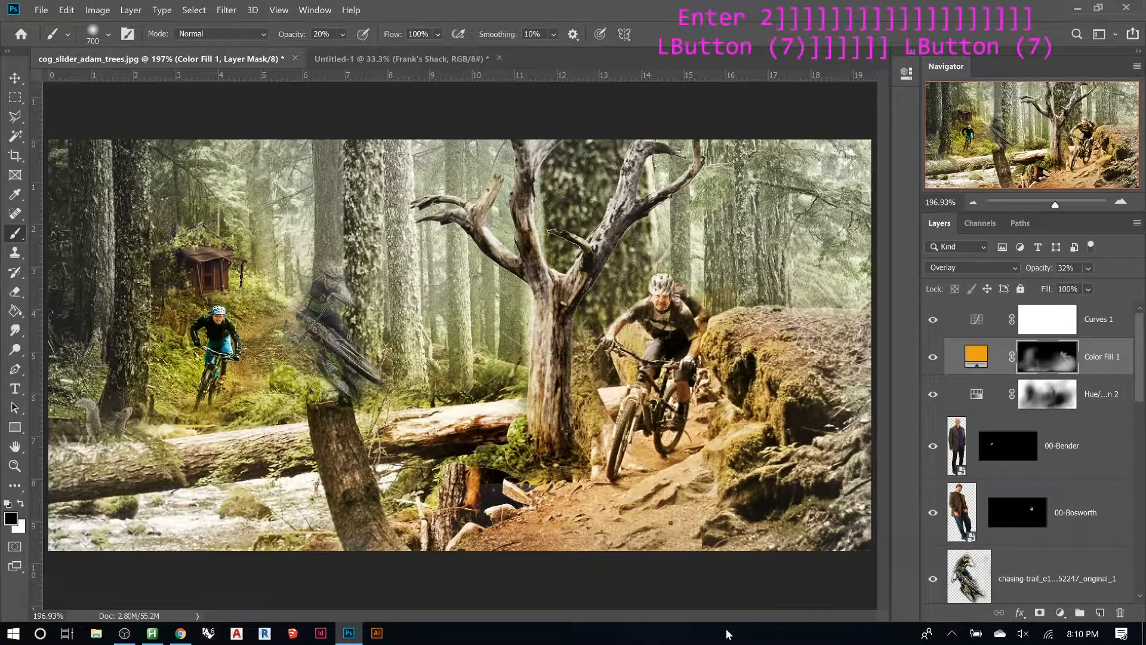
Paint white on the orange fill's mask to restore warmth across the middle and the rocks, and reduce the brush to 60 pixels
key("x")
left_click(579, 370)
left_click(579, 370)
left_click(460, 364)
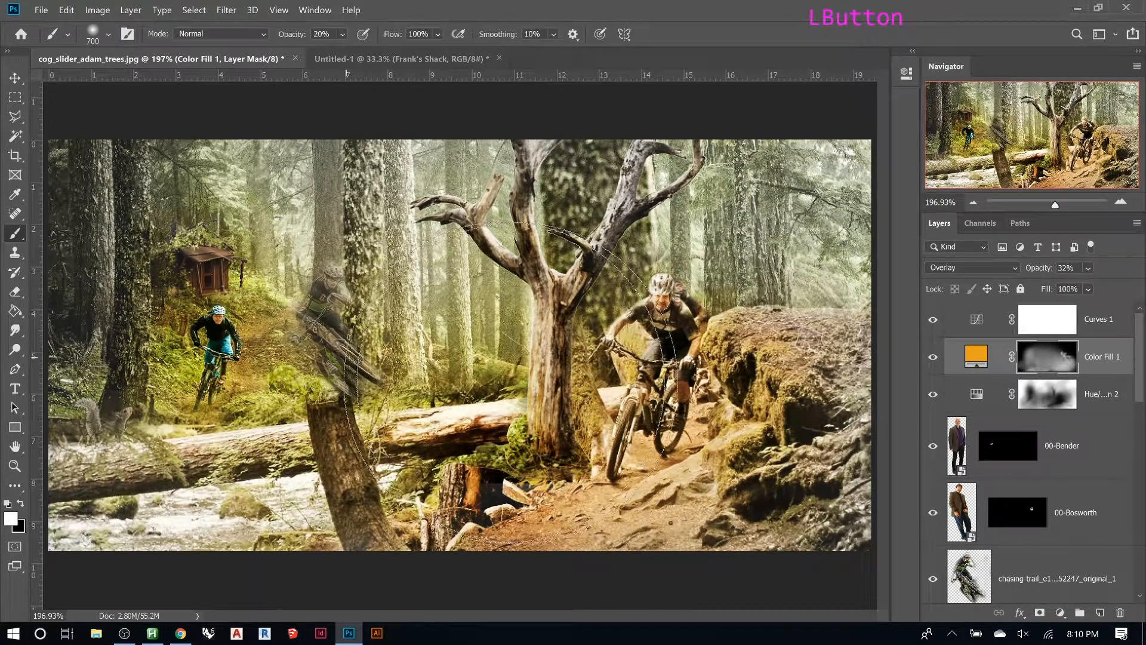
left_click(716, 334)
key("bracketleft")
key("bracketleft")
key("bracketleft")
key("bracketleft")
key("bracketleft")
key("bracketleft")
key("bracketleft")
key("bracketleft")
key("bracketleft")
key("bracketleft")
key("bracketleft")
key("bracketleft")
key("bracketleft")
key("bracketleft")
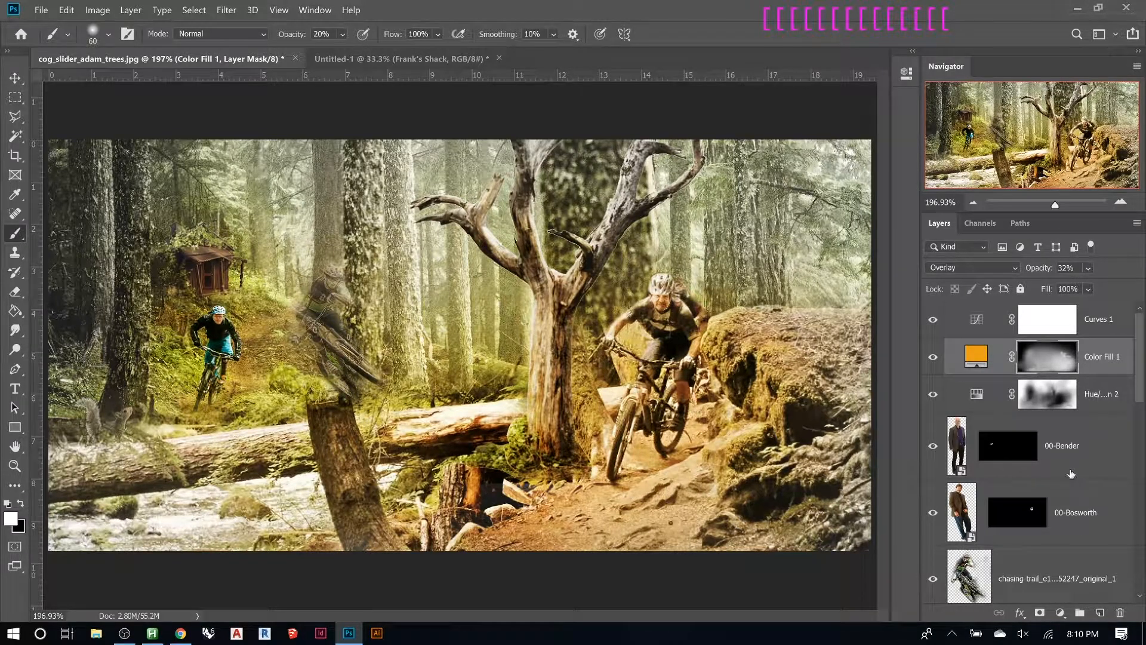
Add a saturated blue Solid Color fill layer directly above the orange fill layer
left_click(962, 367)
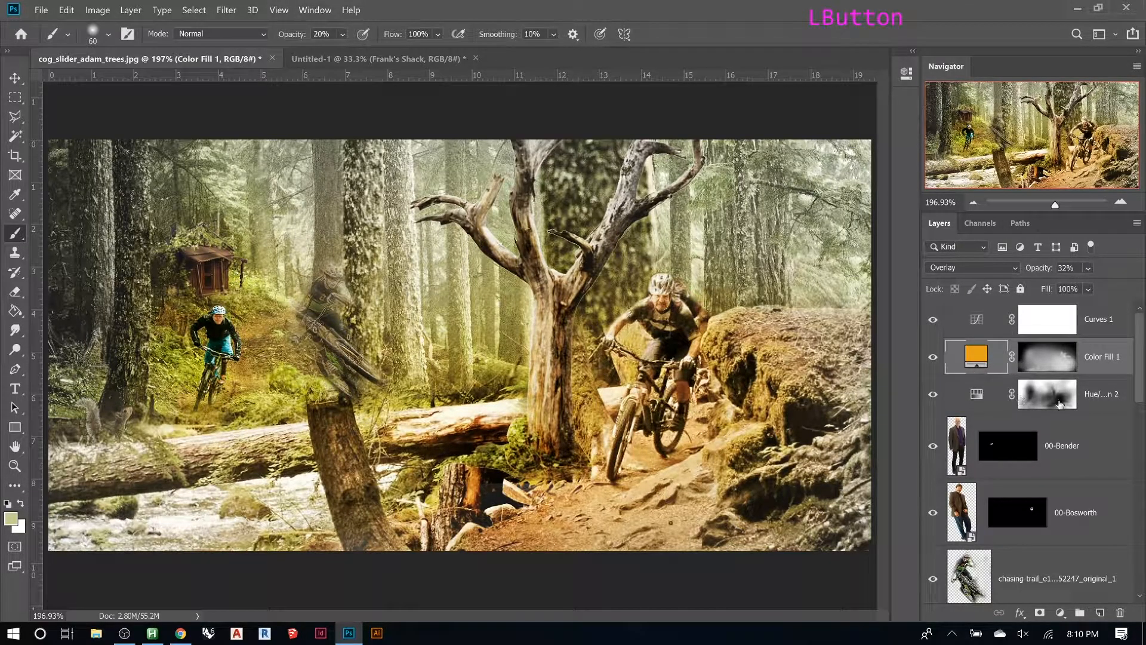
left_click(1060, 612)
left_click(1018, 353)
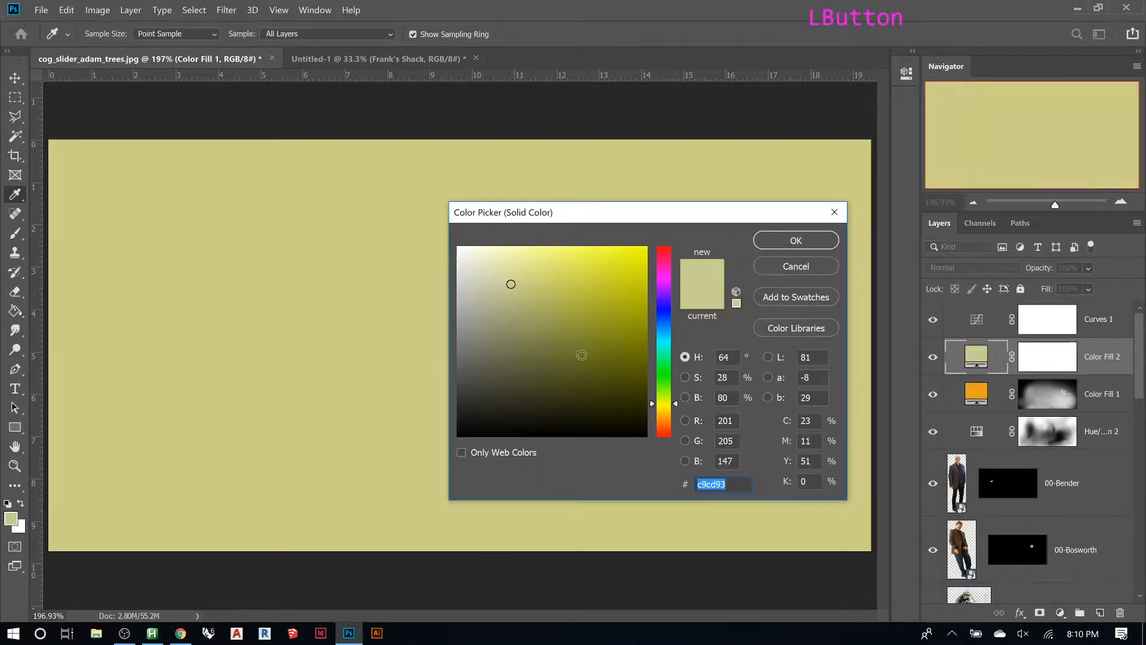
left_click_drag(661, 360, 569, 280)
left_click(796, 240)
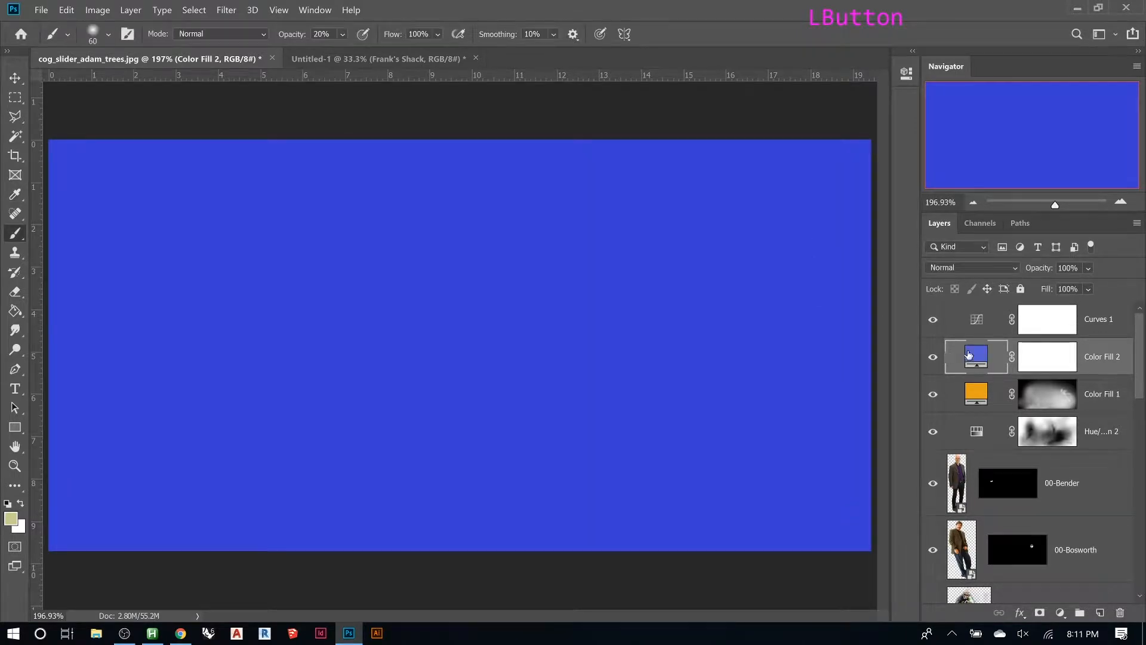
Invert the blue fill's mask to black and paint white over the stream below the fallen log to tint the water
left_click(1035, 360)
key("ctrl+i")
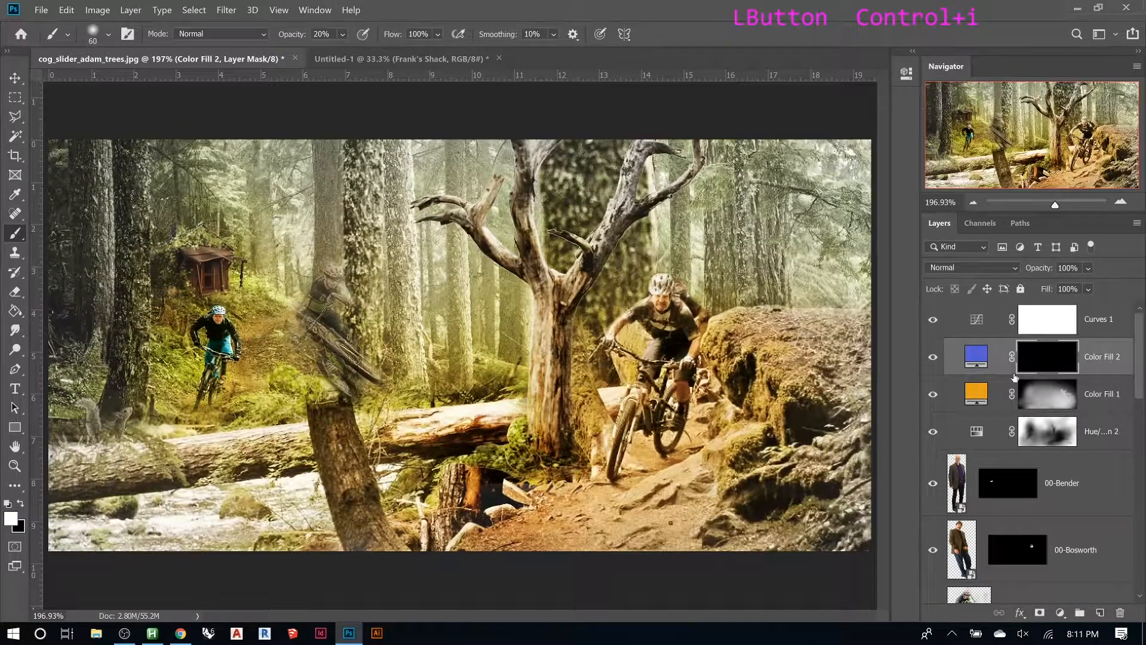
left_click(969, 355)
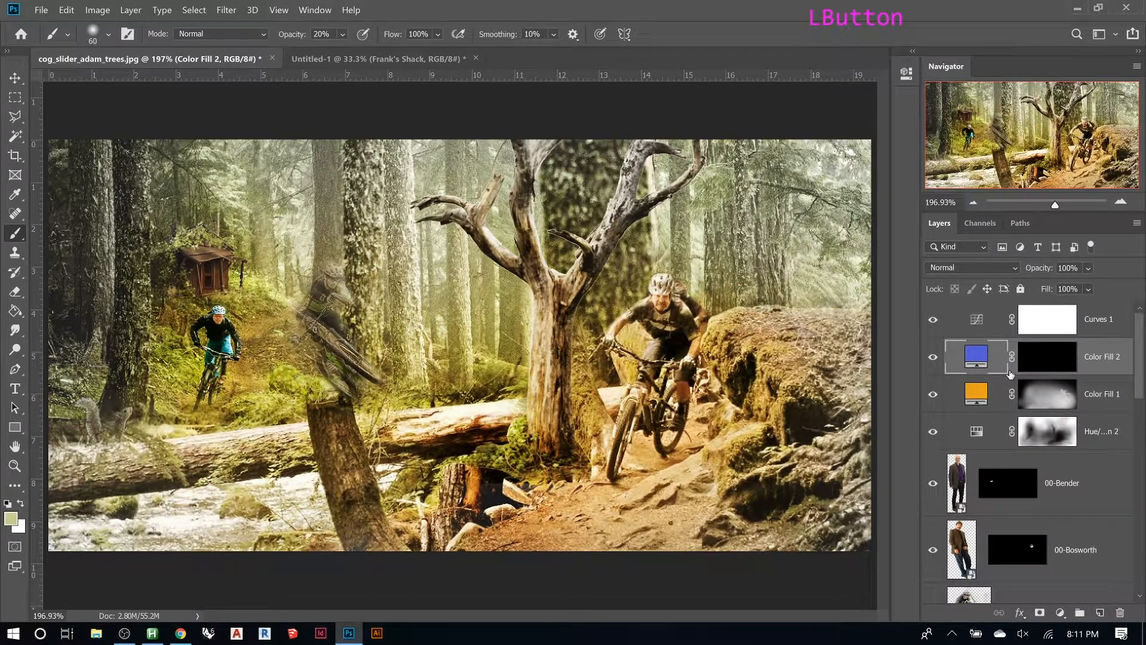
left_click(1041, 365)
key("b")
mouse_move(185, 511)
left_mouse_down()
mouse_move(100, 529)
mouse_move(276, 492)
mouse_move(105, 519)
mouse_move(212, 535)
mouse_move(220, 523)
mouse_move(242, 536)
mouse_move(295, 507)
mouse_move(316, 510)
mouse_move(304, 496)
mouse_move(155, 517)
mouse_move(300, 498)
mouse_move(284, 497)
mouse_move(101, 522)
mouse_move(295, 482)
mouse_move(123, 512)
left_mouse_up()
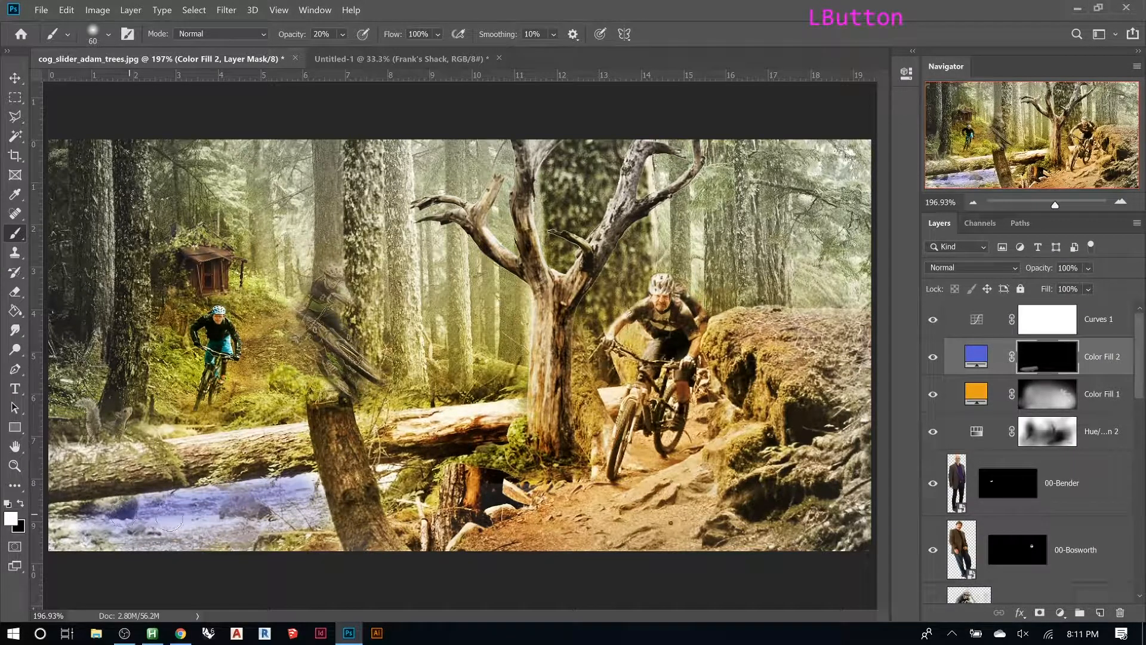
mouse_move(279, 493)
left_mouse_down()
mouse_move(179, 519)
mouse_move(84, 524)
mouse_move(107, 505)
mouse_move(77, 524)
mouse_move(227, 501)
left_mouse_up()
mouse_move(150, 516)
left_mouse_down()
mouse_move(280, 496)
mouse_move(319, 507)
mouse_move(239, 496)
mouse_move(149, 509)
left_mouse_up()
left_click(60, 513)
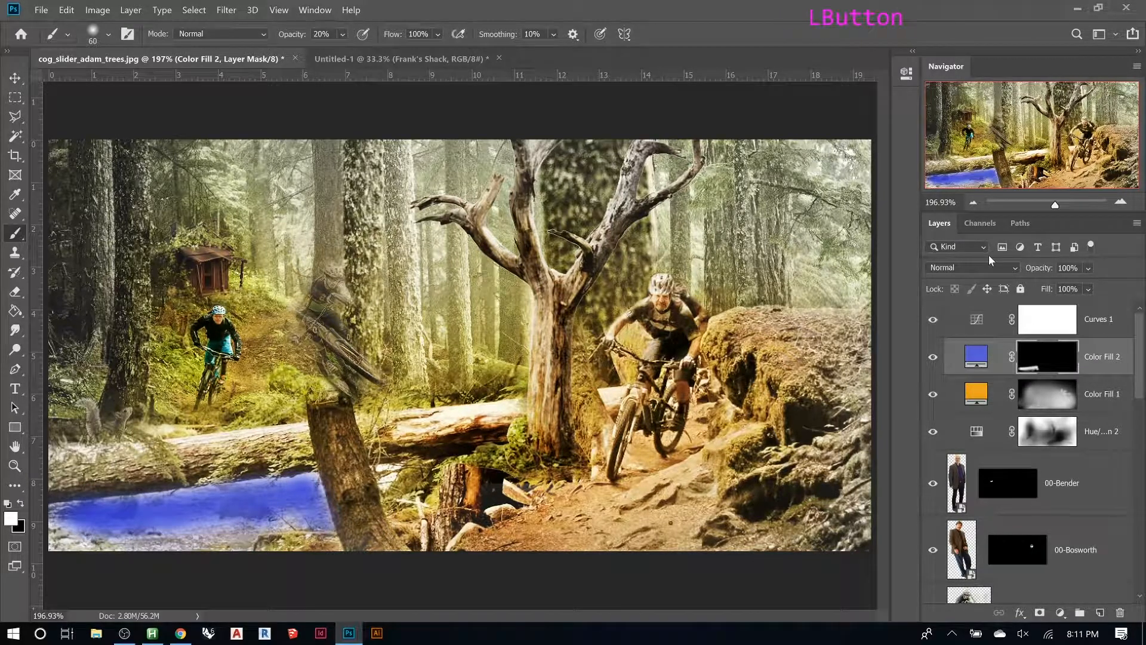
Set the blue fill's blend mode to Color and try a more muted blue, 4b599f, for the water
left_click(976, 270)
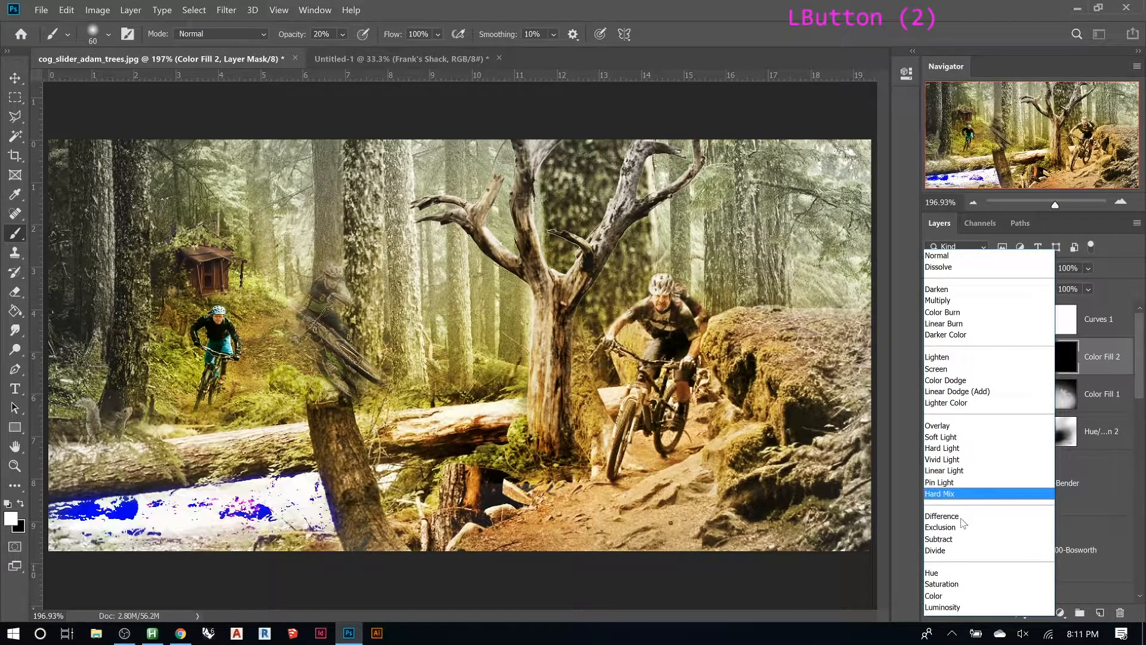
left_click(951, 596)
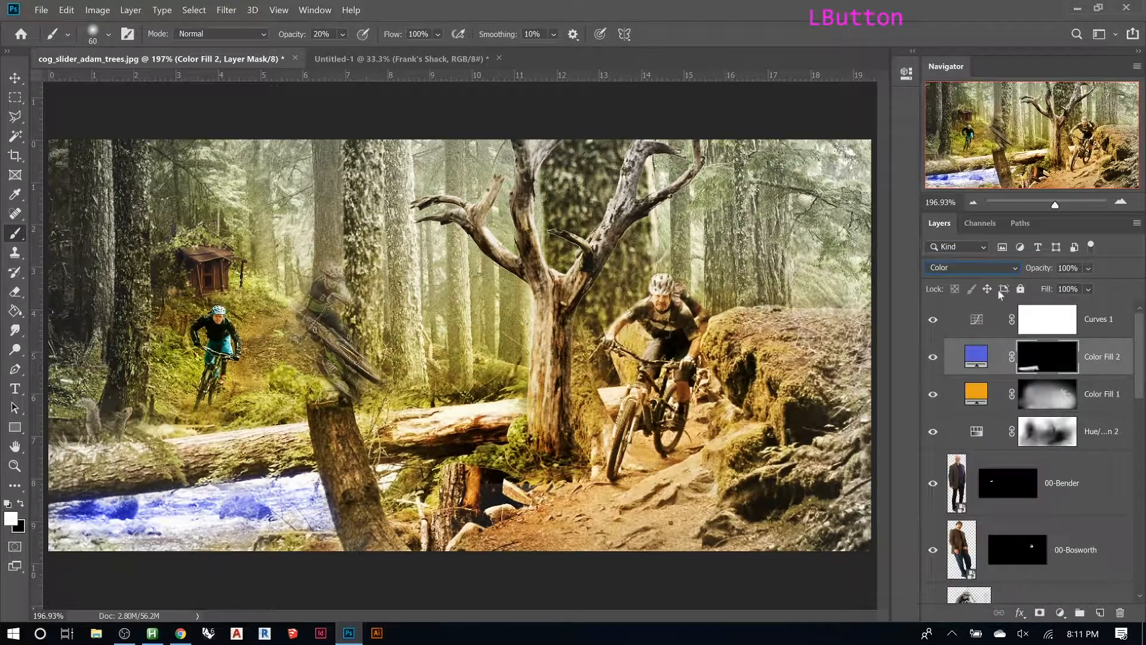
double_click(976, 357)
mouse_move(567, 273)
left_mouse_down()
mouse_move(573, 314)
mouse_move(542, 299)
mouse_move(519, 350)
mouse_move(597, 346)
mouse_move(640, 387)
mouse_move(667, 323)
left_mouse_up()
left_click(664, 315)
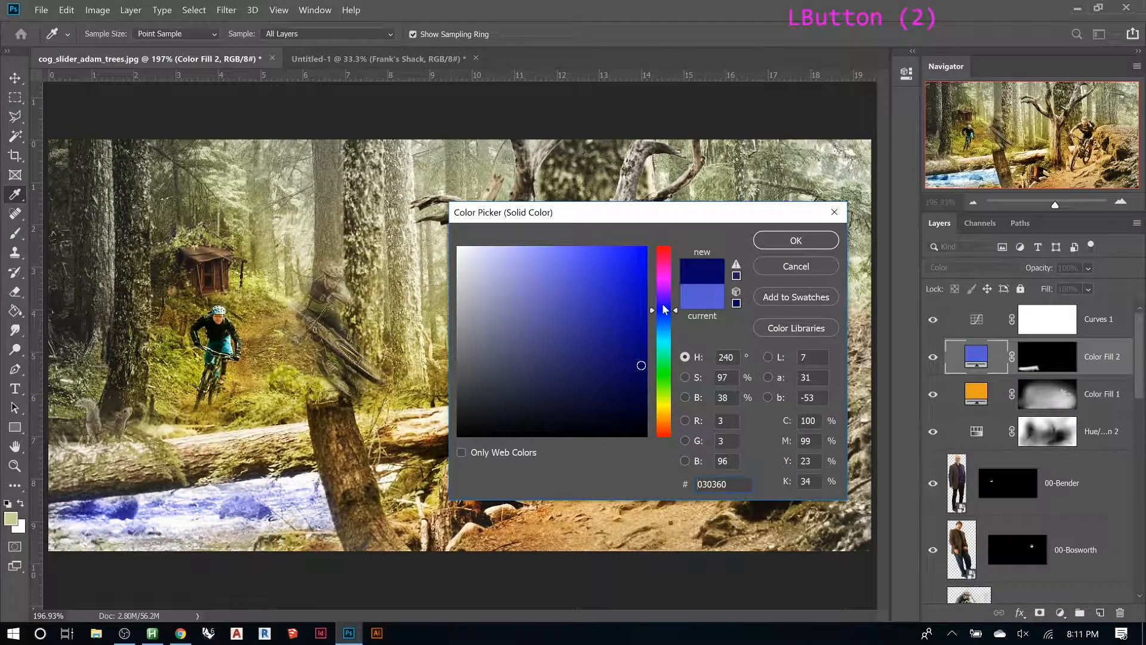
mouse_move(524, 350)
left_mouse_down()
mouse_move(546, 358)
mouse_move(562, 315)
left_mouse_up()
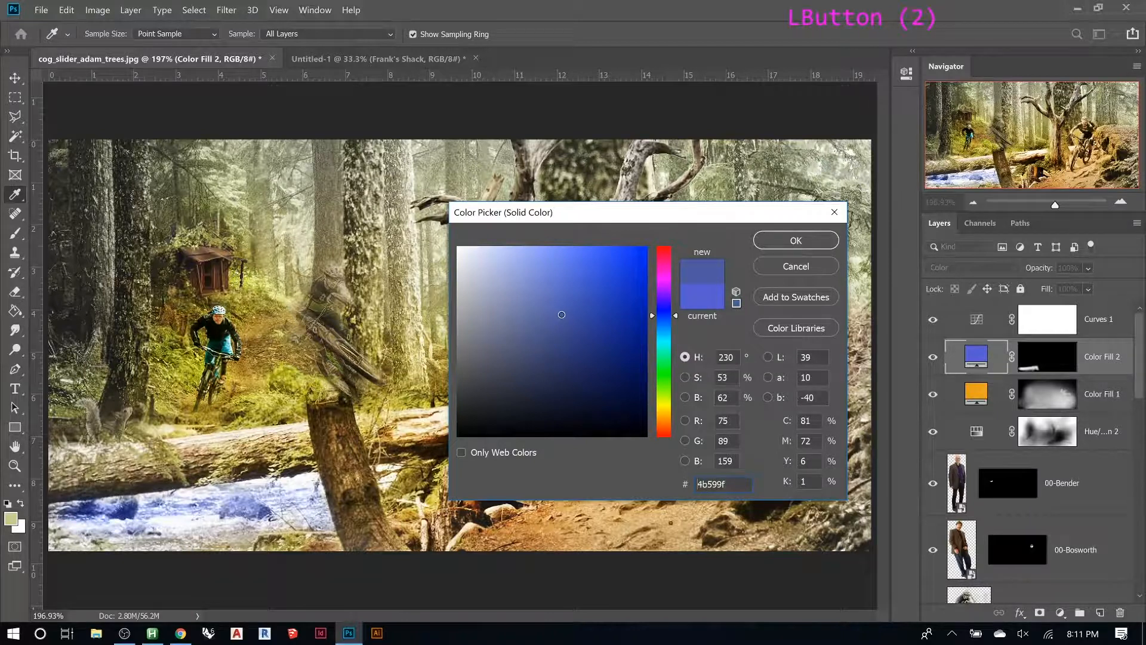
left_click(795, 265)
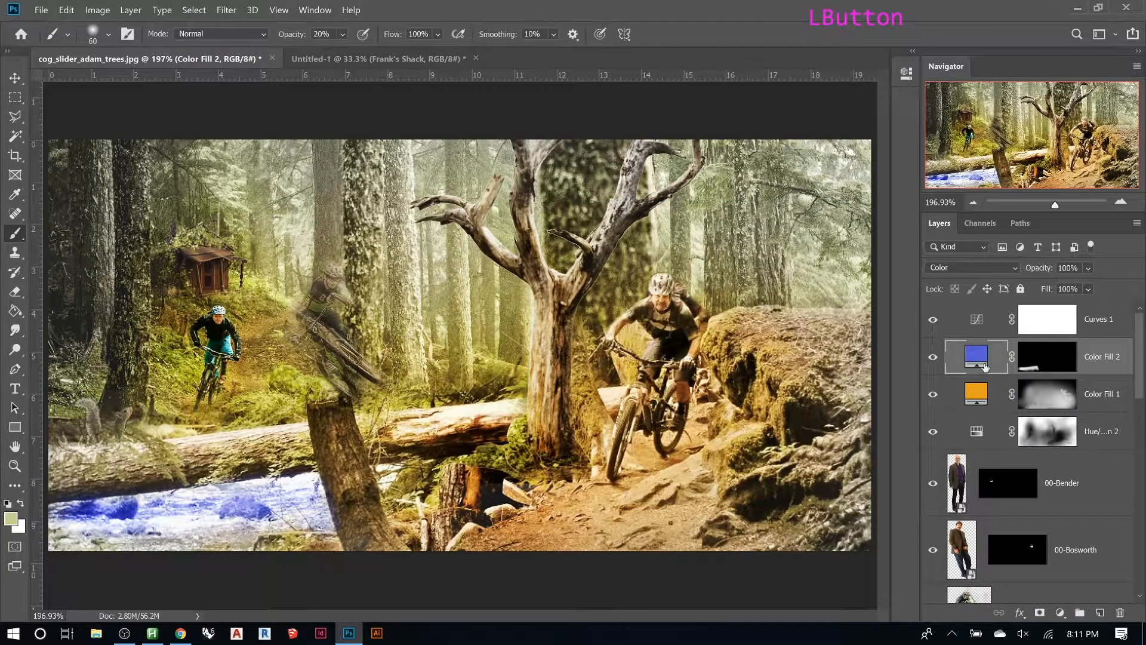
Delete the blue Color Fill 2 layer
key("Delete")
scroll(1018, 329, "up", 3)
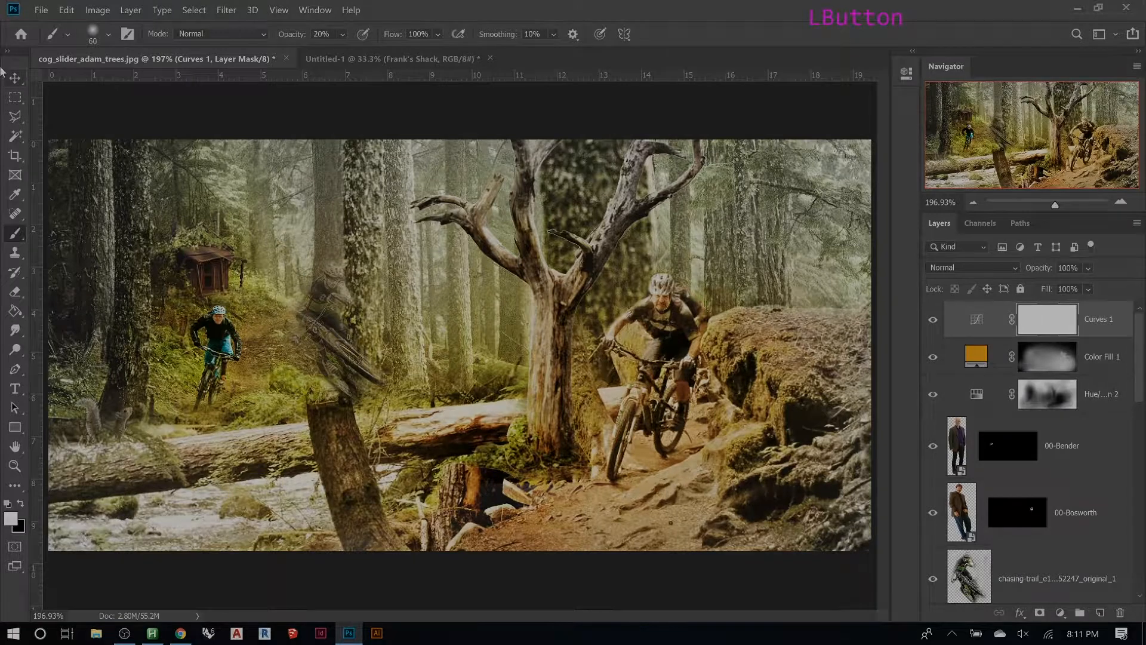
Save the forest composite
left_click(41, 10)
left_click(65, 170)
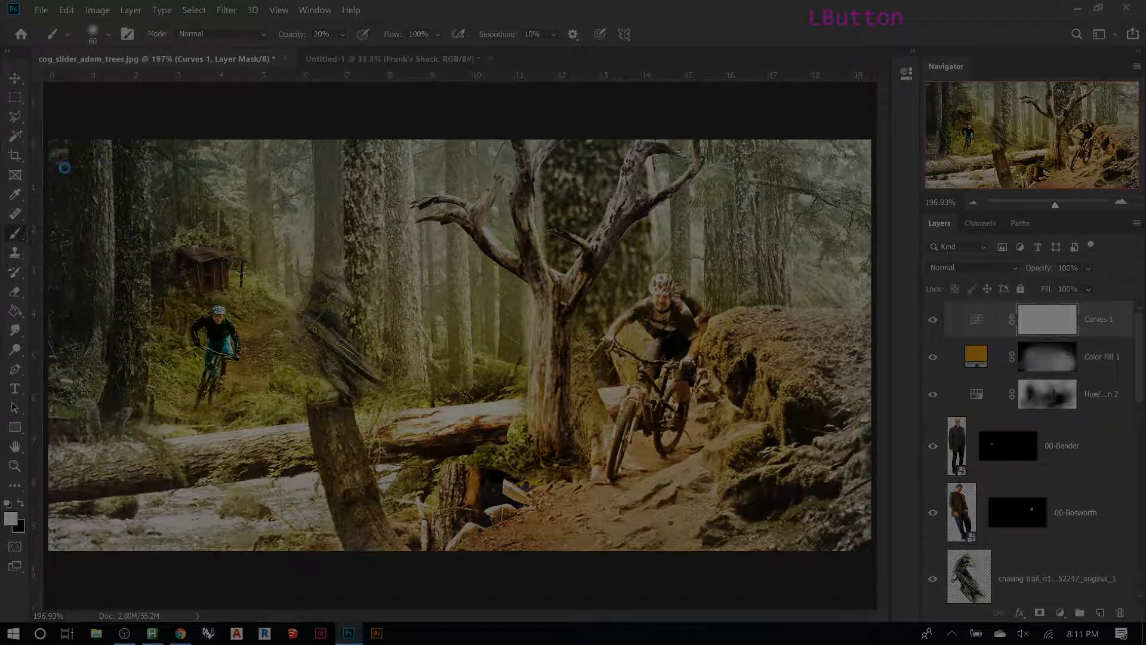